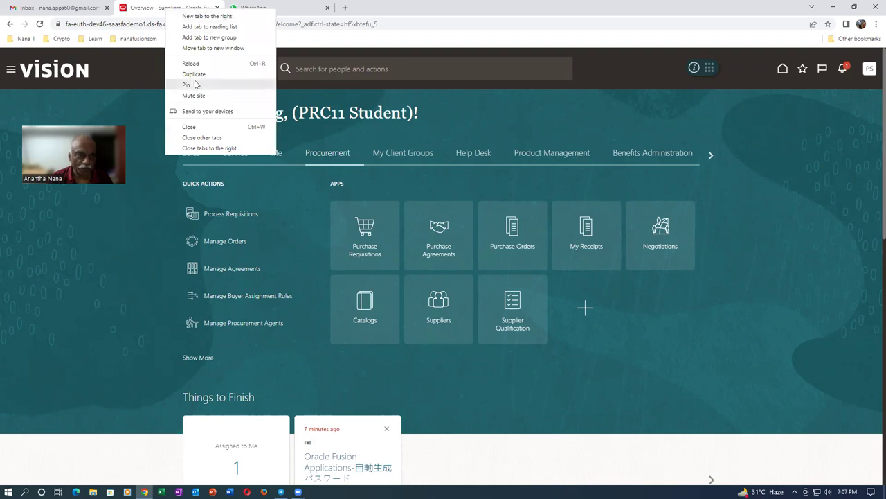
Bring up the context menu of the Overview - Suppliers browser tab to duplicate it.
left_click(194, 74)
In the duplicated tab, trim the address to the bare fscmUI URL and load a fresh Welcome page.
left_click(504, 21)
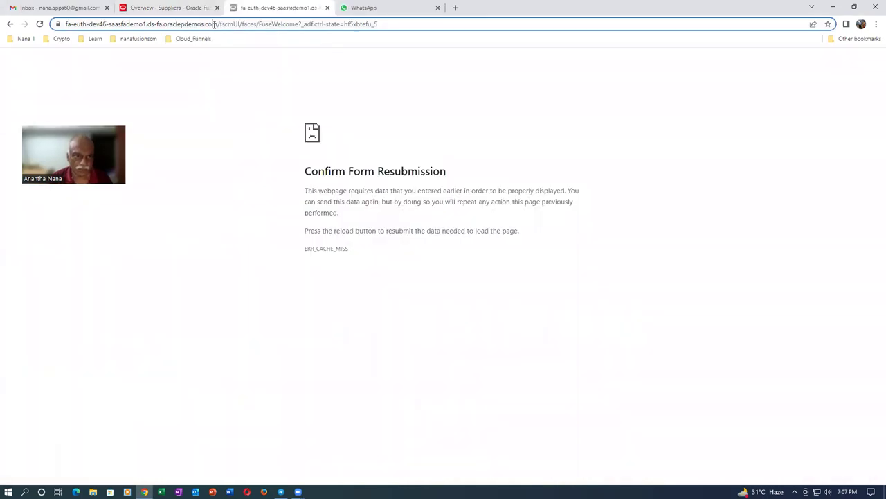
left_click(504, 19)
key("BackSpace")
key("BackSpace")
key("BackSpace")
key("BackSpace")
key("BackSpace")
key("BackSpace")
key("BackSpace")
key("BackSpace")
key("BackSpace")
key("BackSpace")
key("BackSpace")
key("BackSpace")
key("BackSpace")
key("BackSpace")
key("BackSpace")
key("BackSpace")
key("BackSpace")
key("BackSpace")
key("BackSpace")
key("BackSpace")
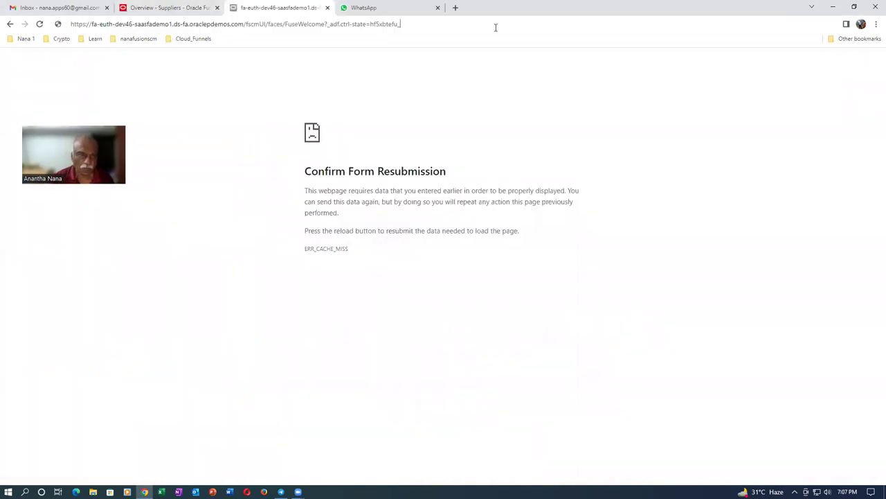
key("BackSpace")
key("BackSpace")
key("BackSpace")
key("BackSpace")
key("BackSpace")
key("BackSpace")
key("BackSpace")
key("BackSpace")
key("BackSpace")
key("BackSpace")
key("BackSpace")
key("BackSpace")
key("BackSpace")
key("BackSpace")
key("BackSpace")
key("BackSpace")
key("BackSpace")
key("BackSpace")
key("BackSpace")
key("BackSpace")
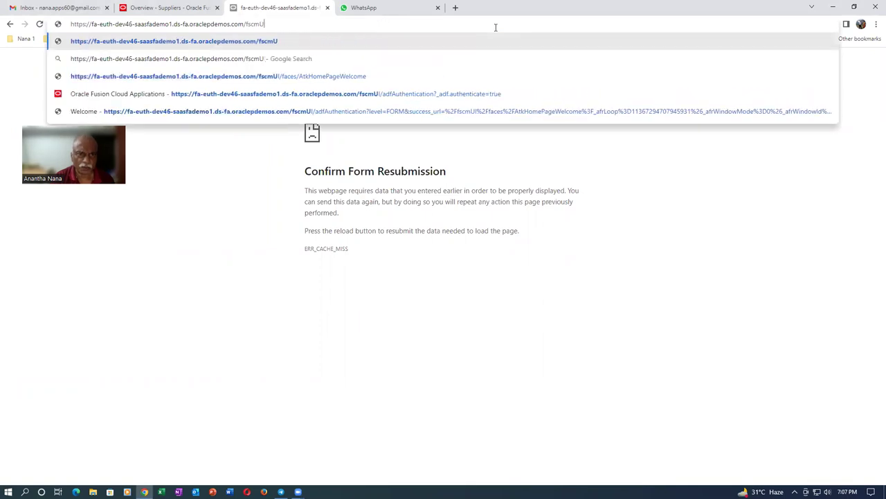
key("Return")
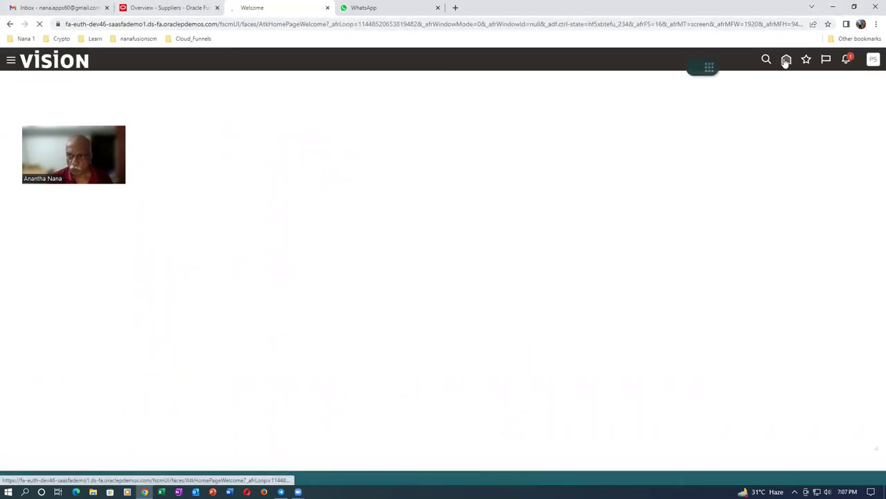
Back on the Overview - Suppliers tab, open Setup and Maintenance from the user menu.
left_click(173, 10)
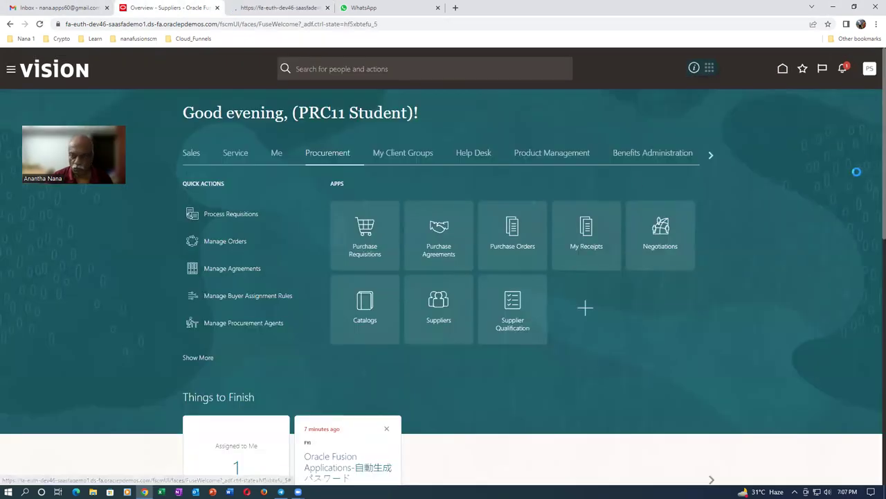
left_click(868, 69)
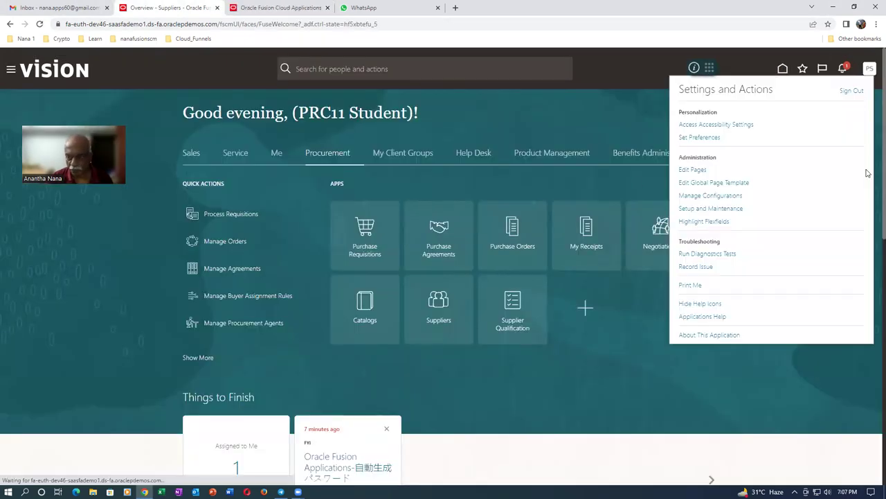
left_click(711, 207)
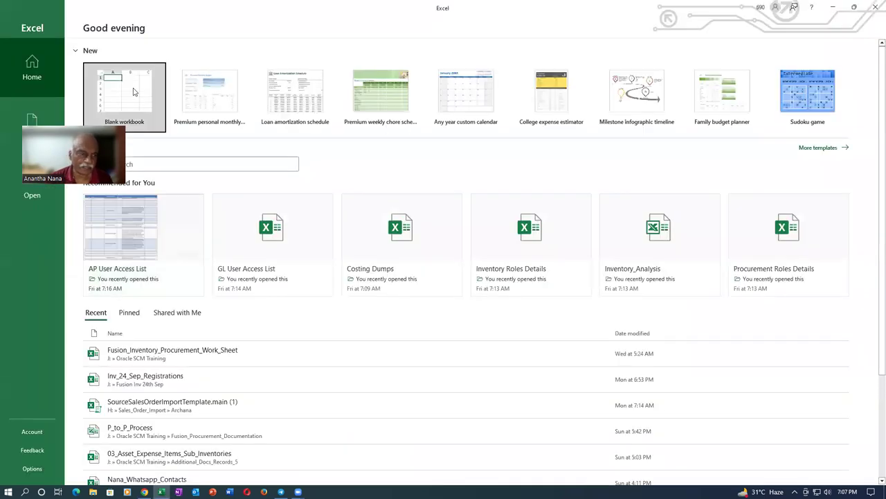
Create a blank Excel workbook and widen column E.
left_click(134, 92)
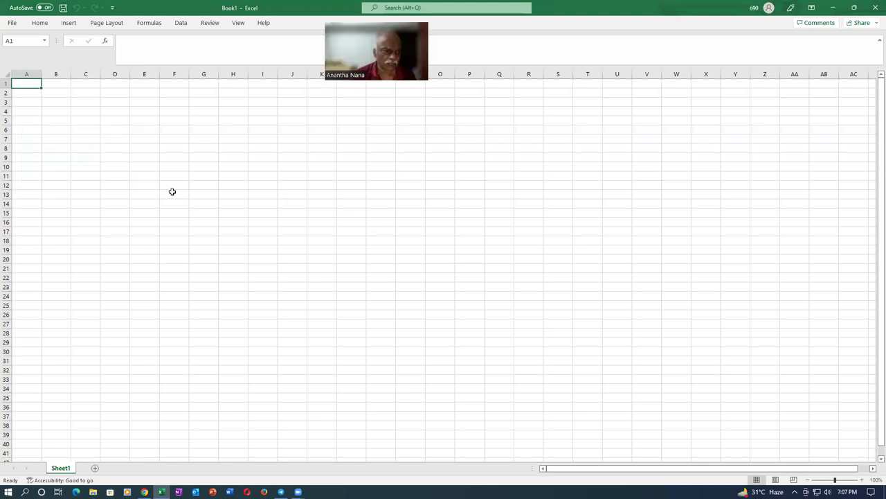
left_click(148, 120)
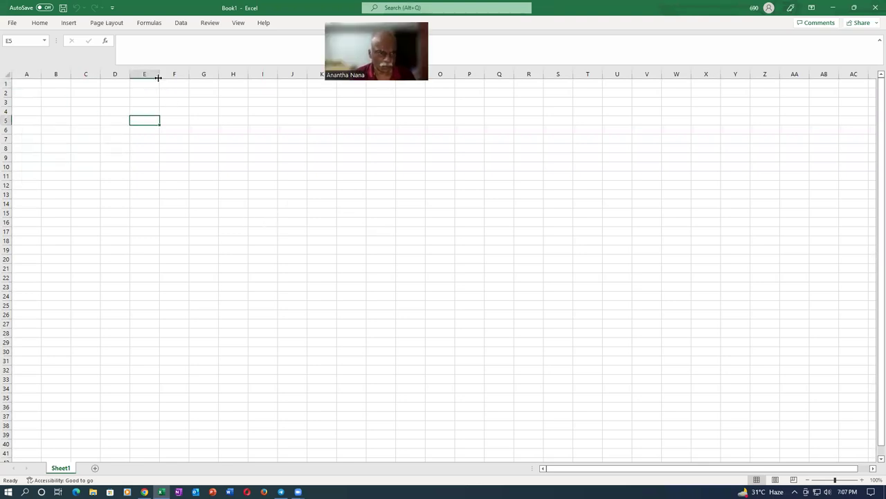
left_click_drag(159, 74, 414, 75)
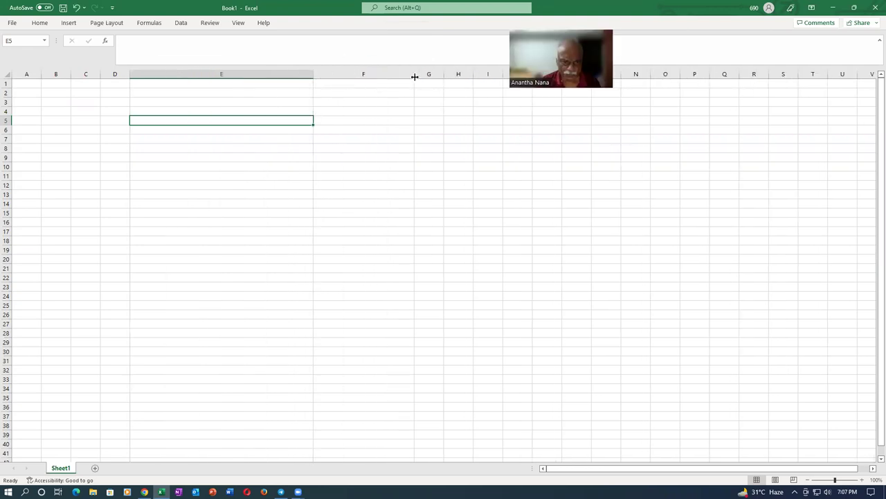
left_click_drag(313, 71, 325, 74)
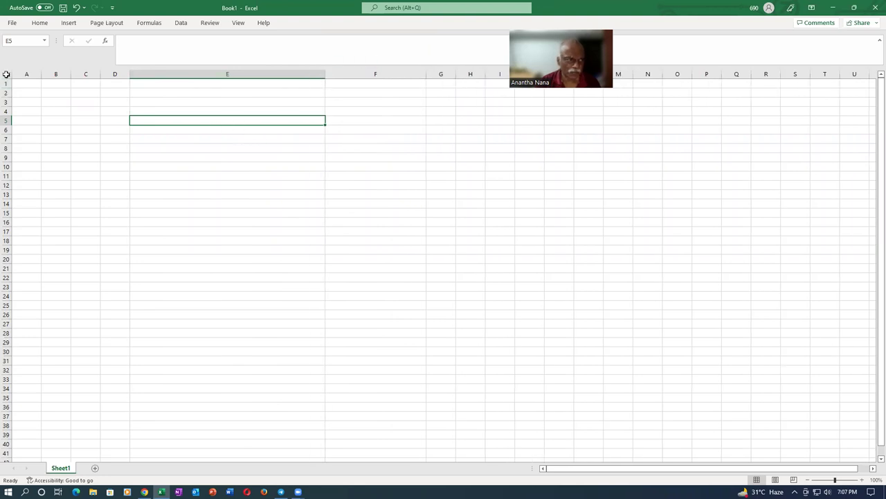
Set the whole sheet to Arial, size 12 or larger, collapse the ribbon and select E3.
left_click(6, 75)
left_click(39, 22)
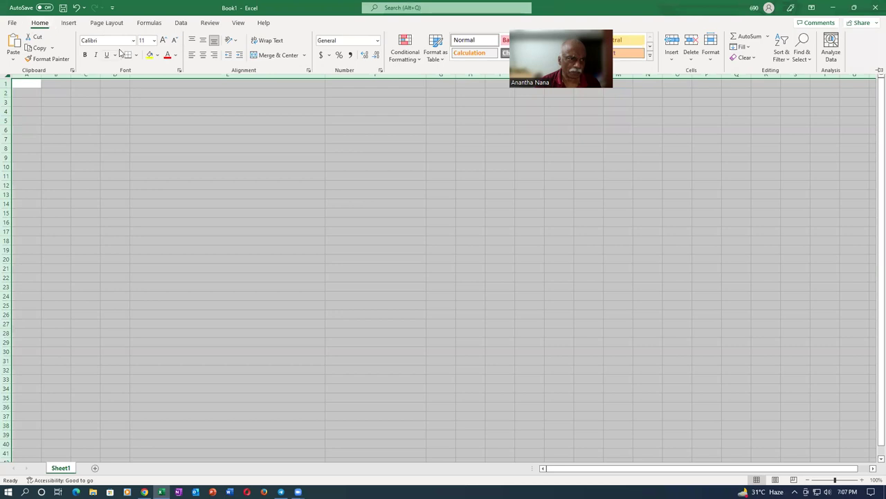
left_click(135, 40)
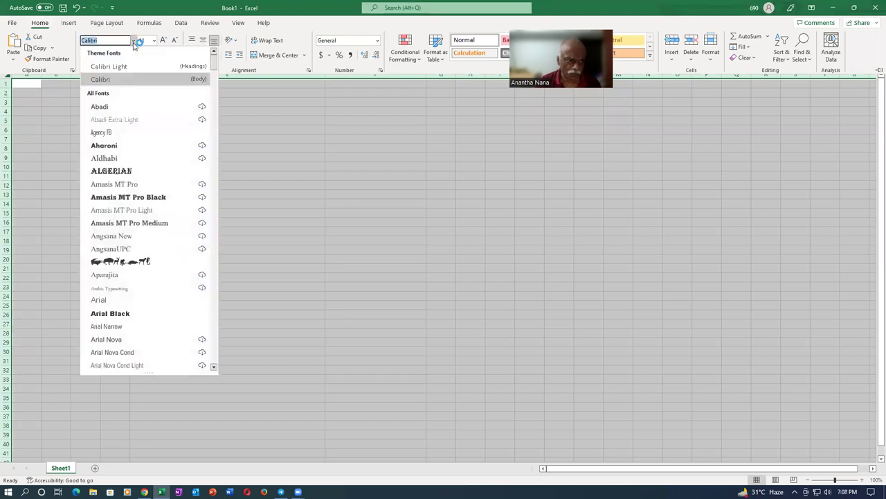
left_click(115, 299)
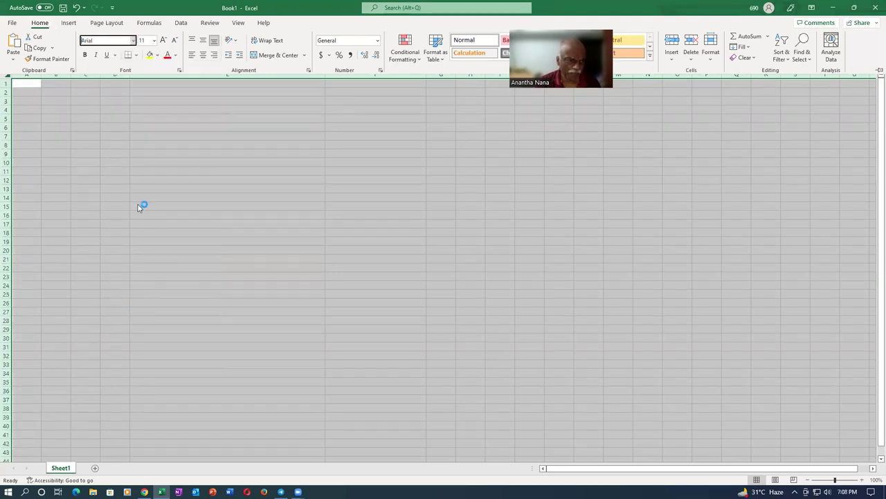
left_click(151, 40)
type("12")
key("Return")
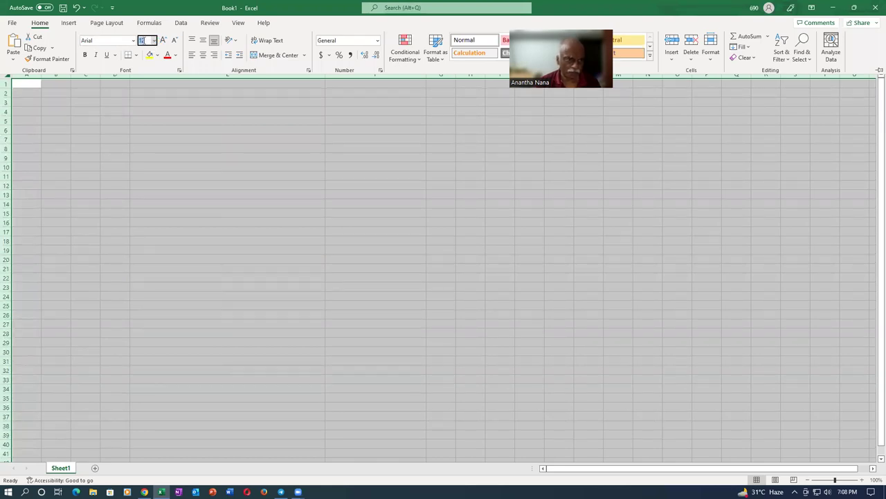
key("Return")
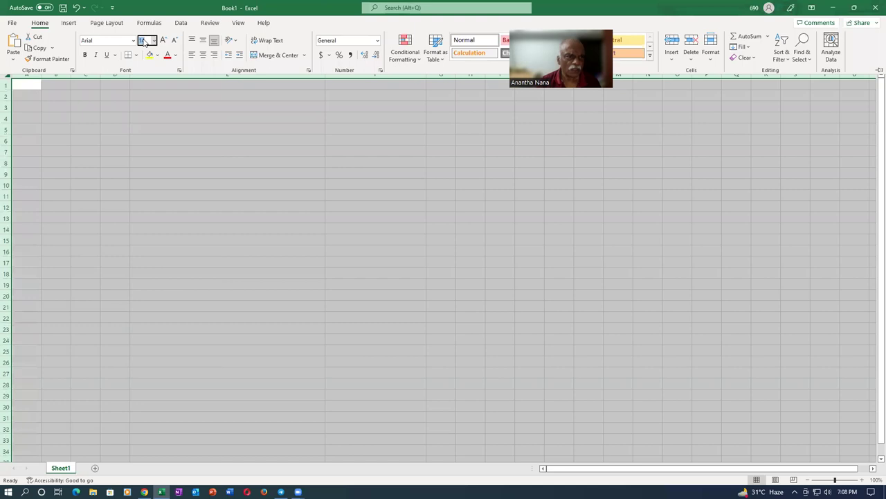
key("ctrl+F1")
left_click(153, 192)
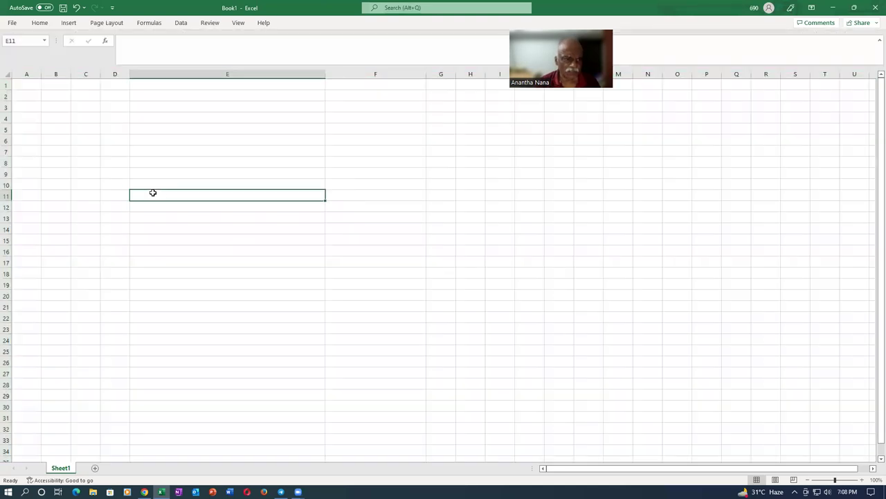
left_click(162, 107)
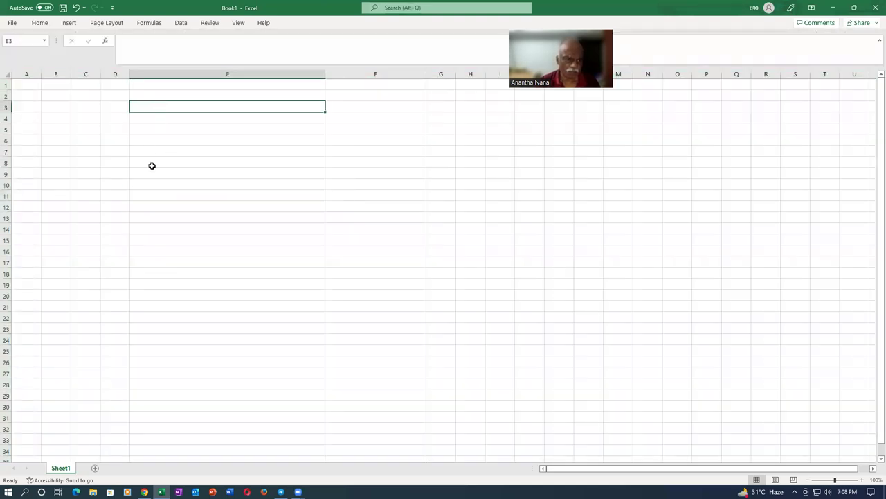
key("alt+Tab")
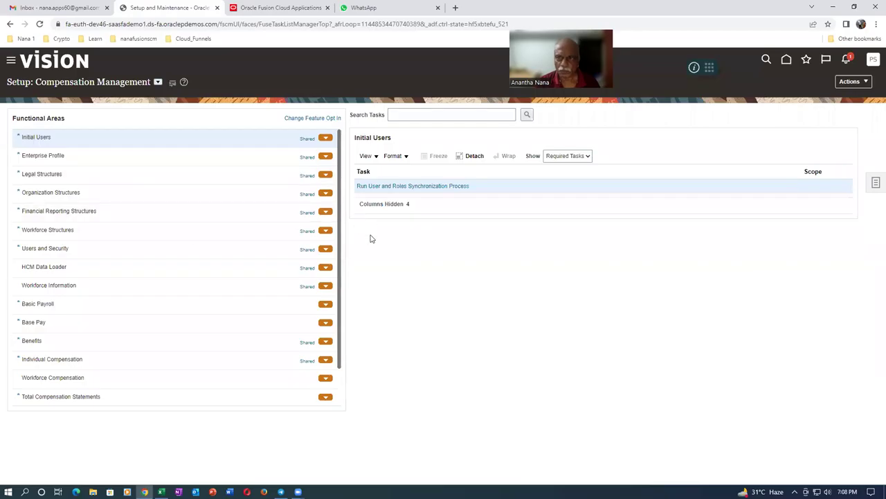
Search the setup tasks for 'man%sup%app%'.
left_click(875, 186)
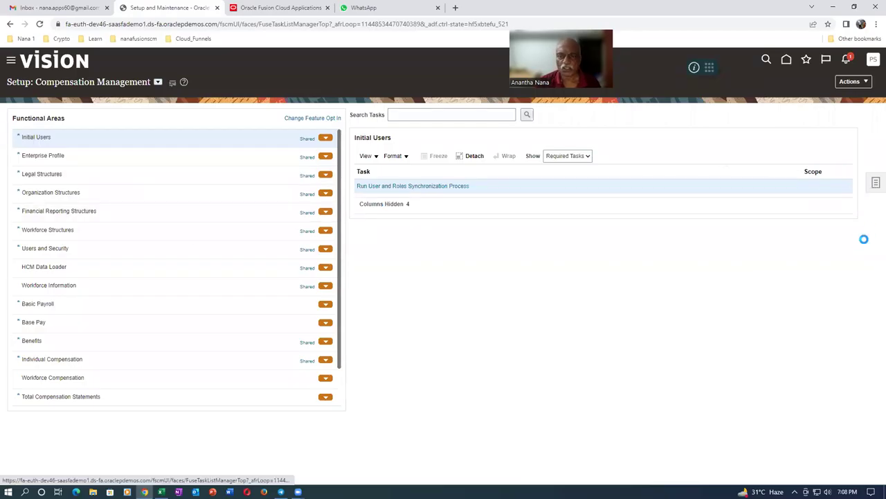
left_click(757, 187)
left_click(299, 114)
type("man%su")
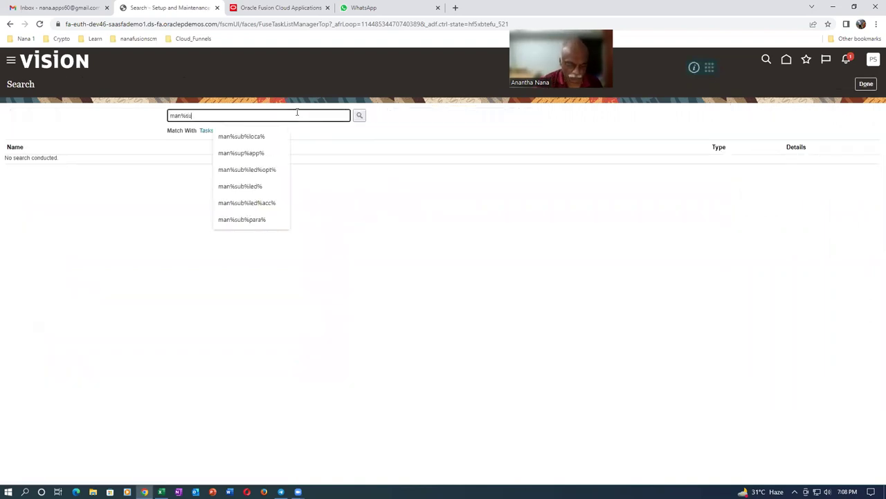
type("p%app%")
key("Return")
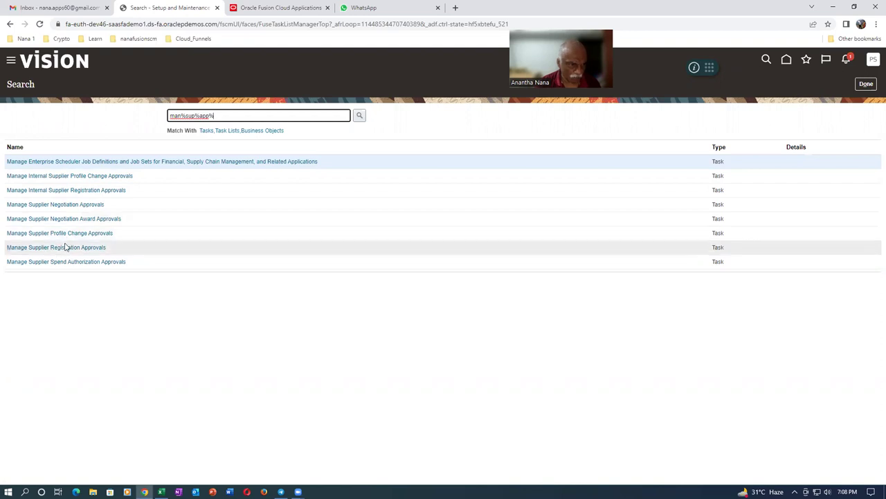
Open Manage Internal Supplier Profile Change Approvals and begin a note for it in Excel.
left_click(51, 178)
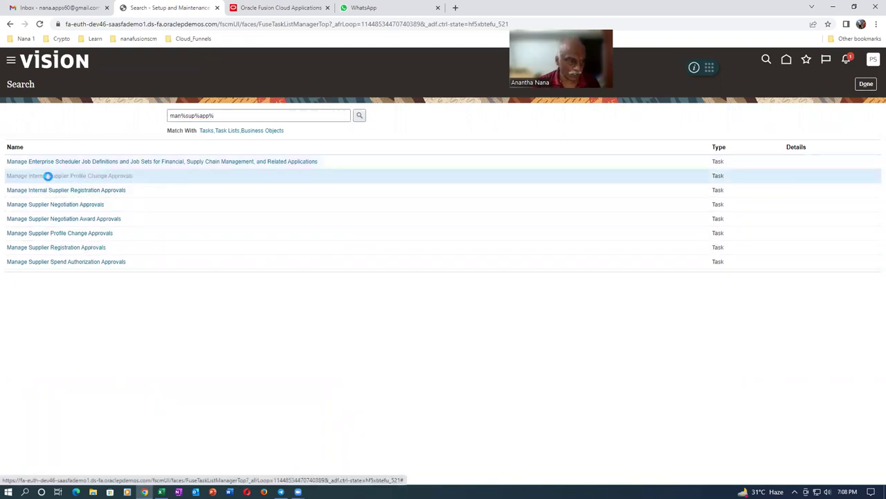
key("alt+Tab")
type("M")
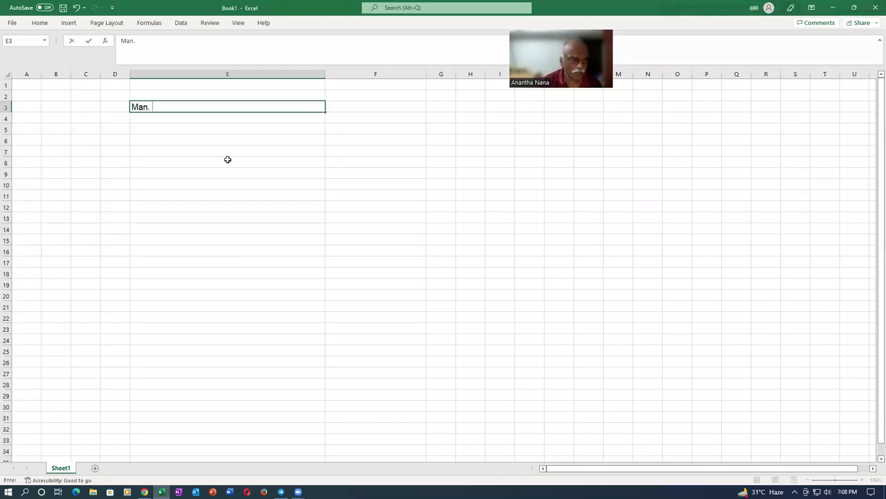
Record 'Man. Int sup profile cha' in E3 and the scm10 student user name in F3.
key("alt+Tab")
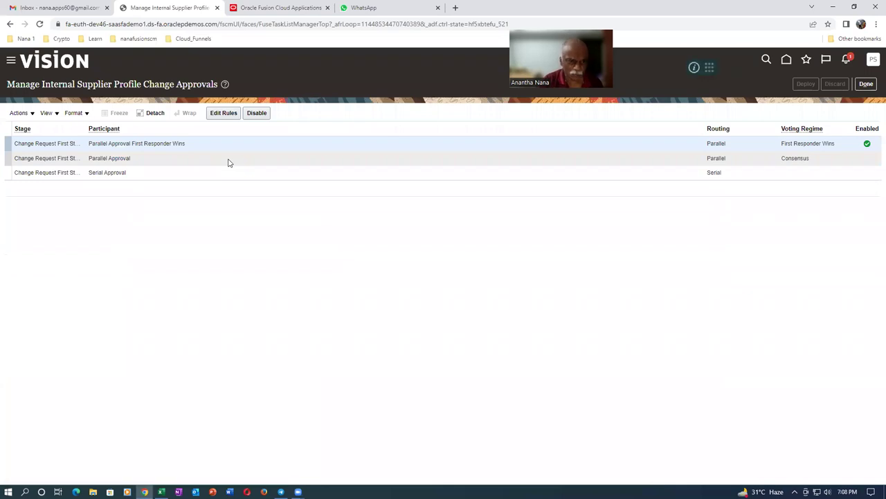
key("alt+Tab")
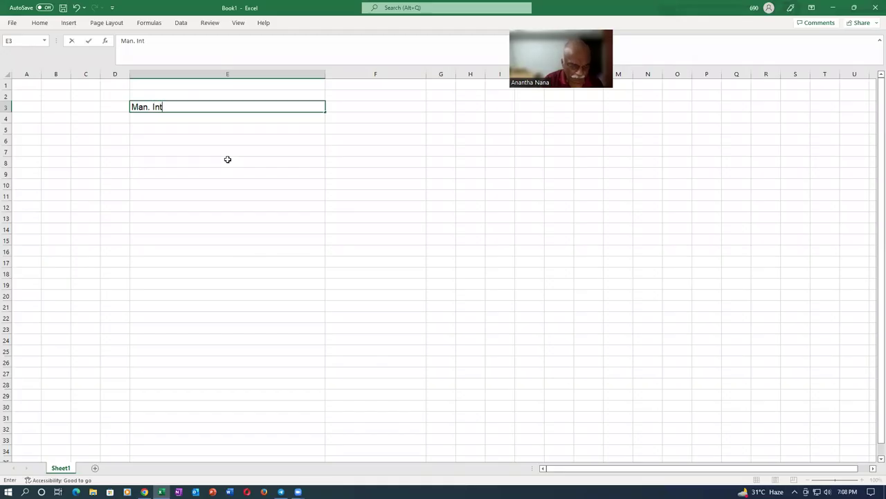
type("Int sup profile change app")
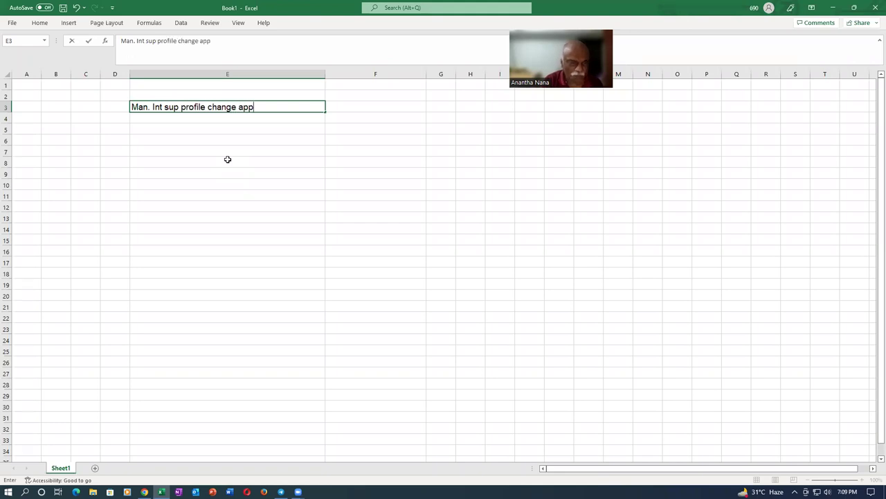
key("Tab")
type("scm10.student")
key("Return")
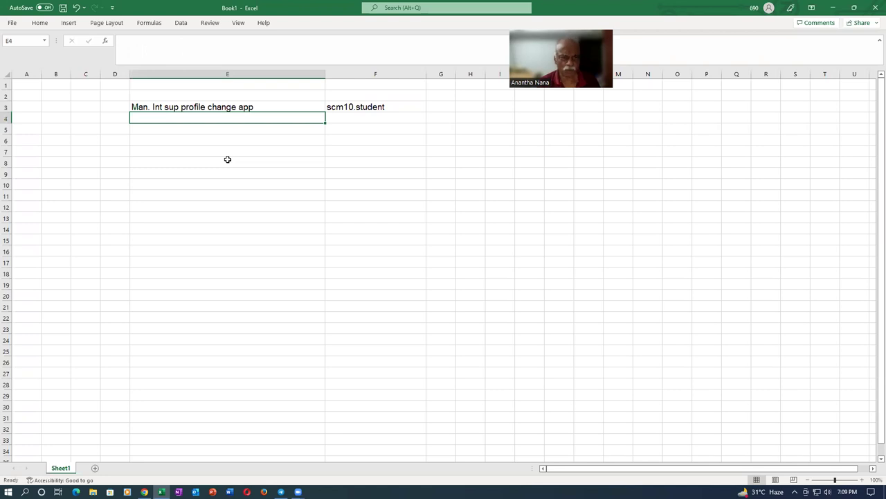
key("alt+Tab")
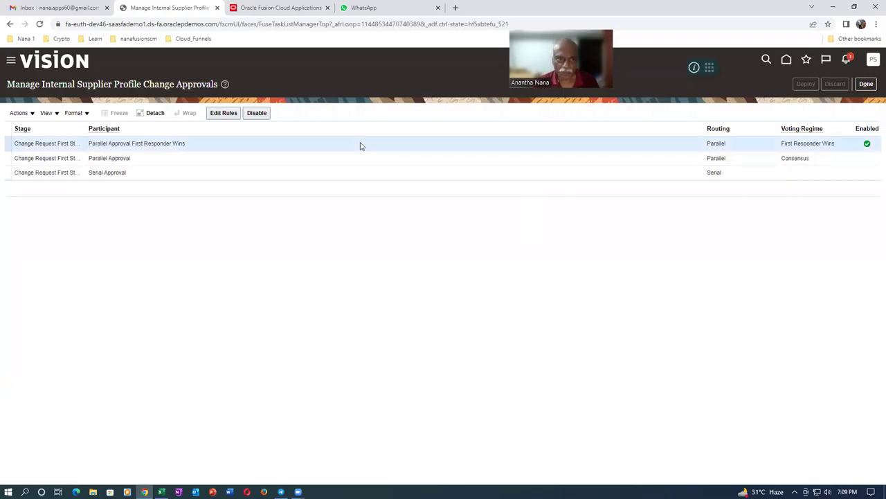
Set Action 1 to Approval required, Single Approver, Worker type, with the student worker, and save.
left_click(222, 113)
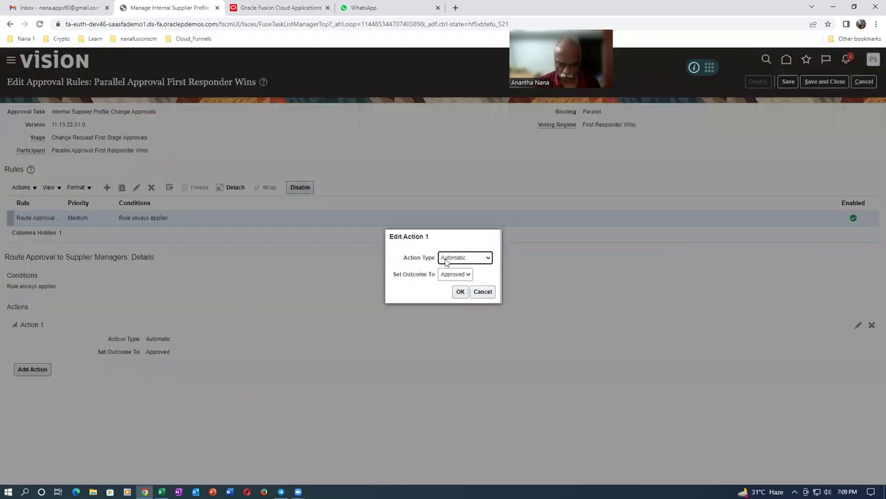
left_click(446, 261)
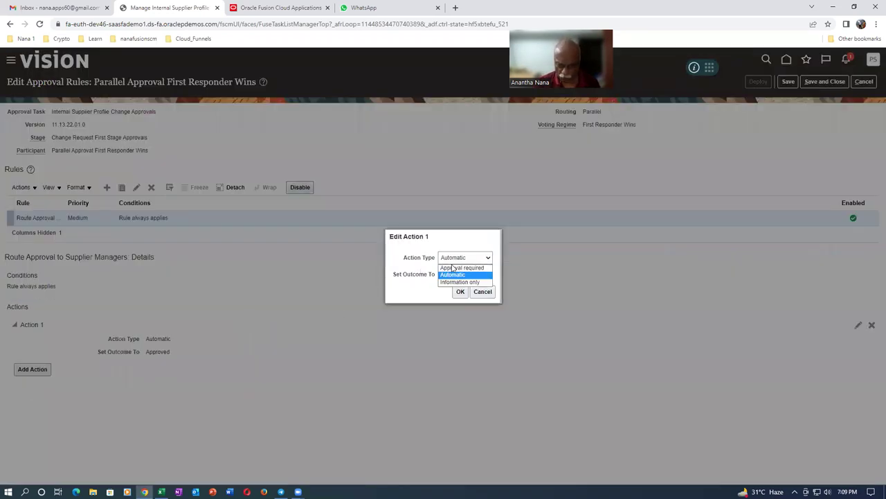
left_click(454, 268)
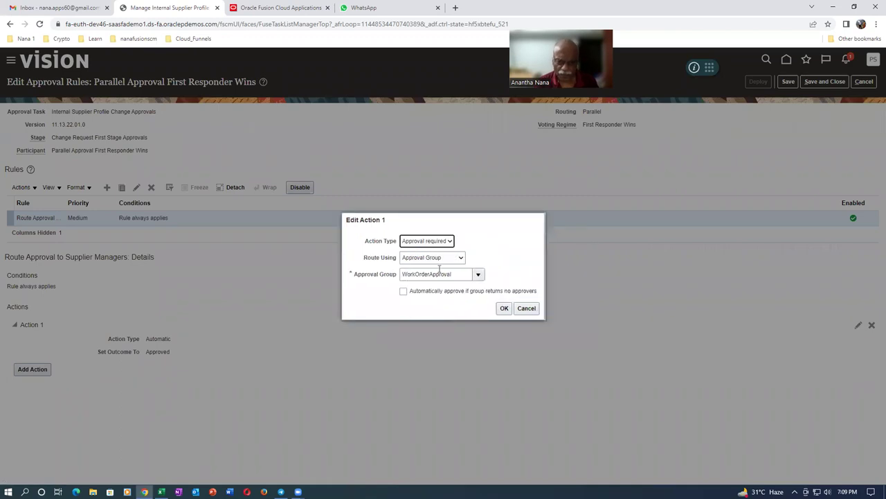
left_click(434, 260)
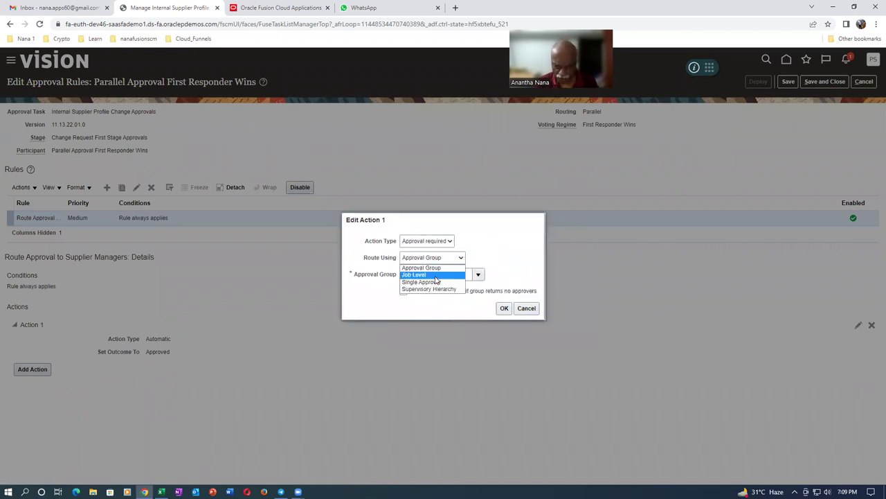
left_click(432, 281)
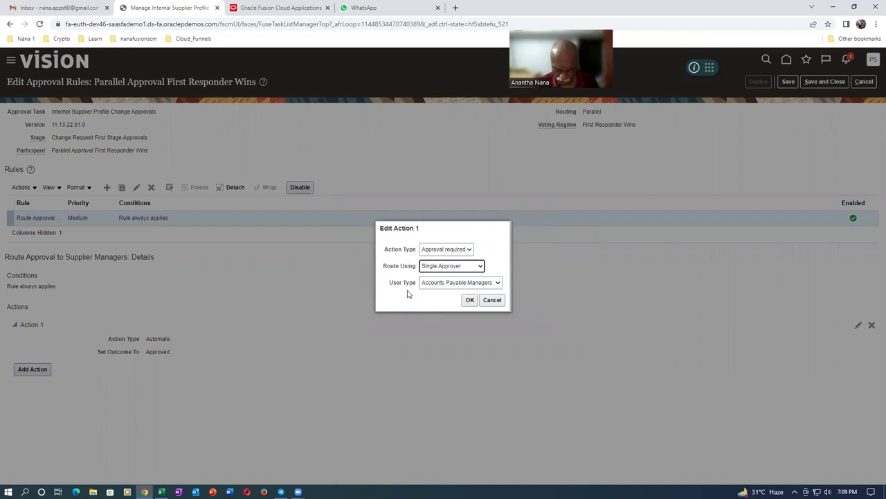
left_click(454, 284)
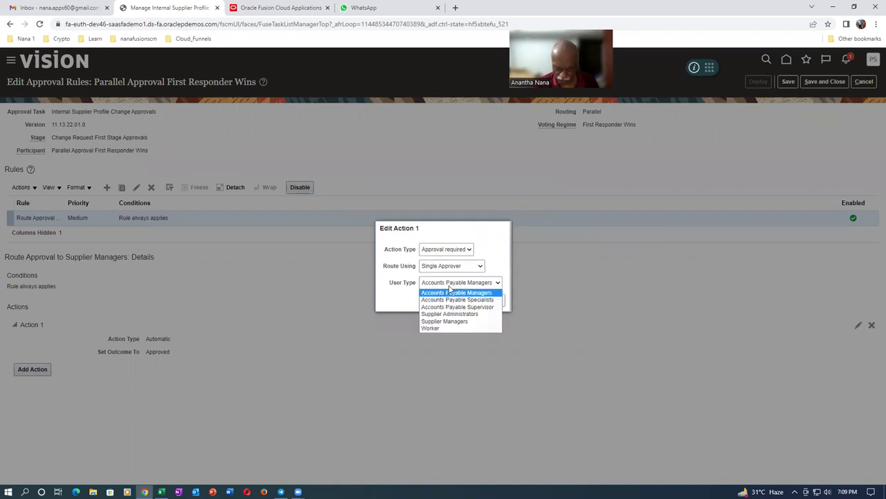
left_click(430, 327)
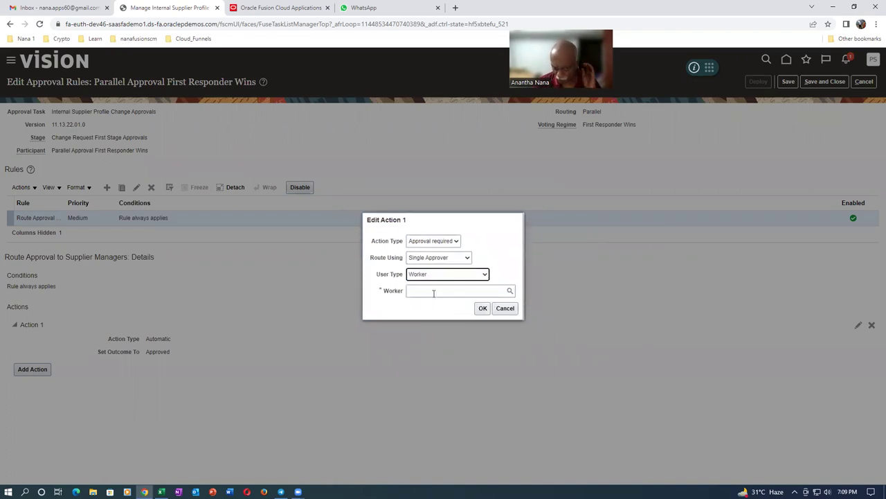
left_click(433, 291)
type("student, fcm10")
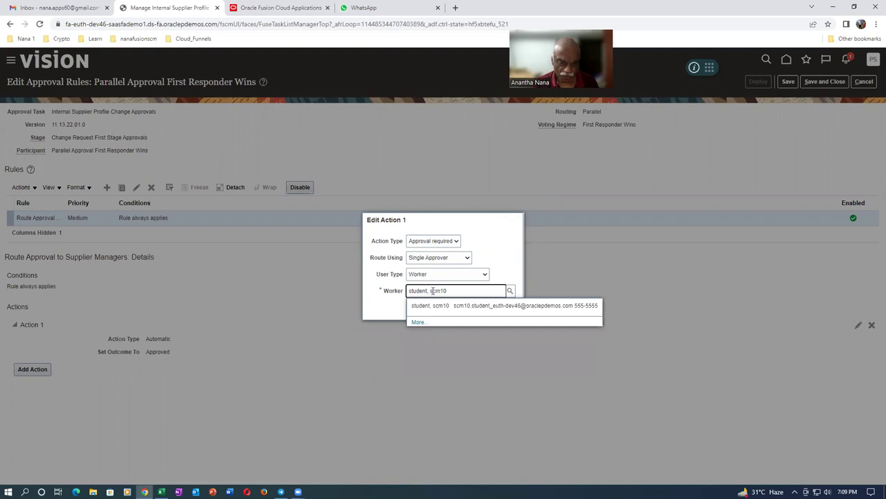
left_click(444, 311)
left_click(483, 308)
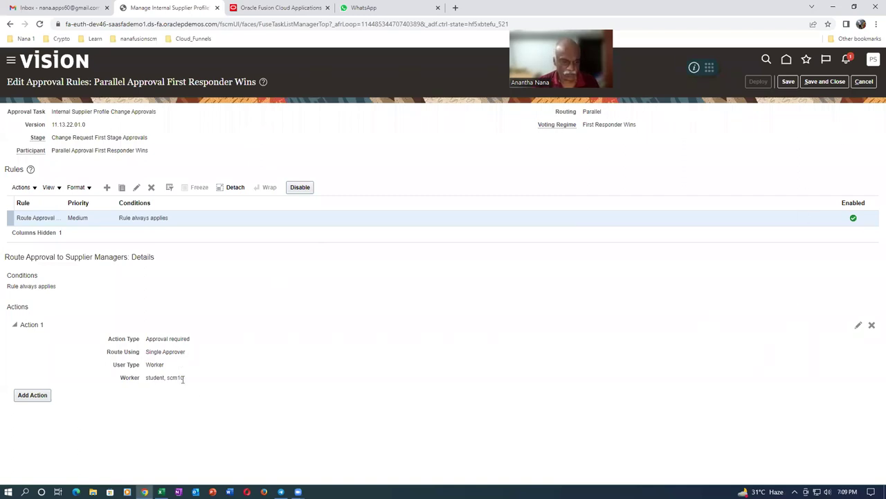
left_click(788, 81)
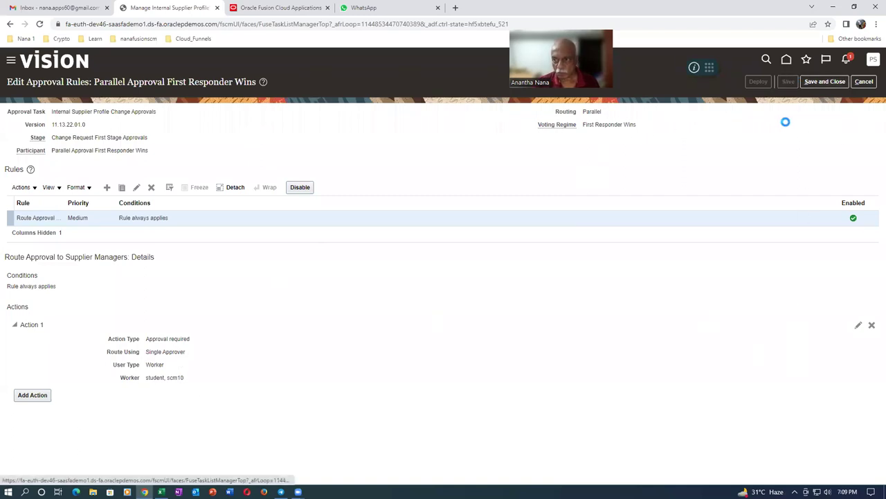
Deploy the updated approval rules, confirming both prompts, and close the task.
left_click(759, 82)
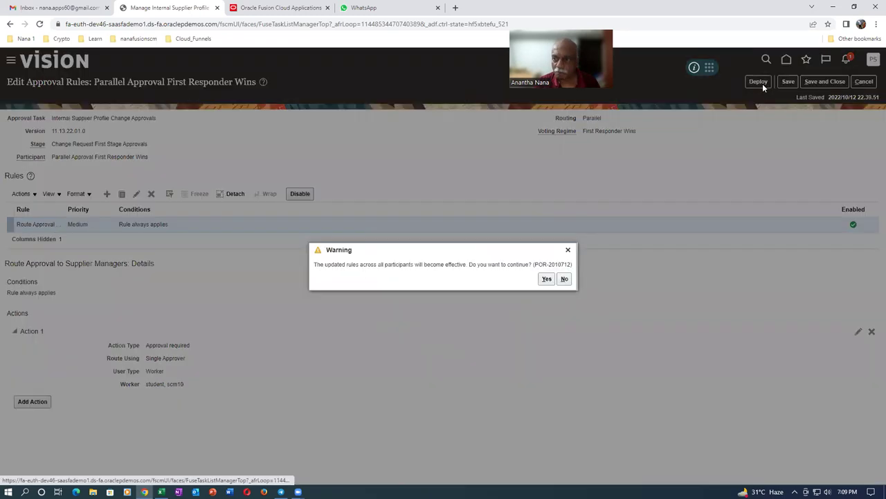
left_click(547, 279)
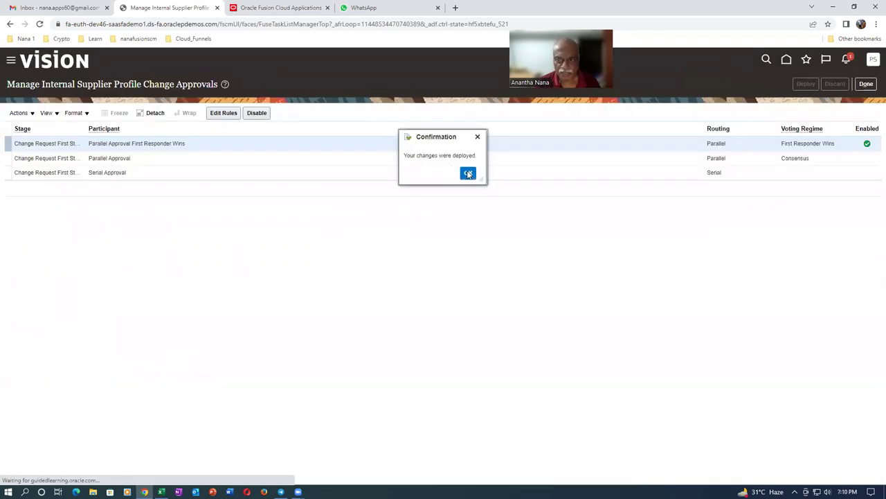
left_click(468, 174)
left_click(866, 85)
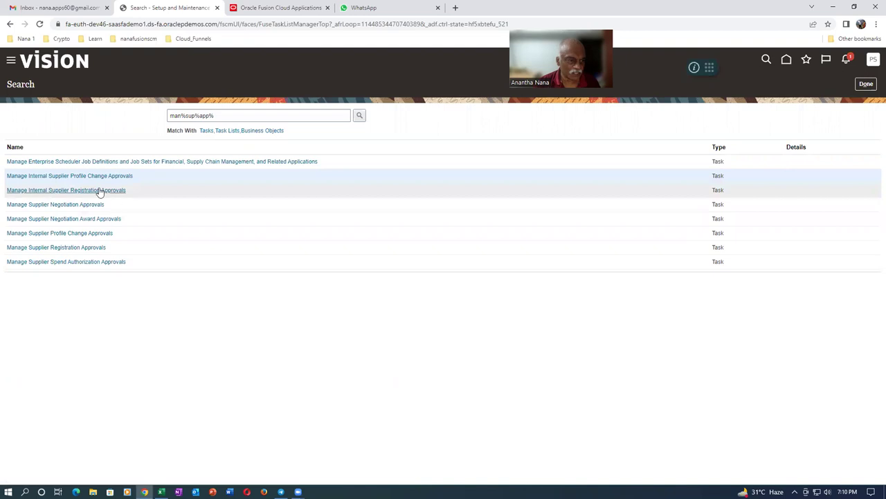
Open Manage Internal Supplier Registration Approvals and type 'Man sup int reg approva' into Excel's E4.
left_click(99, 191)
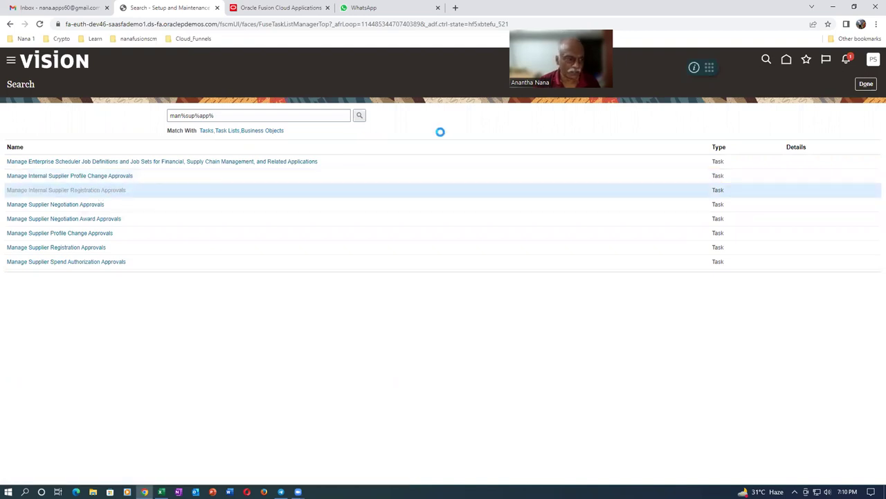
key("alt+Tab")
type("Man sup int reg approva")
Correct the E4 note to read 'Man int sup registration approvals'.
key("Tab")
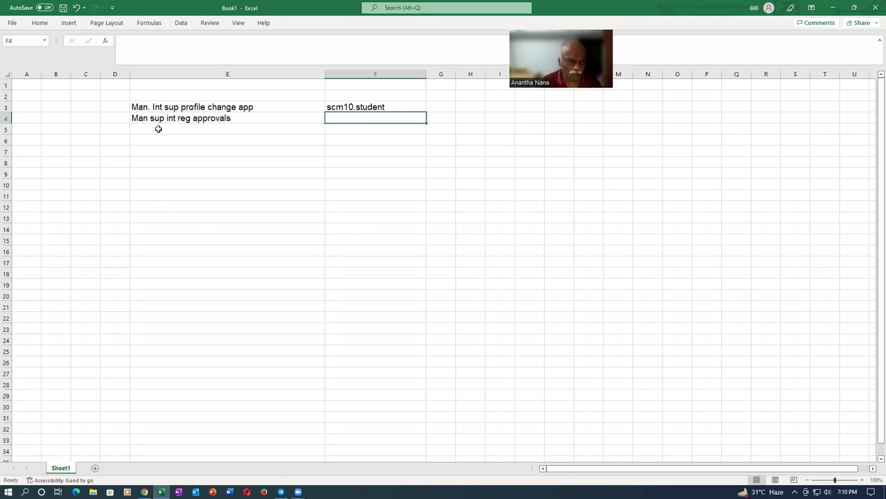
key("alt+Tab")
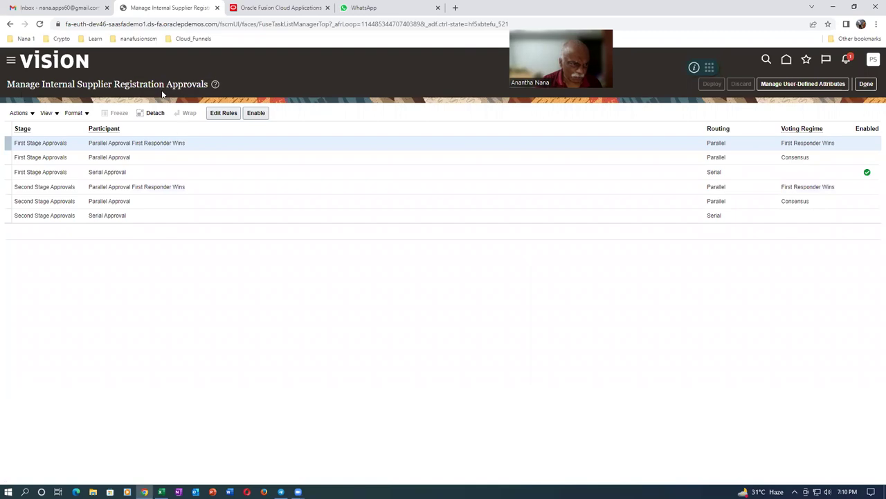
key("alt+Tab")
left_click(153, 127)
left_click(149, 109)
left_click(149, 118)
double_click(150, 118)
type("int sup int reg approvals")
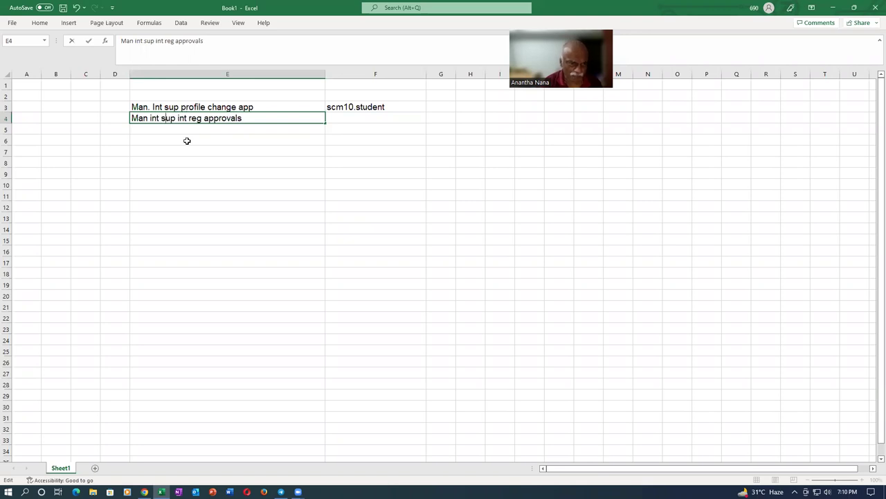
key("Delete")
key("Delete")
key("Delete")
key("Delete")
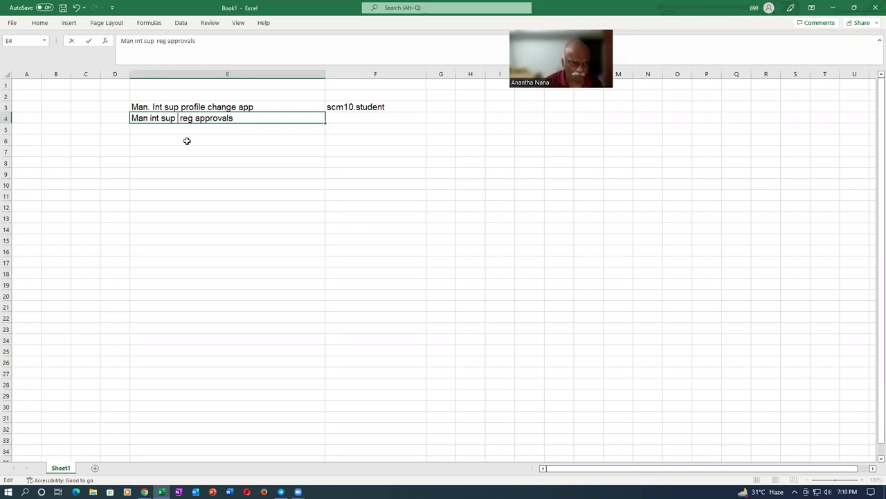
type("istration")
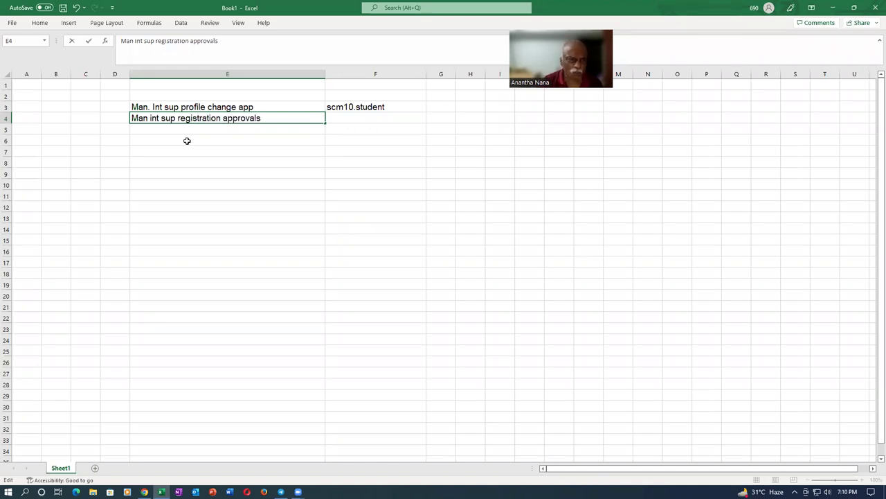
key("Tab")
left_click(139, 107)
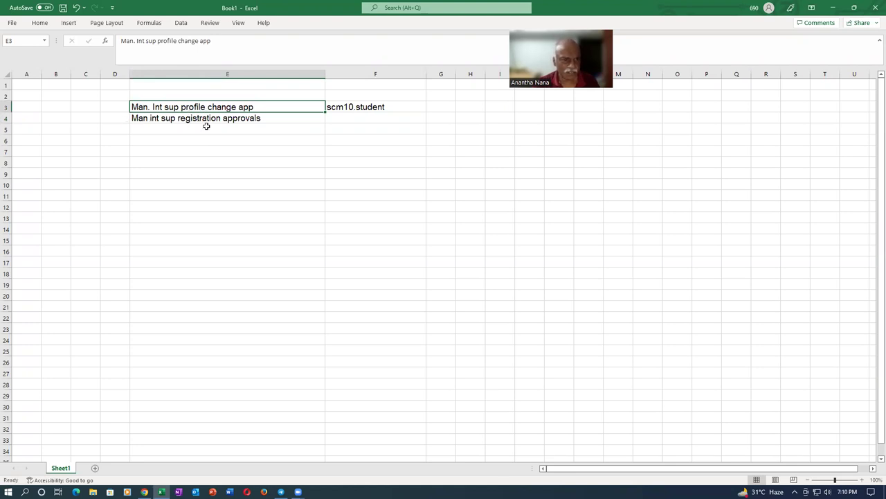
Enter the scm11 student user name in F4 and return to the Oracle approvals page.
key("alt+Tab")
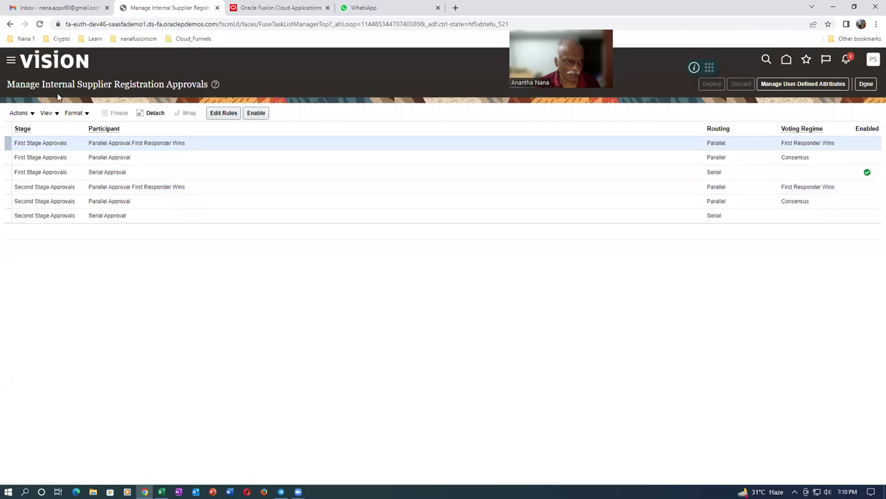
key("alt+Tab")
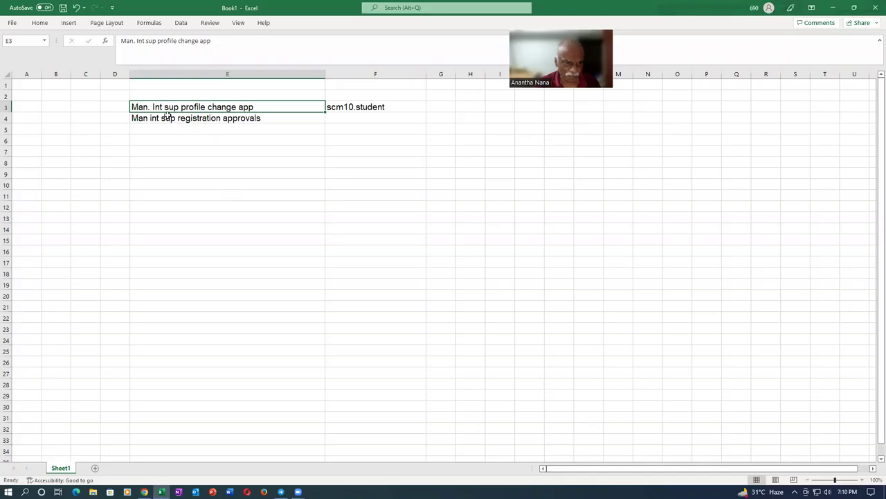
left_click(339, 118)
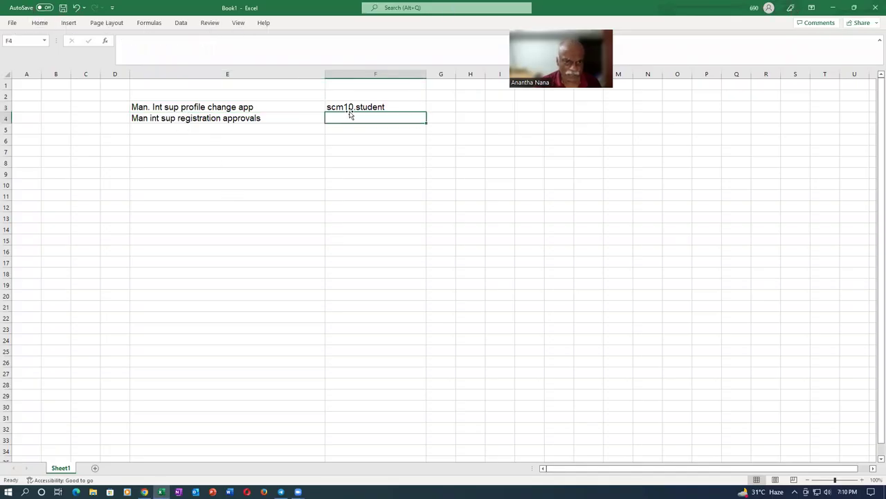
type("scm11.")
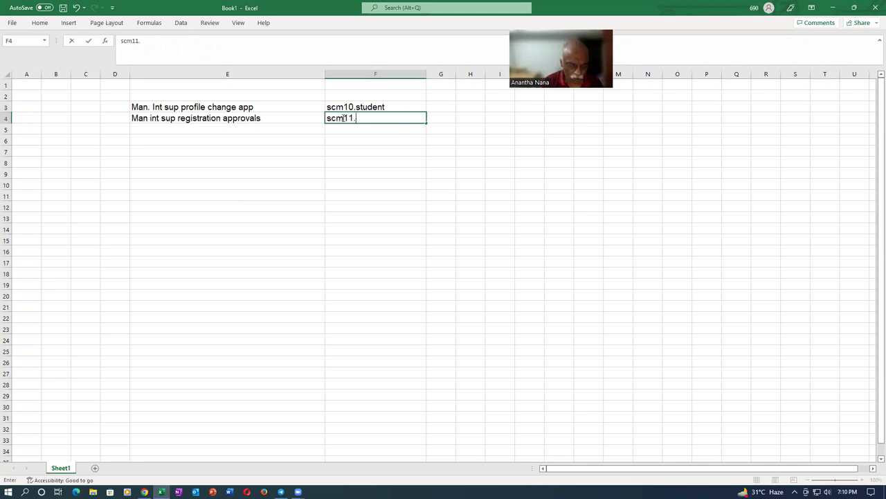
type("student")
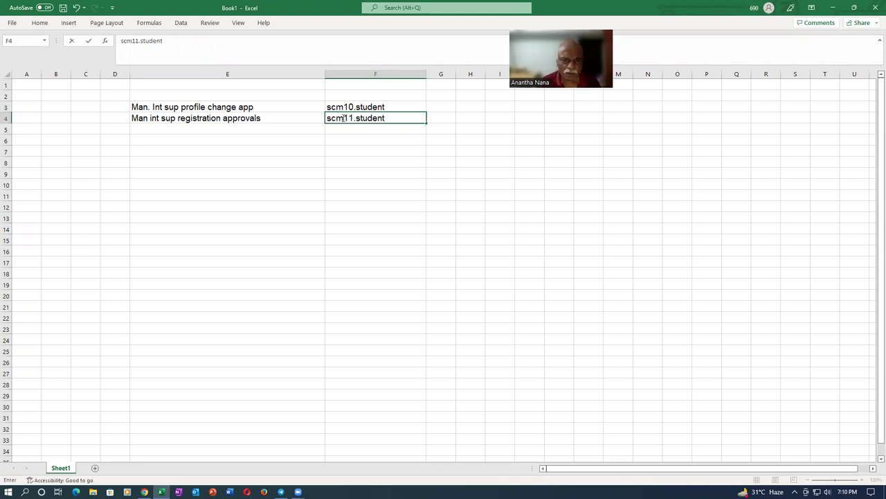
left_click(204, 127)
key("alt+Tab")
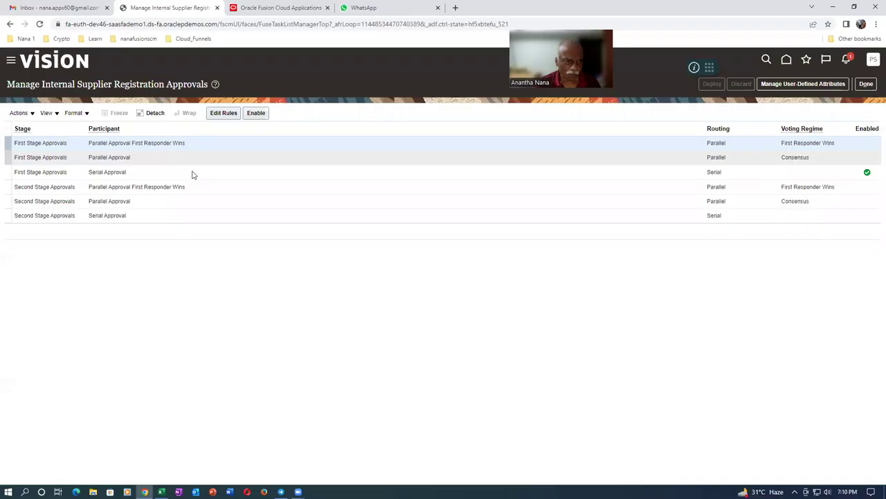
Open Action 1 of the First Stage Approvals Serial Approval rule for editing.
left_click(312, 175)
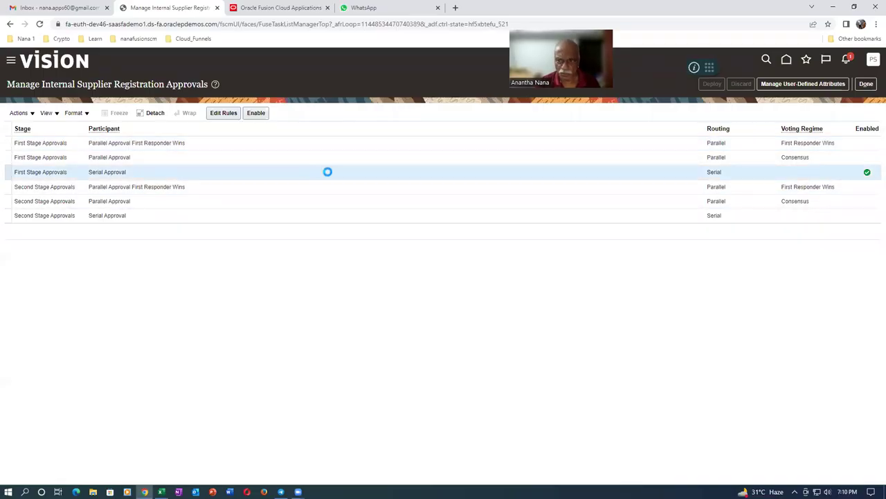
left_click(223, 113)
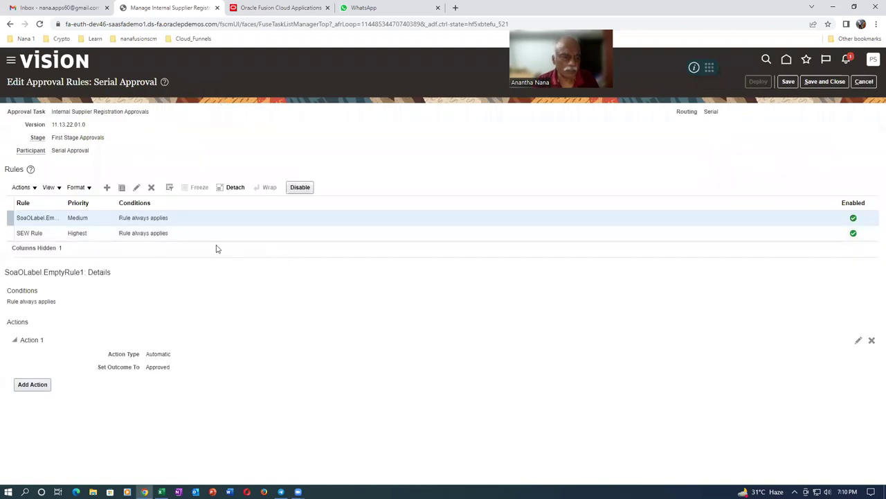
left_click(858, 340)
Set Action 1 to Approval required, Single Approver, user type Worker, with the student worker as approver.
left_click(454, 257)
left_click(456, 269)
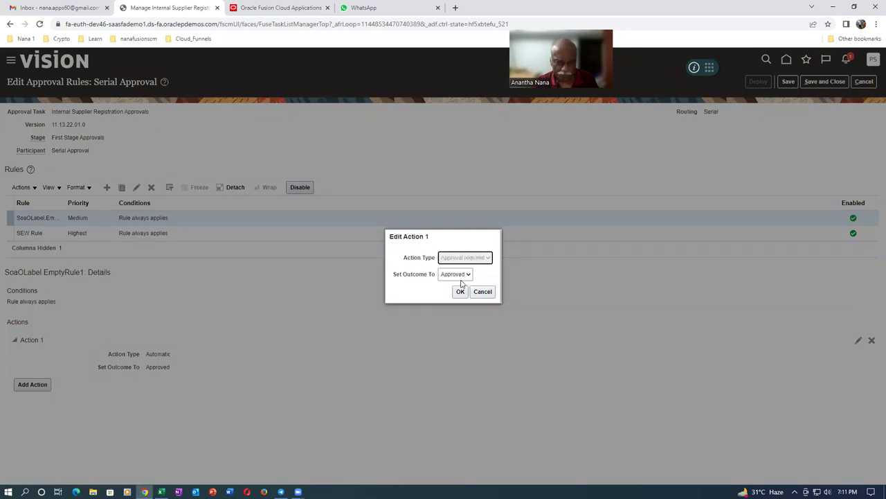
left_click(424, 259)
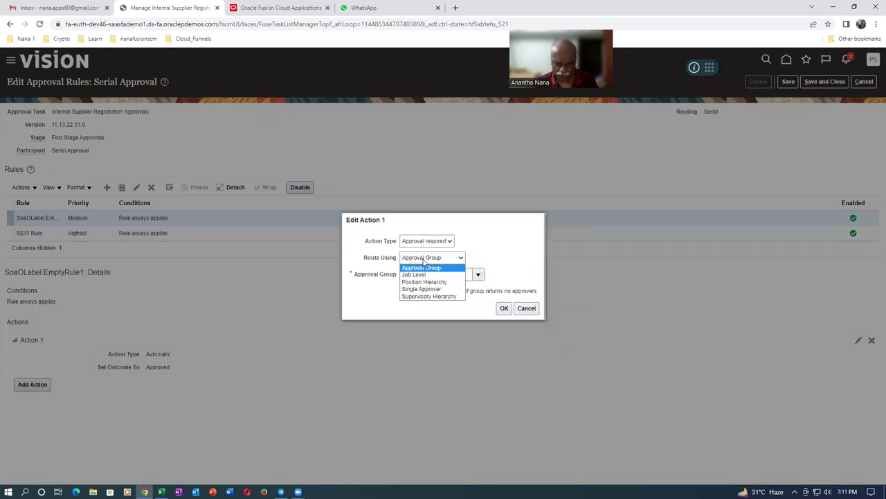
left_click(427, 292)
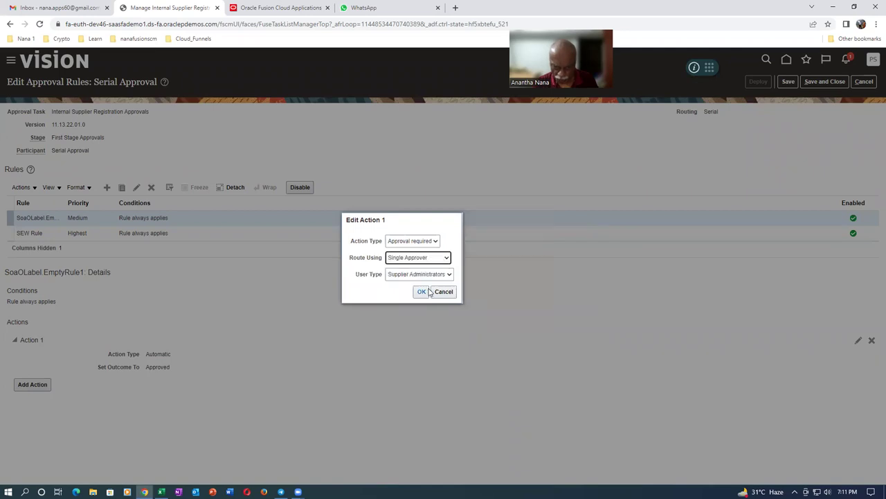
left_click(434, 282)
left_click(437, 306)
left_click(423, 293)
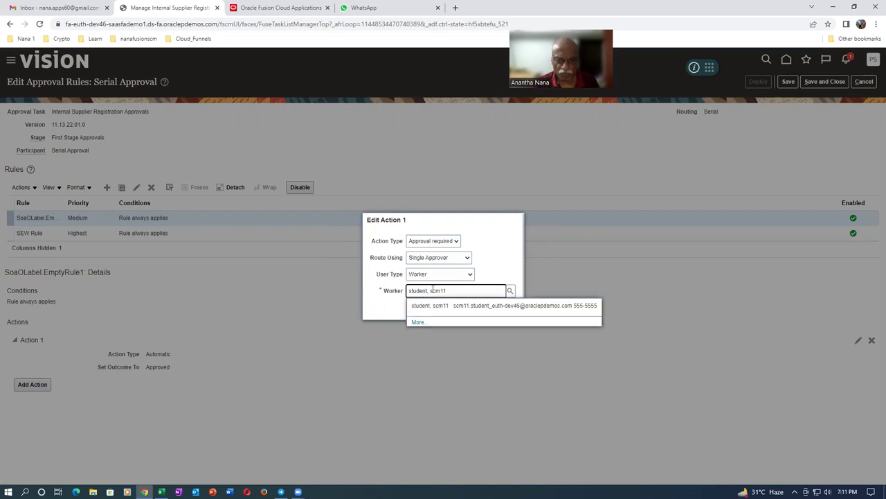
left_click(446, 306)
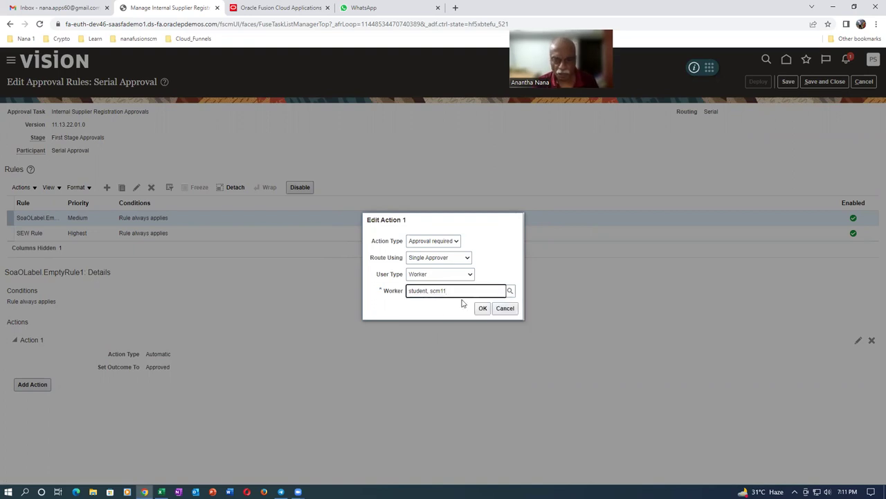
left_click(482, 308)
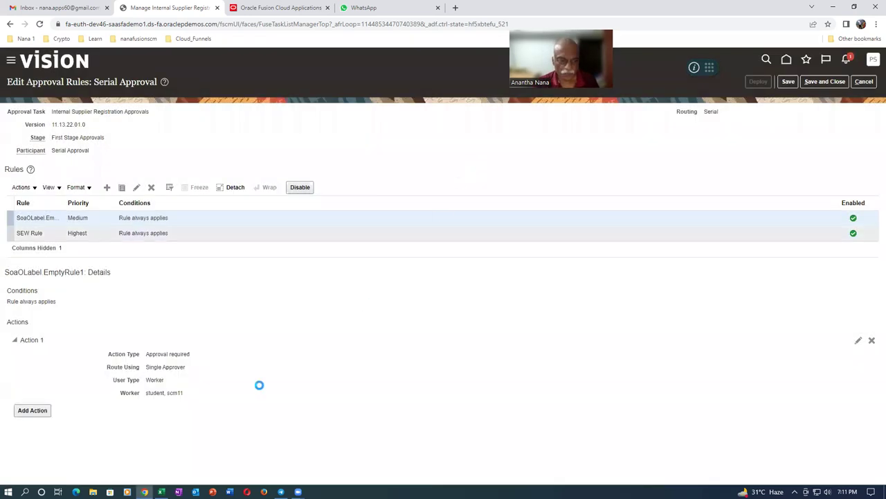
Save and deploy the registration approval rules, accept the warning and confirmation, then click Done.
left_click(788, 81)
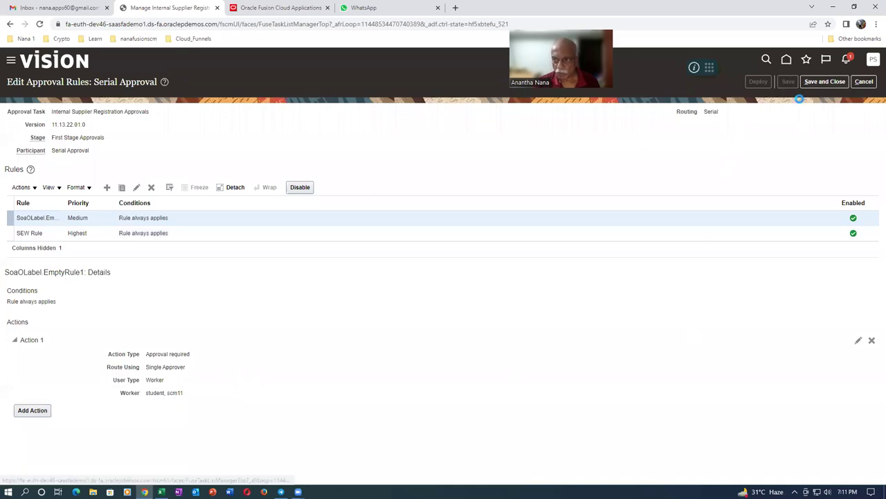
left_click(757, 81)
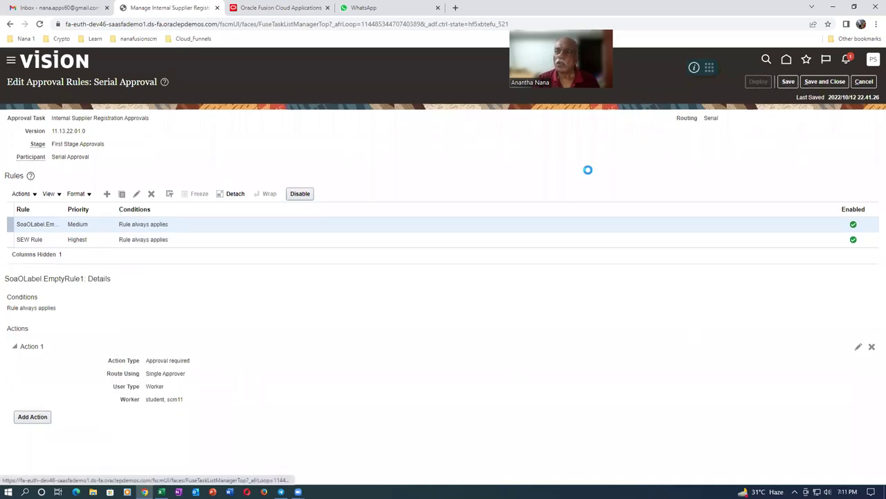
left_click(547, 278)
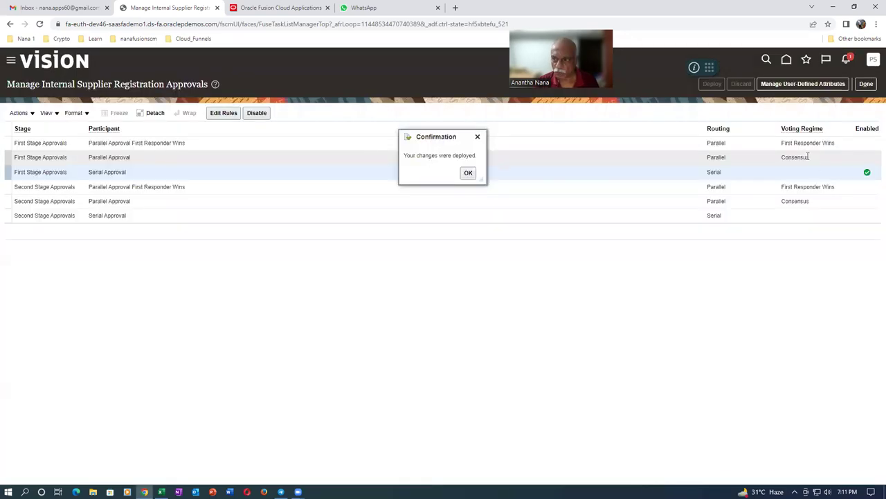
left_click(468, 172)
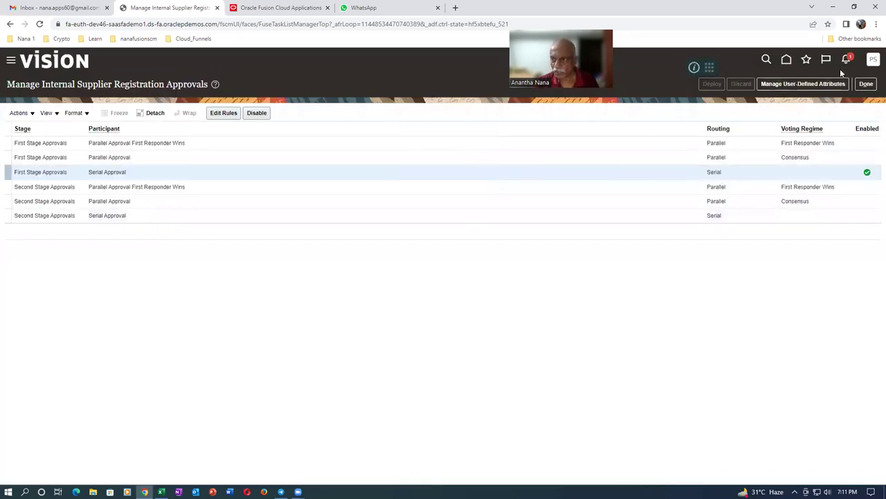
left_click(869, 85)
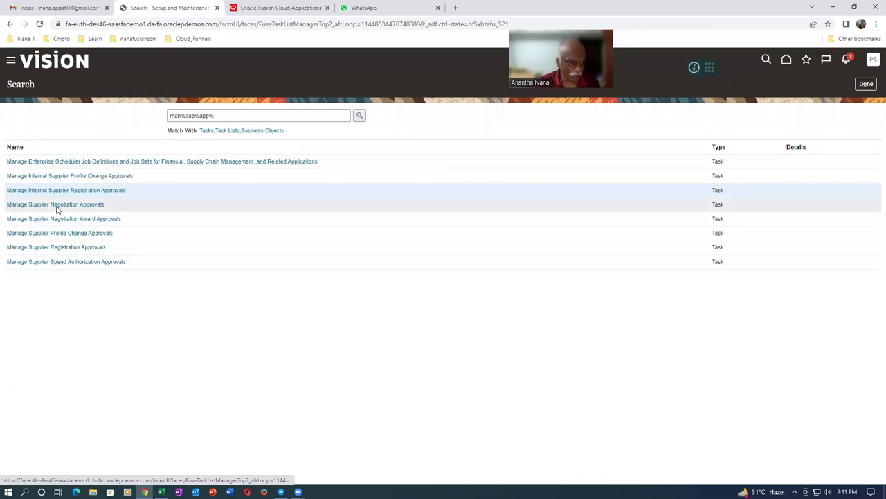
Open Manage Supplier Profile Change Approvals and note 'man. Sup. profile change app.' in cell E5.
left_click(25, 236)
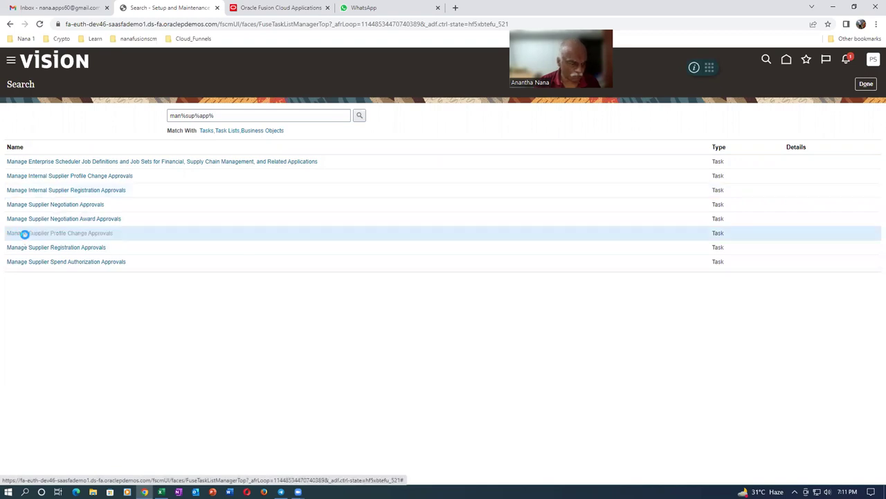
key("alt+Tab")
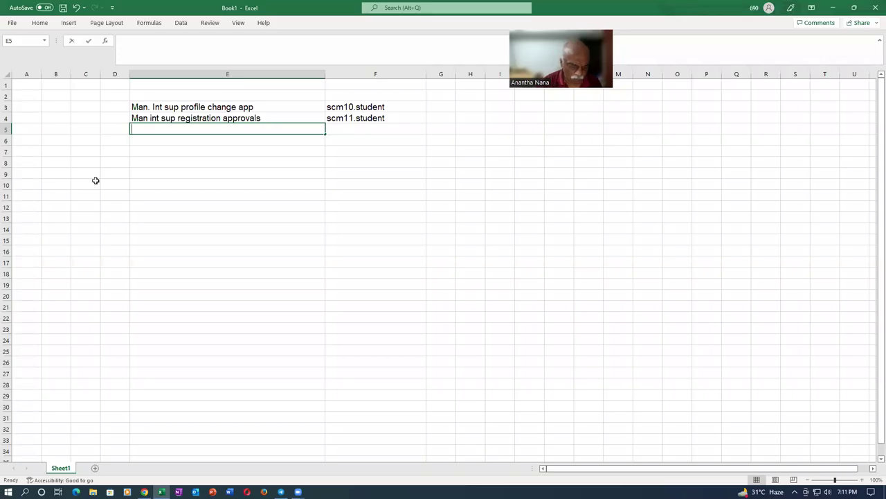
type("man. Sup. profile chang")
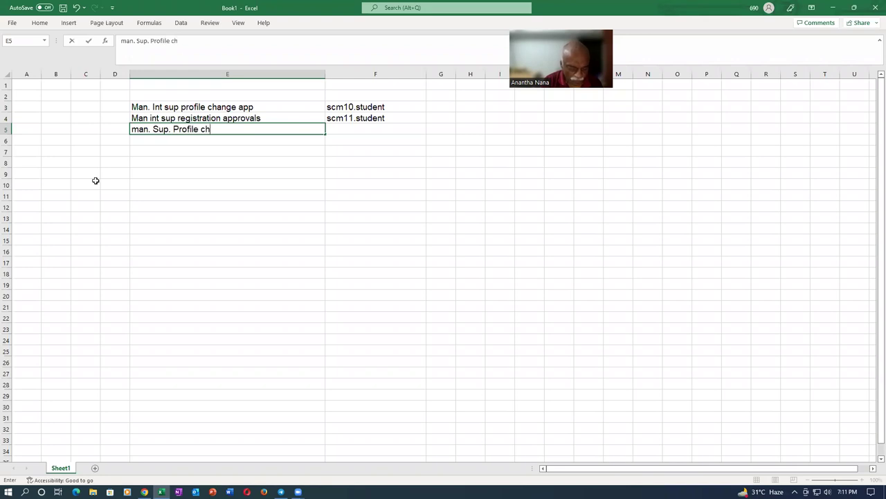
type("e app.")
key("Tab")
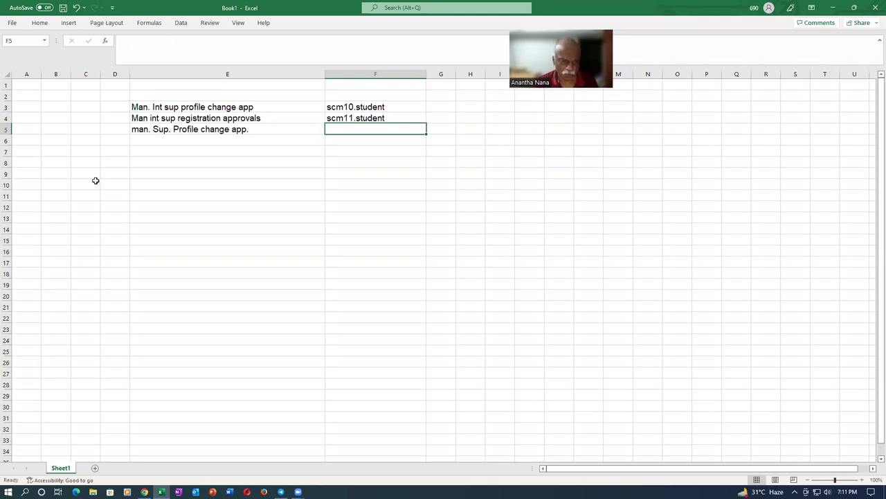
Enter the next student user name in F5, check both row 5 entries, and return to Oracle.
type("scm12.student")
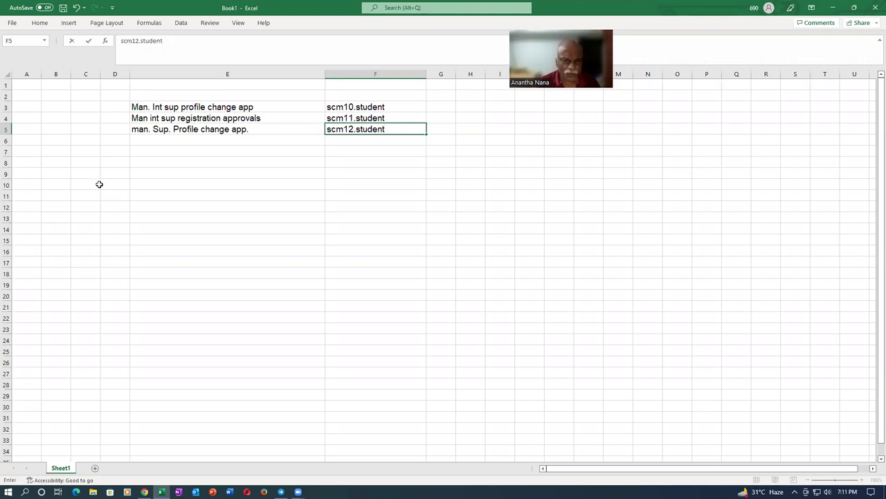
left_click(242, 148)
left_click(235, 138)
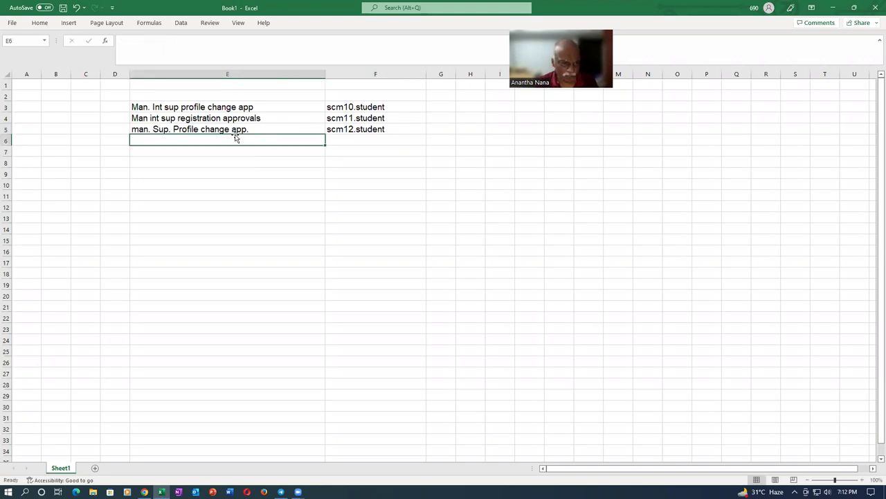
left_click(150, 128)
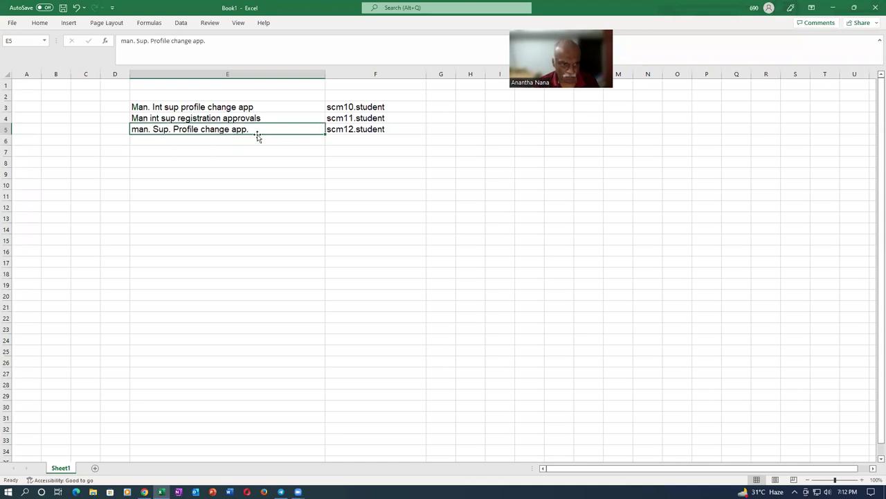
left_click(359, 127)
left_click(182, 141)
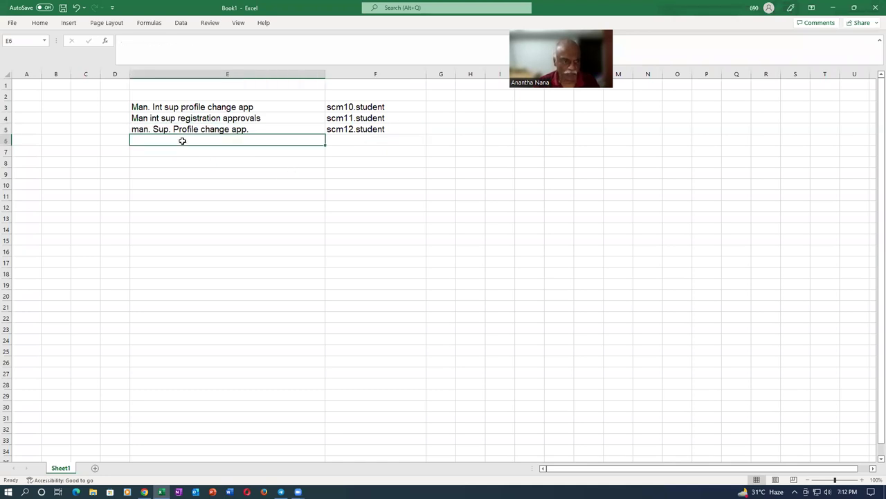
key("alt+Tab")
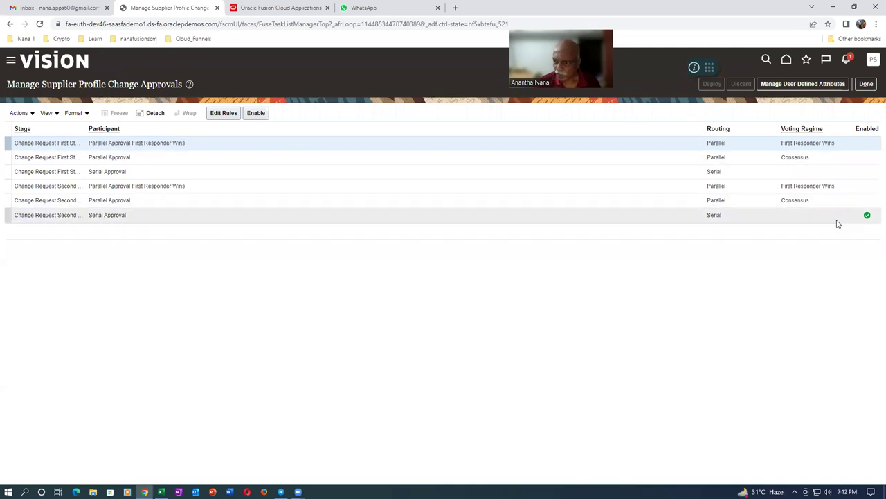
Open Action 1 of the second-stage Serial Approval rule for editing.
left_click(245, 212)
left_click(224, 112)
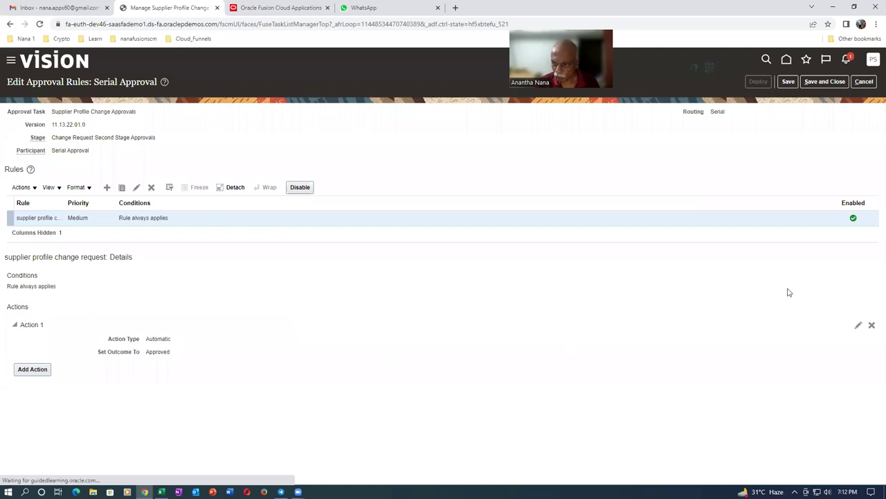
left_click(858, 325)
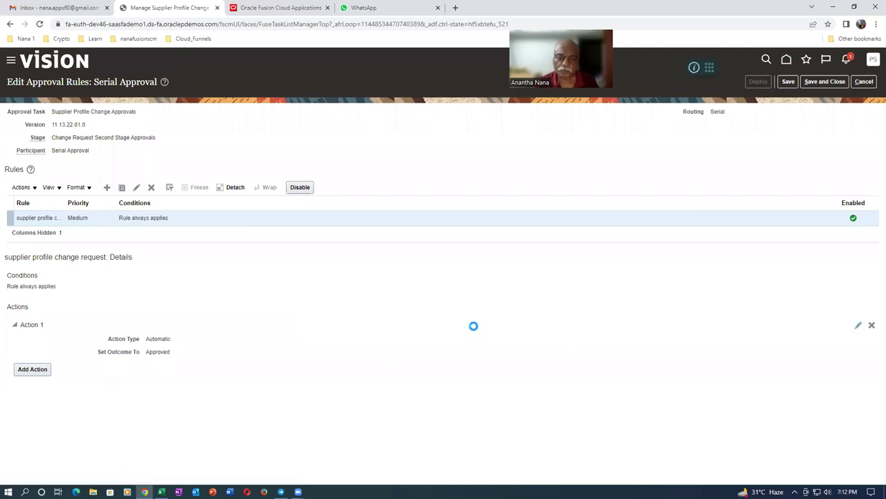
Set Action 1 to Approval required, Single Approver, user type Worker, choosing the student worker.
left_click(467, 260)
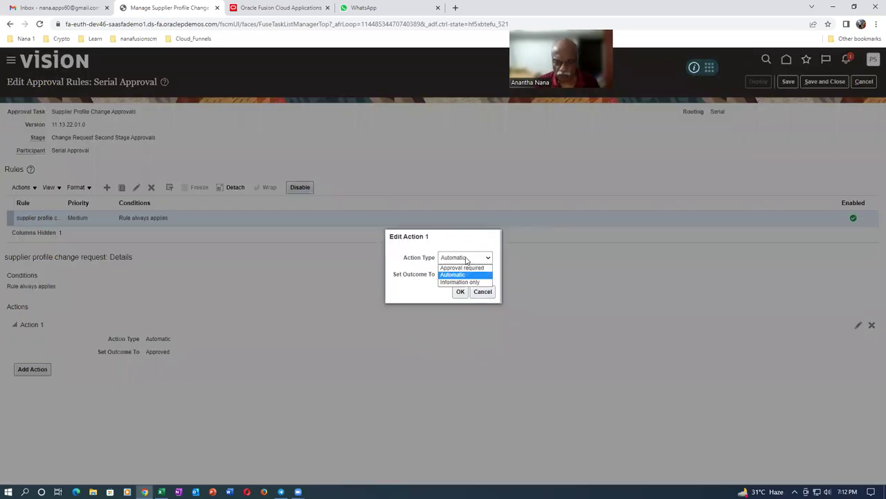
left_click(466, 267)
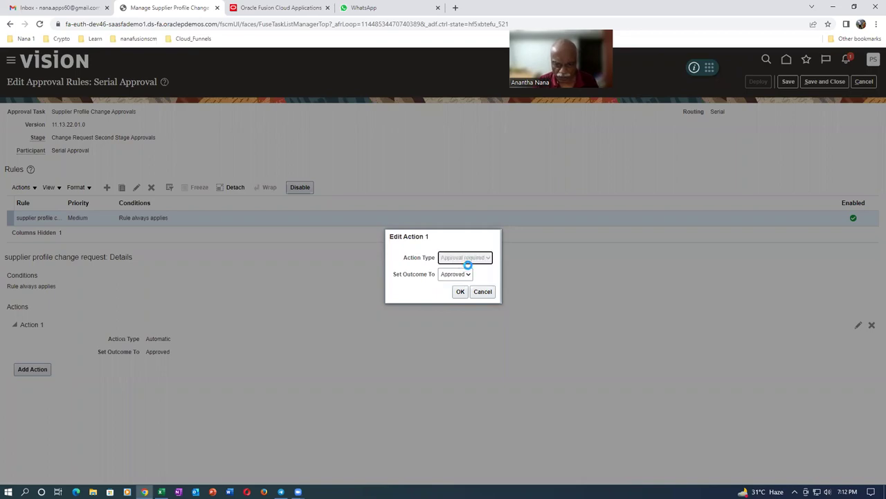
left_click(451, 259)
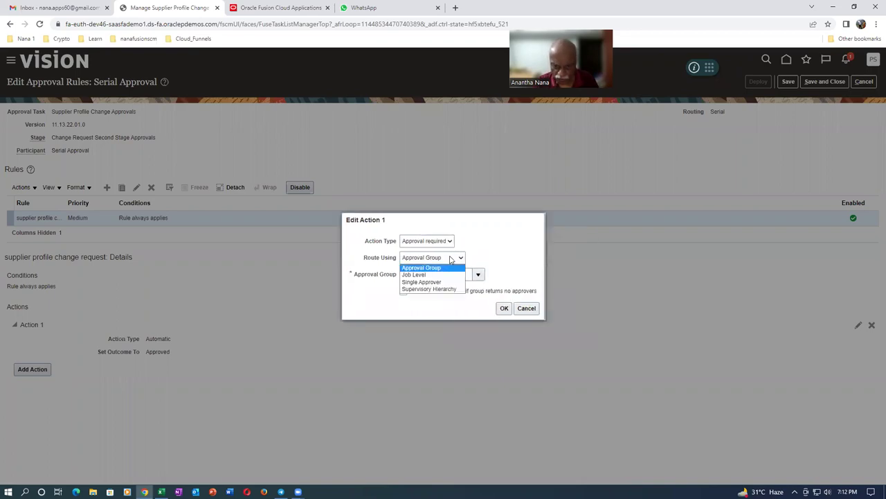
left_click(448, 282)
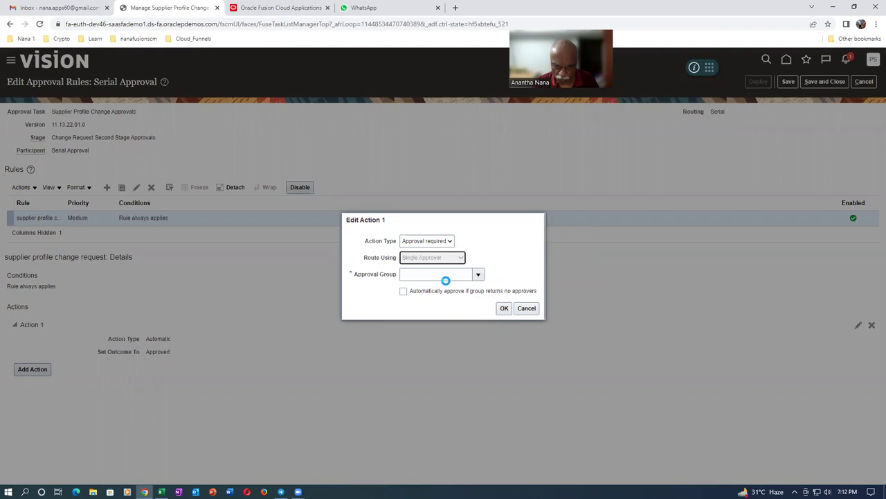
left_click(450, 283)
left_click(445, 305)
left_click(440, 293)
type("student, scm12")
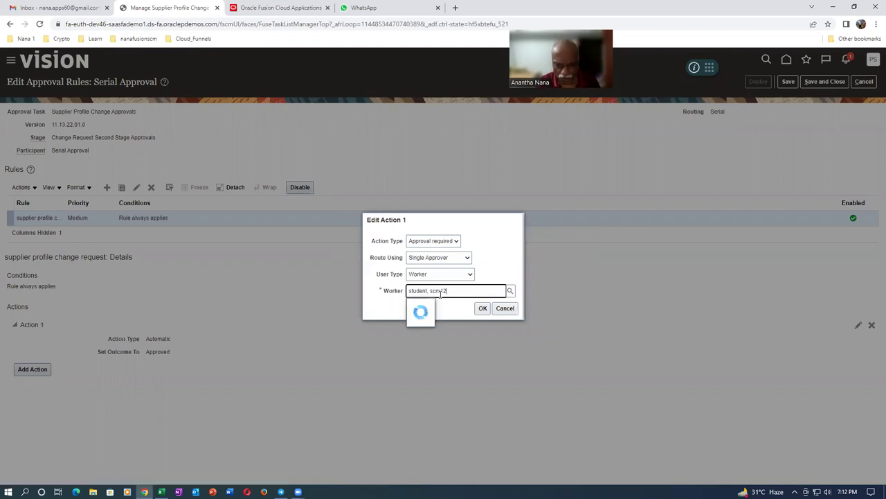
left_click(444, 307)
left_click(482, 309)
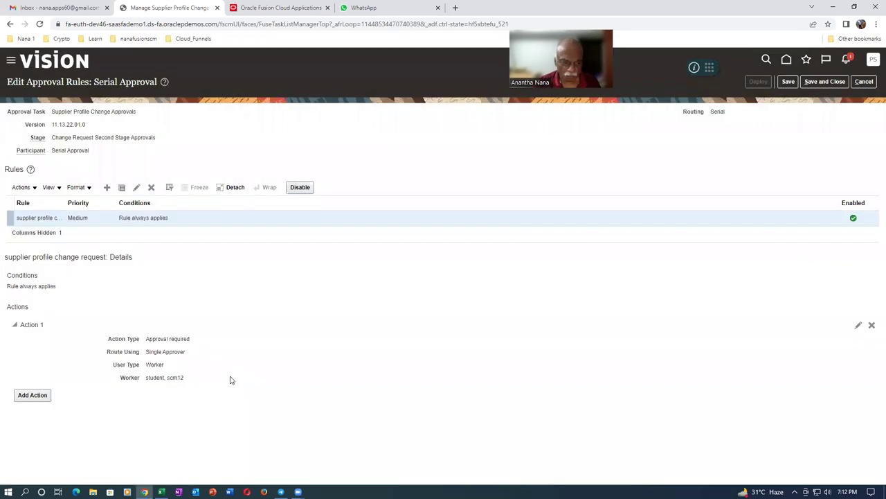
Save and deploy the profile change rule, confirm the prompts, and return to the task search results.
left_click(790, 81)
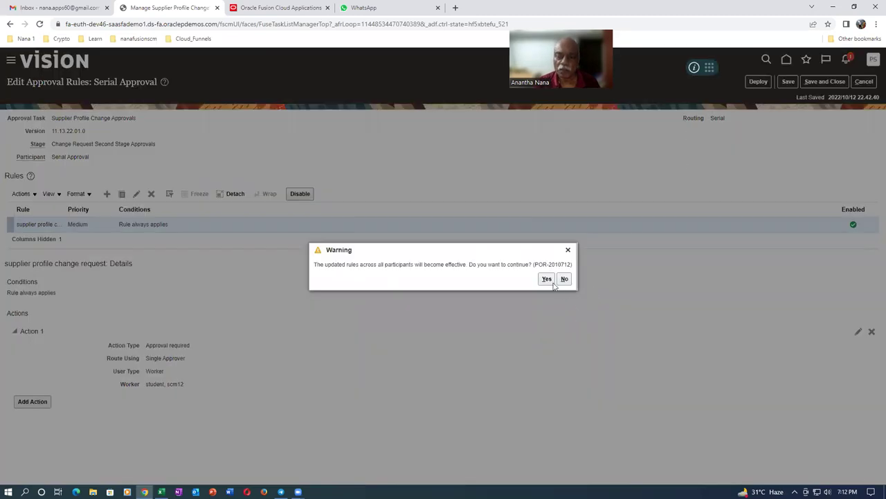
left_click(547, 279)
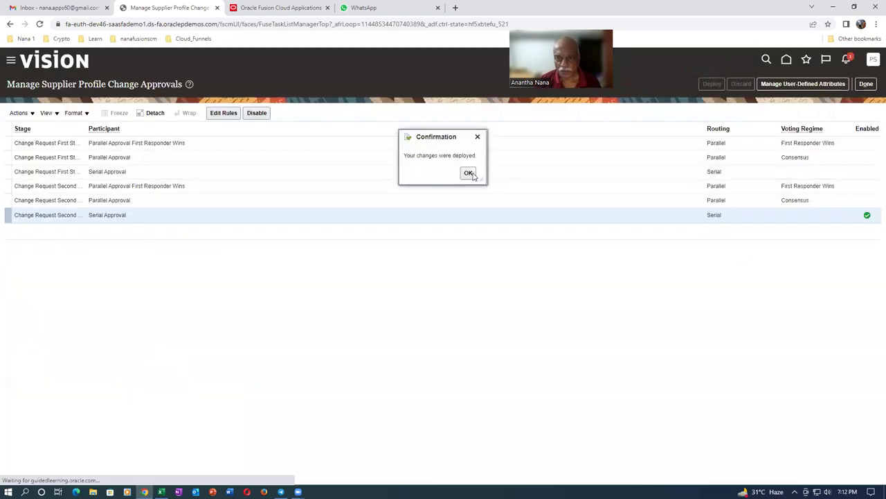
left_click(469, 172)
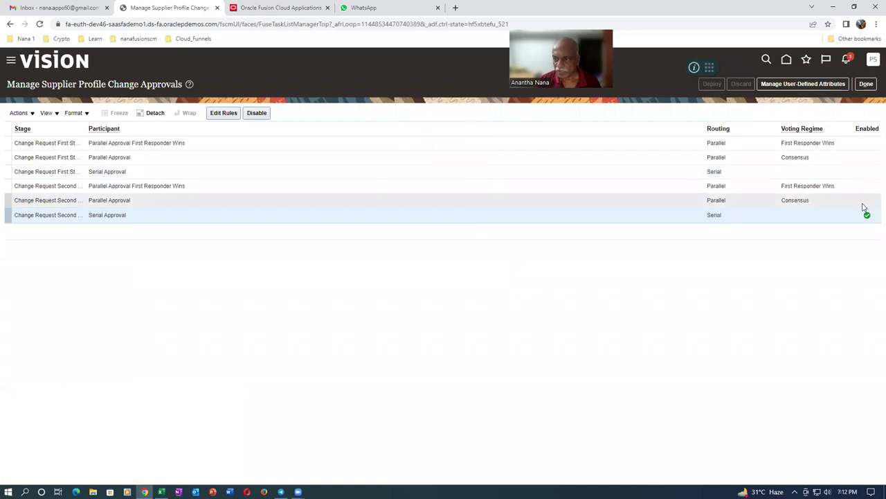
left_click(866, 84)
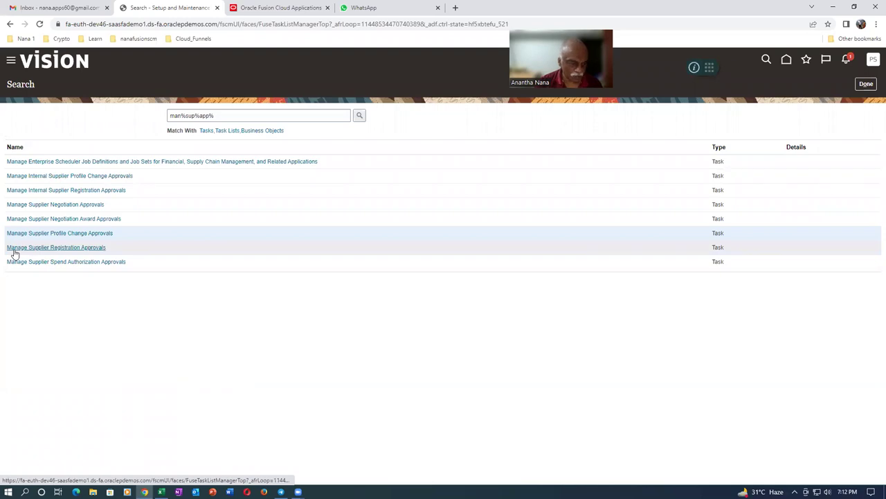
Note 'man sup. registration approvals' in E6 with the next student user name in F6.
key("alt+Tab")
type("man su")
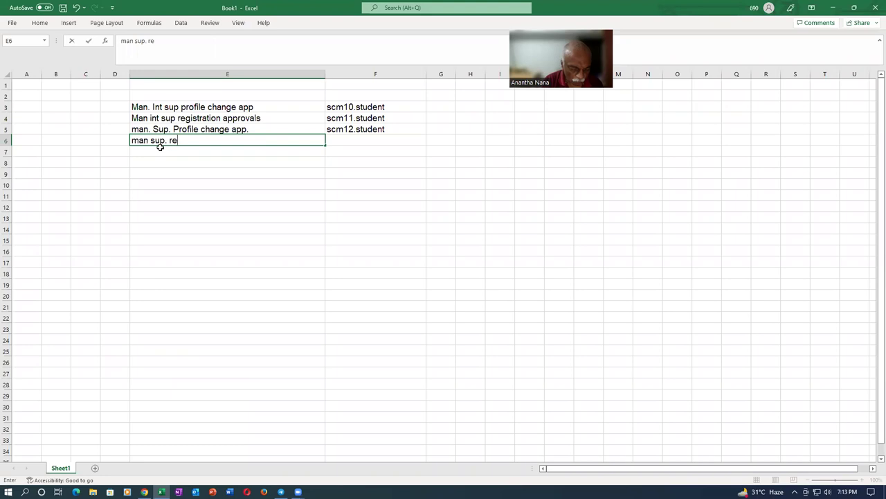
type("p. registration approvals")
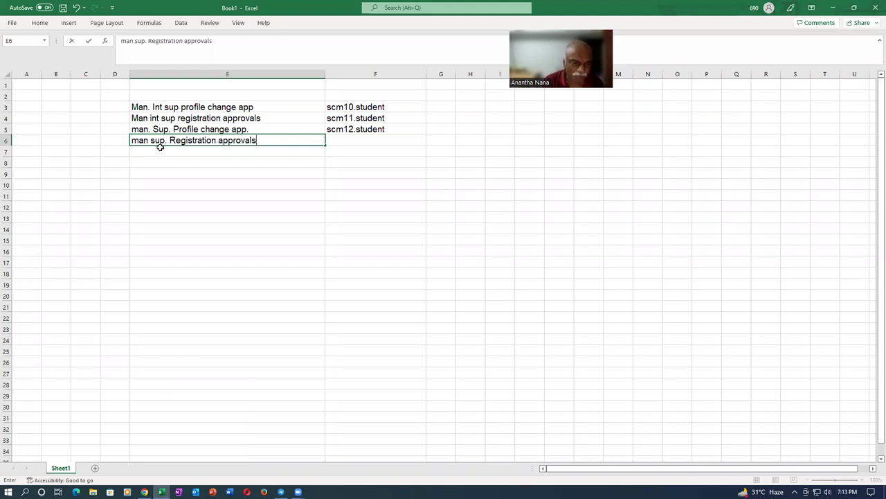
key("Tab")
type("scm")
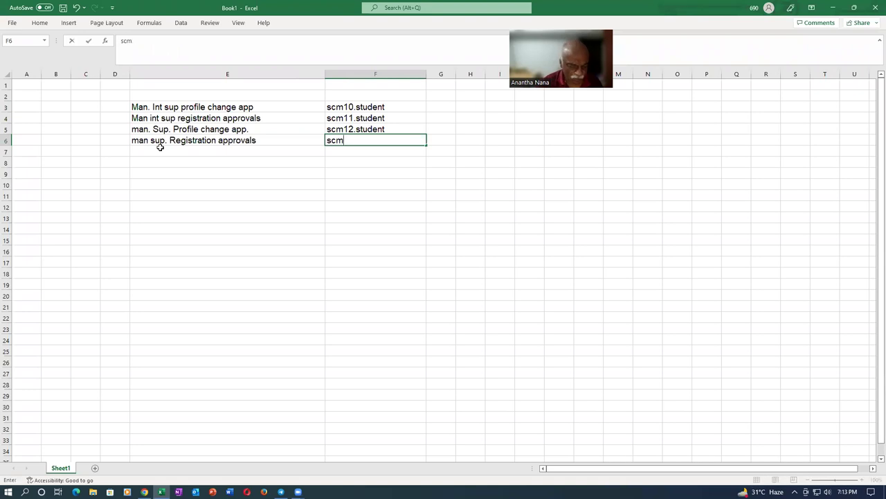
type("13.student")
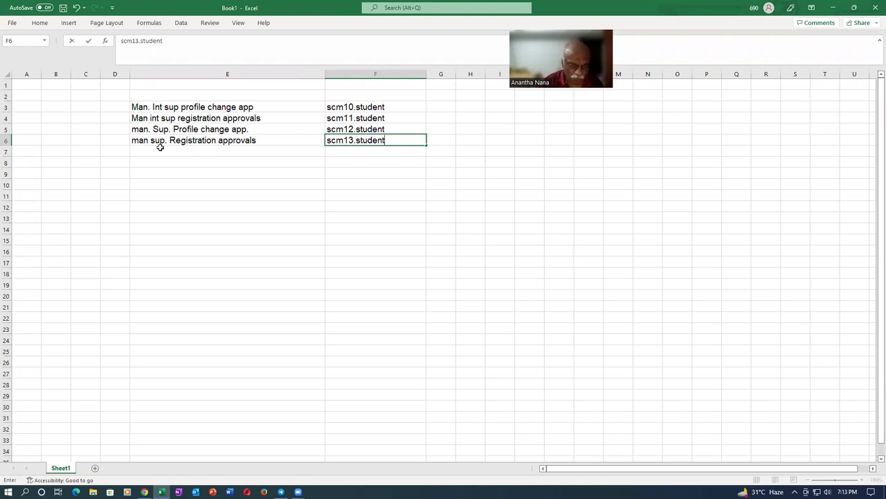
left_click(185, 152)
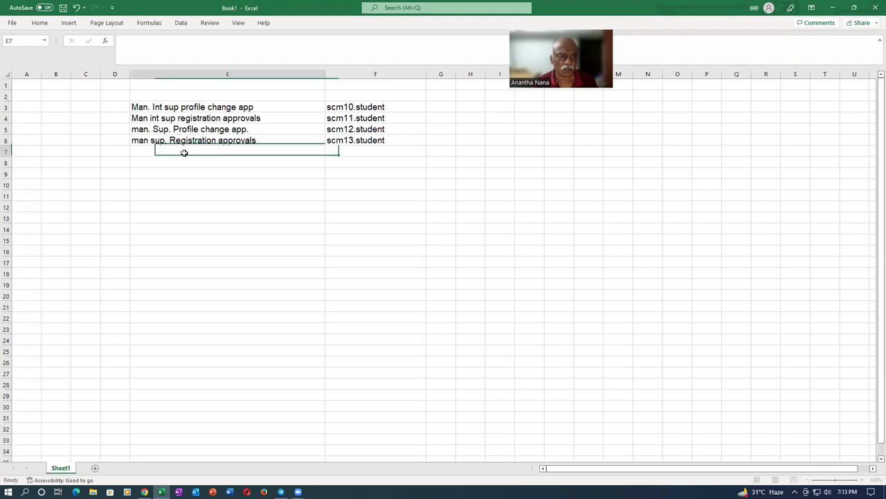
Capitalise 'sup.' to 'Sup.' in cell E6.
double_click(152, 140)
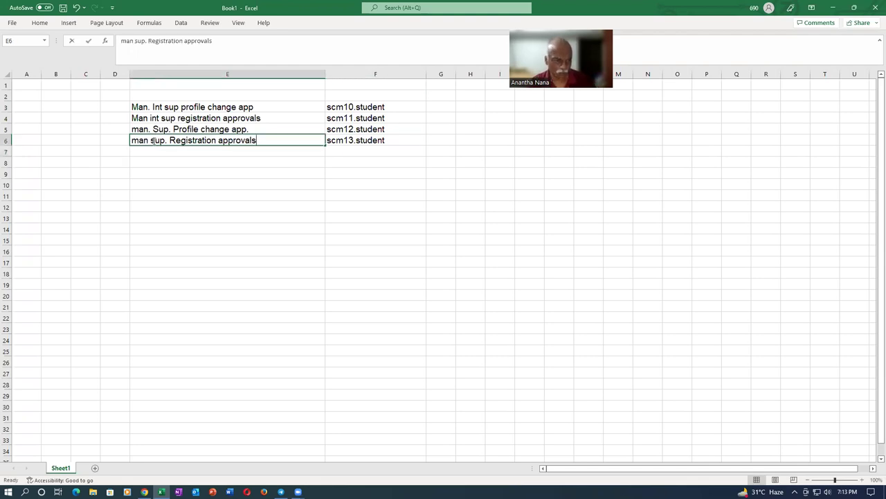
left_click(153, 140)
key("BackSpace")
type("S")
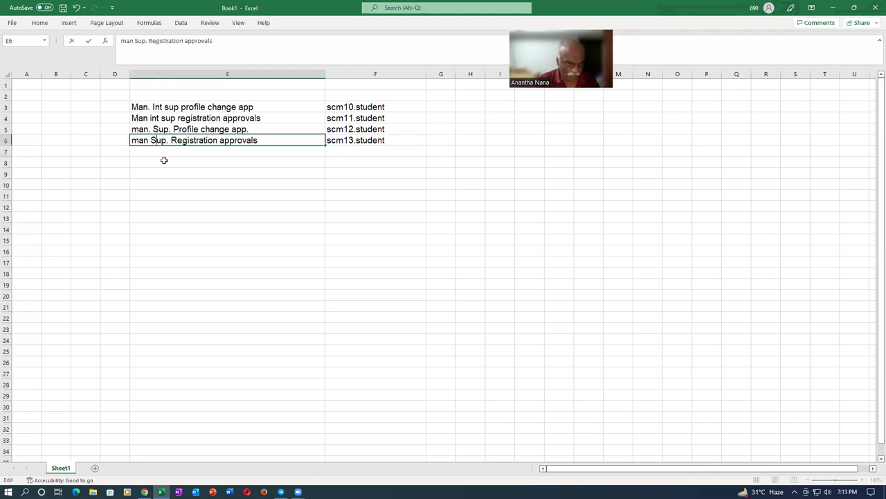
key("alt+Tab")
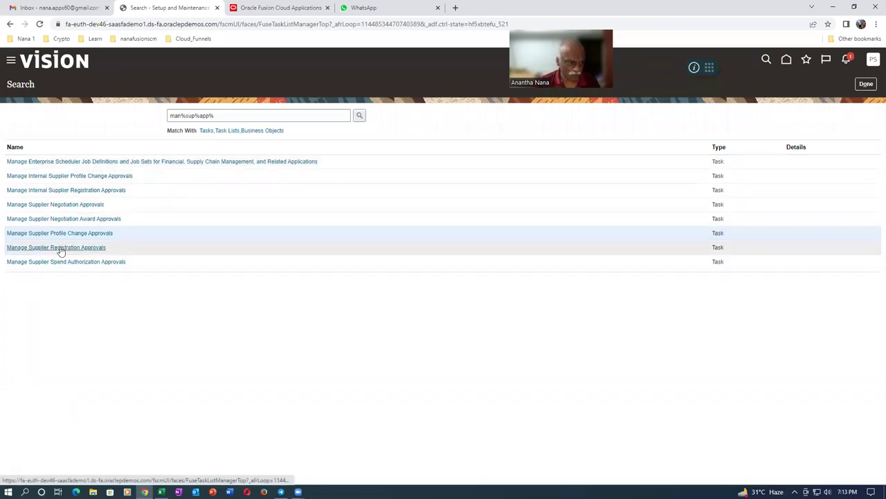
Open Manage Supplier Registration Approvals and edit the First Stage Serial Approval participant's rules.
left_click(61, 248)
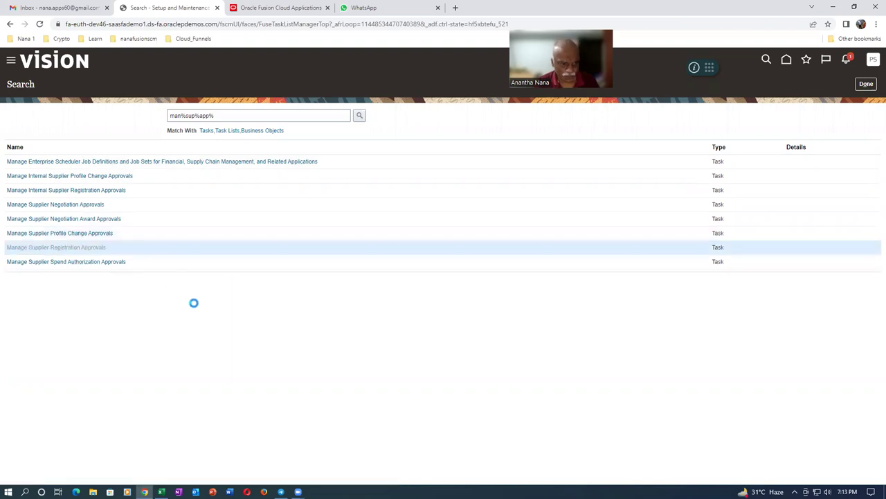
key("alt+Tab")
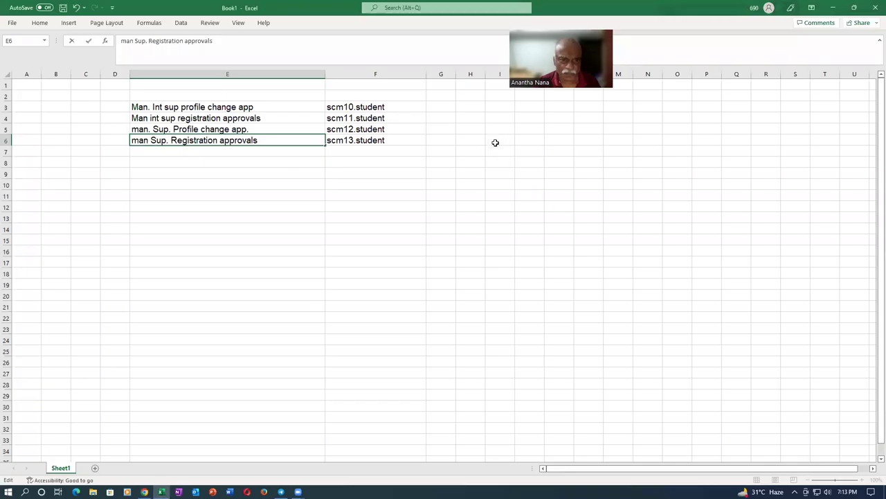
key("alt+Tab")
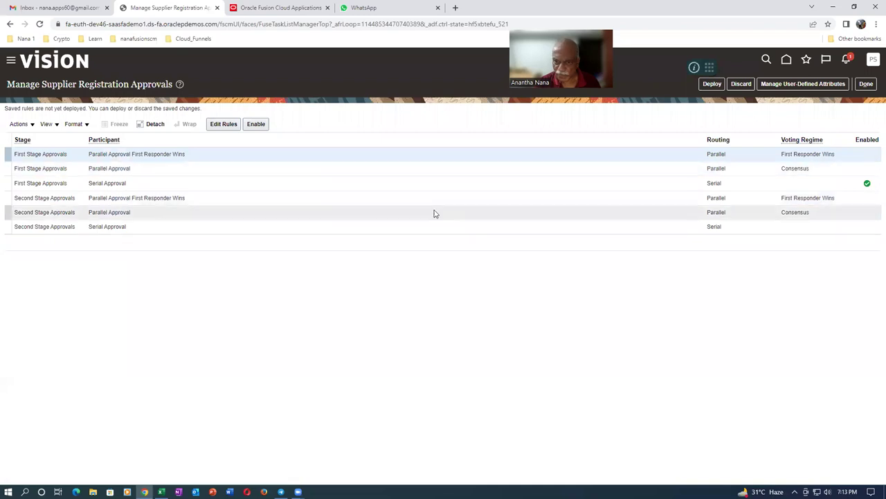
left_click(421, 183)
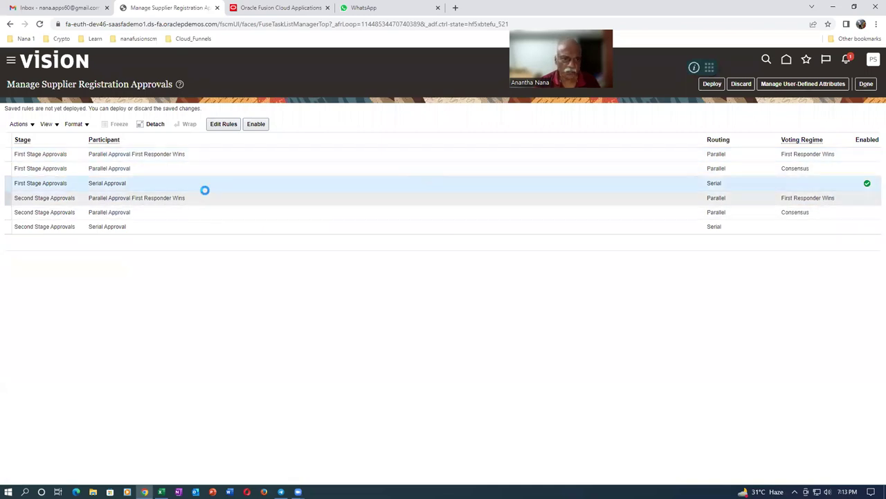
left_click(216, 124)
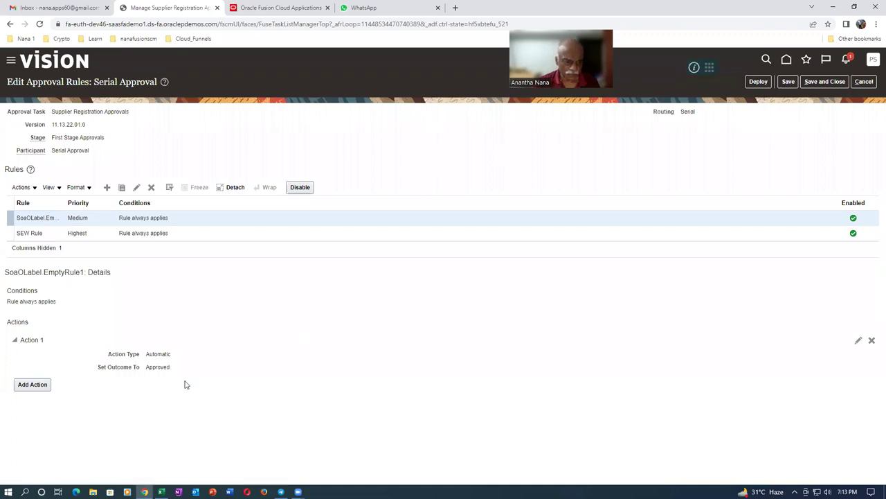
Set Action 1 to Approval required, Single Approver, user type Worker, choosing the student worker.
left_click(859, 341)
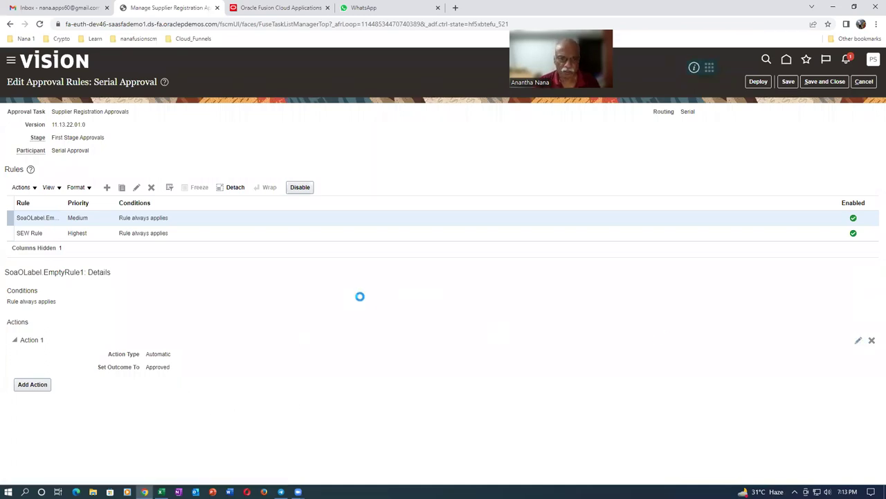
left_click(475, 260)
left_click(474, 265)
left_click(453, 257)
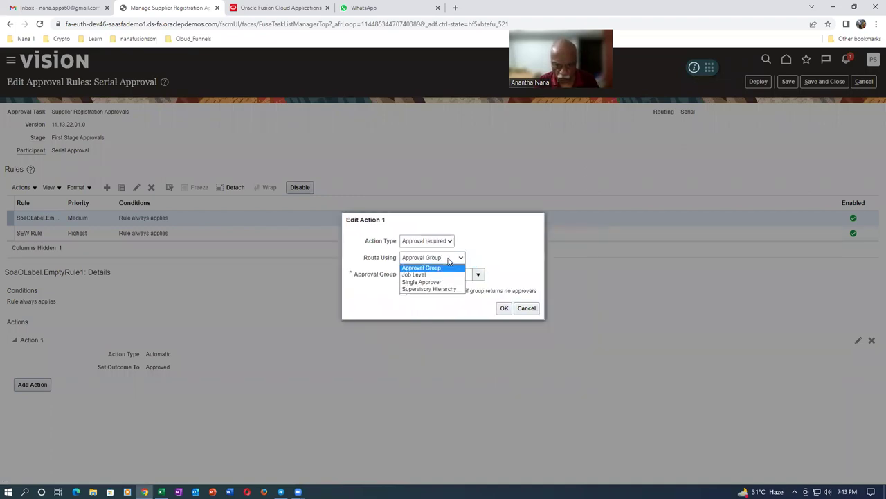
left_click(445, 282)
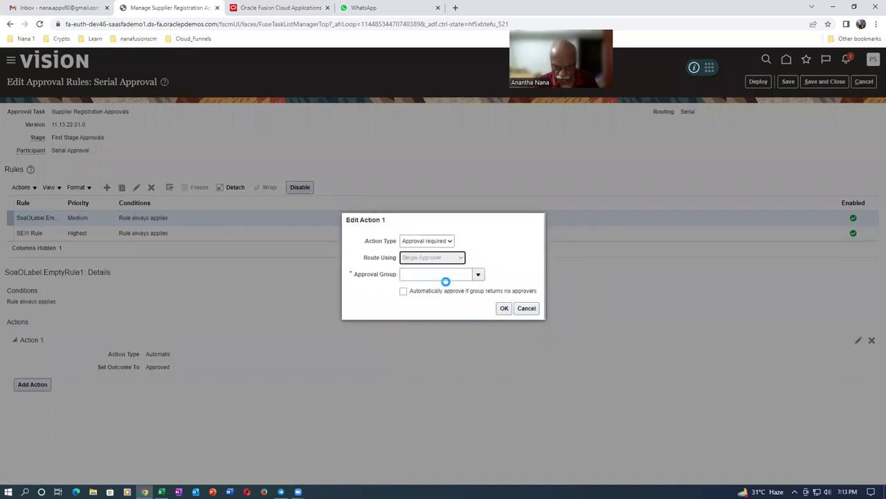
left_click(447, 284)
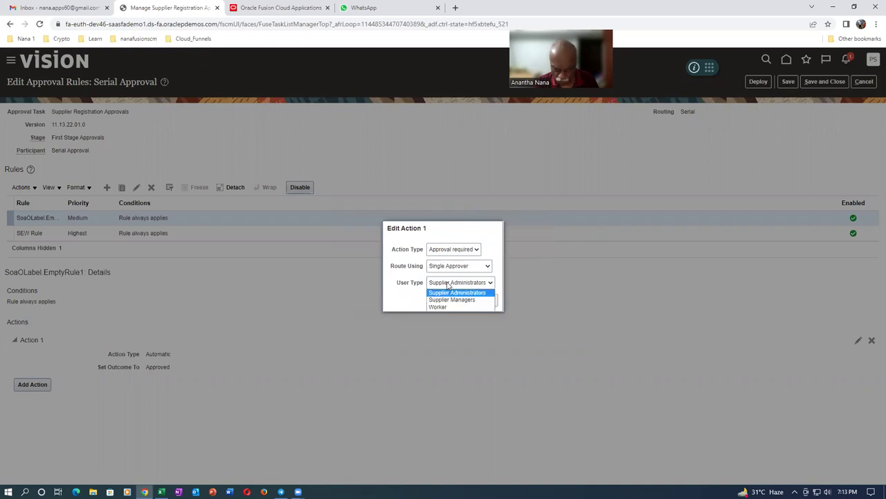
left_click(450, 305)
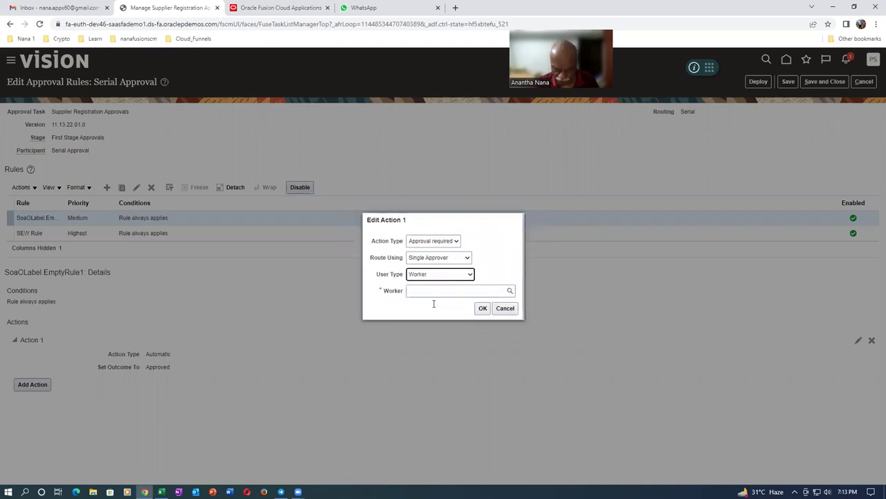
left_click(434, 291)
type("student, scm")
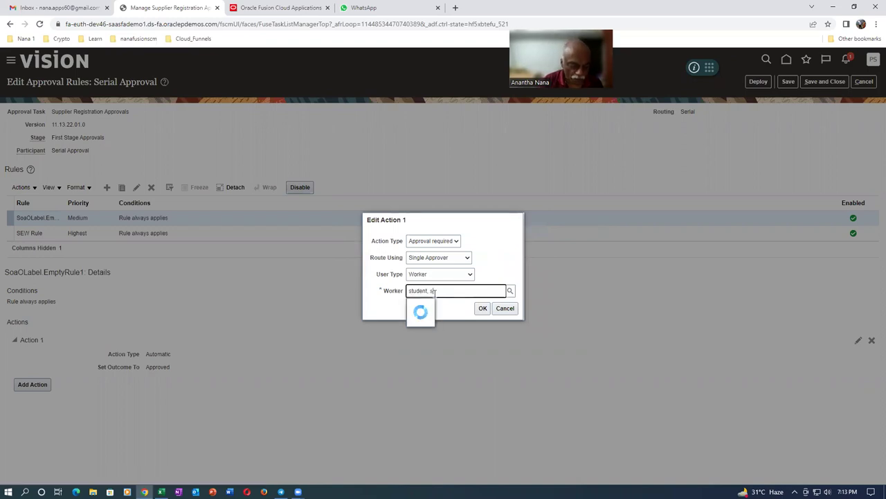
type("13")
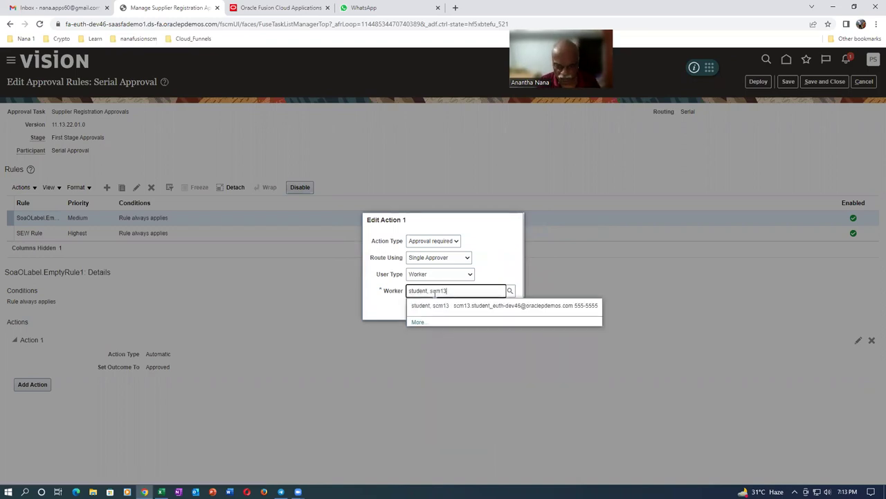
left_click(441, 306)
left_click(484, 308)
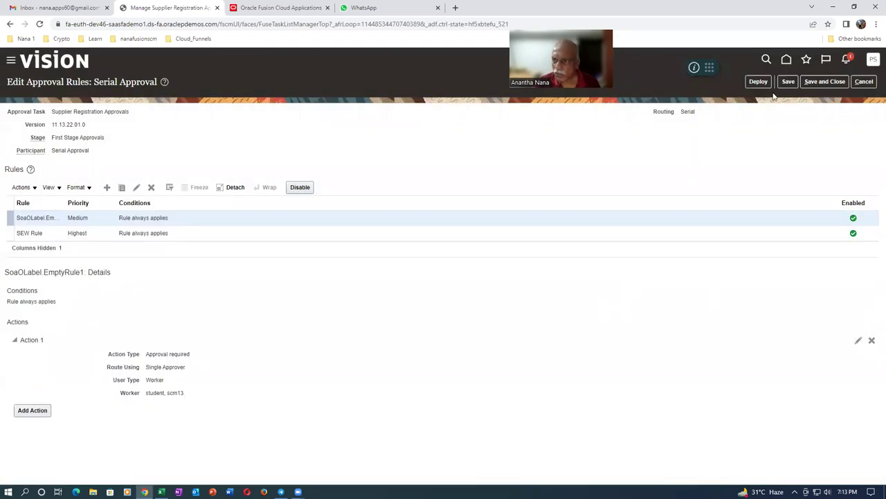
Save and deploy the registration rule, confirming the warning and the deployment message.
left_click(788, 82)
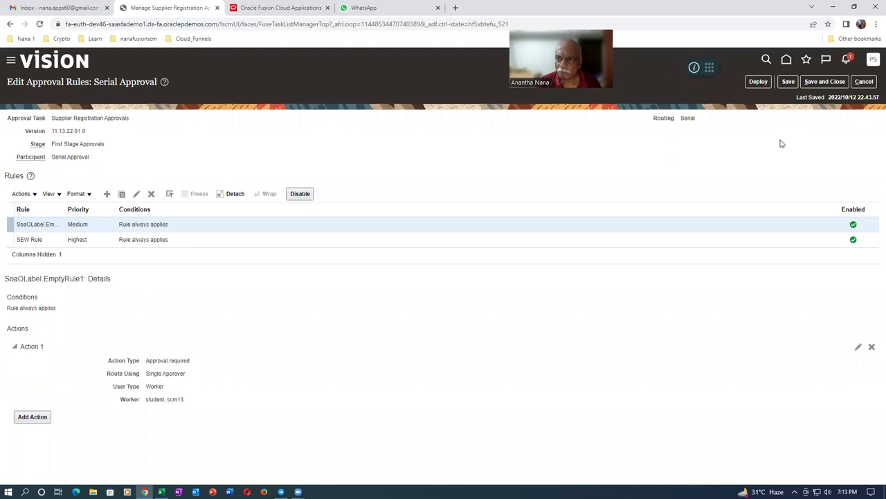
left_click(783, 87)
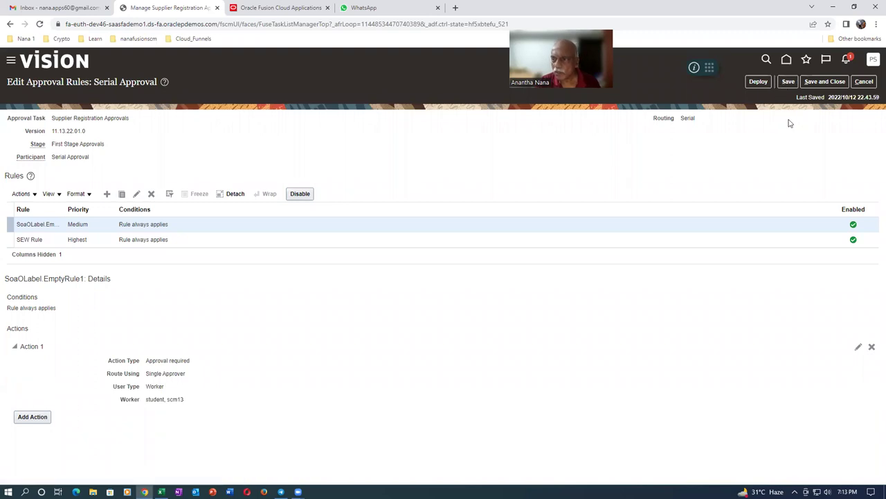
left_click(758, 81)
left_click(546, 279)
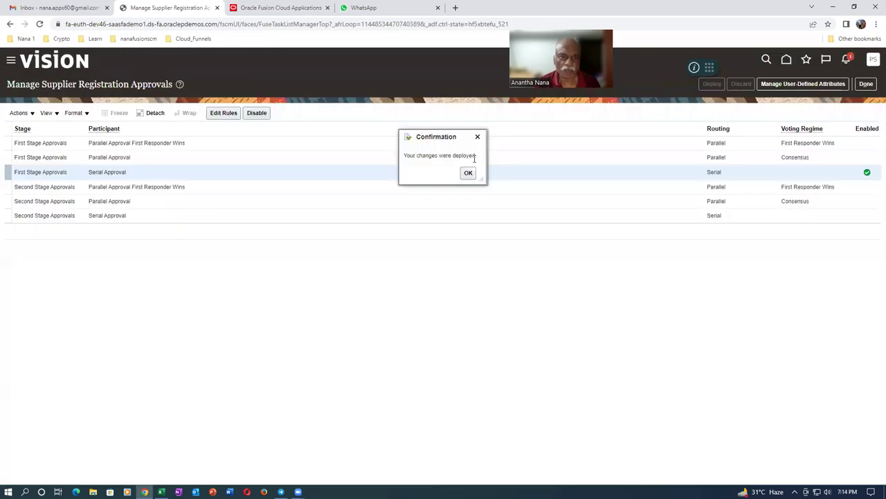
left_click(473, 174)
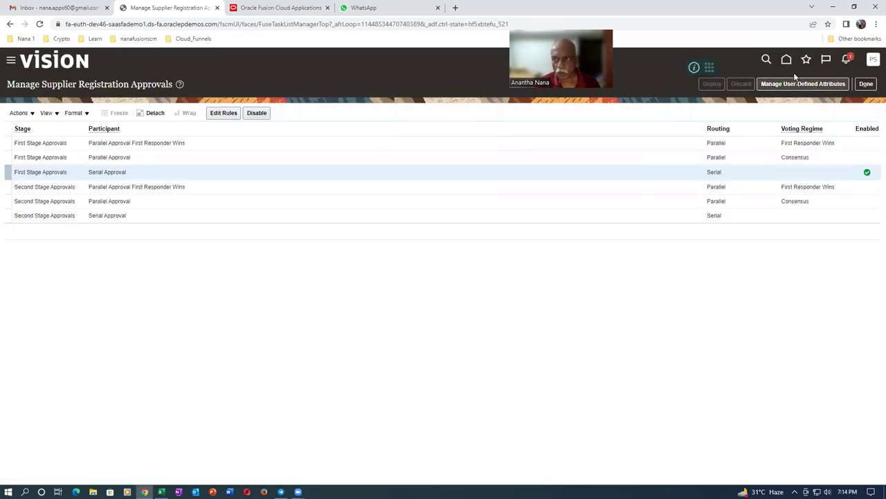
Finish the registration approvals task, close the extra Oracle tab, and sign out from Setup and Maintenance.
left_click(866, 84)
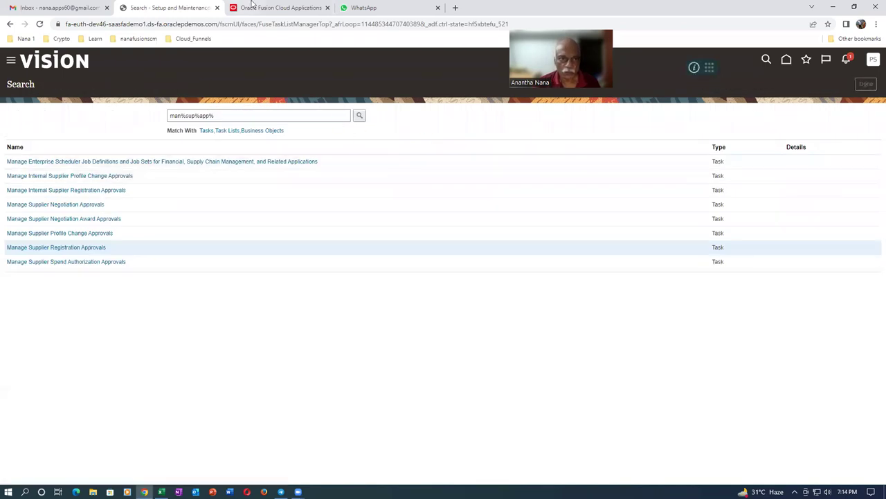
left_click(306, 8)
left_click(325, 8)
left_click(304, 7)
left_click(156, 9)
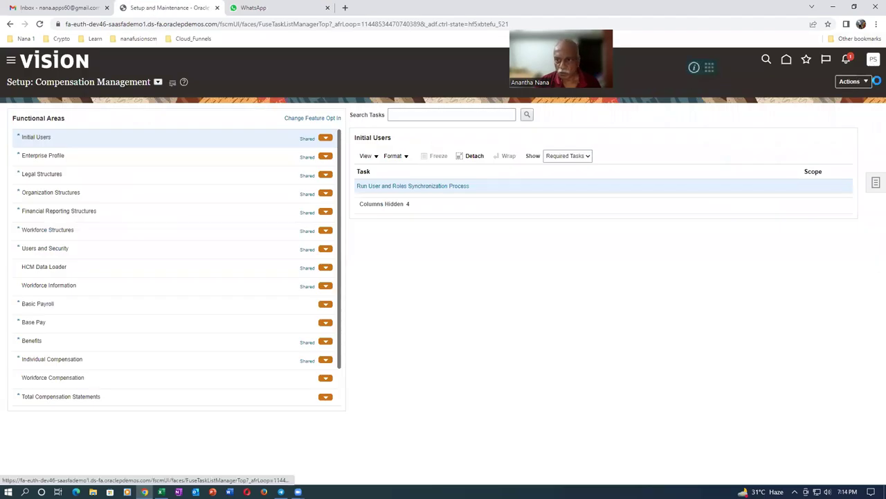
left_click(854, 82)
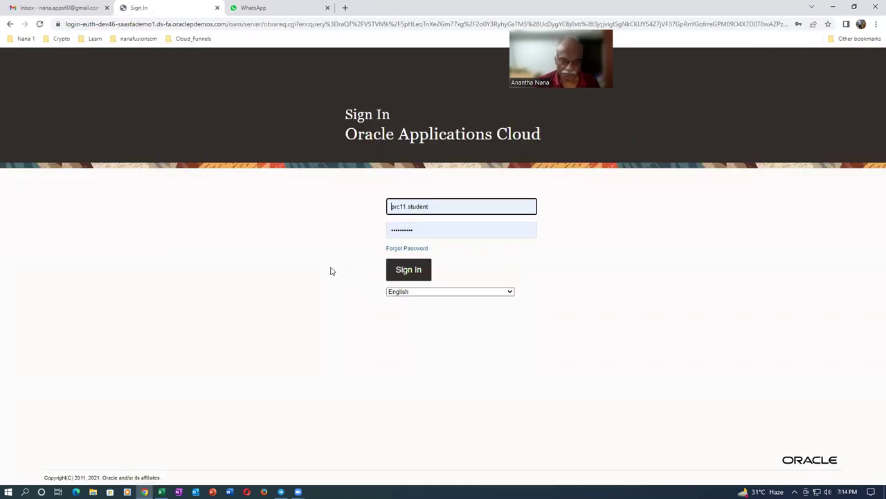
Sign in as the procurement student and open the supplier tasks in Procurement > Suppliers.
left_click(407, 274)
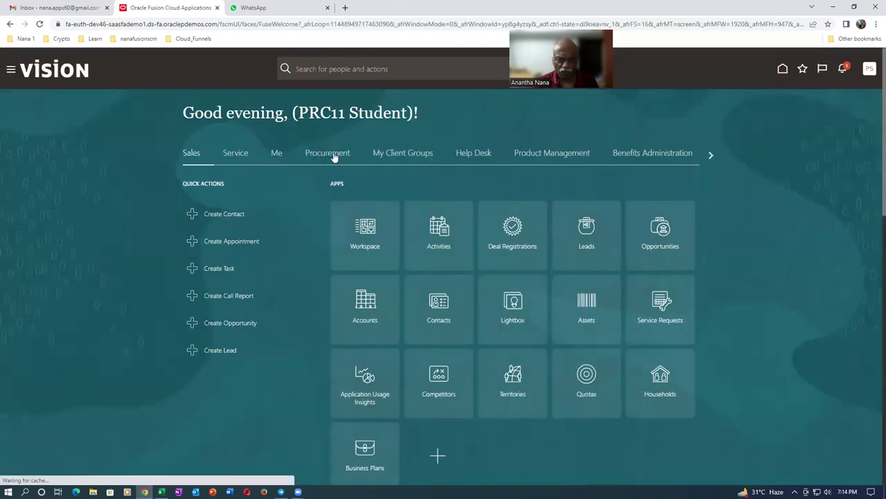
left_click(334, 154)
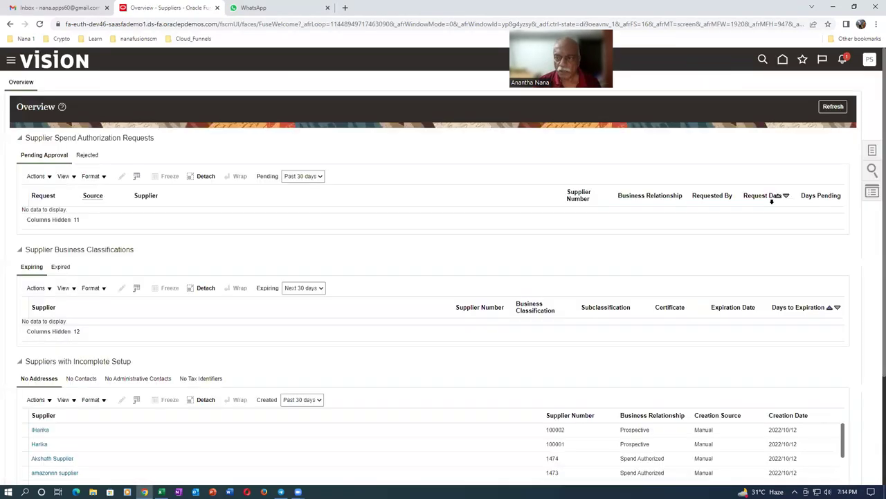
left_click(872, 151)
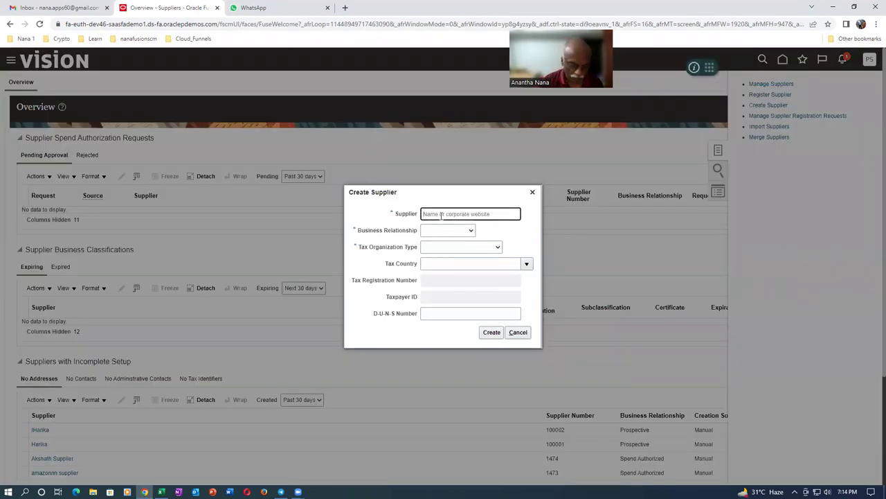
Create supplier b01_sup_1 as Spend Authorized with tax organization type Corporation.
type("b01_sup")
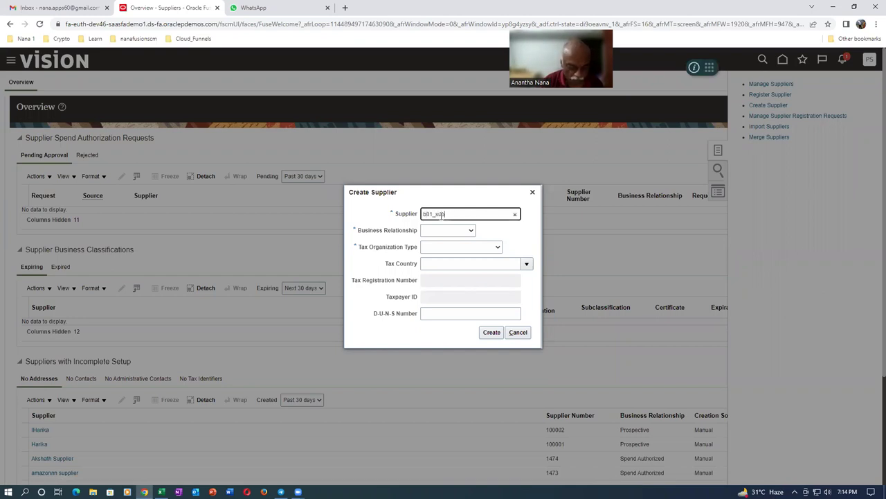
type("_1")
left_click(430, 231)
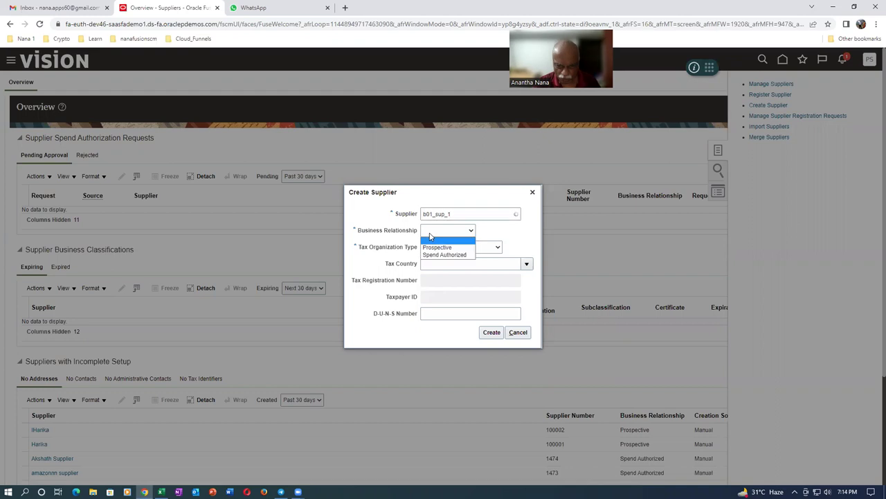
left_click(434, 255)
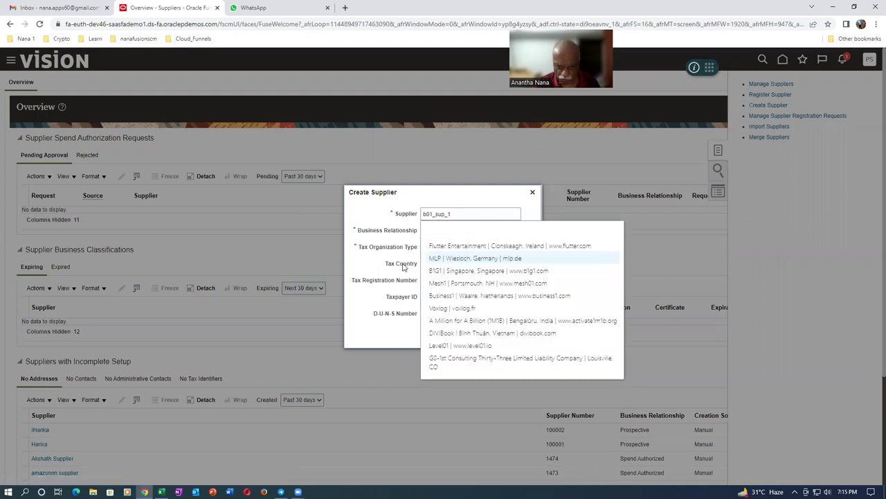
left_click(383, 203)
left_click(449, 250)
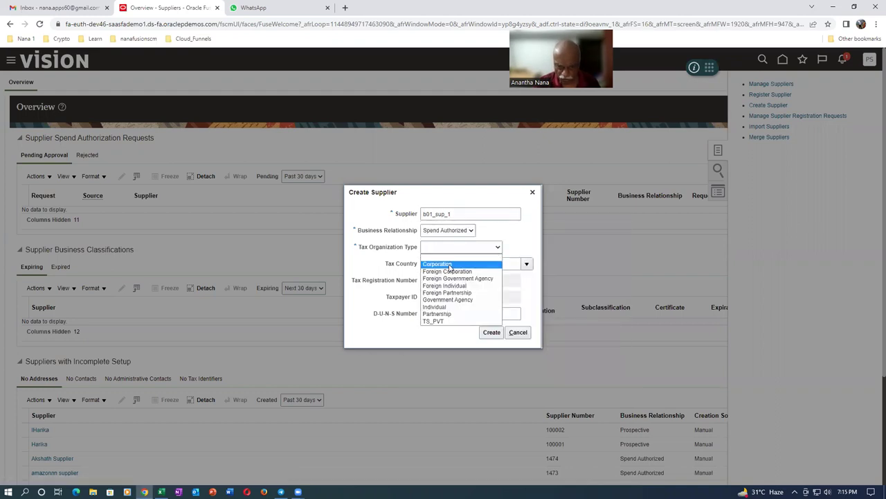
left_click(450, 264)
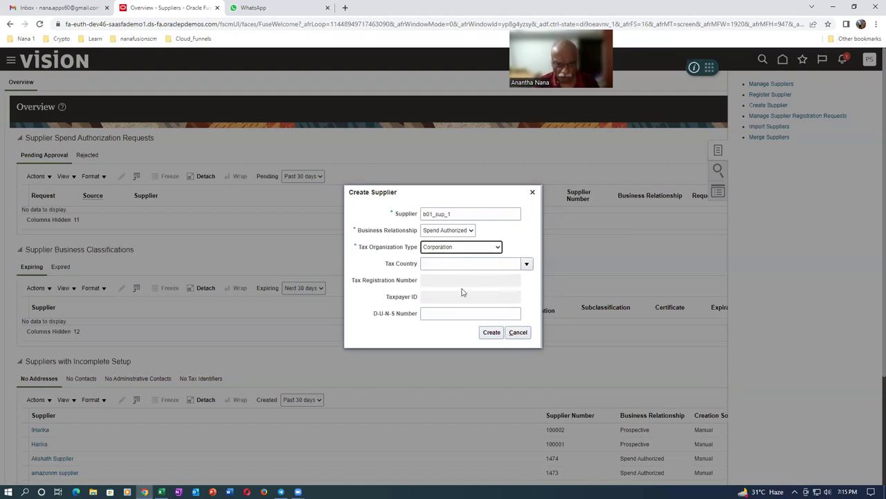
left_click(493, 333)
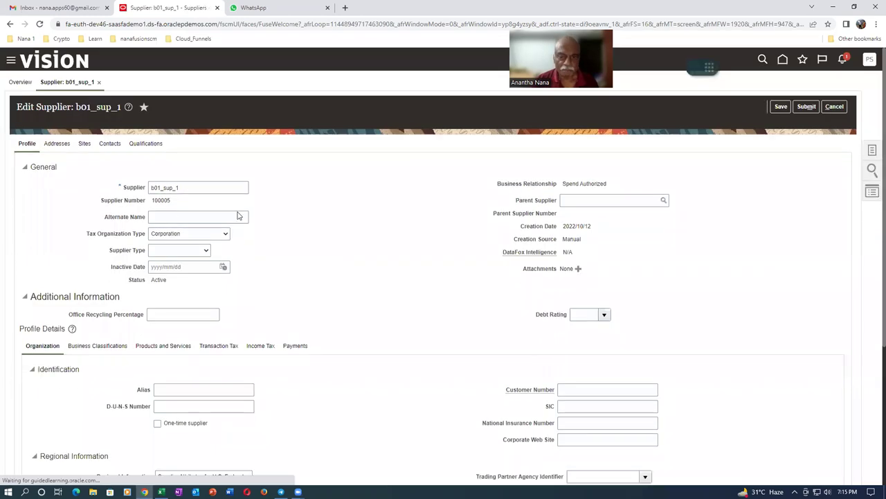
On the Payments page, set AB Bills Payable Method as the default payment method and save the supplier.
left_click(295, 345)
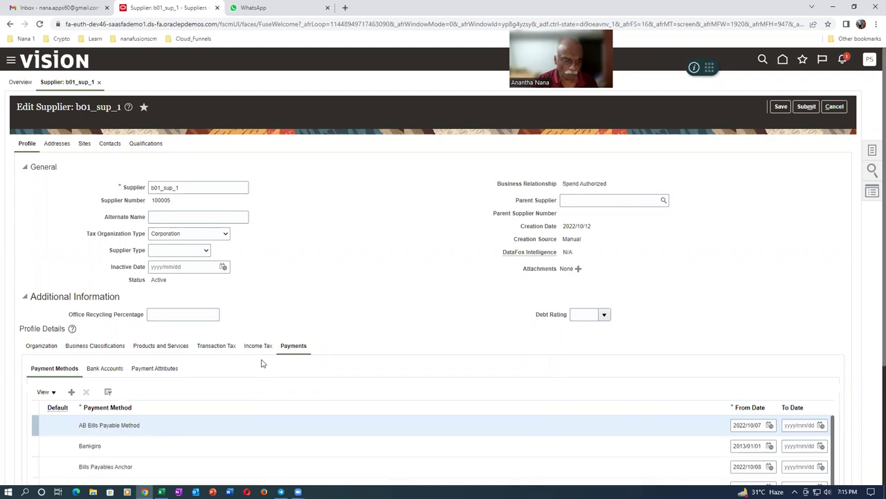
scroll(273, 328, "down", 1)
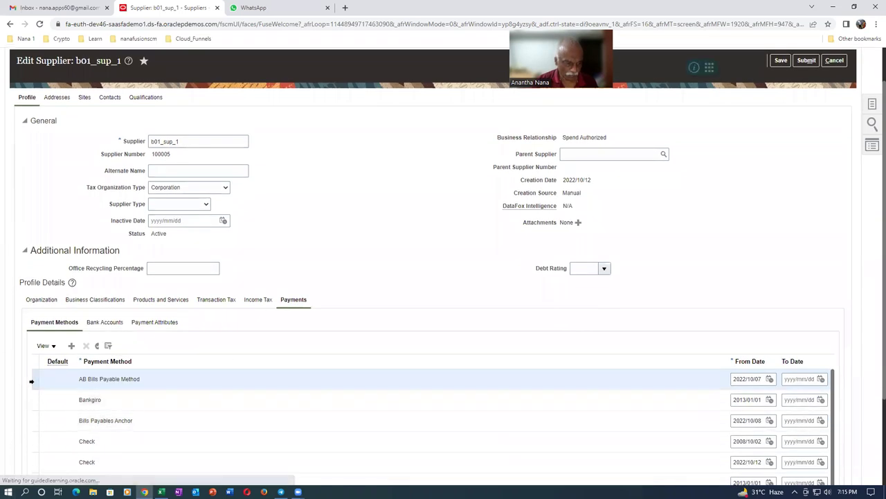
left_click(97, 346)
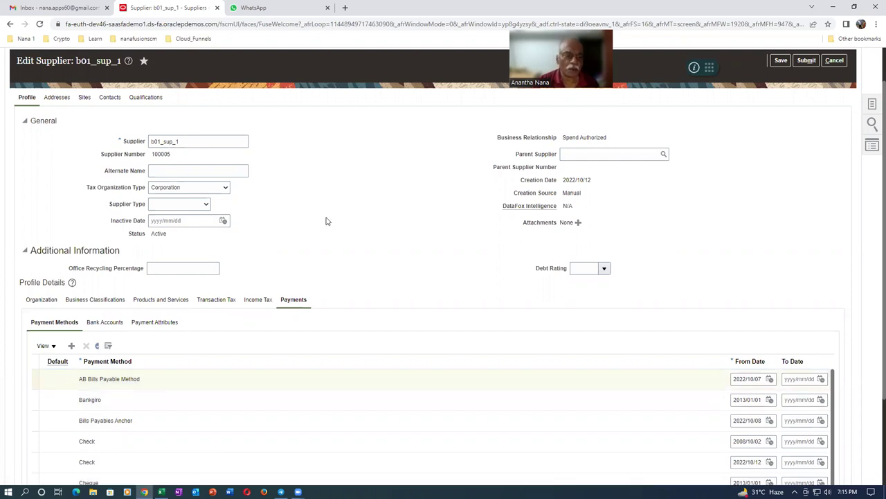
left_click(97, 346)
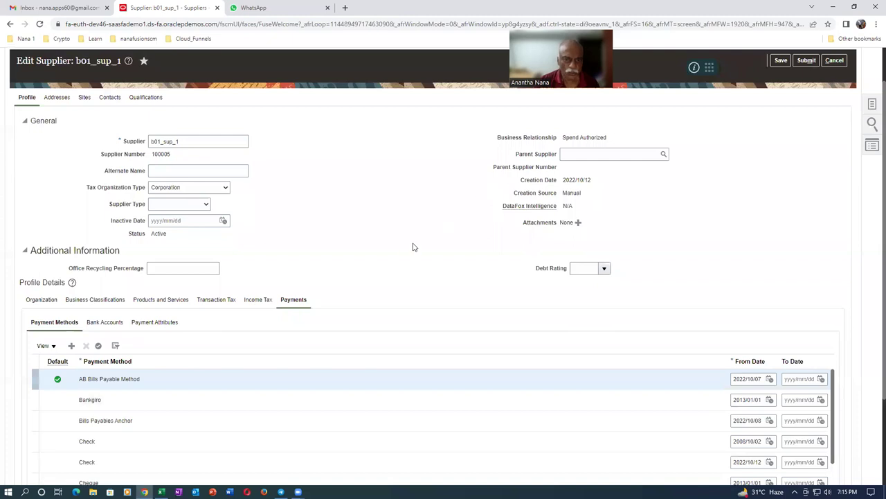
scroll(418, 246, "up", 1)
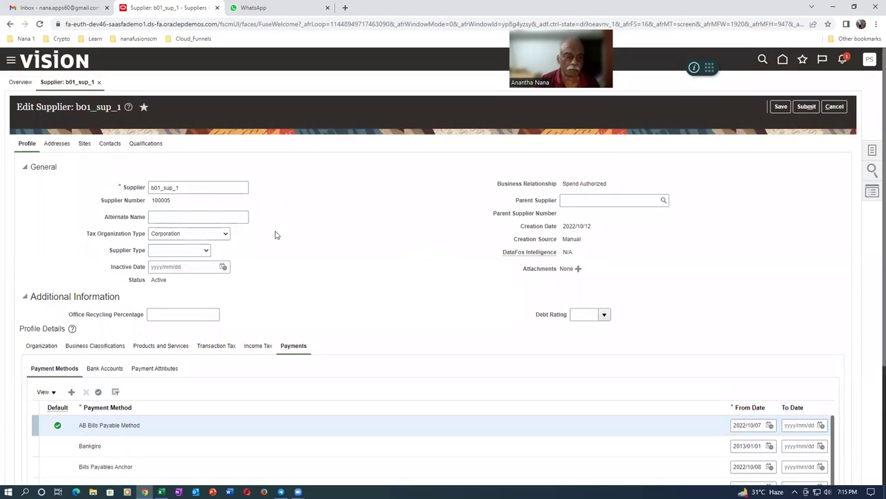
left_click(781, 107)
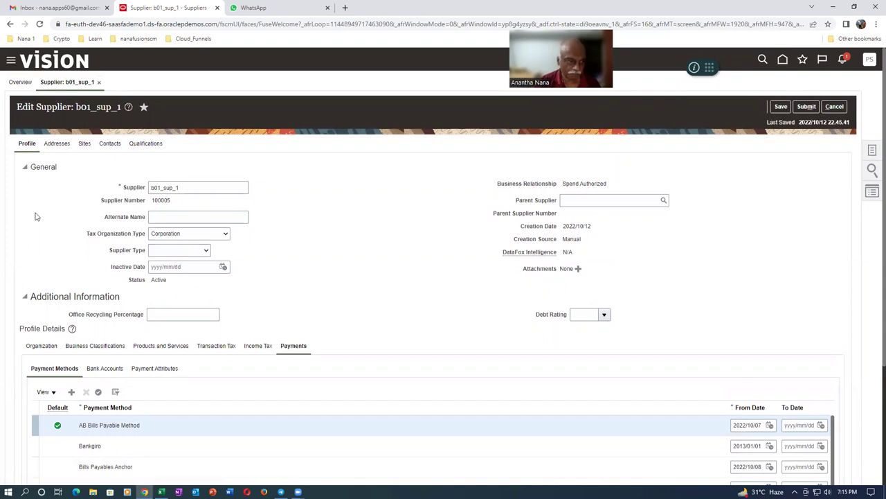
Start a new supplier address named 'b01 addr name' with country United States.
left_click(59, 144)
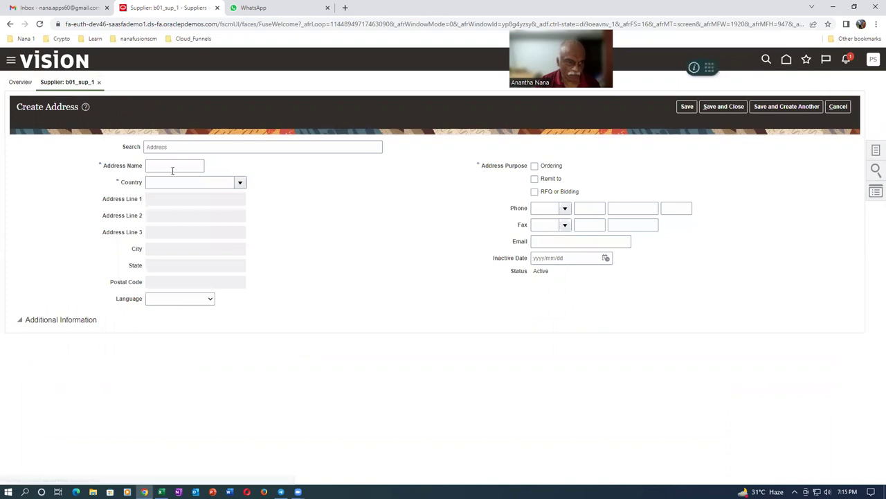
left_click(170, 166)
type("b01")
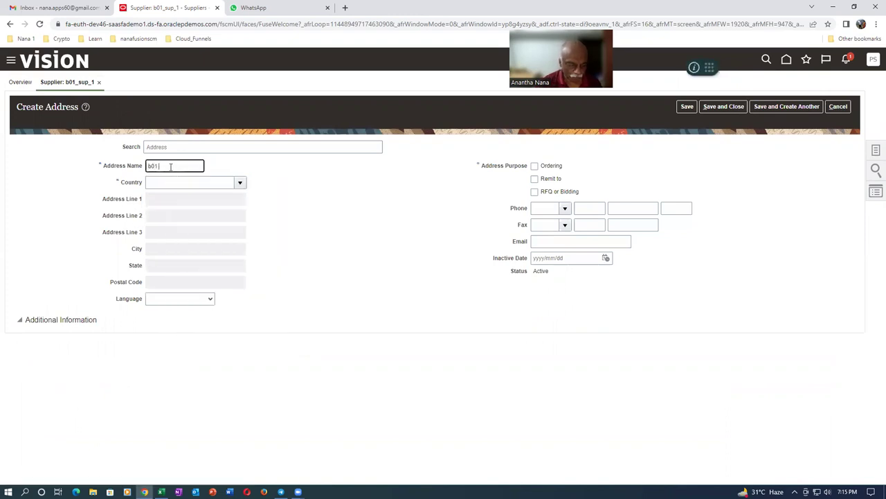
type(" addr name")
left_click(182, 181)
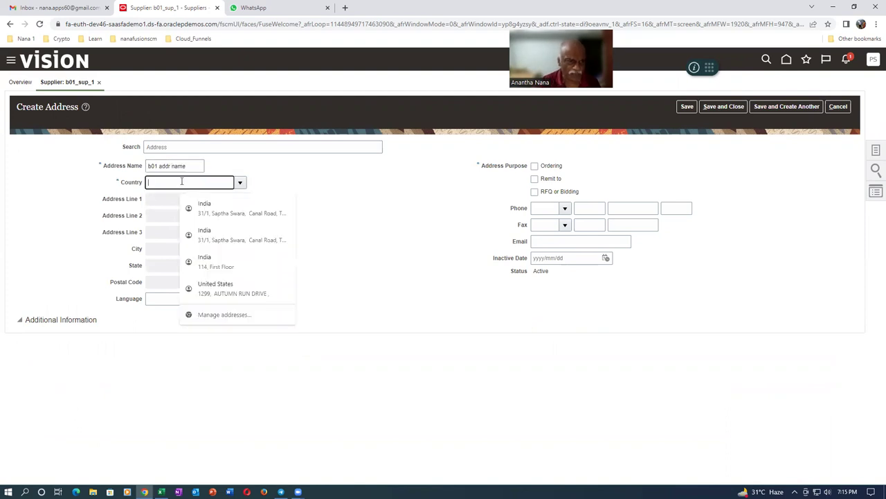
type("united")
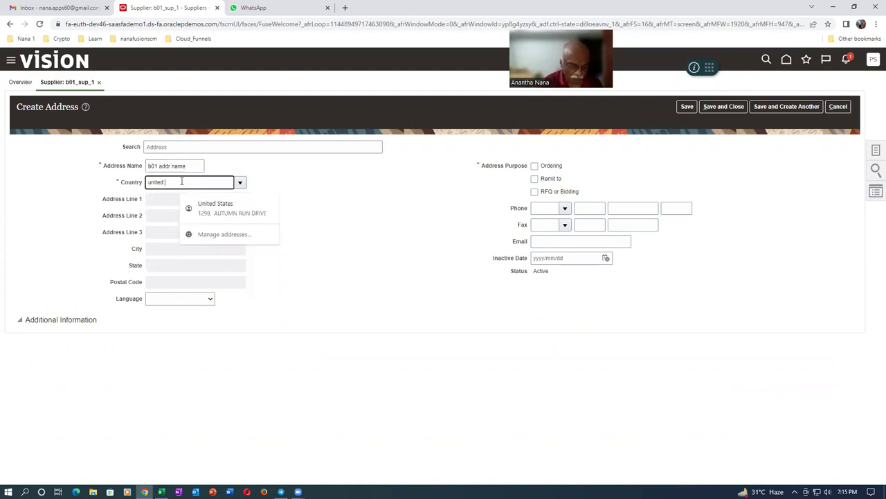
type(" sta")
key("Tab")
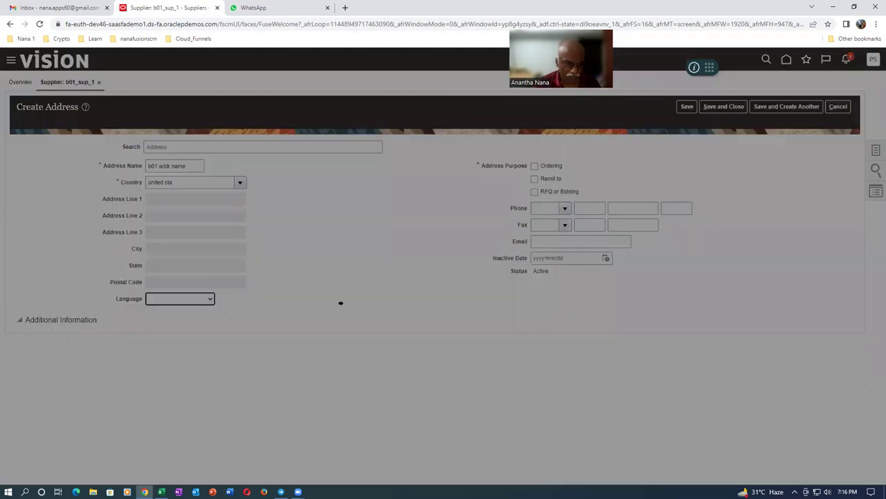
left_click(385, 301)
left_click(515, 335)
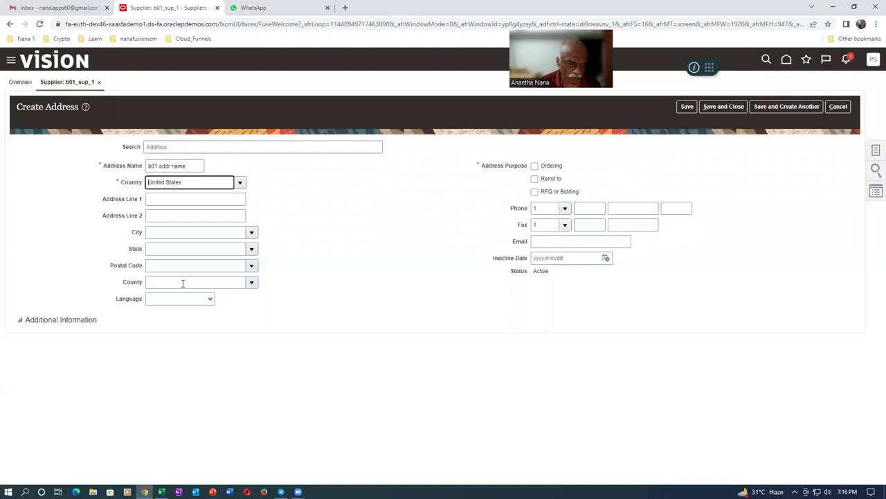
Set postal code 10020 (Manhattan, New York) and mark the address for Ordering and Remit to.
left_click(176, 265)
type("10020")
key("Tab")
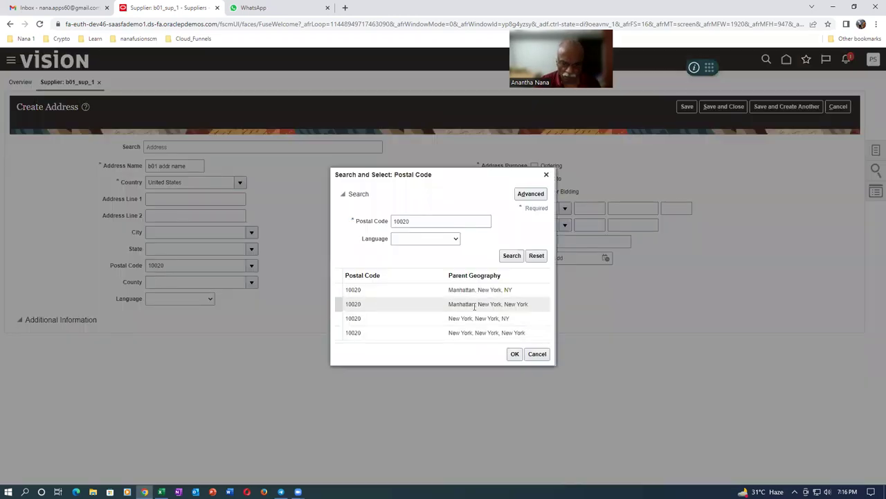
left_click(475, 305)
left_click(515, 354)
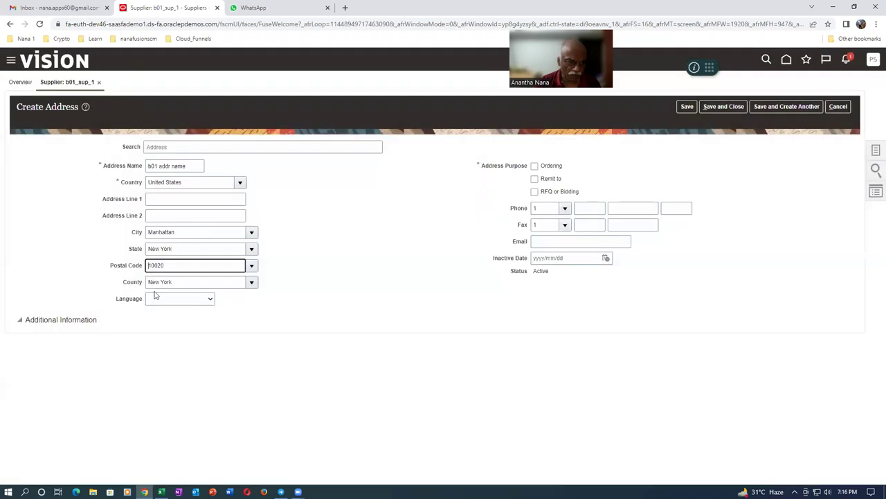
left_click(534, 165)
left_click(534, 180)
Enter the location's e-mail and address line 'b0', then save and close the address.
left_click(545, 241)
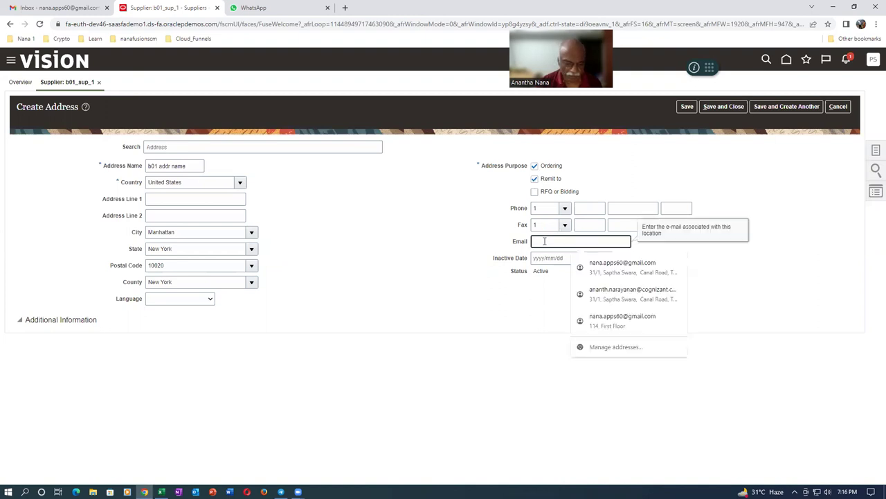
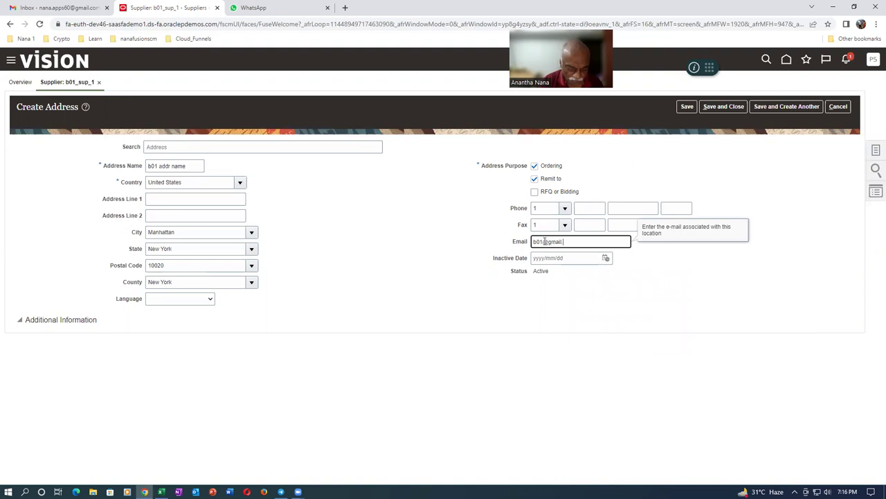
key("Tab")
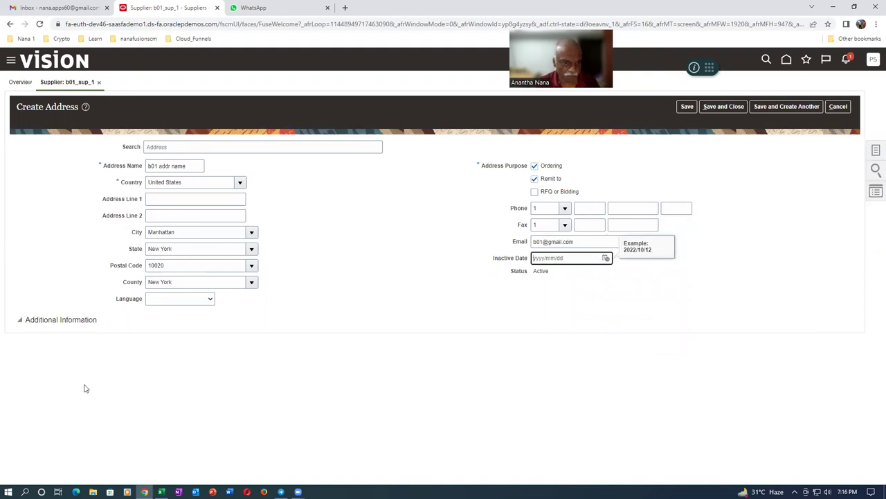
left_click(162, 199)
type("b01 addr line 1")
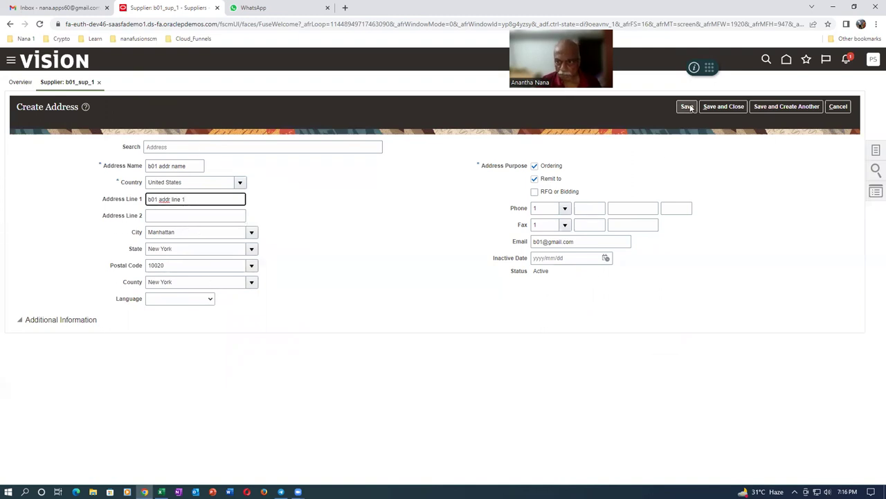
left_click(730, 109)
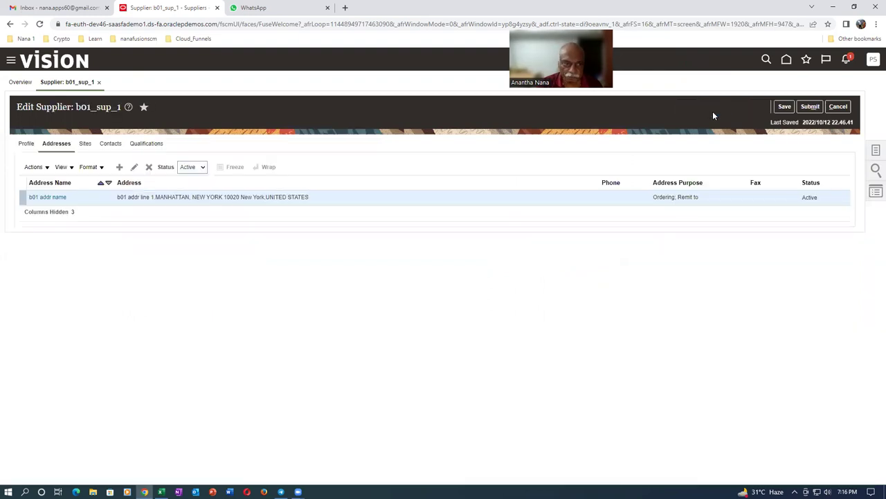
Show the supplier's Contacts, which has no contacts yet.
left_click(109, 143)
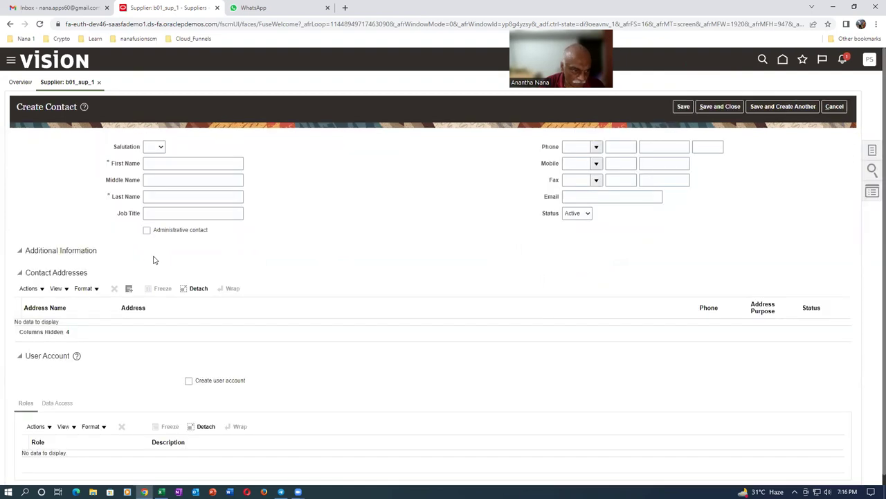
Try adding an existing address and saving the empty contact, then dismiss the required-fields error.
left_click(29, 290)
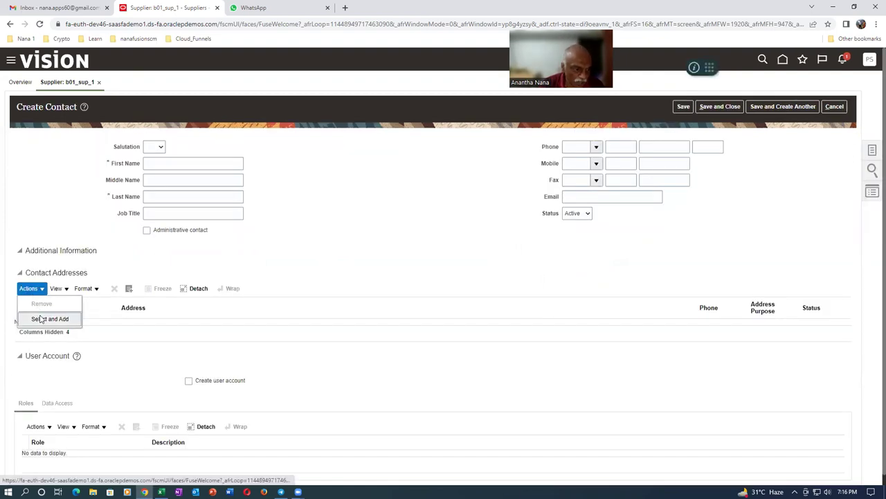
left_click(36, 318)
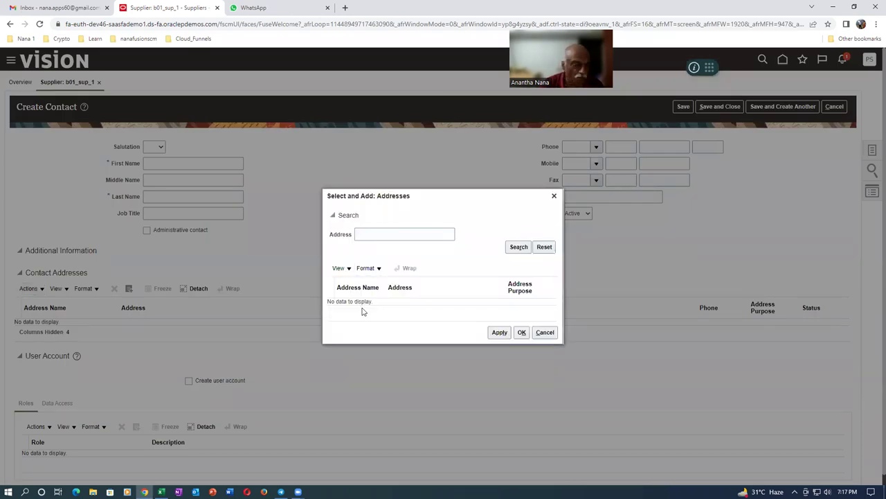
left_click(549, 334)
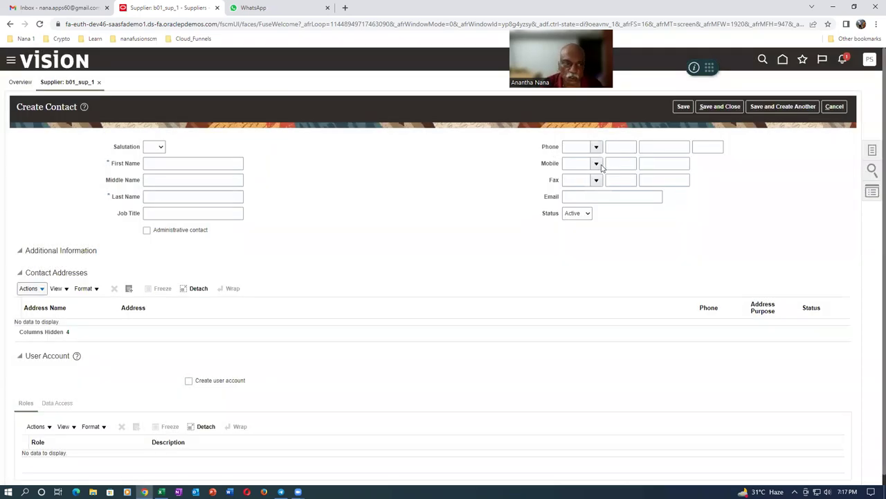
left_click(732, 109)
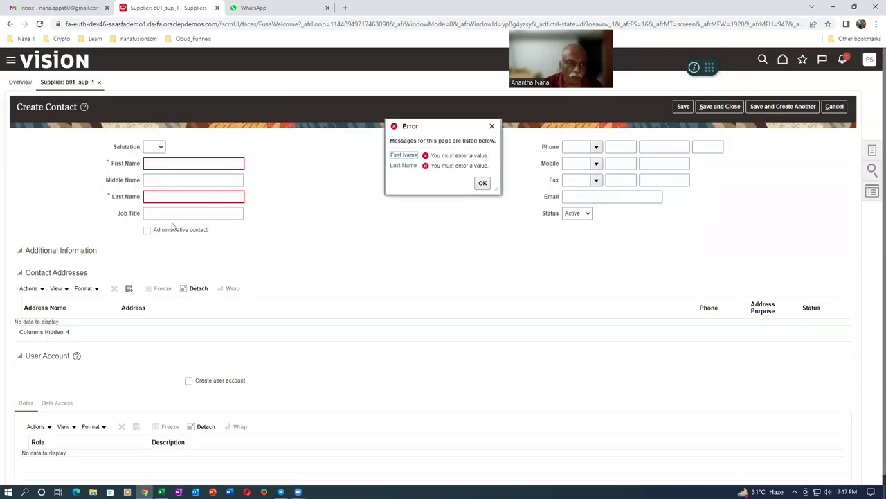
left_click(166, 162)
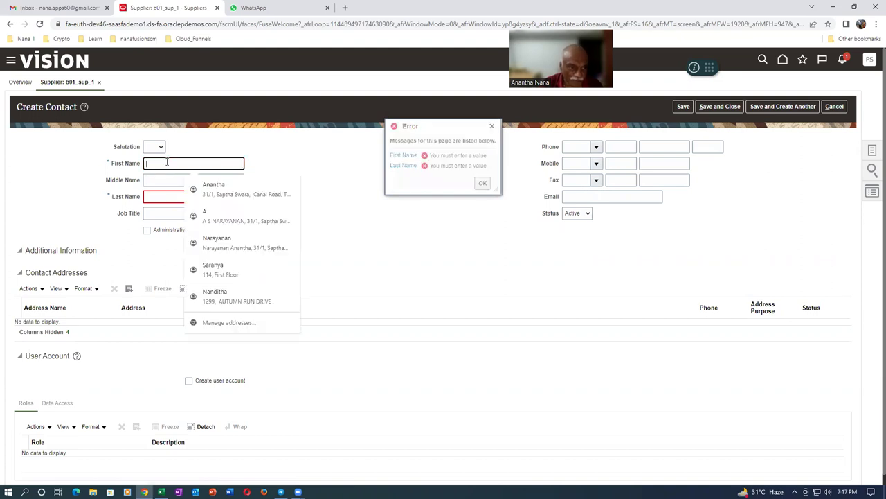
left_click(492, 126)
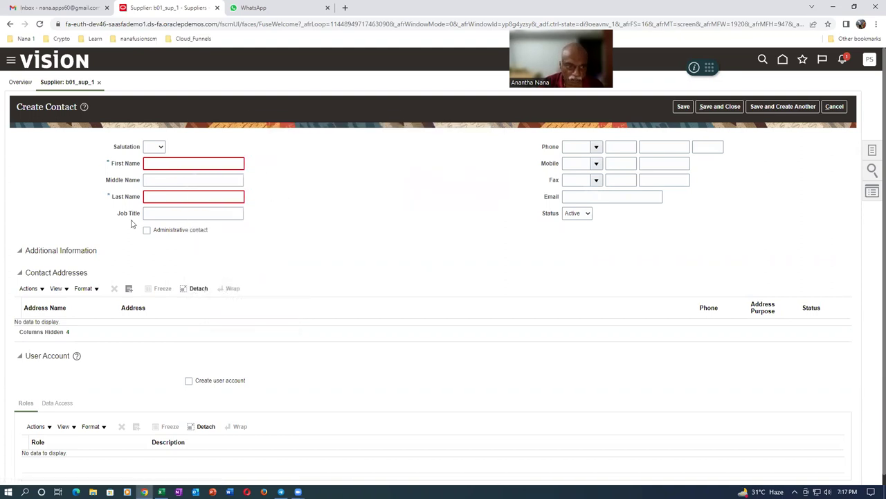
Enter the contact's first name, last name and e-mail address, and save the contact.
left_click(175, 162)
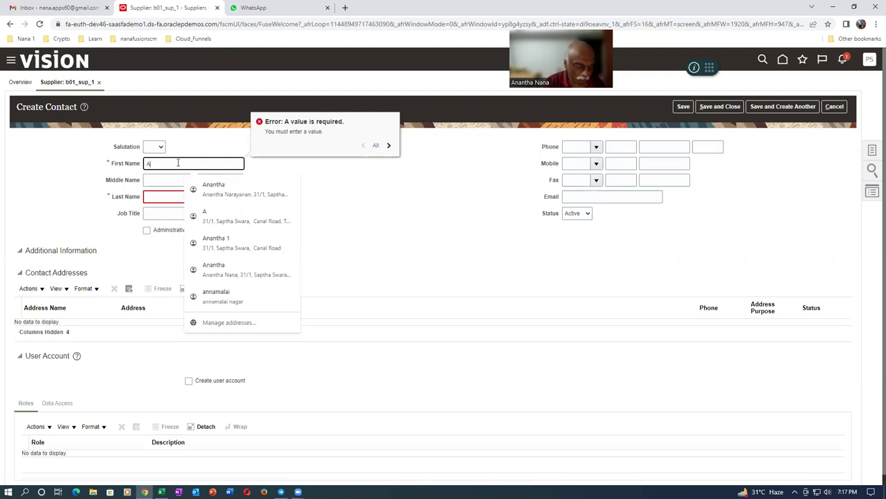
key("Down")
key("Down")
key("Tab")
key("Tab")
key("Down")
key("Tab")
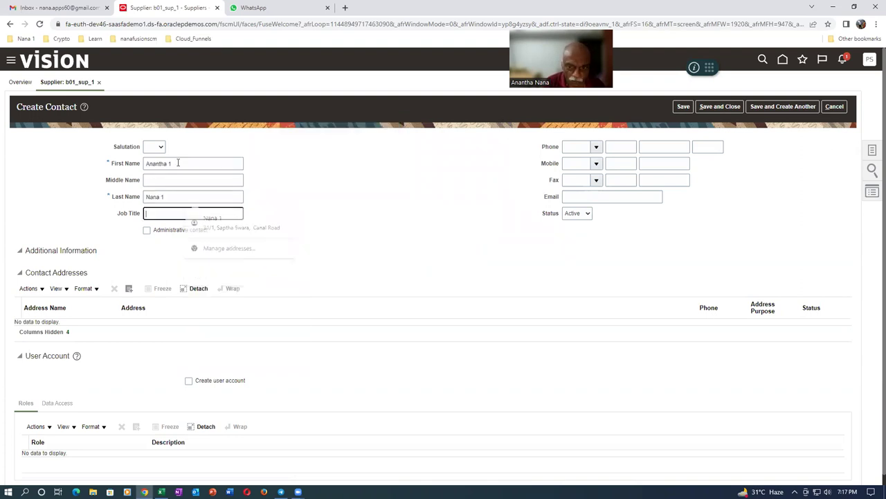
left_click(592, 196)
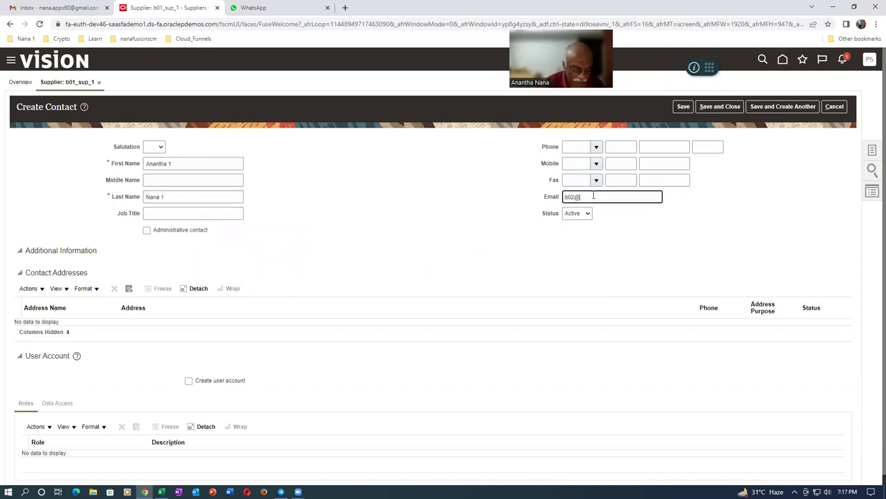
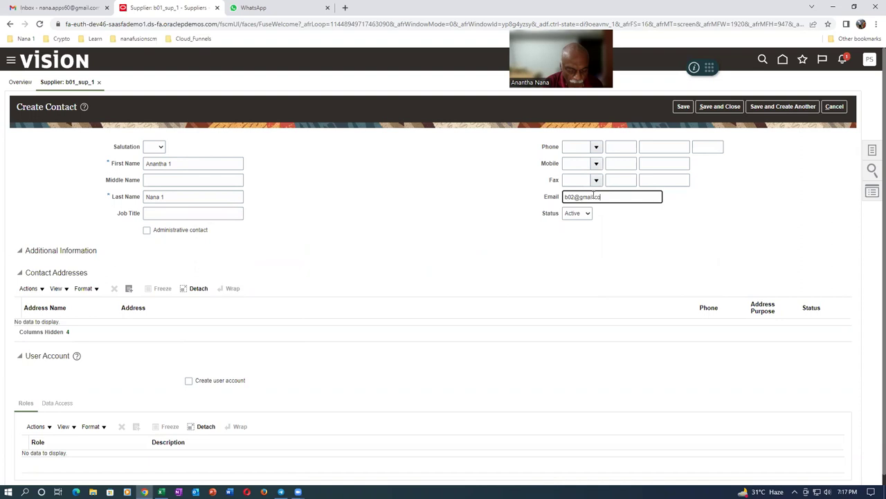
key("Tab")
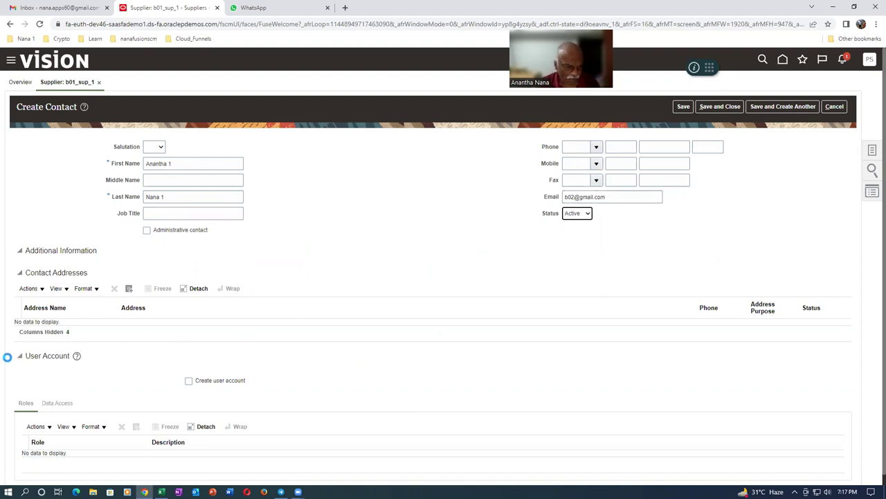
left_click(683, 108)
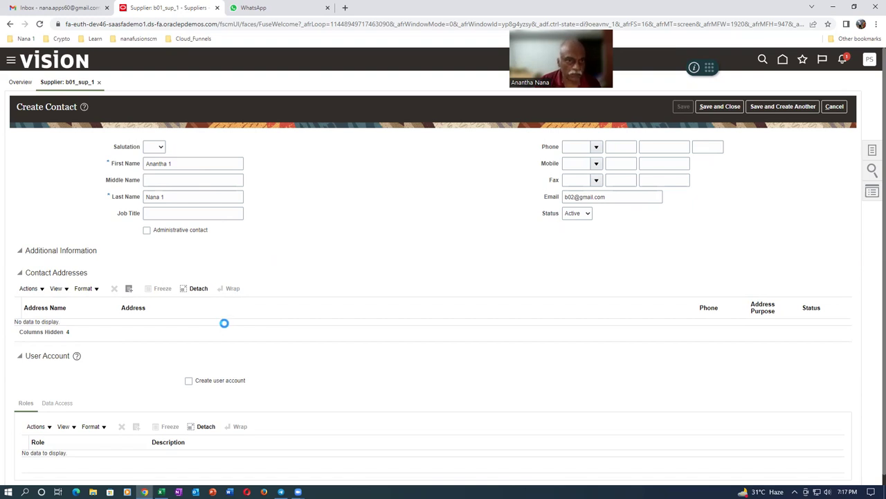
Duplicate the supplier browser tab and return to the original contact tab.
right_click(167, 13)
left_click(185, 76)
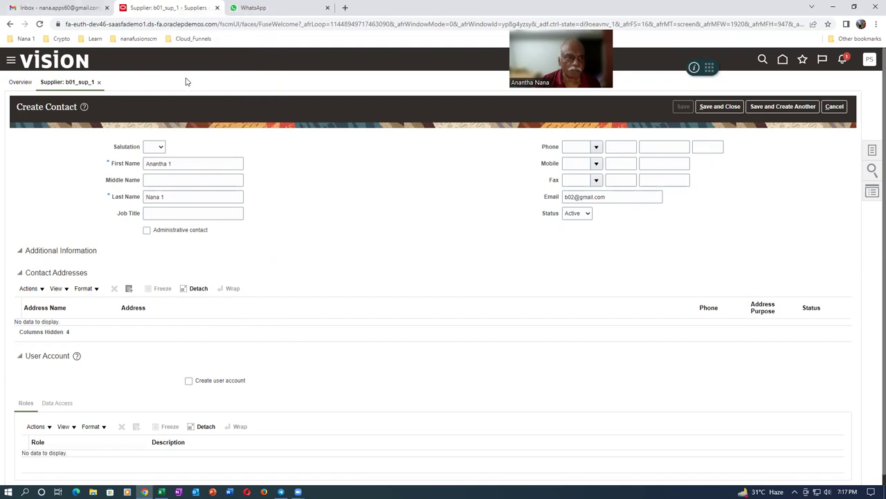
left_click(169, 7)
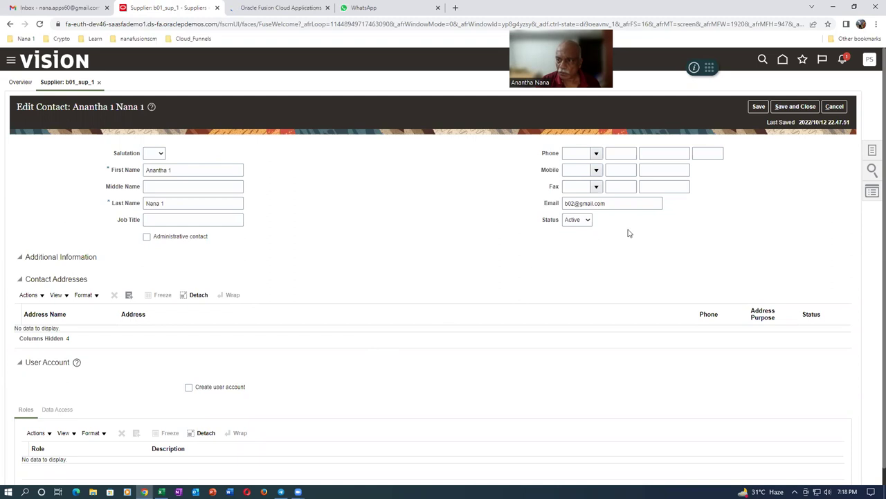
Save and close the contact, acknowledge the confirmation, and submit b01_sup_1's changes for approval.
left_click(790, 110)
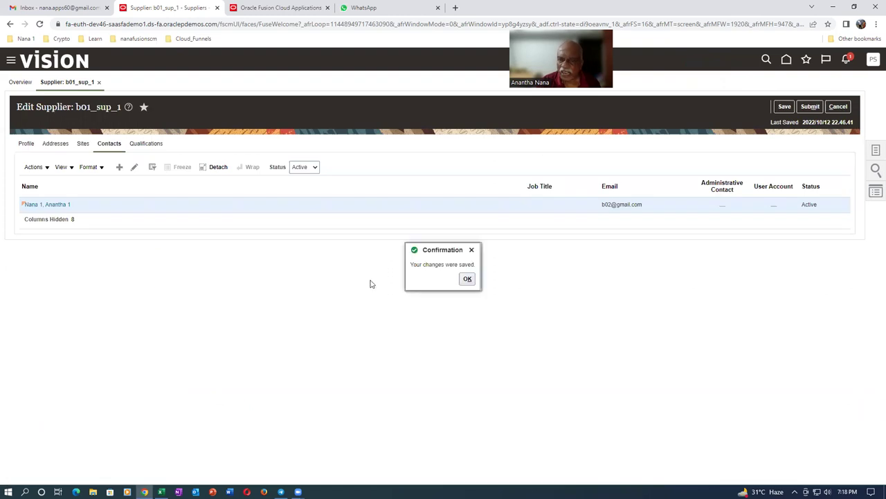
left_click(465, 278)
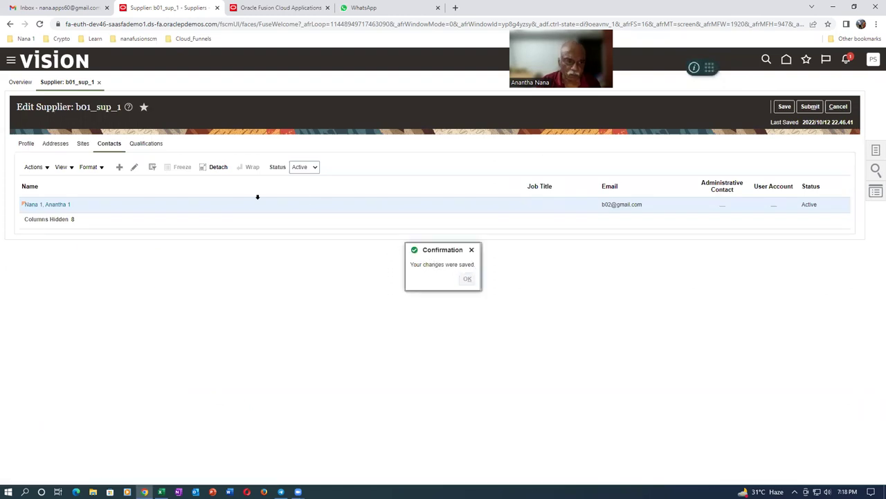
left_click(818, 109)
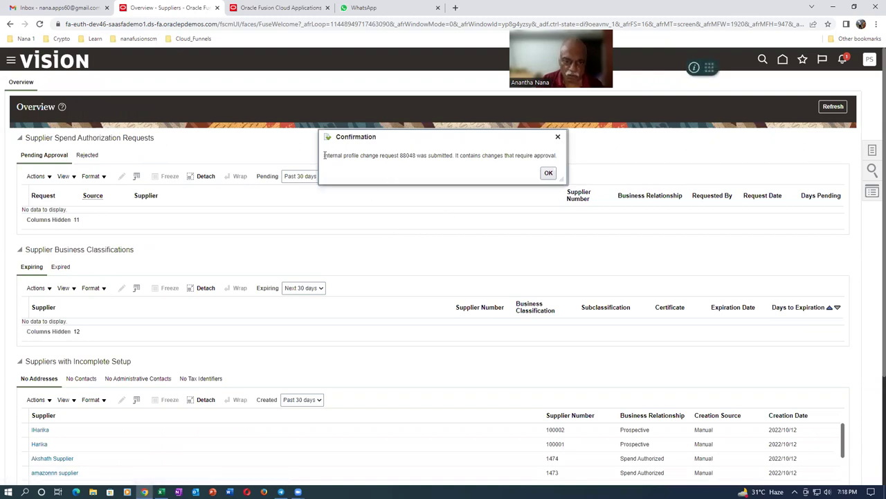
left_click_drag(324, 156, 398, 164)
key("alt+Tab")
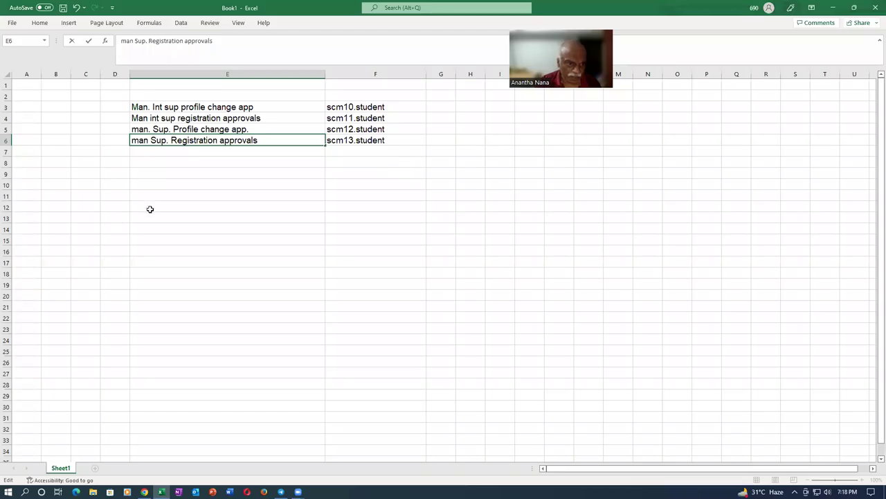
Review the approval duties in E3:E5 and their paired student user IDs in F3:F4, selecting E3:E4.
left_click(170, 108)
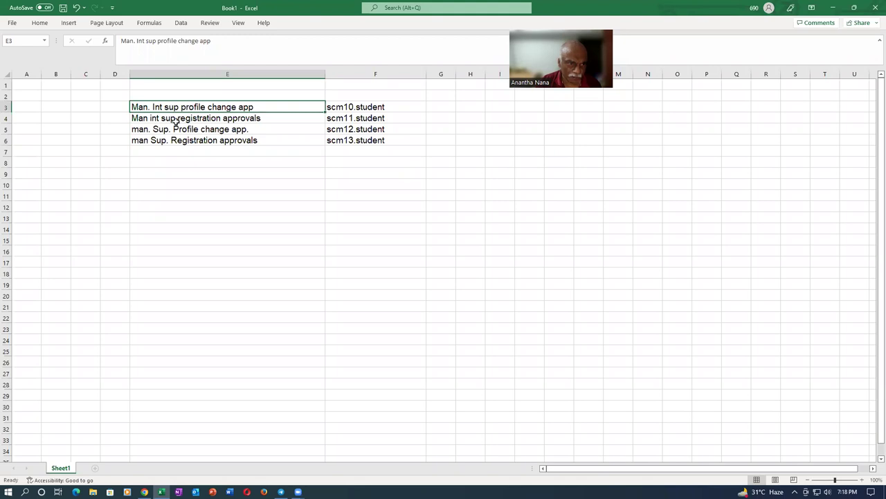
left_click(176, 119)
left_click(185, 108)
left_click(194, 126)
left_click(200, 109)
left_click(203, 118)
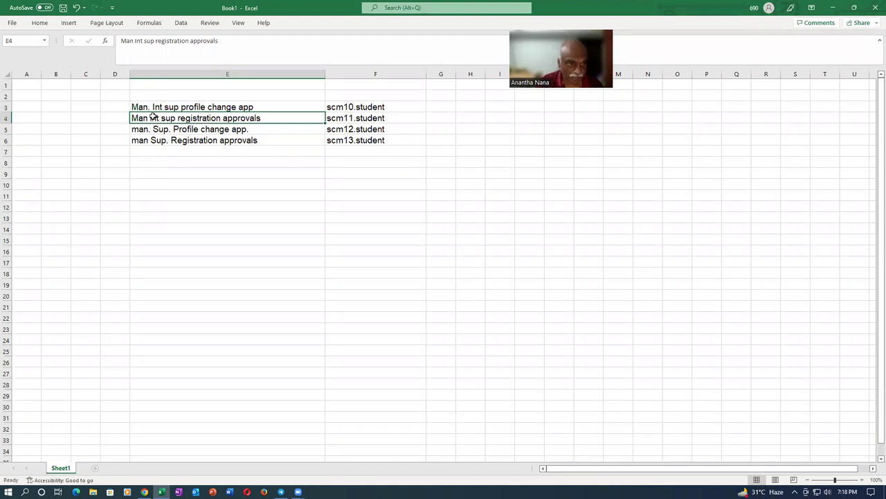
left_click(186, 108)
left_click(190, 119)
left_click(194, 107)
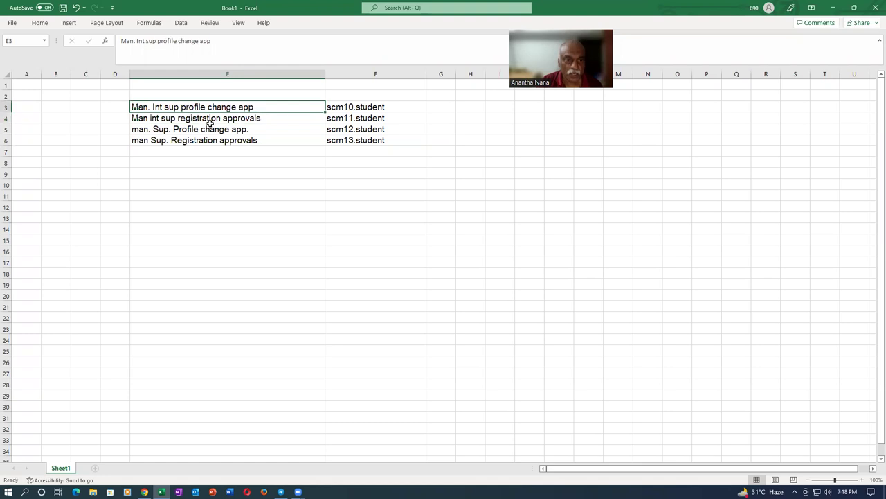
left_click(389, 106)
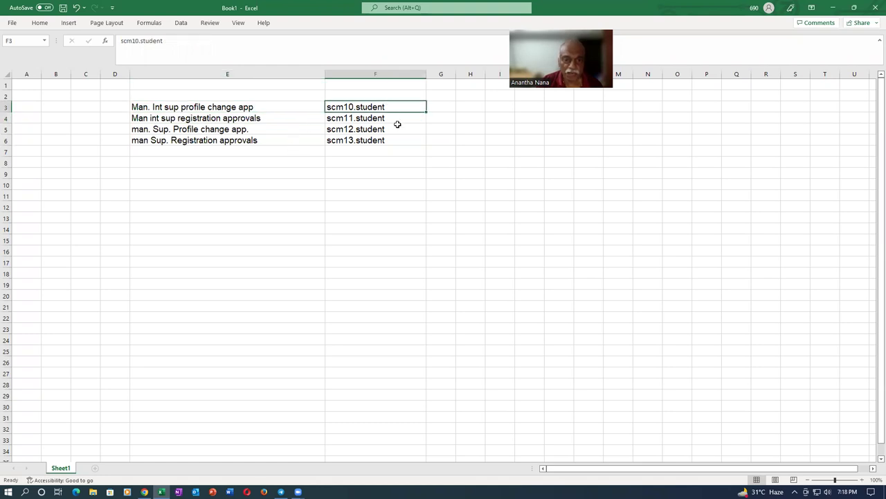
left_click(398, 119)
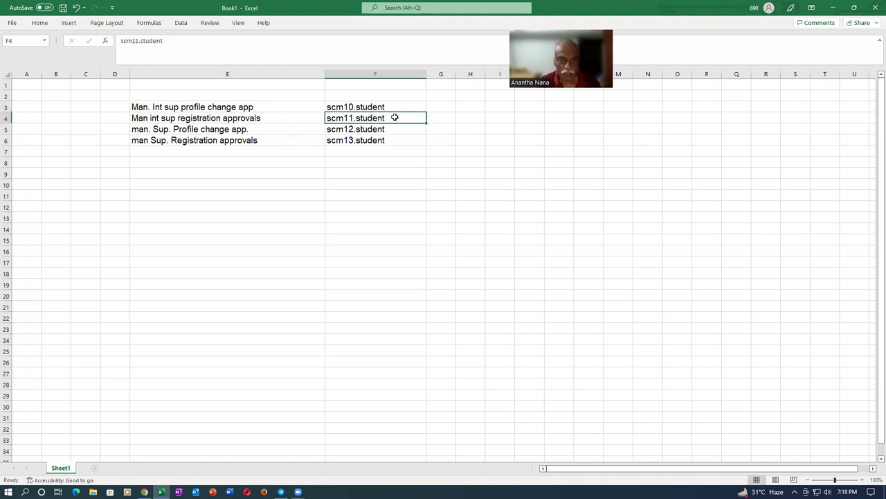
left_click(397, 107)
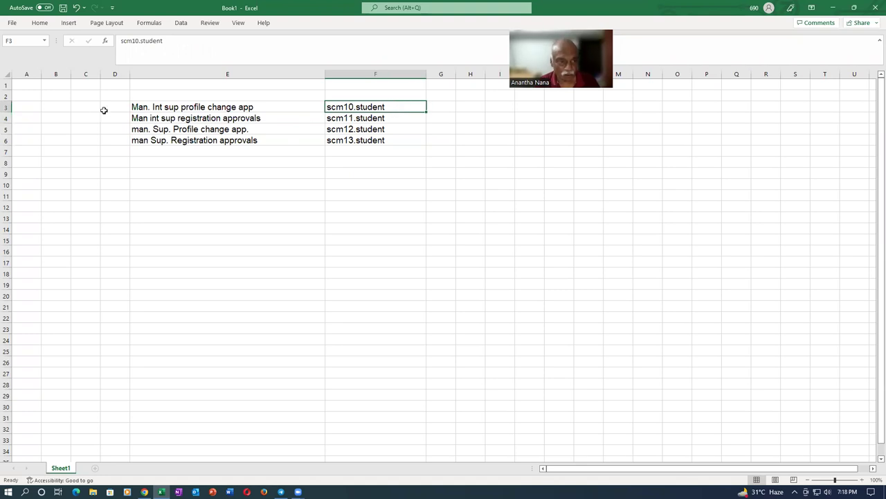
left_click(259, 108)
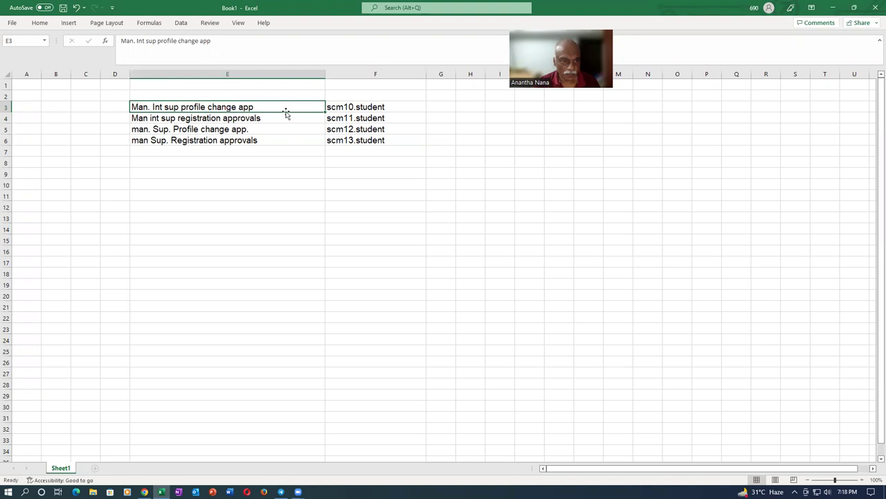
left_click_drag(279, 105, 280, 119)
key("alt+Tab")
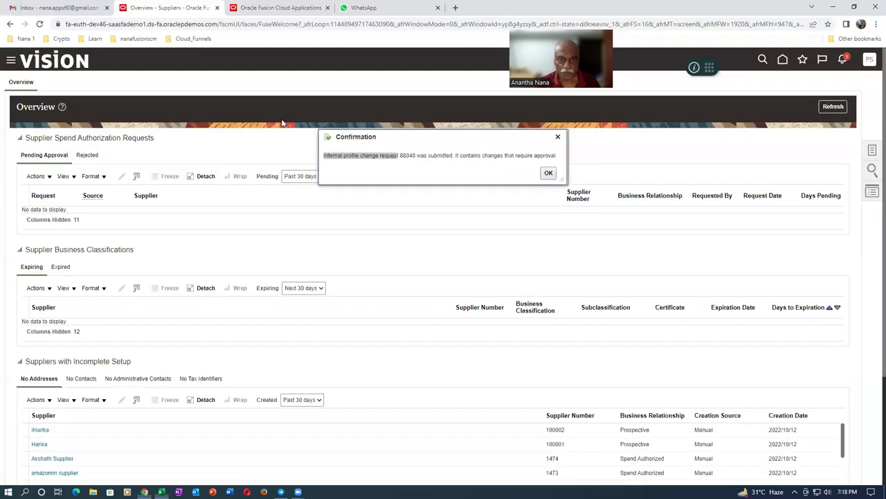
Dismiss the submission confirmation and search Manage Suppliers for keyword b01.
left_click(548, 173)
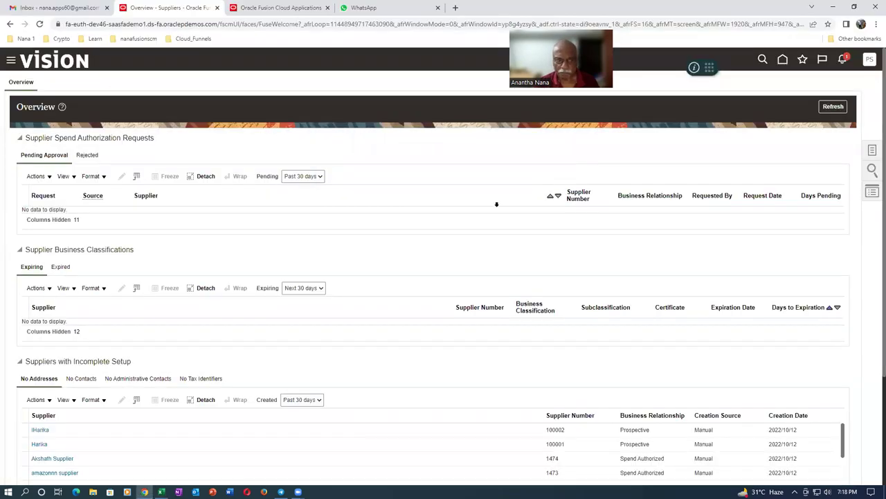
left_click(872, 151)
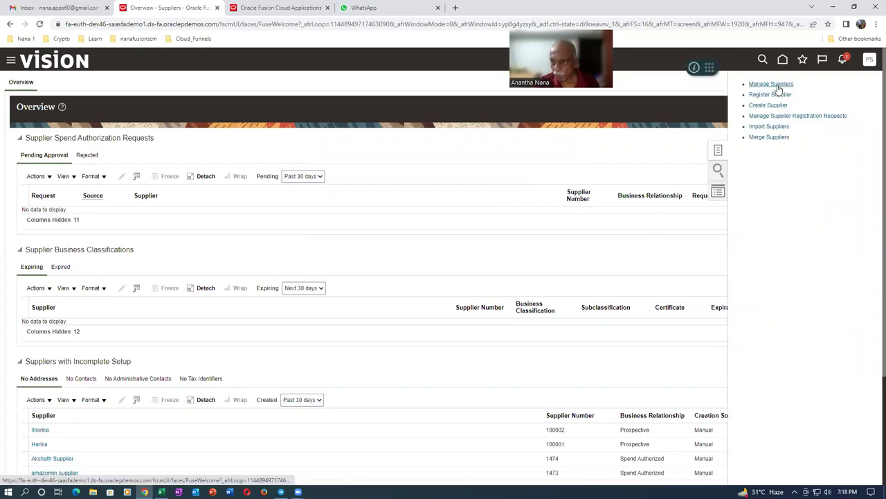
left_click(759, 106)
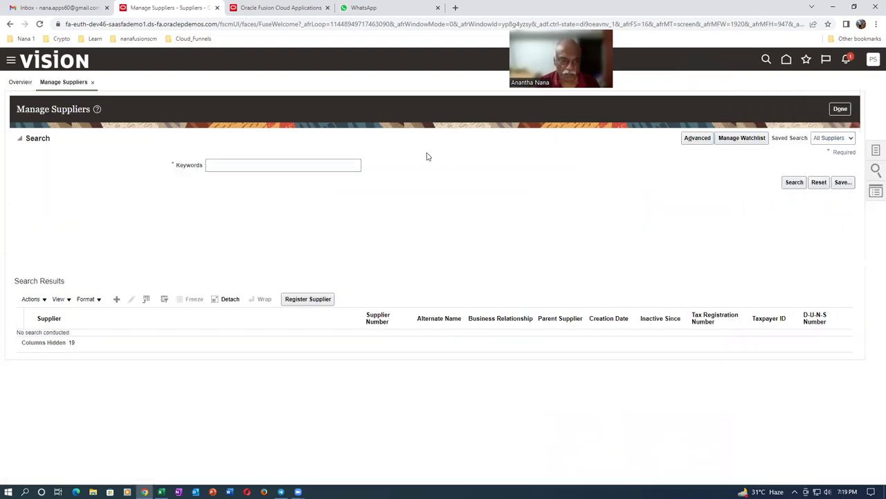
left_click(300, 166)
type("b01")
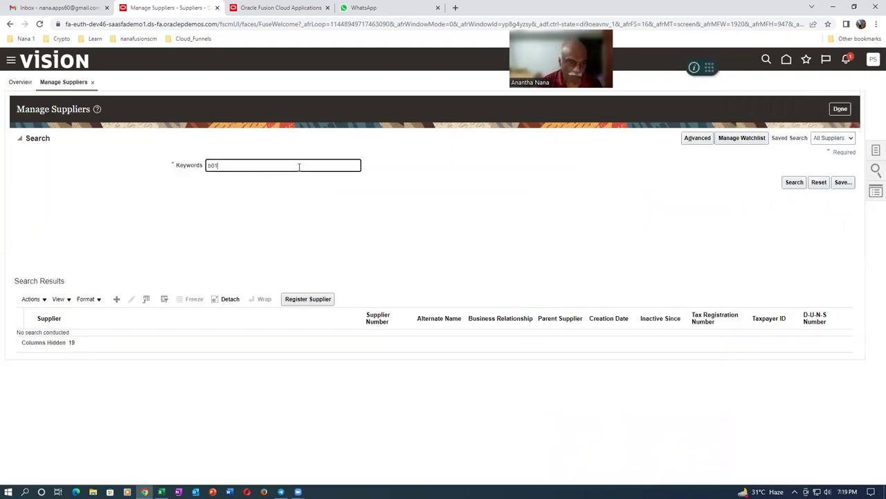
left_click(794, 182)
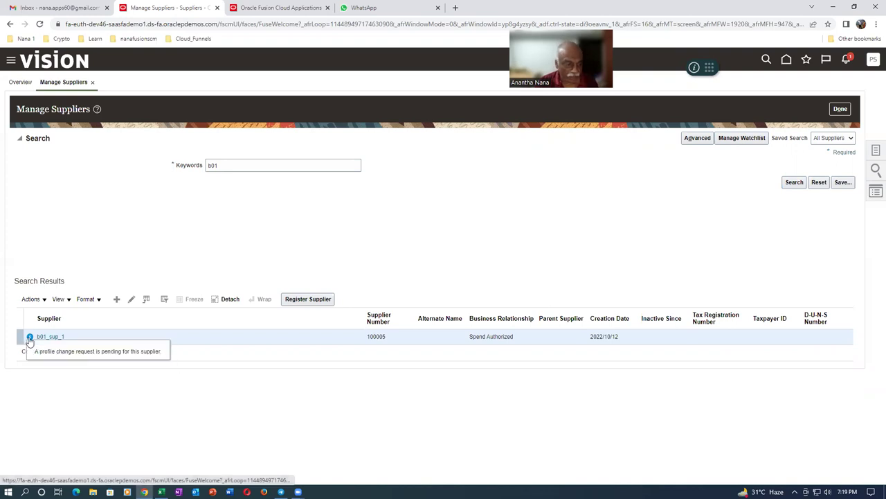
Read the pending profile change request notice on b01_sup_1's row.
left_click(30, 338)
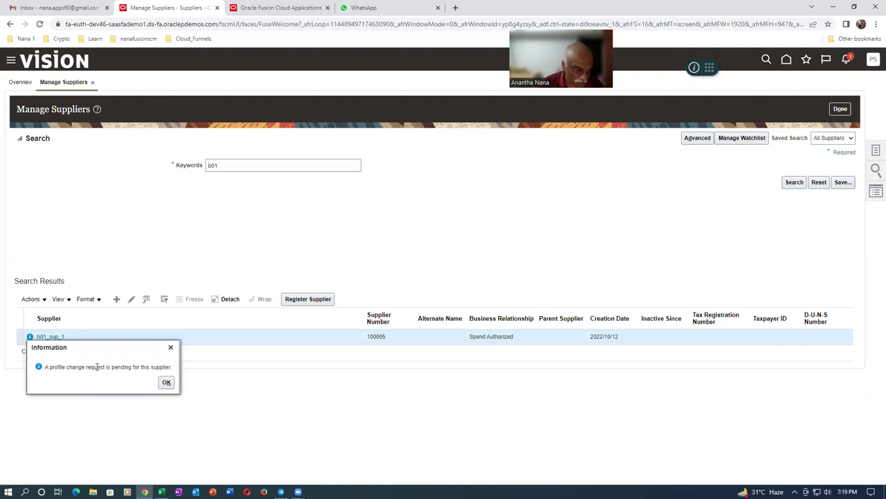
left_click_drag(58, 367, 120, 365)
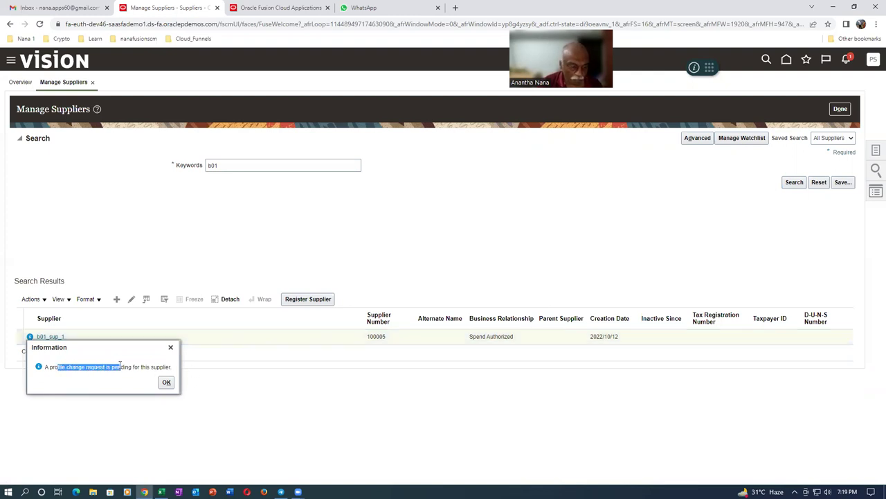
key("alt+Tab")
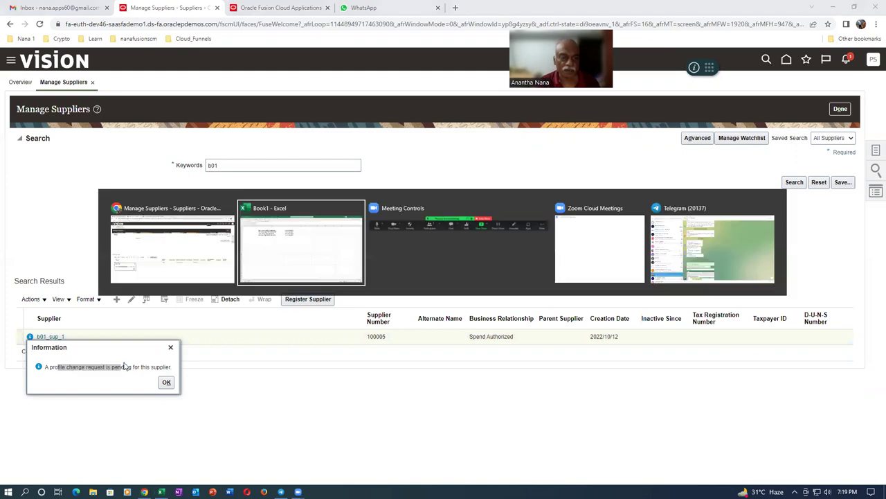
Check the row 3 approval role in E3 and its paired student user ID in F3.
left_click(218, 186)
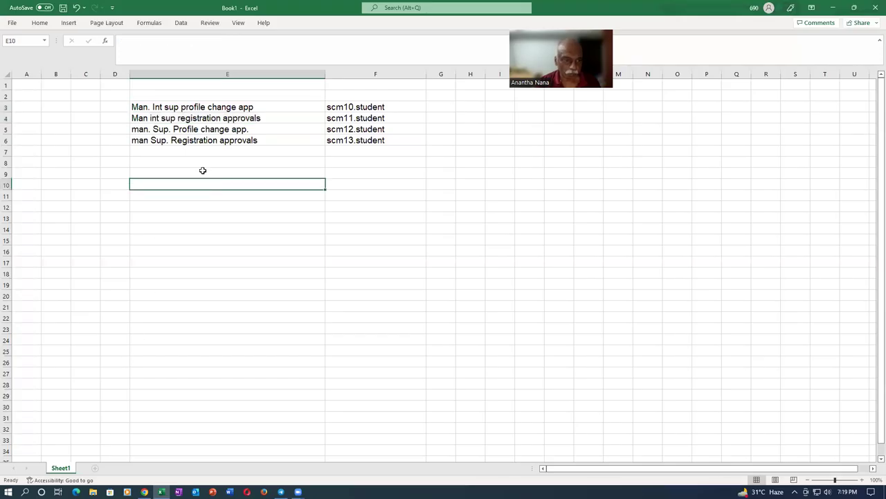
left_click(157, 107)
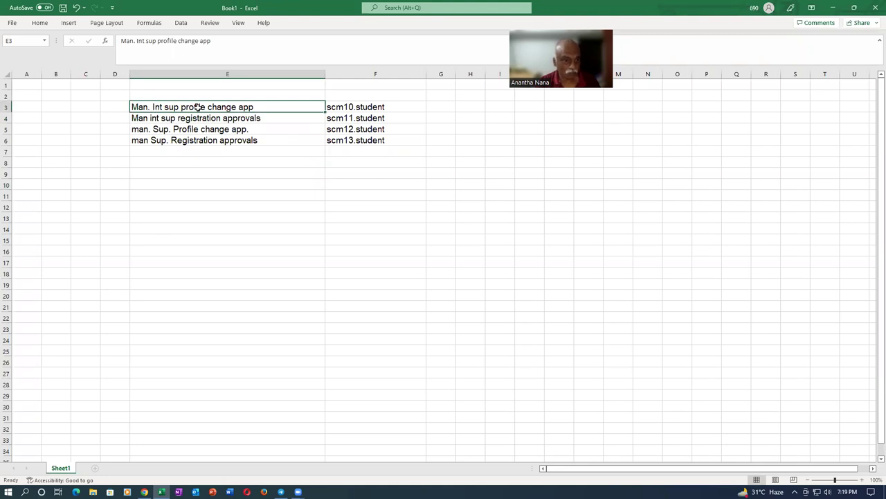
left_click(365, 108)
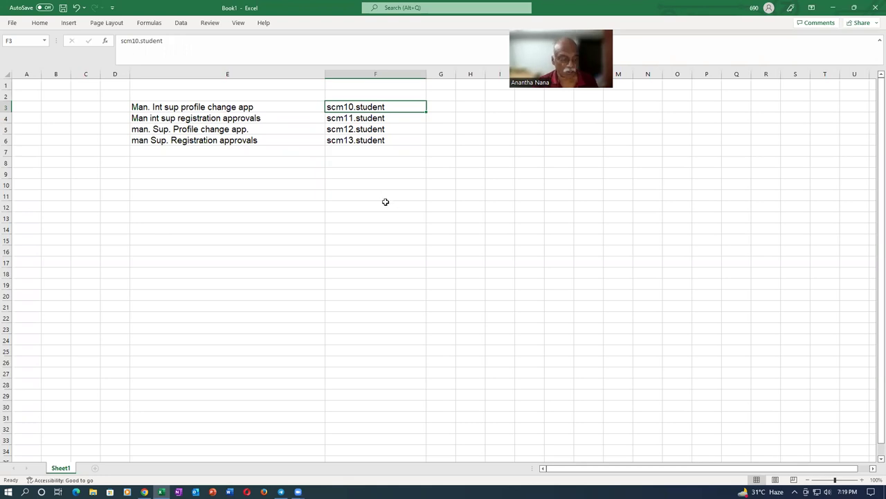
key("alt+Tab")
left_click(195, 429)
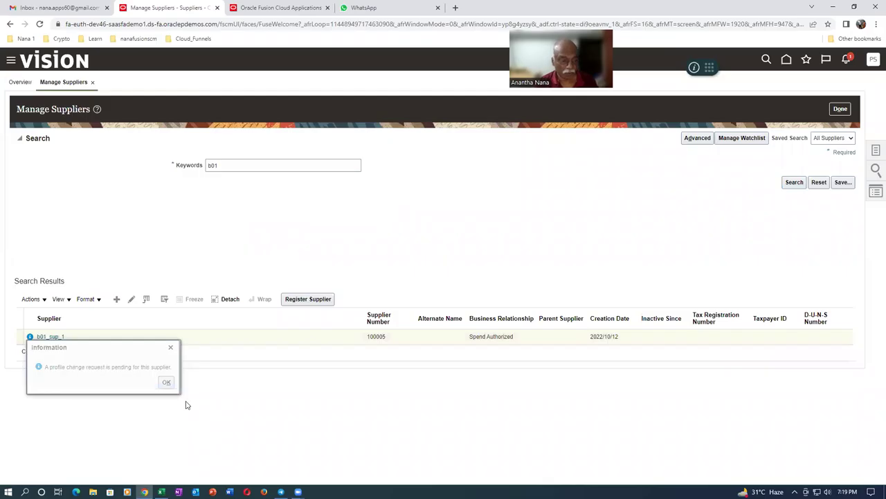
Edit supplier b01_sup_1, withdrawing its pending profile change request.
left_click(172, 348)
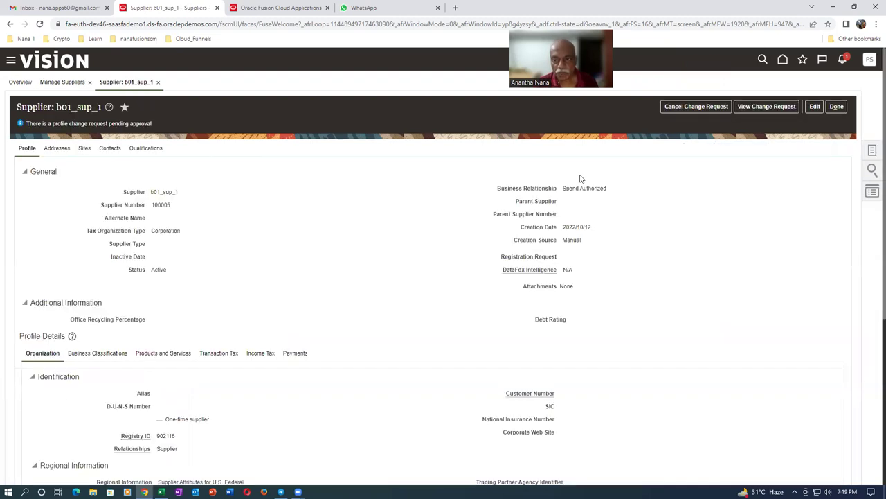
left_click(813, 106)
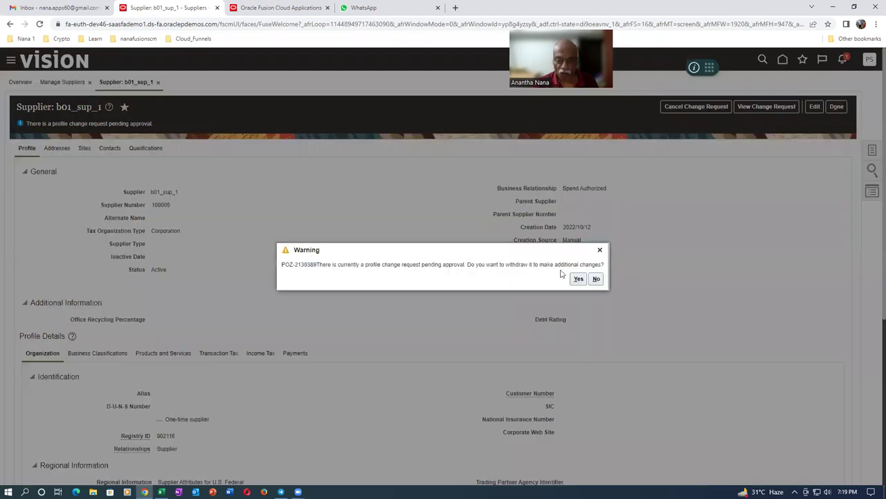
left_click_drag(337, 263, 449, 264)
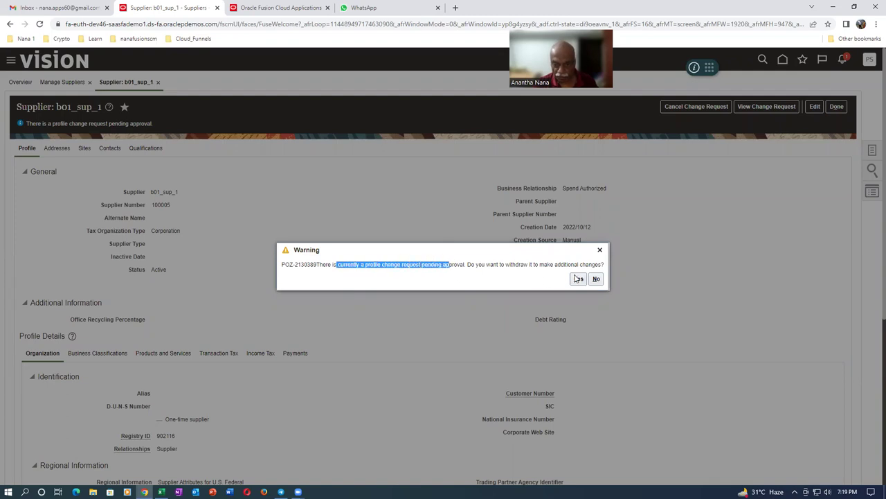
left_click(576, 279)
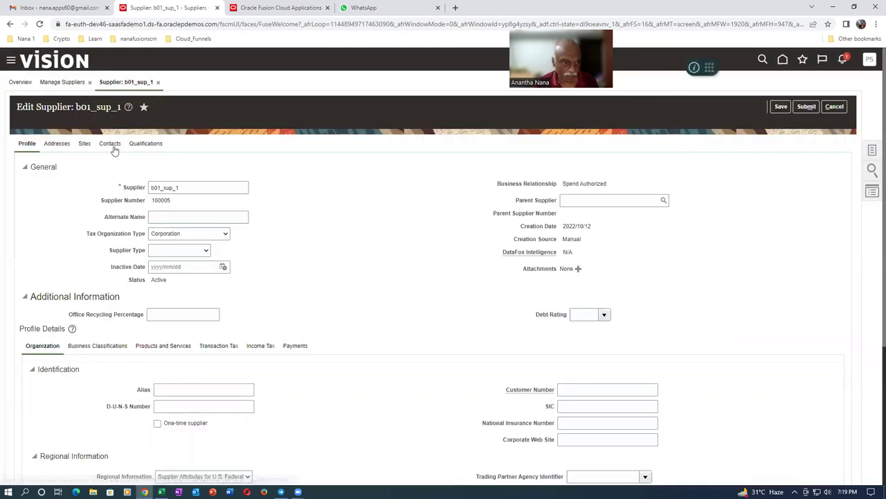
Open the supplier's contact for editing and try Select and Add for a contact address.
left_click(111, 146)
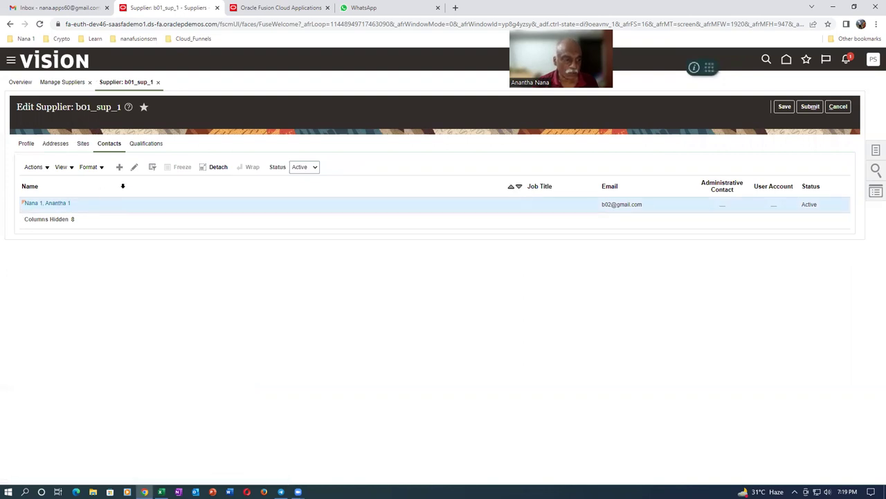
left_click(135, 169)
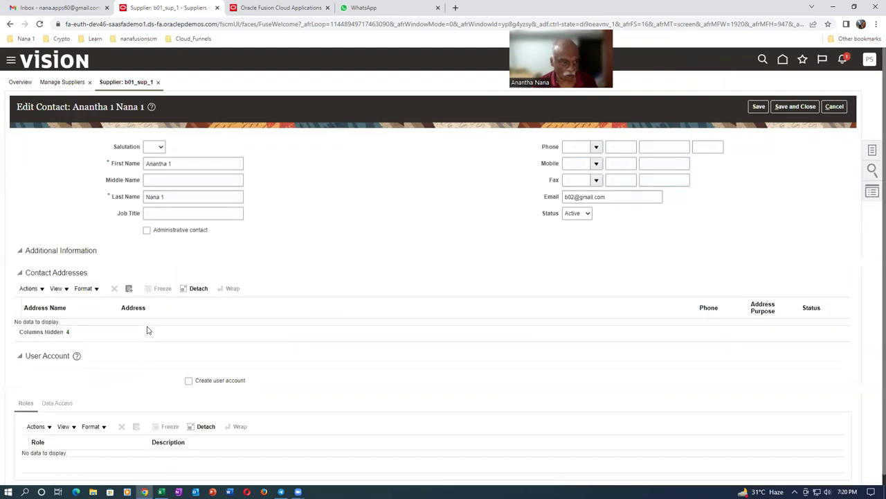
left_click(28, 289)
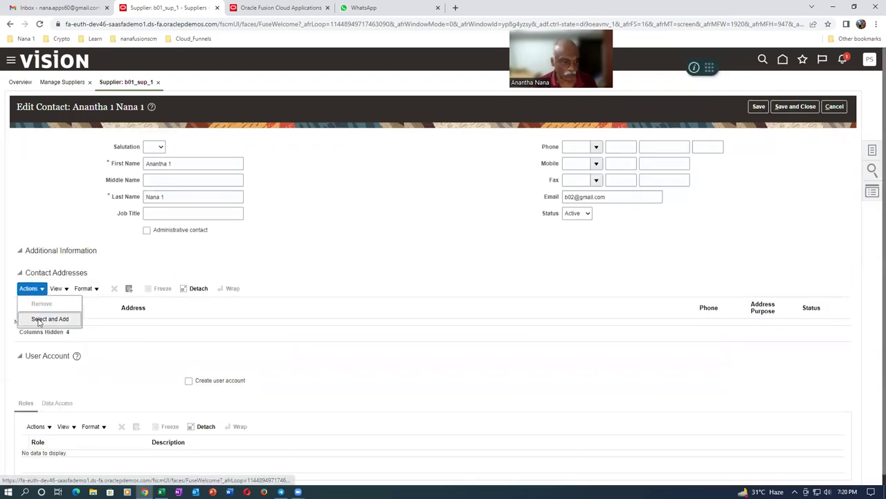
left_click(41, 319)
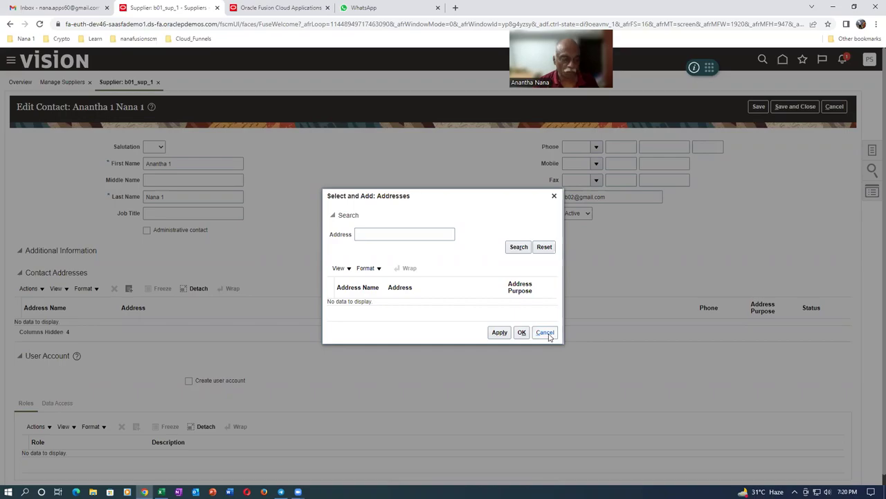
key("alt+Tab")
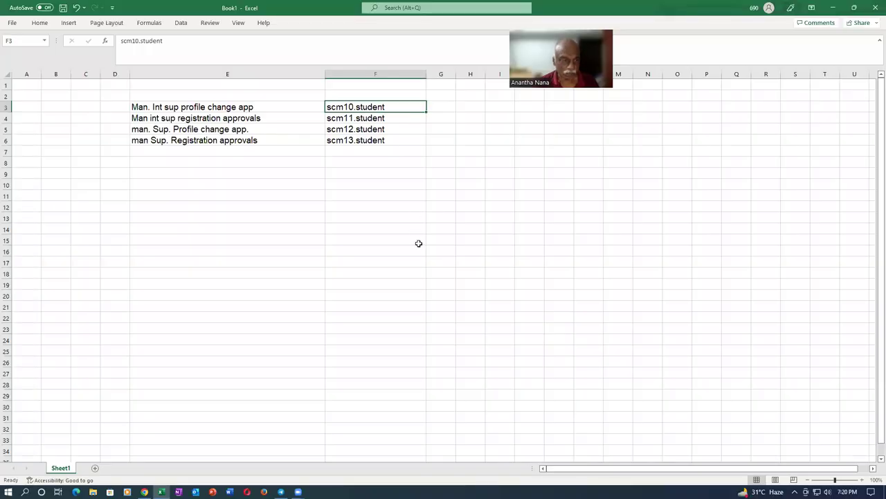
key("alt+Tab")
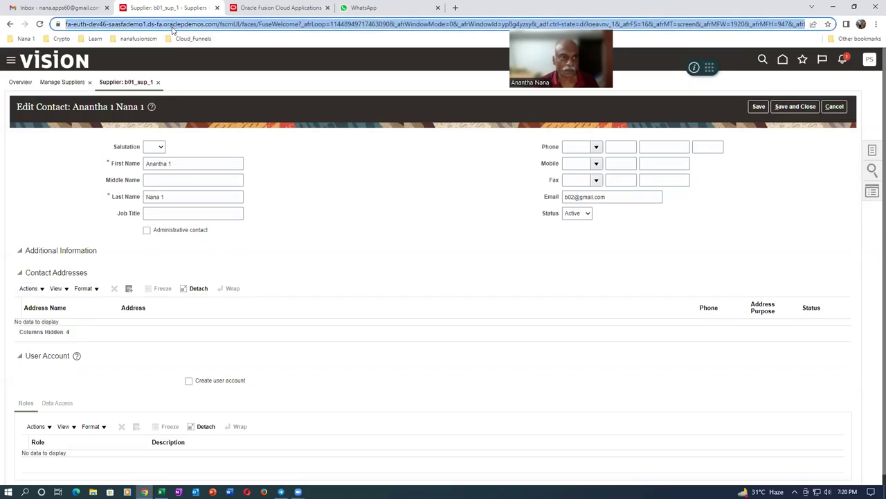
Load the same environment's sign-in page in Firefox using the copied address.
left_click(173, 29)
key("shift+Right")
key("shift+Right")
key("shift+Right")
key("shift+Right")
key("shift+Right")
key("shift+Right")
key("shift+Right")
key("shift+Right")
key("shift+Right")
key("shift+Right")
key("shift+Right")
key("shift+Right")
key("shift+Right")
key("shift+Right")
key("shift+Right")
key("shift+Right")
key("shift+Right")
key("shift+Right")
key("shift+Right")
key("shift+Right")
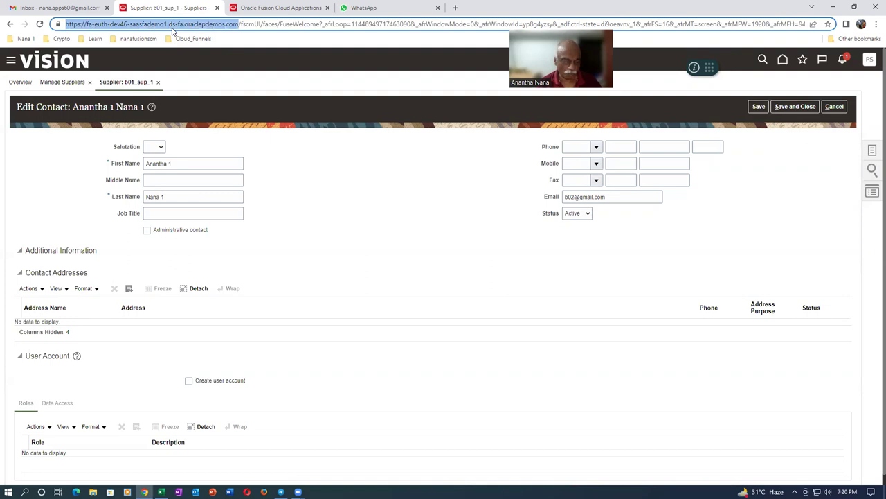
left_click(264, 492)
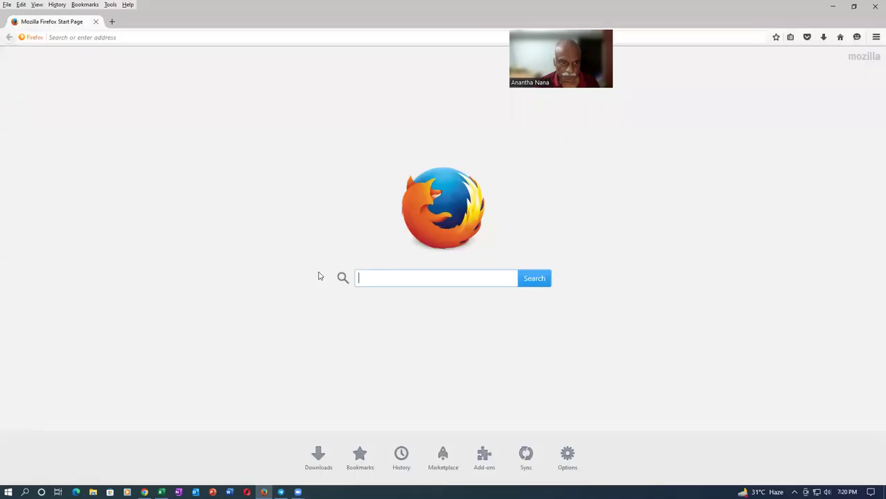
left_click(119, 38)
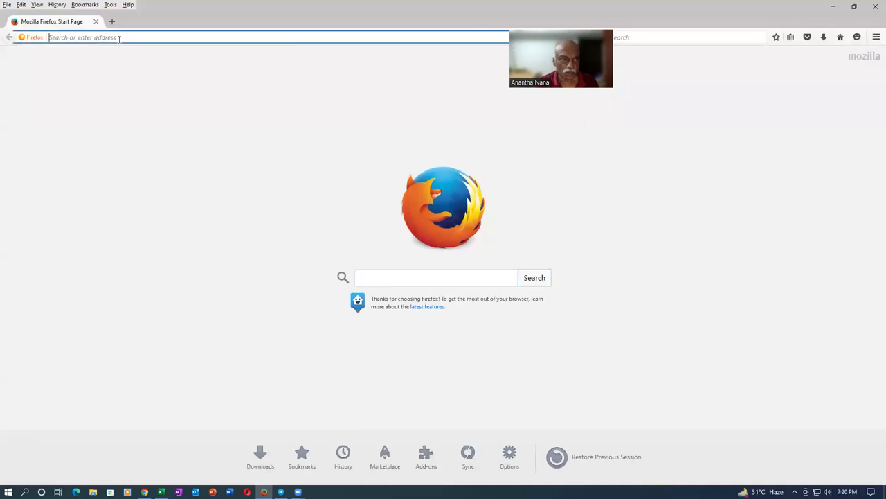
type("https://fa-euth-dev46-saasfademo1.ds-fa.oraclepdemos.com")
key("Return")
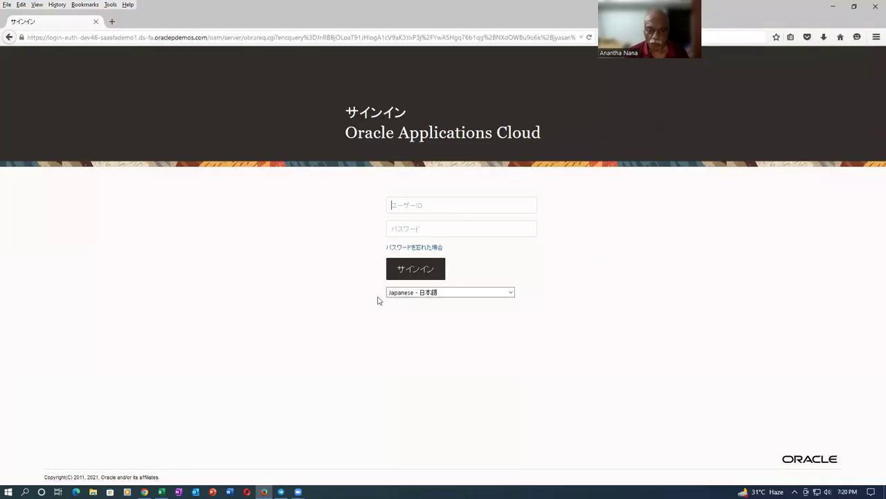
Switch the sign-in page to English and sign in as the approving student user.
left_click(407, 294)
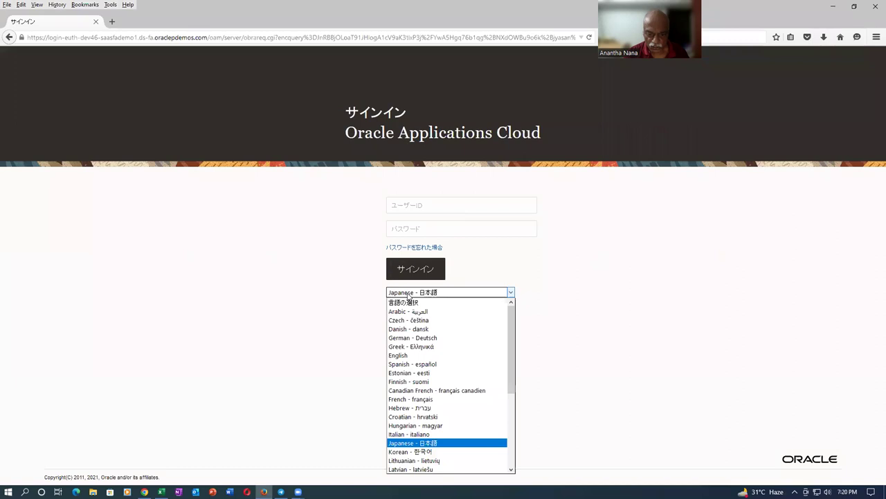
left_click(419, 356)
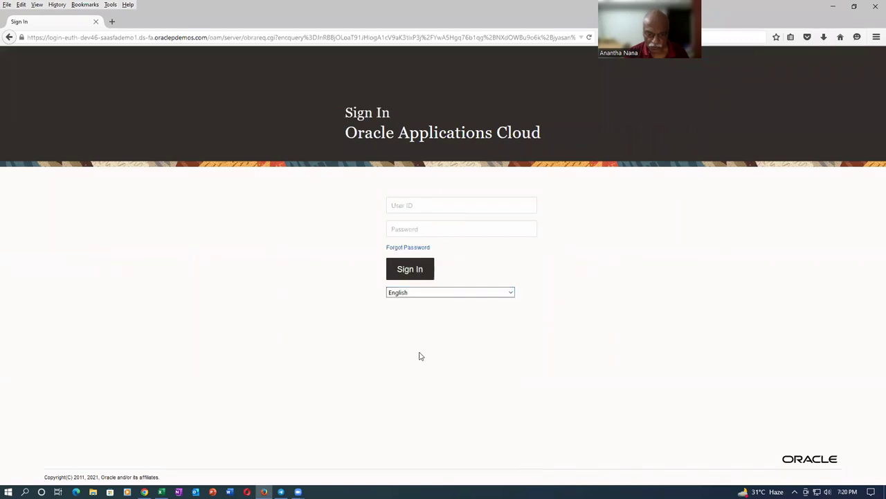
left_click(430, 206)
type("scm10.stud")
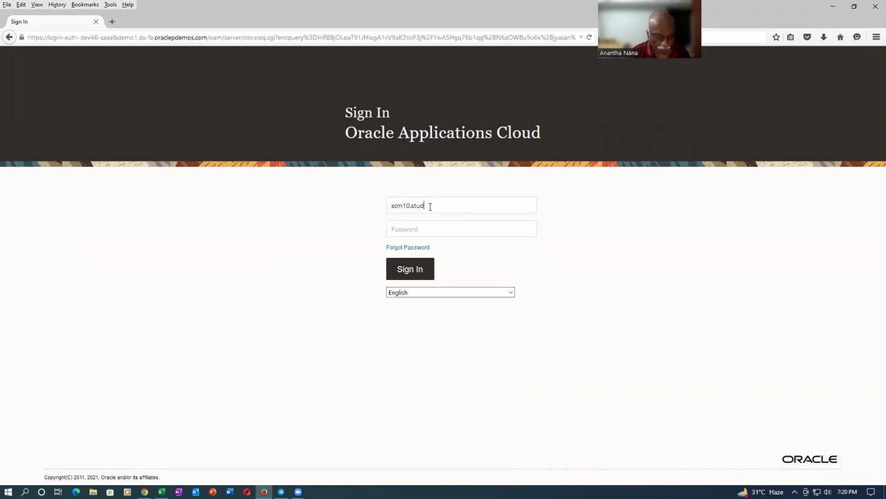
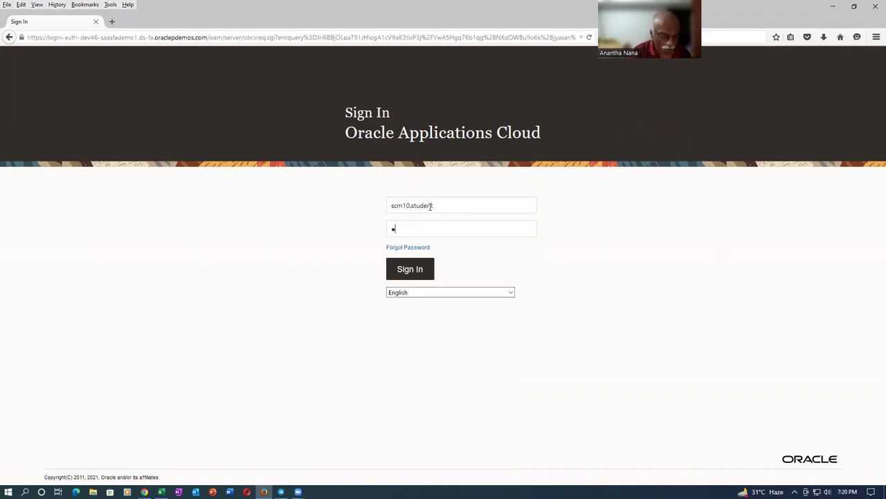
left_click(418, 269)
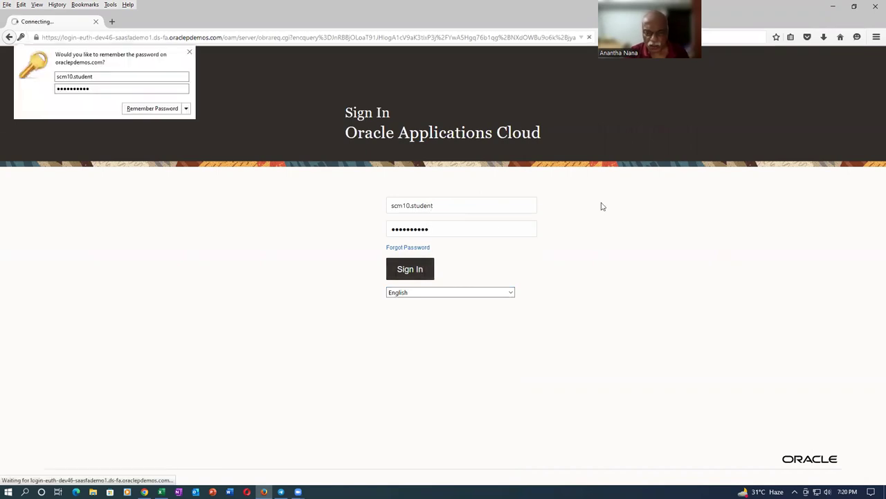
Dismiss the save-password prompt, open b01_sup_1's change request 88048 notification, and reveal the blocked pop-up options.
left_click(153, 108)
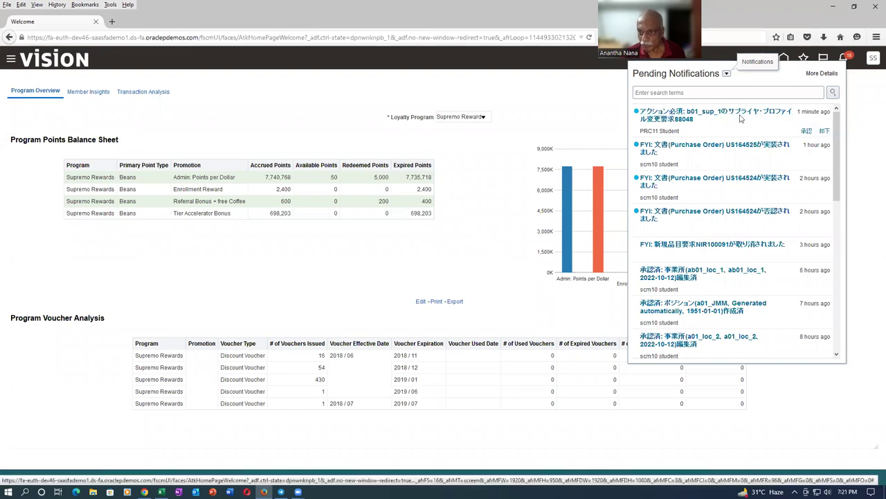
left_click(743, 113)
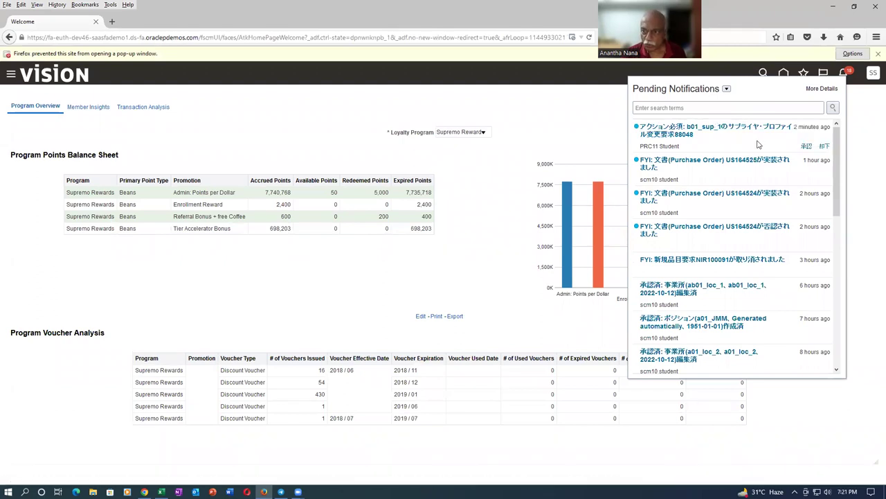
left_click(755, 131)
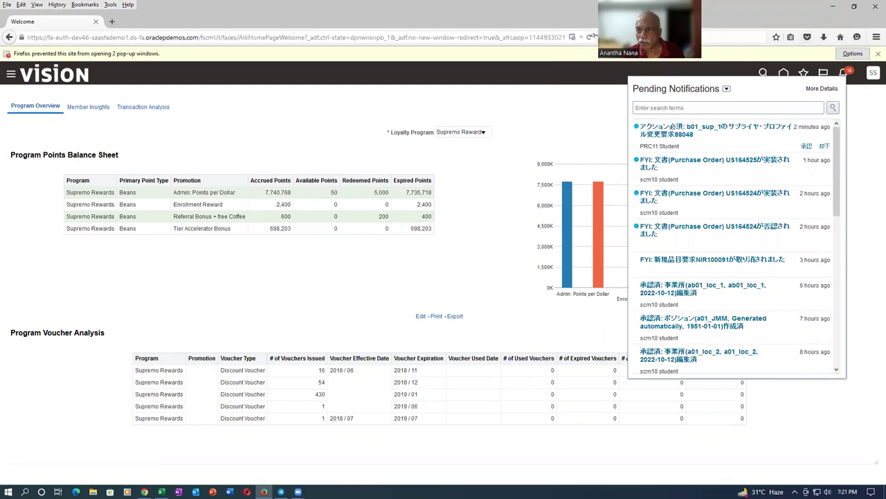
left_click(853, 53)
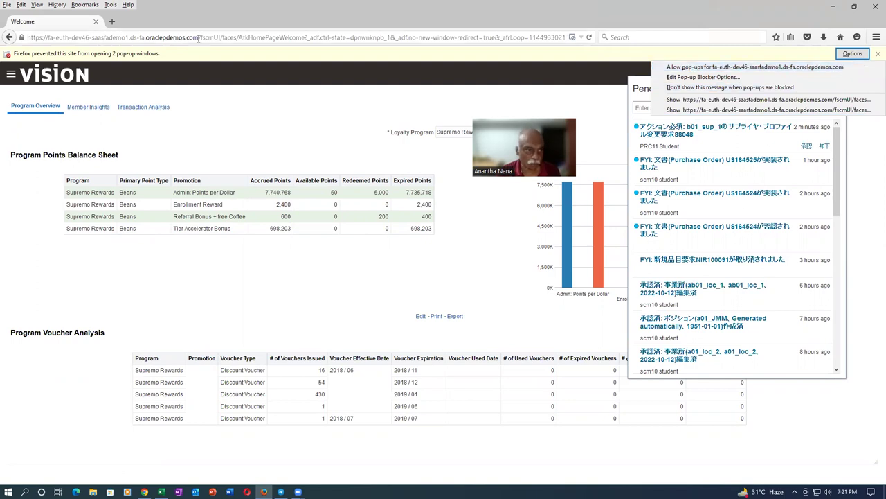
Allow pop-ups from the Oracle site and open change request 88048's actions.
left_click(692, 67)
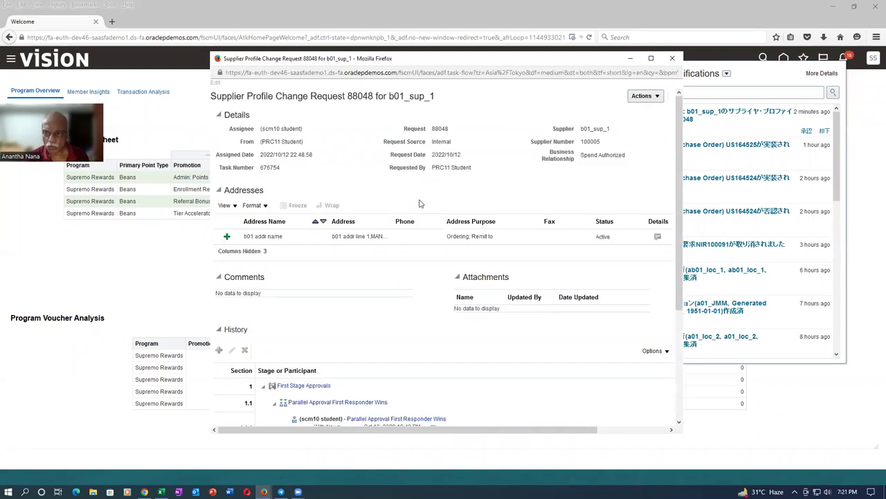
left_click(645, 98)
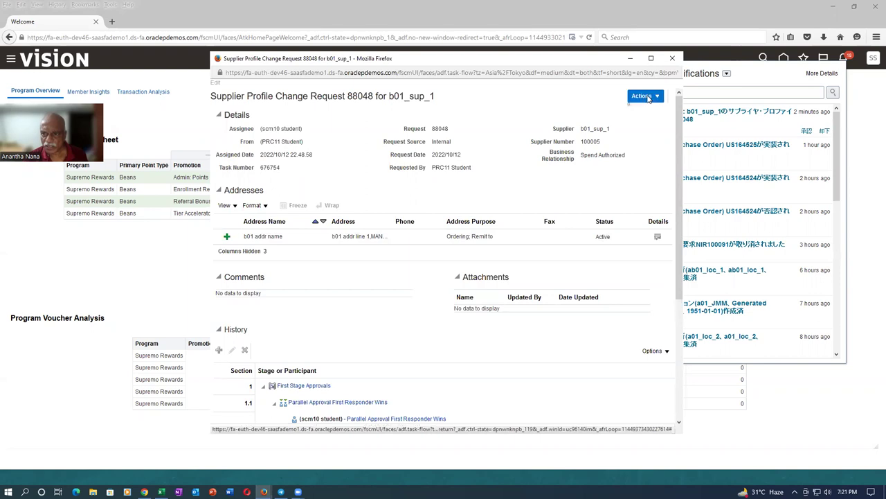
left_click(648, 99)
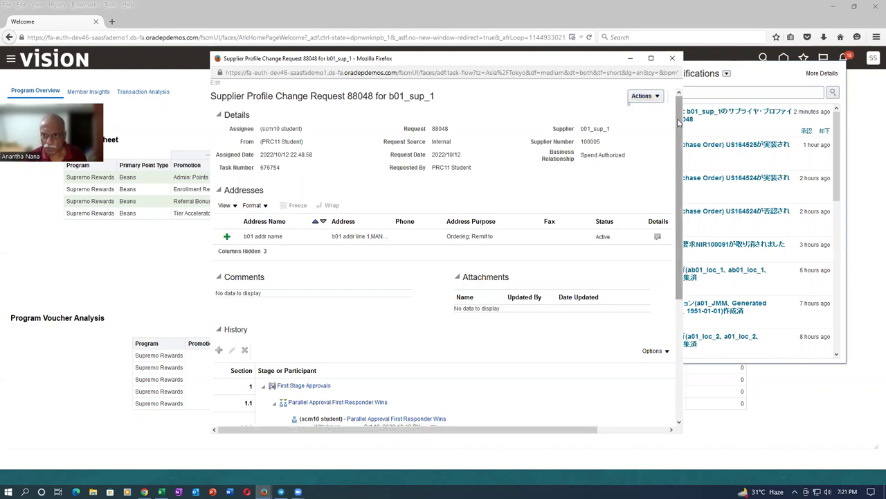
scroll(635, 295, "down", 5)
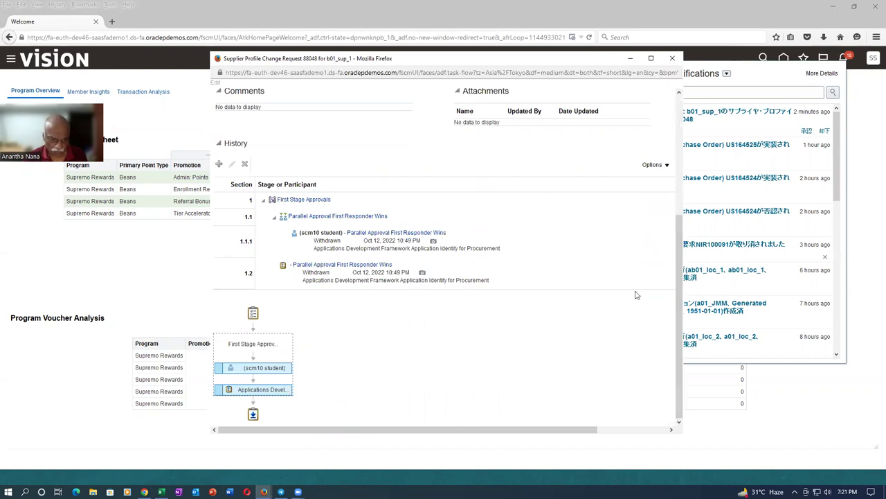
mouse_move(275, 372)
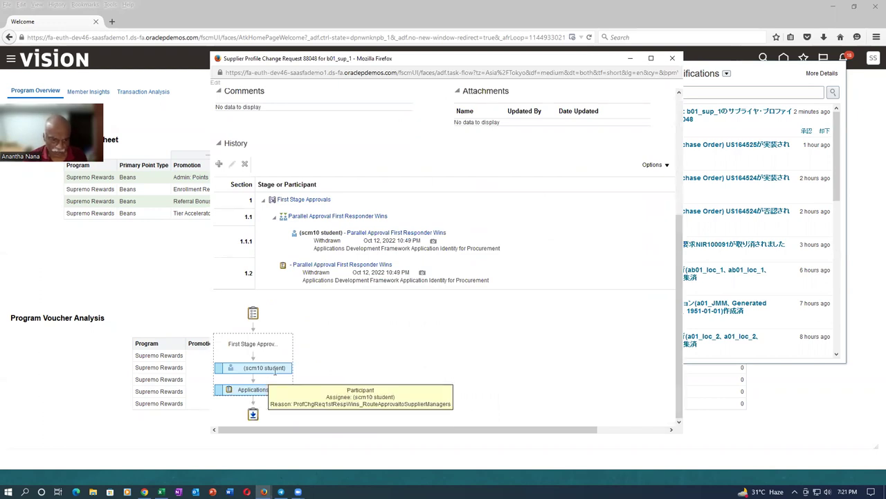
mouse_move(282, 397)
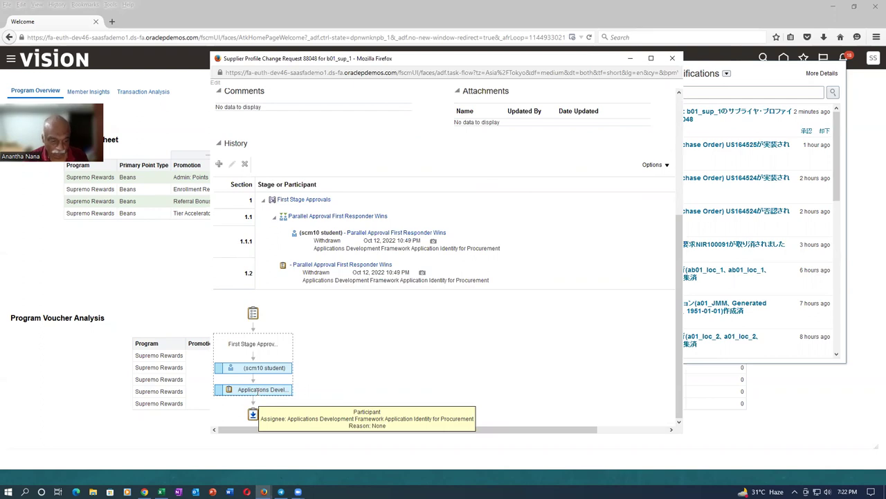
Review the request's approval history, then close, reopen and close the change request window.
left_click_drag(681, 276, 681, 144)
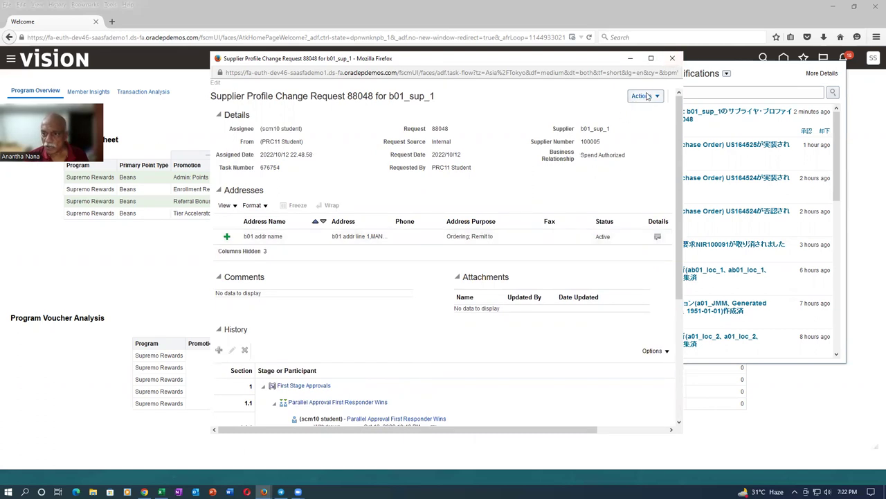
left_click(672, 58)
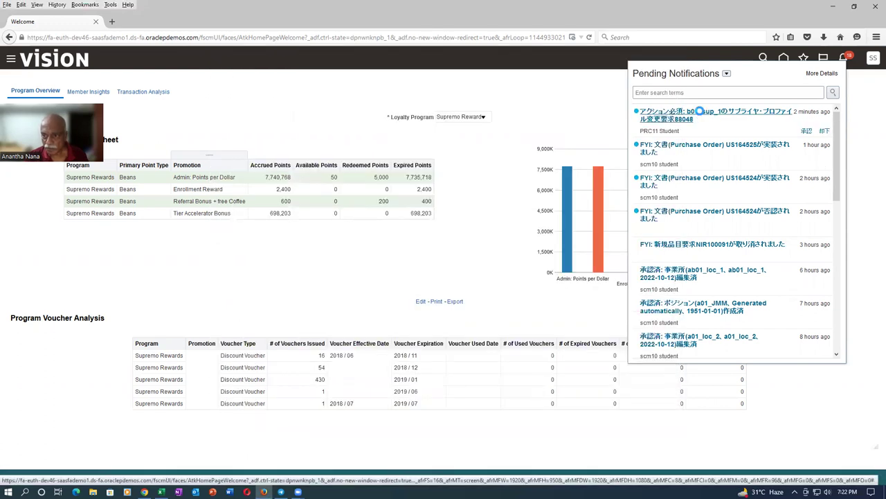
left_click(700, 111)
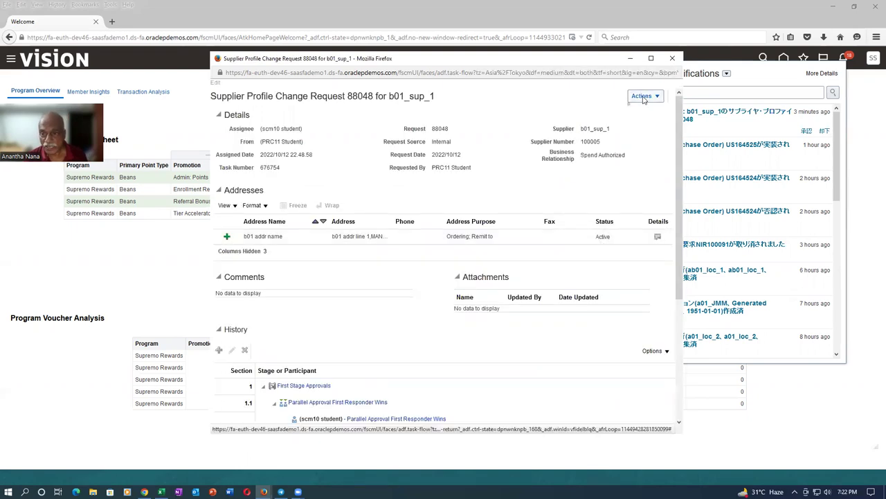
left_click(672, 57)
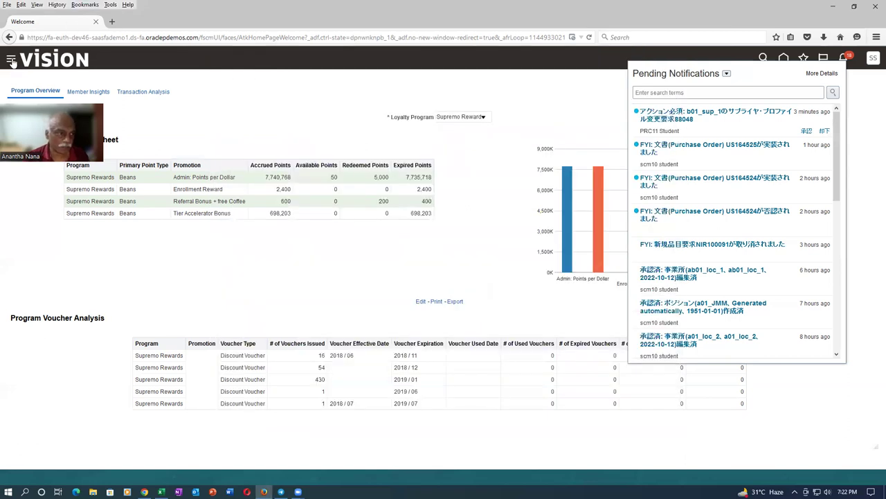
Open Tools > Approvals from the Navigator, find it blank, and switch to the Chrome session.
left_click(11, 61)
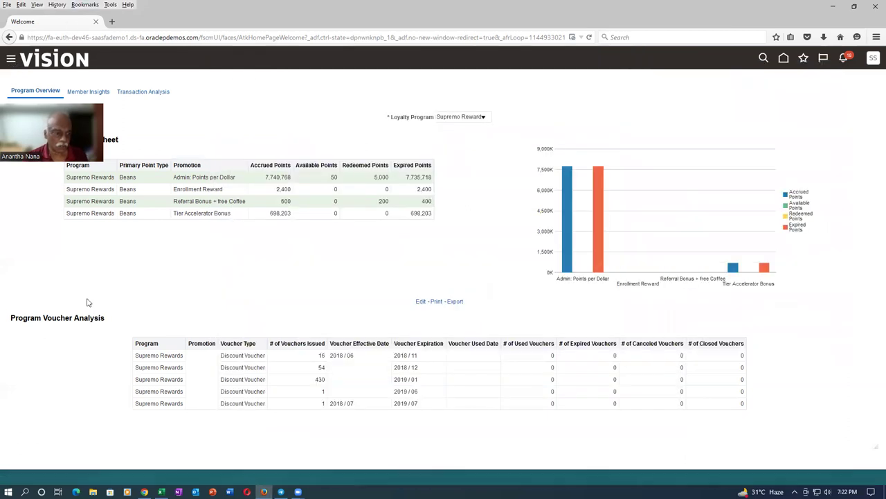
scroll(107, 450, "down", 2)
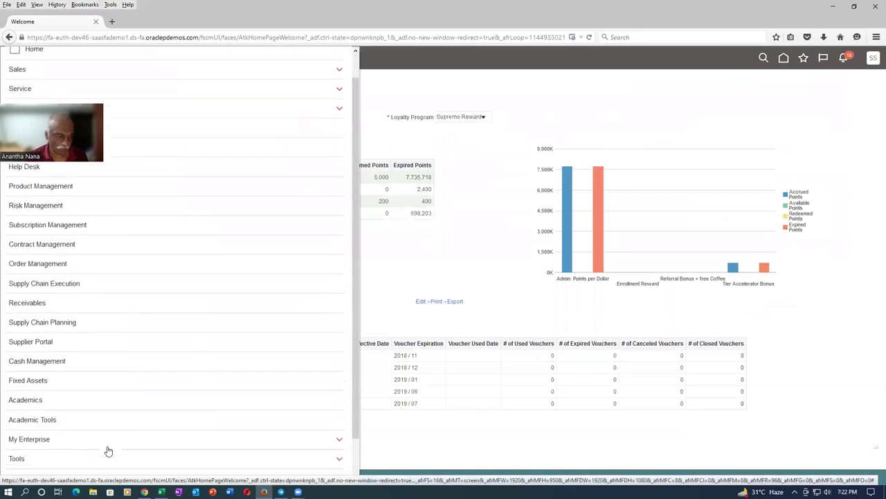
left_click(107, 450)
scroll(109, 451, "down", 3)
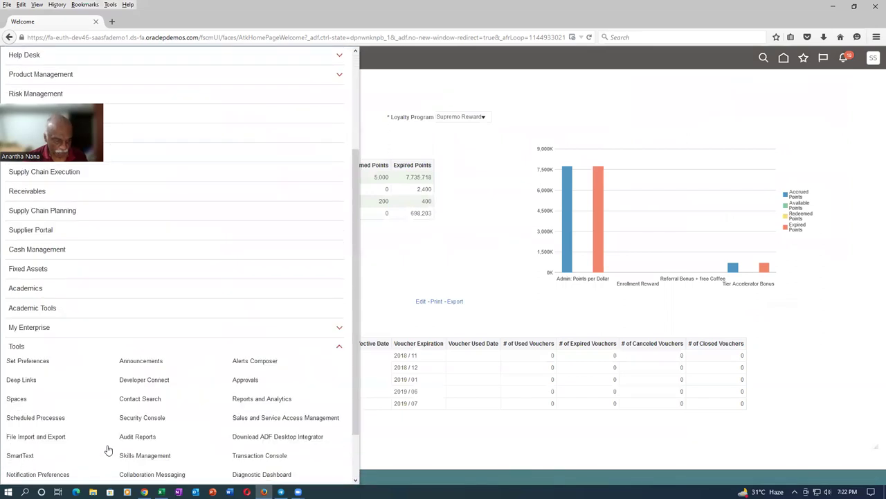
left_click(263, 383)
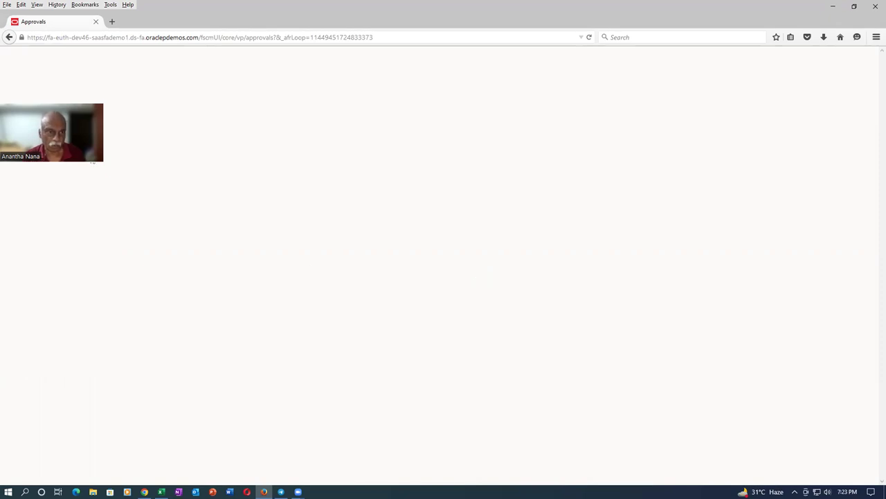
left_click(292, 38)
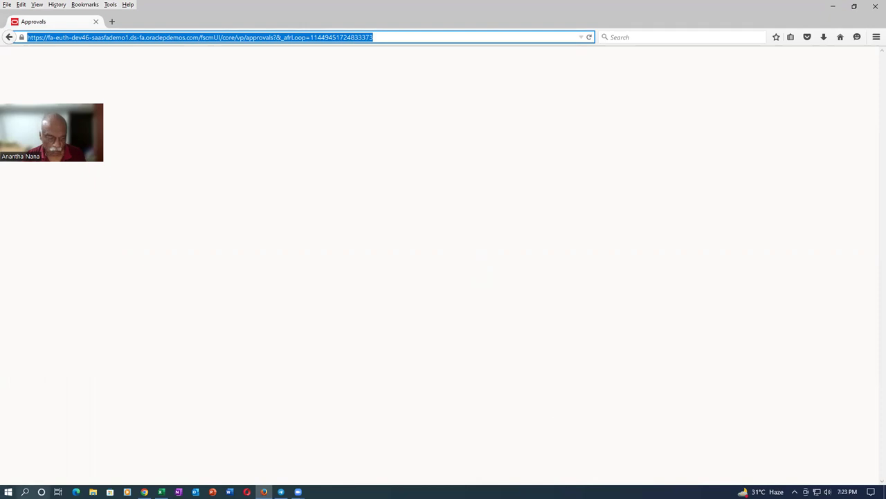
left_click(144, 491)
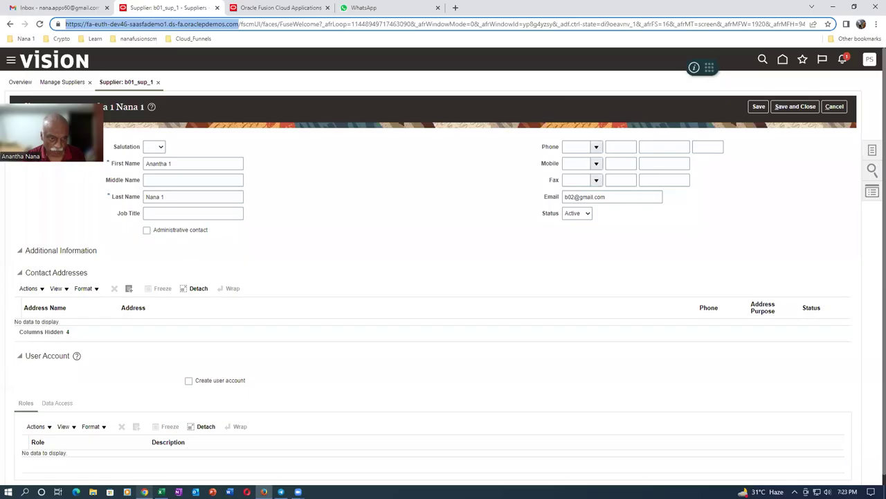
On the Oracle Fusion home page, advance the work-area groups until Tools appears and show its apps.
left_click(274, 9)
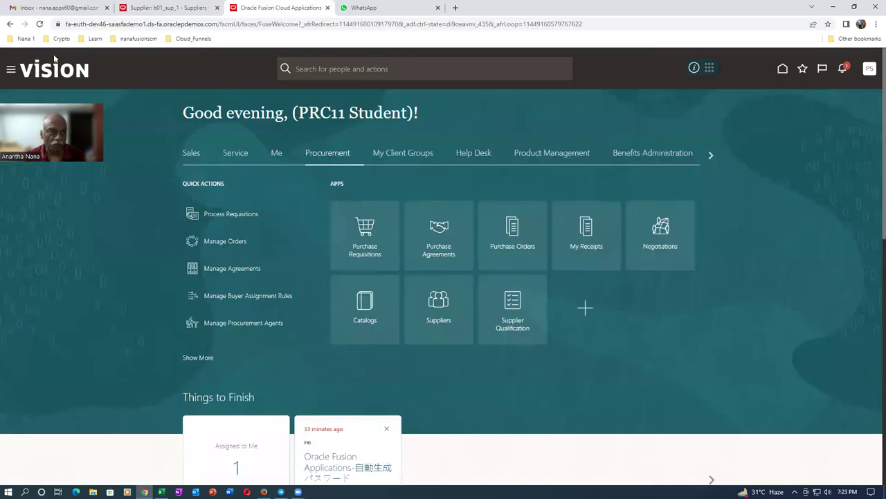
left_click(712, 158)
left_click(712, 157)
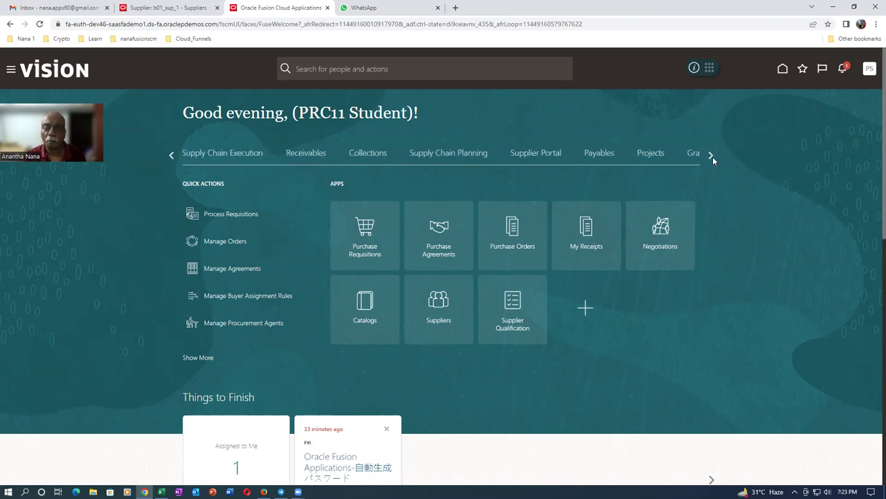
left_click(713, 157)
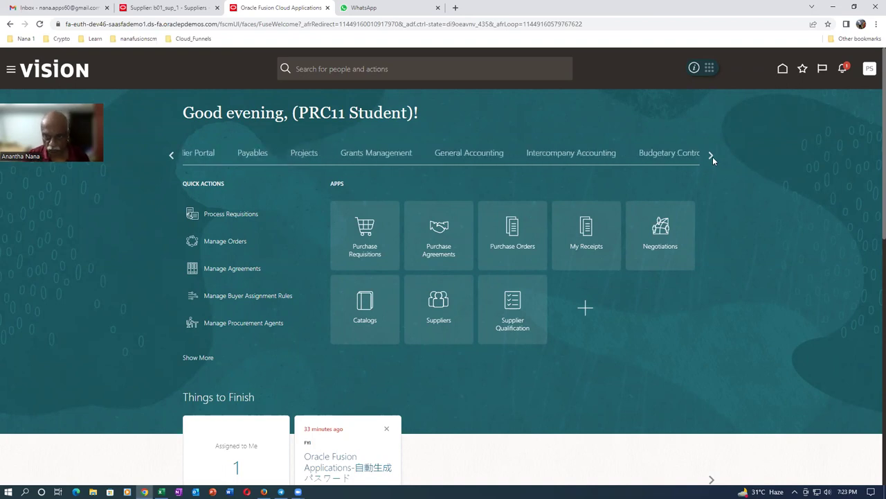
left_click(711, 155)
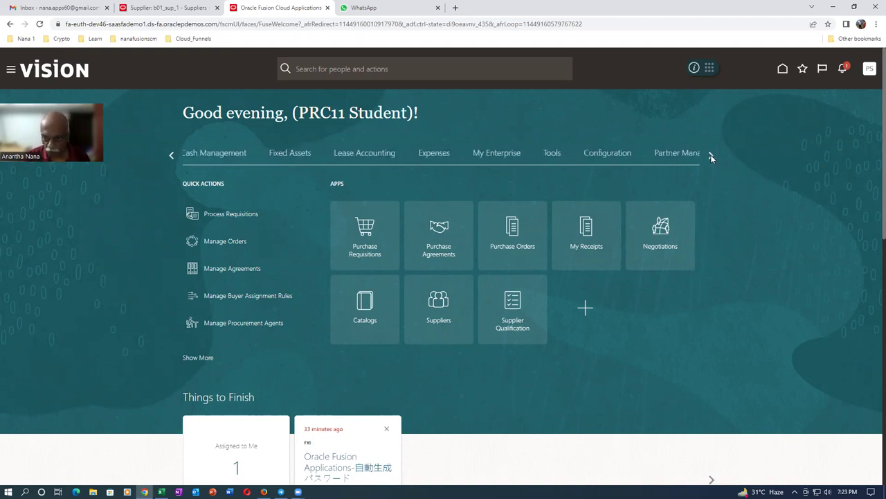
left_click(471, 155)
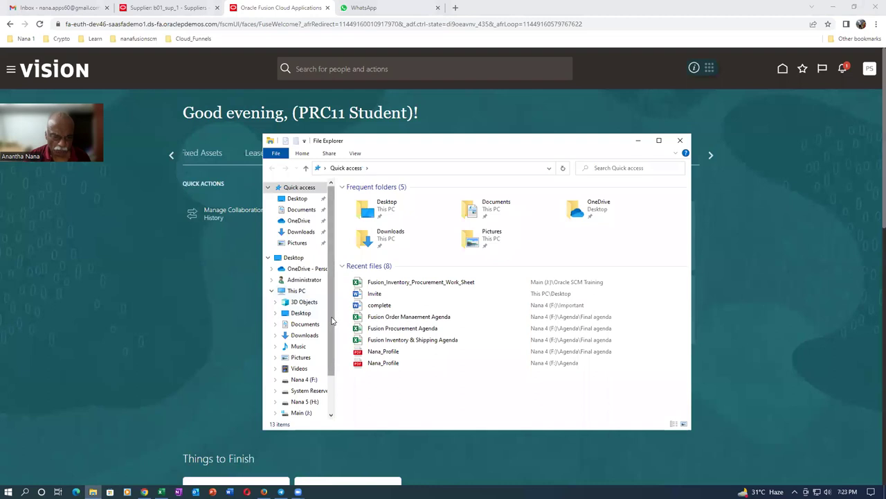
Search J:\Oracle SCM Training\Additional_Docs_Records_4 for 'role' documents.
left_click(301, 375)
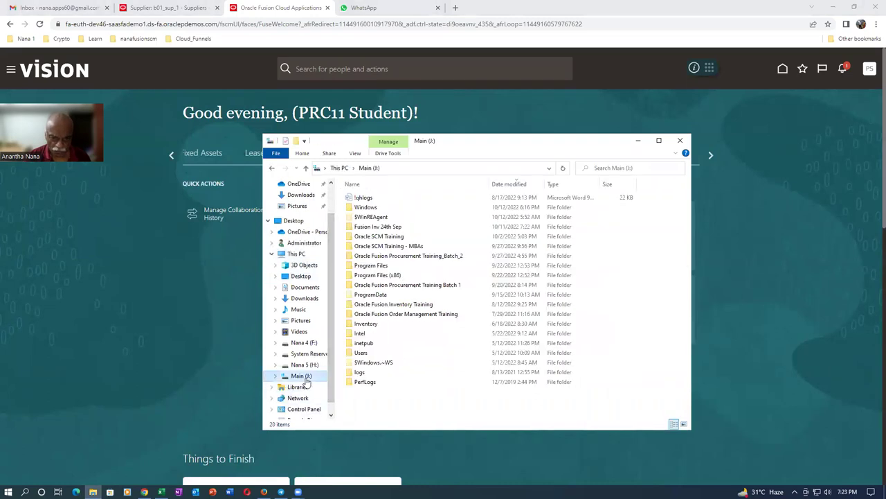
double_click(405, 238)
left_click(416, 228)
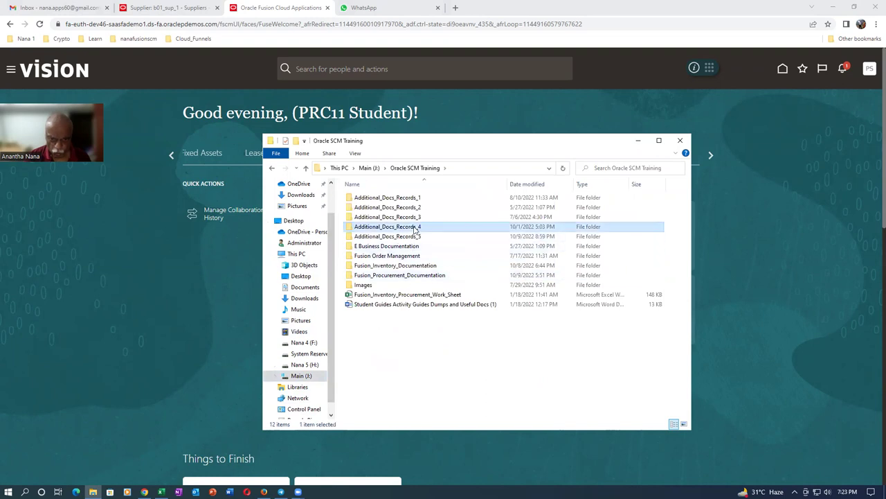
double_click(415, 229)
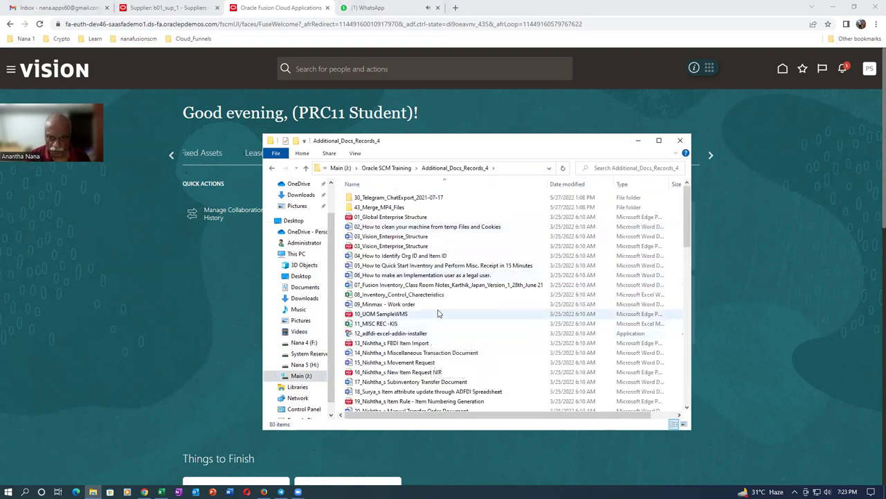
left_click(630, 167)
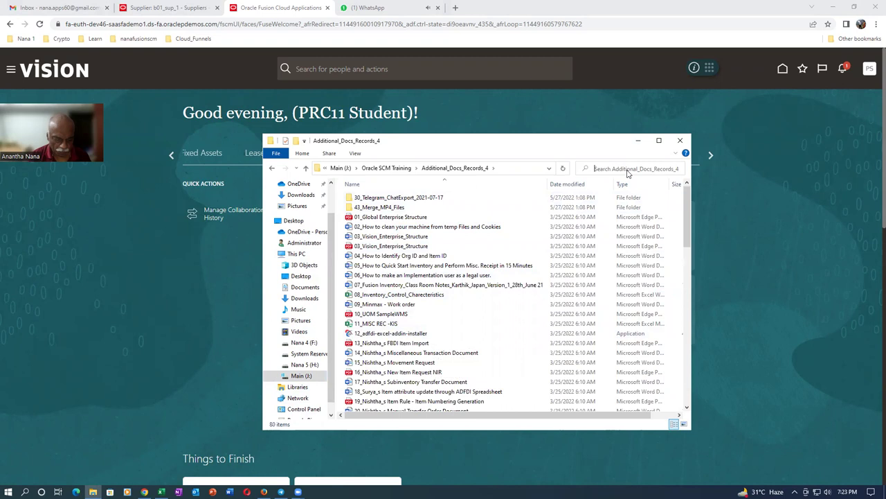
type("roles")
key("Return")
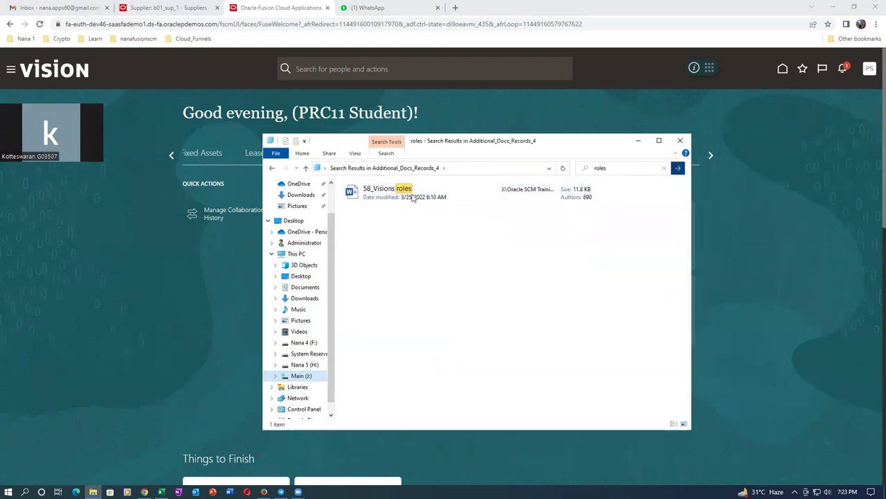
Open 58_Visions roles, select the PRC_ALL role name, and return to Oracle.
double_click(413, 193)
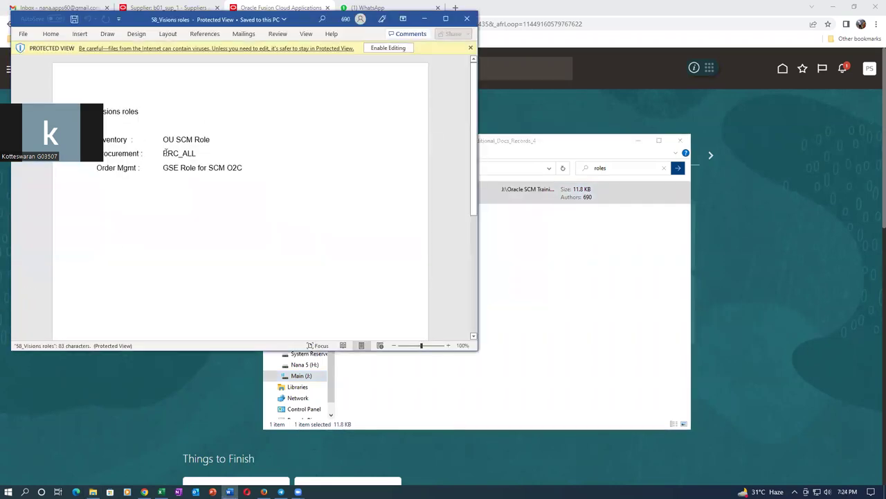
left_click_drag(163, 153, 198, 152)
key("ctrl+c")
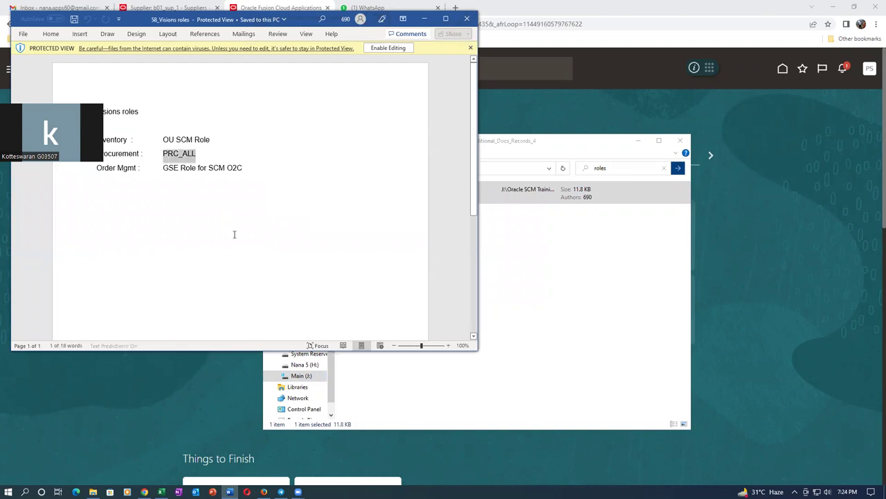
left_click(780, 261)
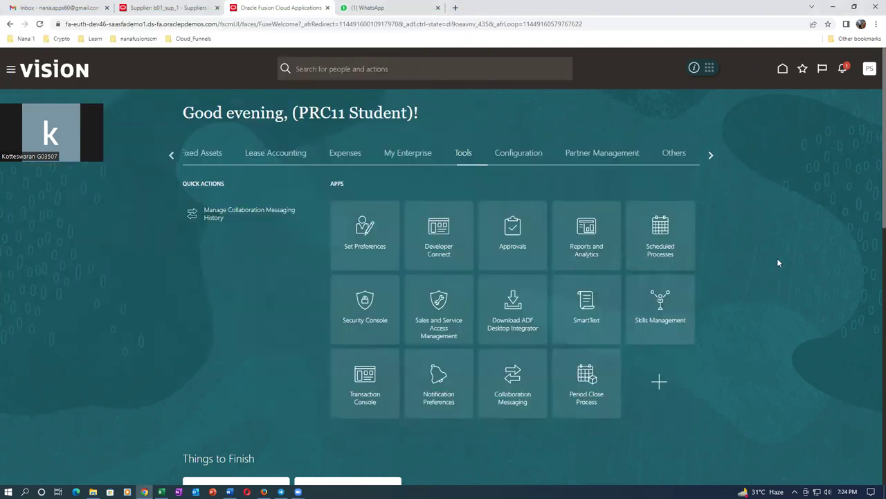
In the Security Console, find the scm10 student user account and open it for editing.
left_click(362, 323)
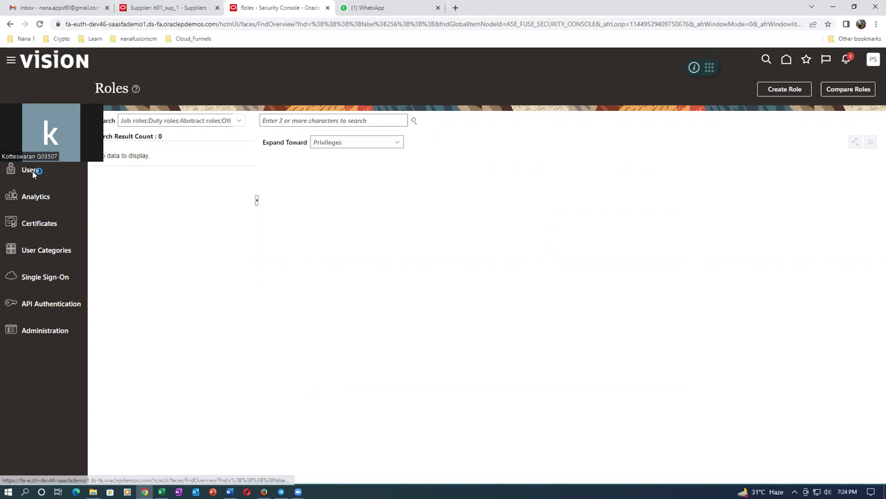
left_click(350, 121)
type("scm10")
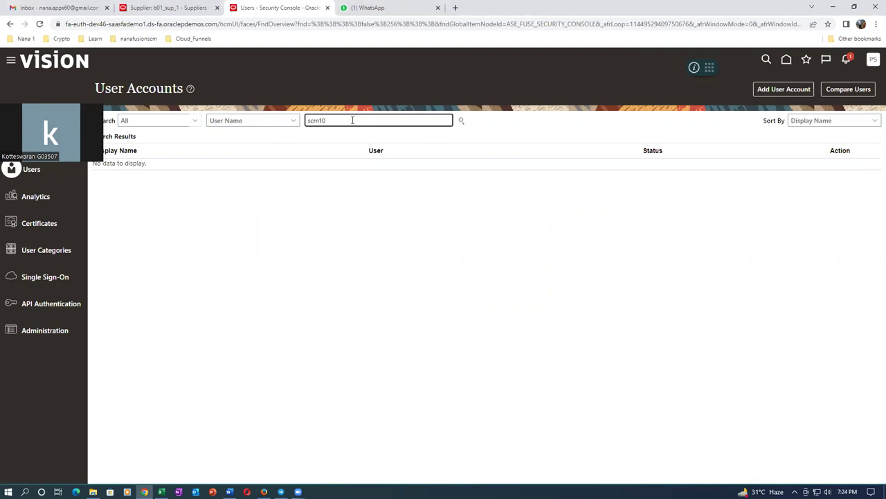
key("Return")
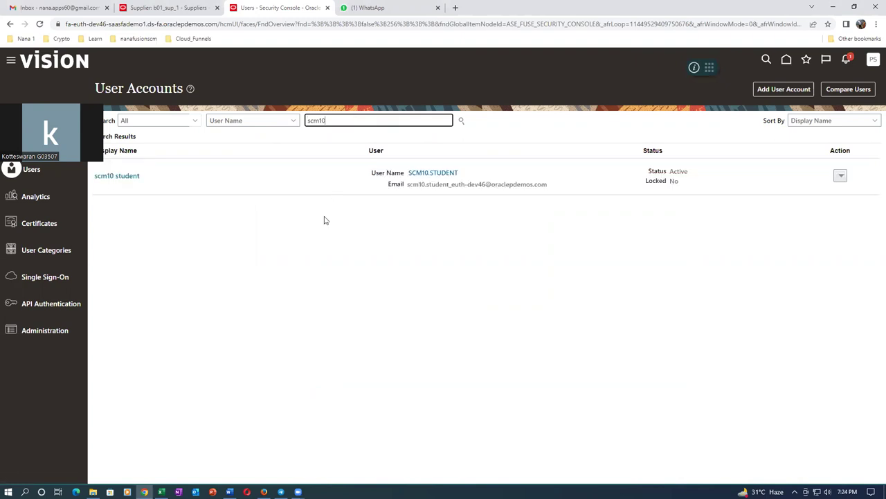
left_click(117, 177)
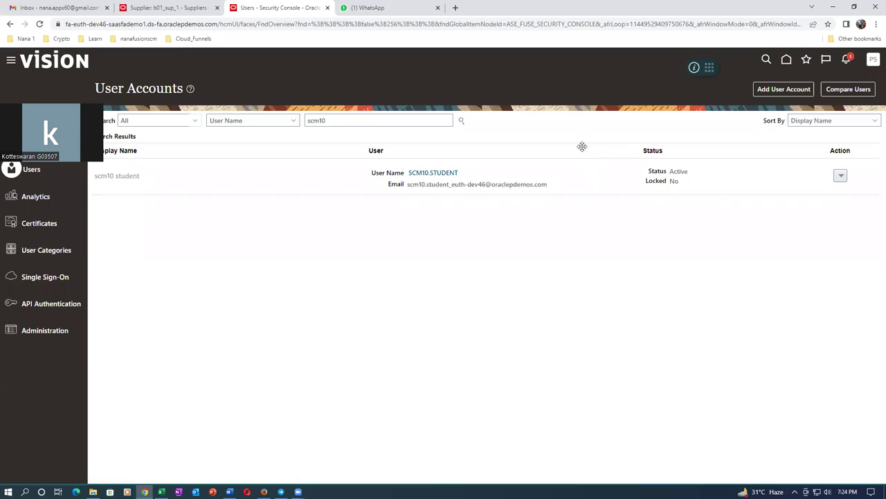
left_click(787, 91)
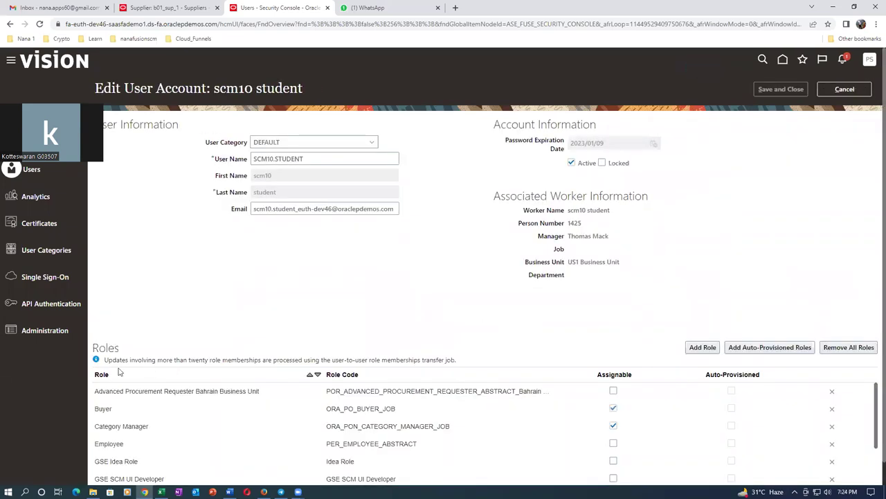
Paste PRC_ALL into the Add Role search and add it as scm10 student's role membership.
left_click(702, 347)
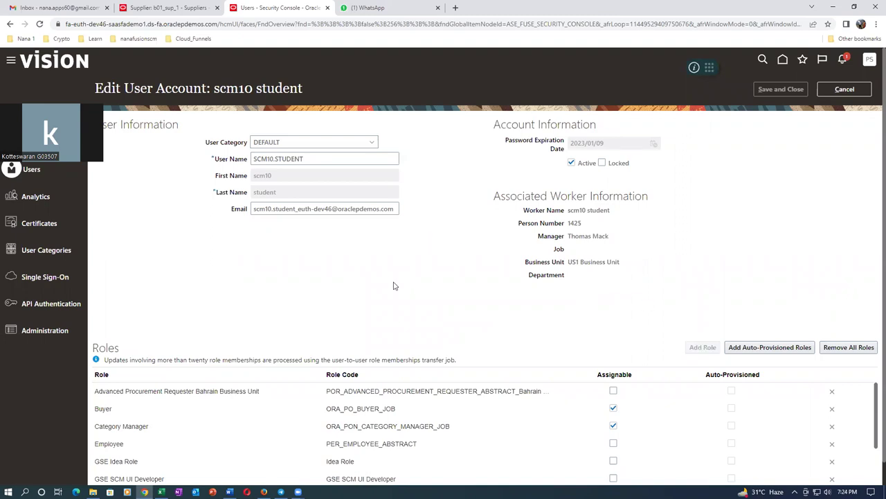
left_click(414, 175)
key("ctrl+v")
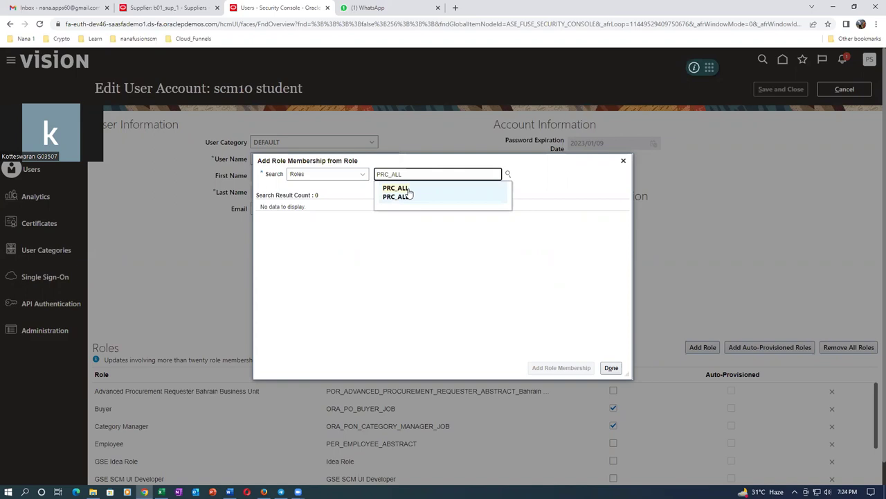
key("Return")
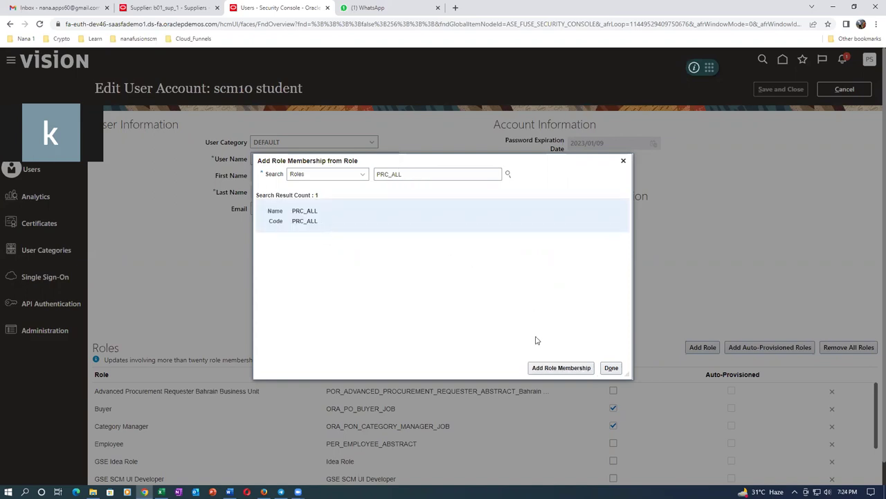
left_click(556, 371)
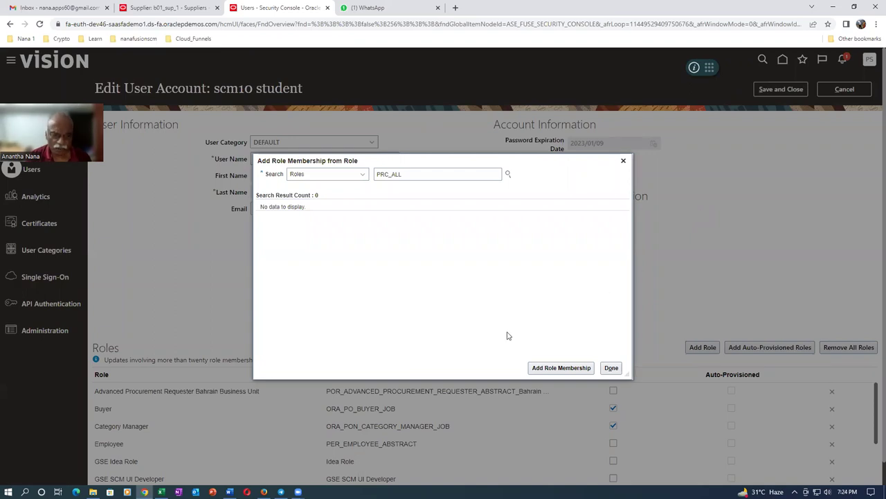
left_click(610, 367)
scroll(142, 314, "down", 1)
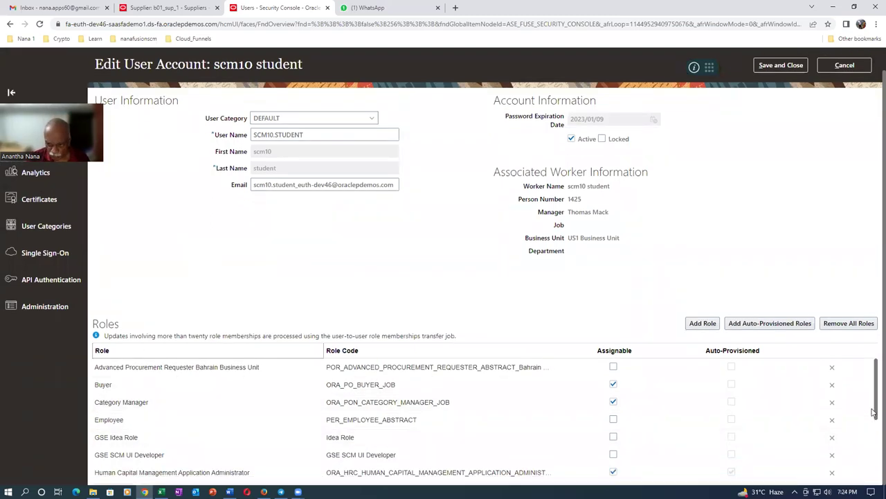
left_click_drag(874, 409, 874, 479)
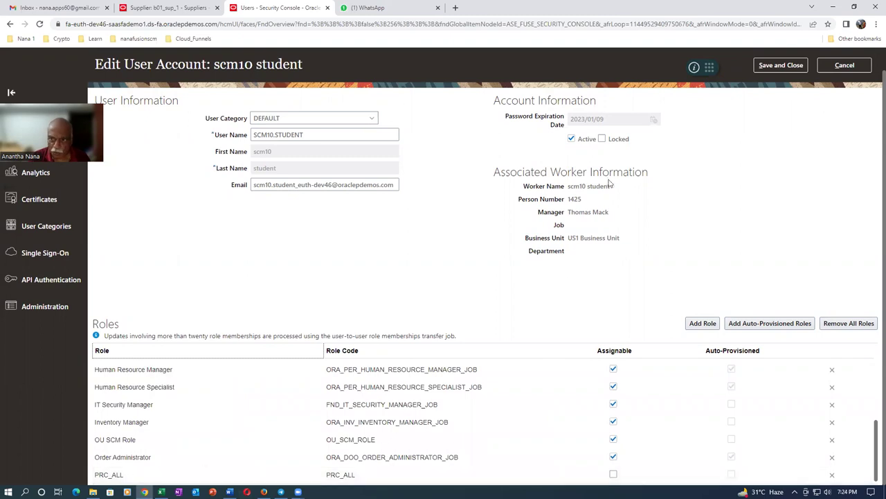
scroll(874, 122, "up", 1)
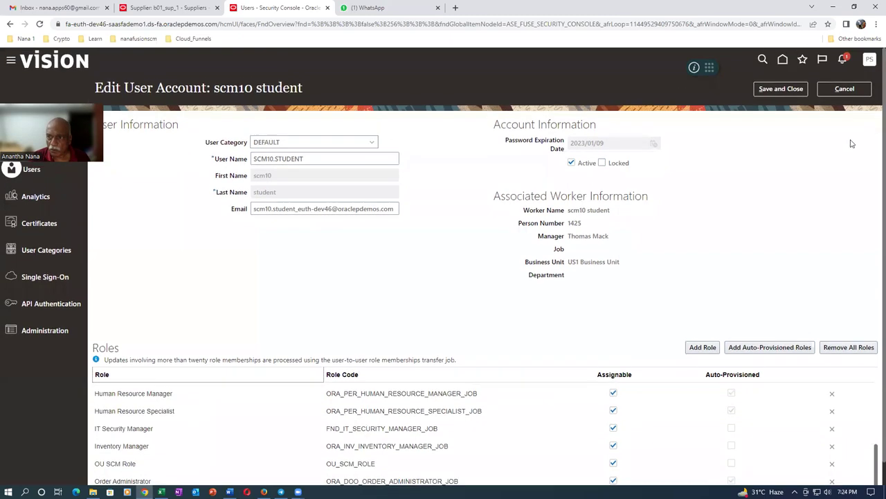
Save and close scm10 student's account with the new PRC_ALL role.
left_click(788, 89)
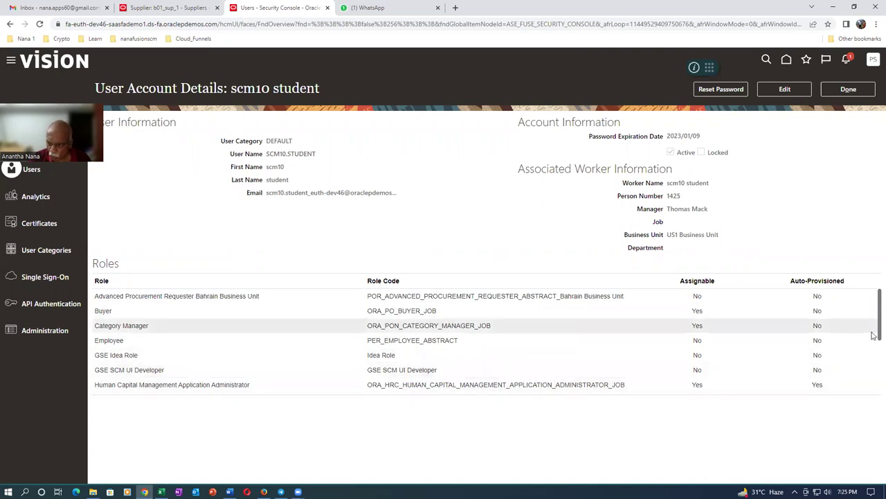
scroll(873, 337, "down", 3)
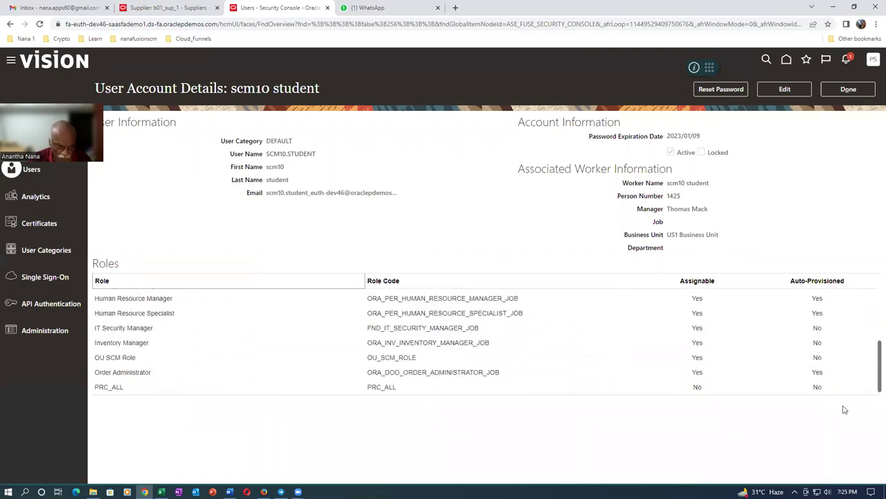
left_click(848, 88)
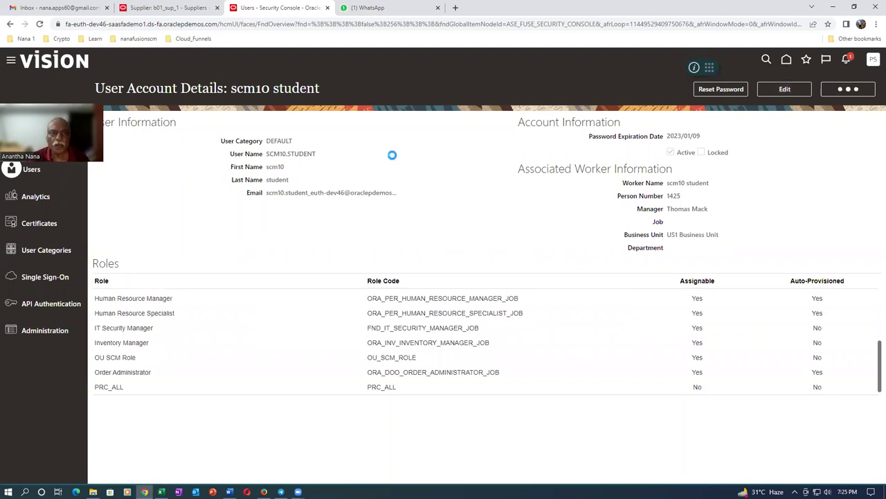
Change the user search to scm11 and open scm11 student's account details.
left_click(347, 119)
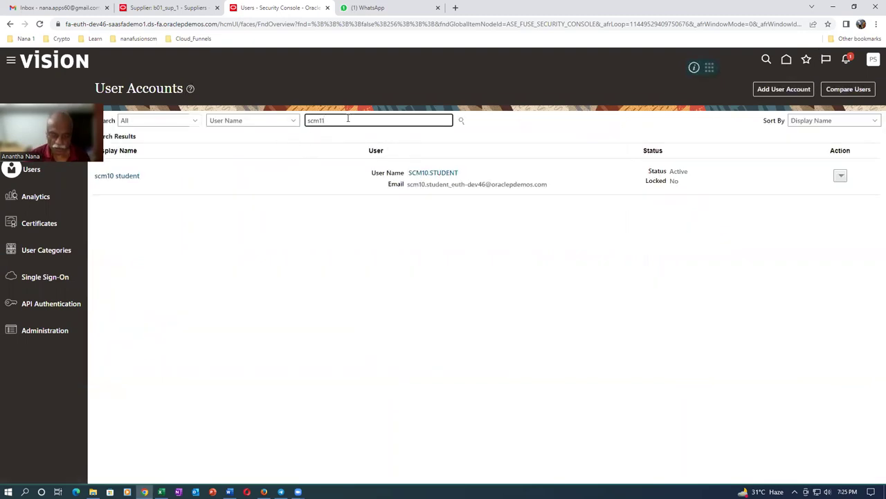
type("1")
key("Return")
left_click(116, 175)
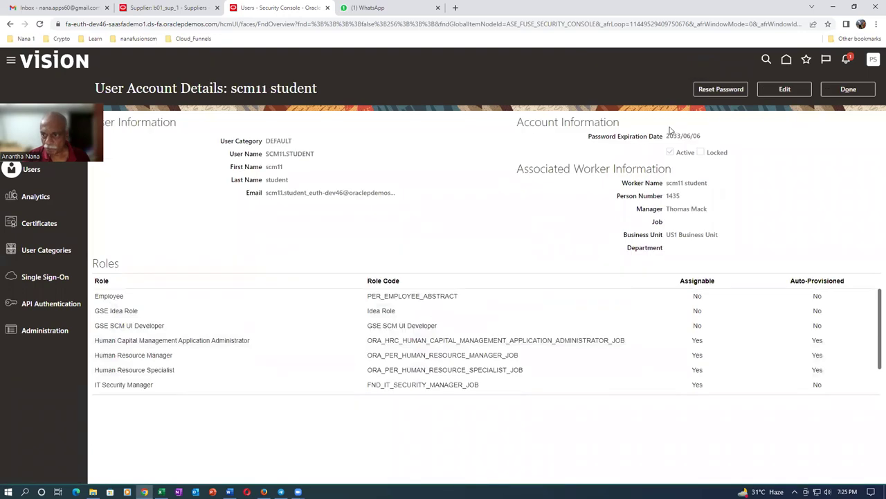
Edit scm11 student, add the PRC_ALL role membership, and save the account.
left_click(766, 93)
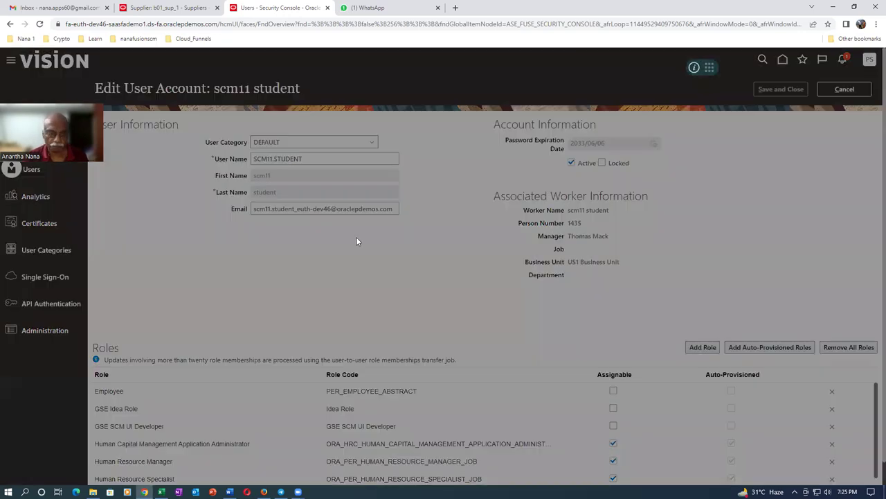
type("PRC_ALL")
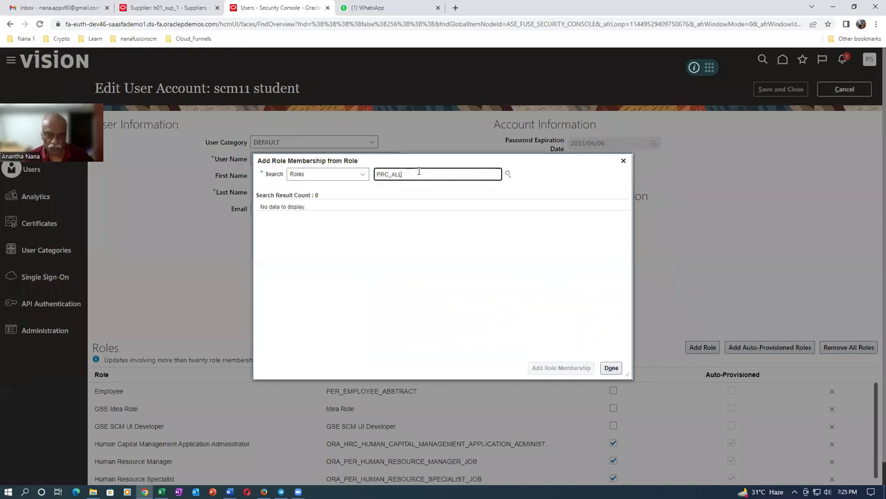
left_click(396, 194)
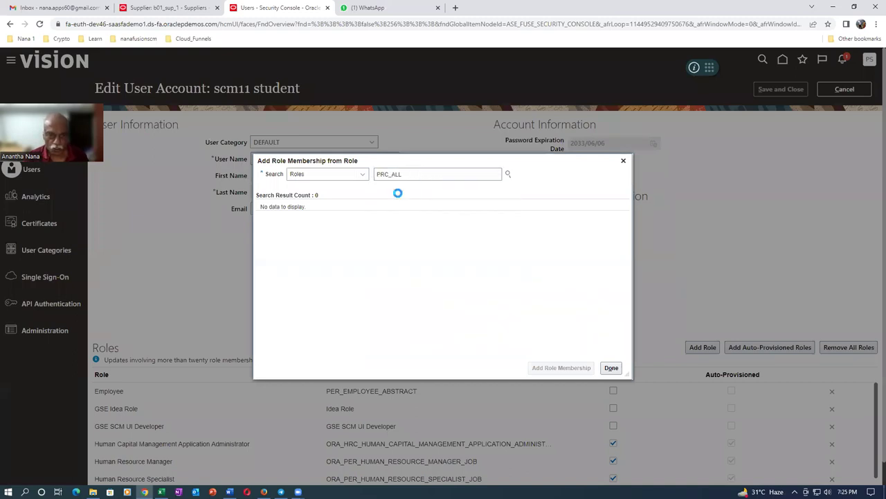
left_click(562, 367)
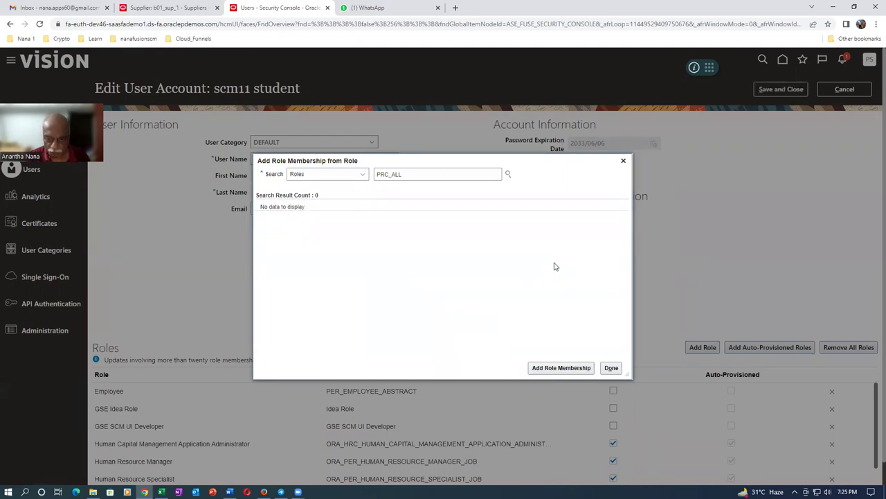
left_click(611, 367)
scroll(482, 325, "down", 1)
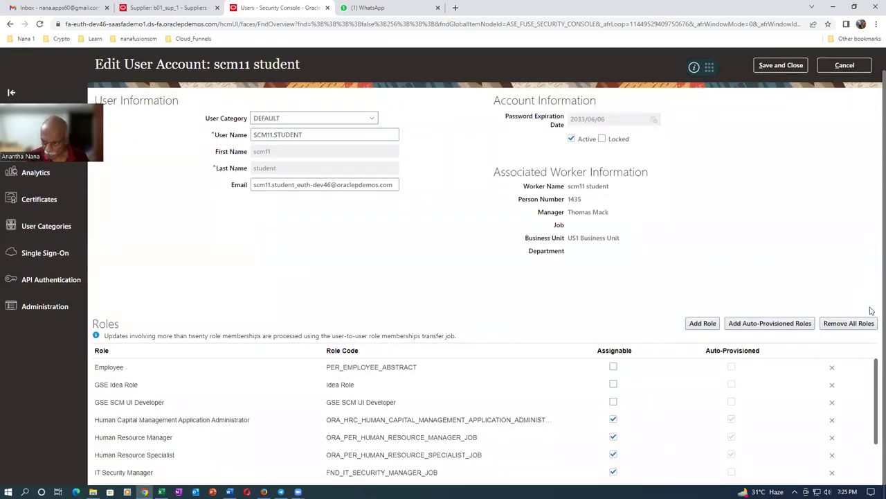
left_click_drag(874, 380, 873, 346)
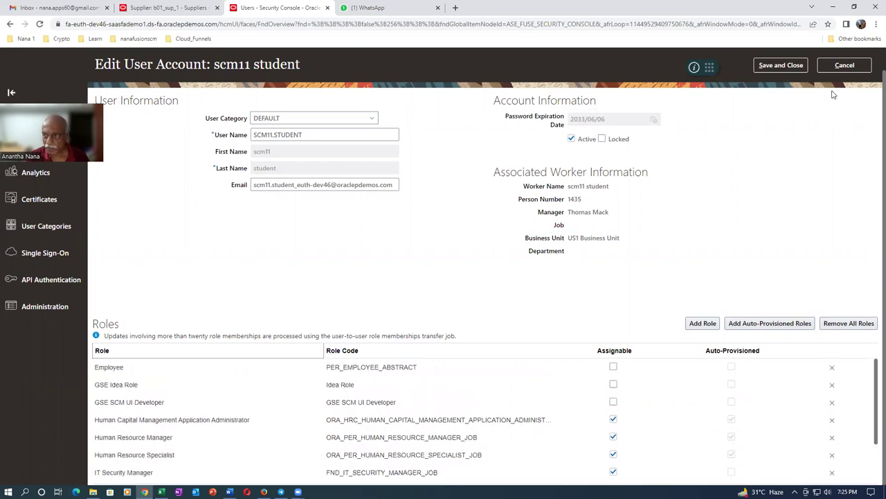
left_click(776, 66)
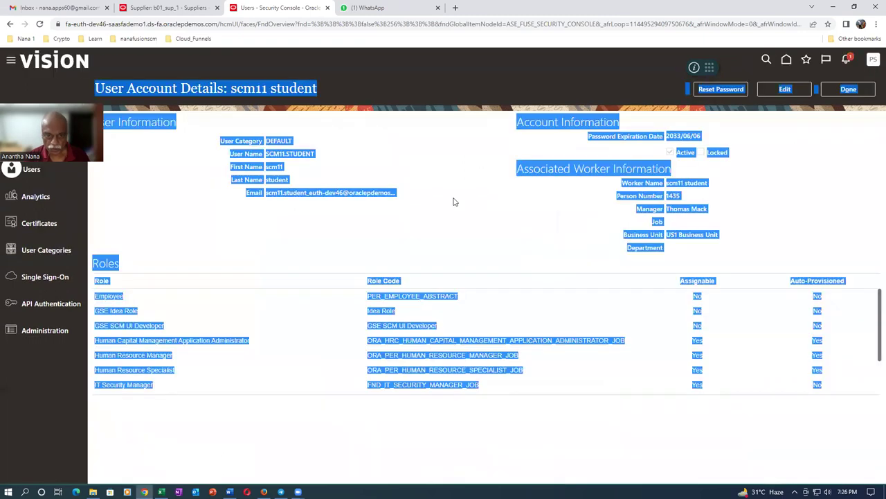
Return to the user search, broaden it to scm1, and reopen scm11 student's account.
left_click(849, 90)
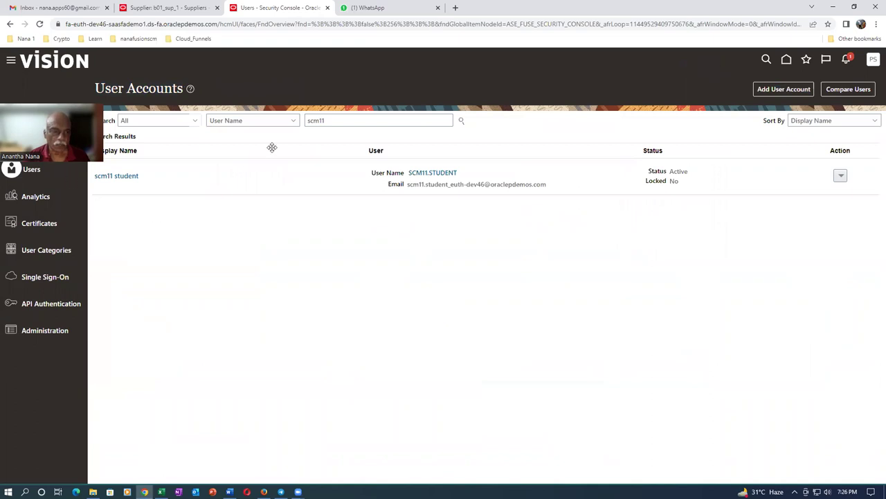
left_click(340, 121)
key("BackSpace")
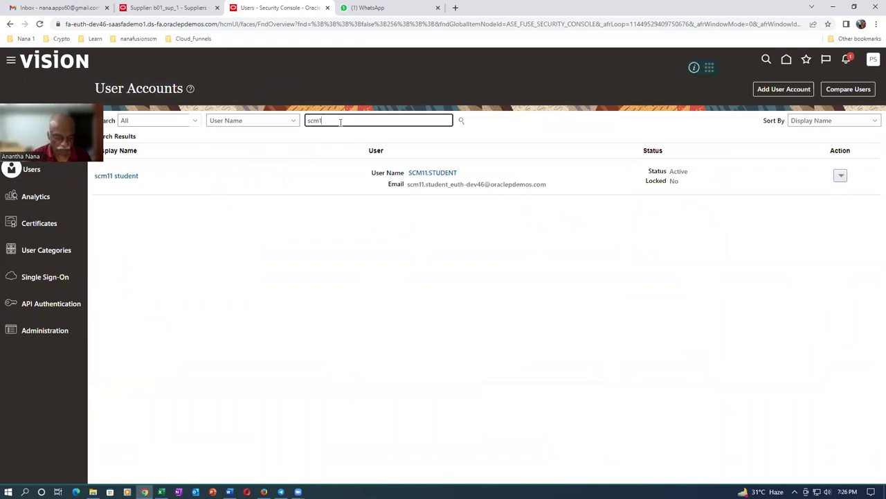
left_click(117, 176)
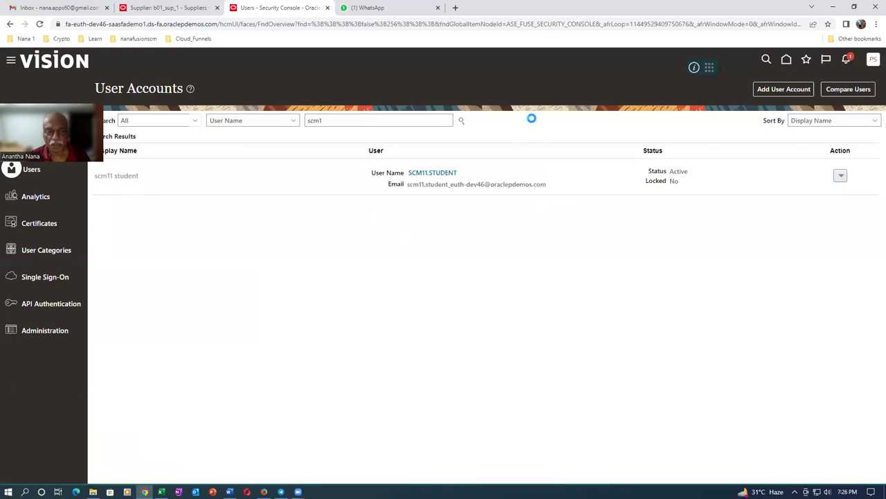
Reset scm11 student's password manually, entering and confirming the new password.
left_click(721, 89)
left_click(264, 244)
left_click(352, 261)
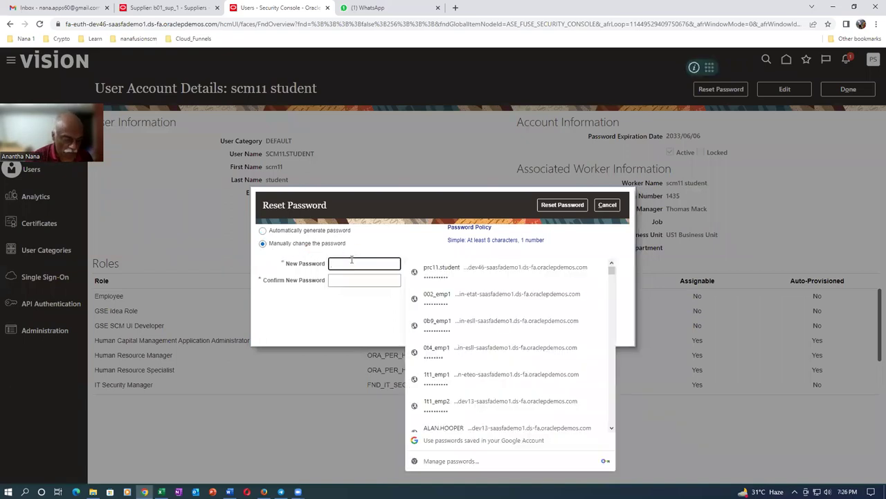
type("•••••••")
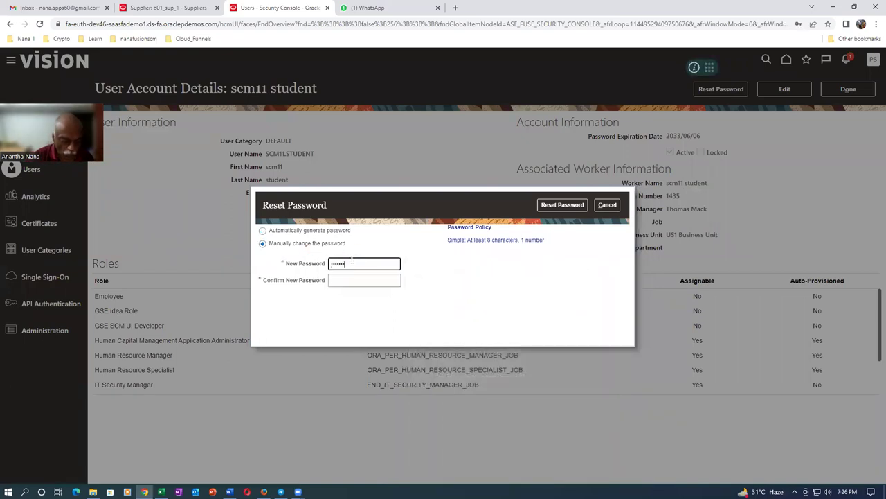
key("Tab")
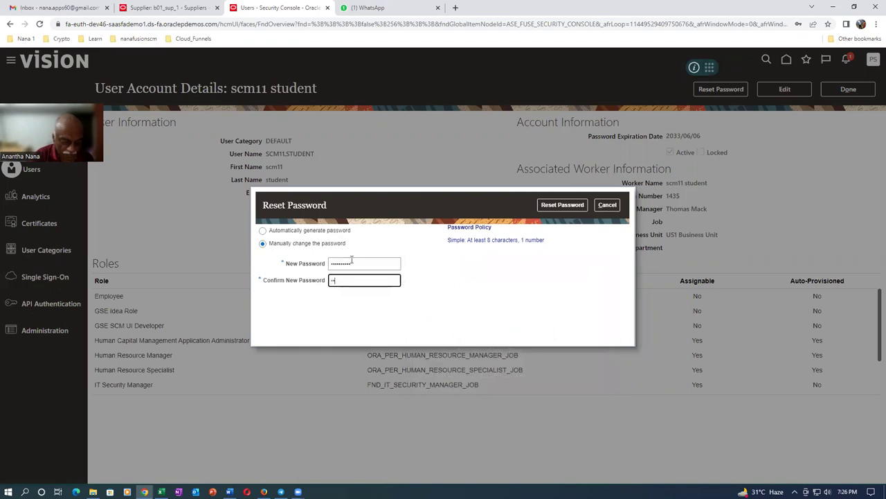
type("•••••••••")
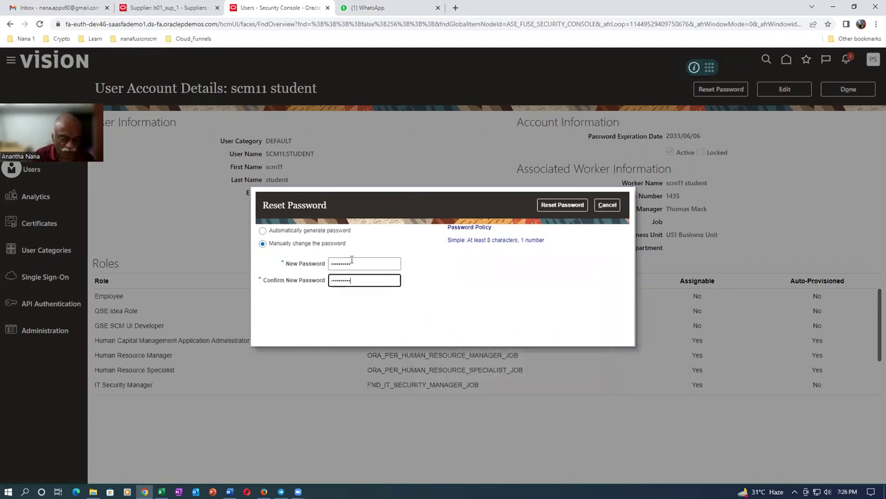
left_click(559, 206)
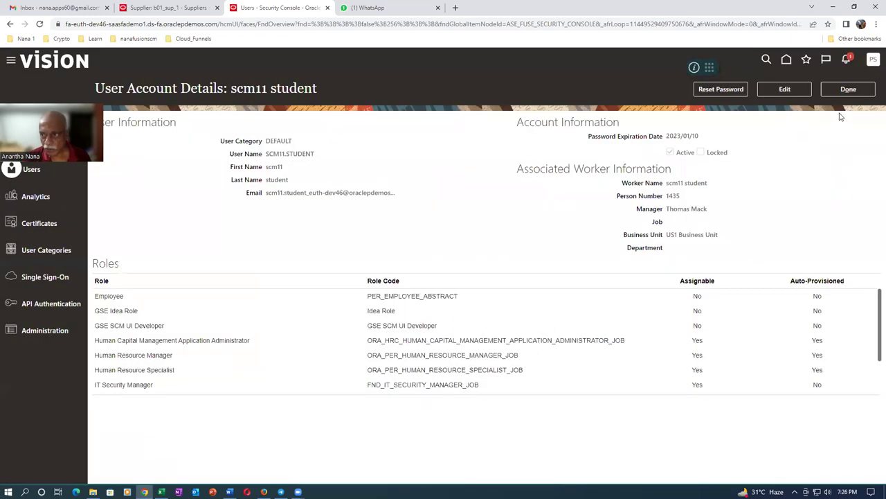
left_click(837, 91)
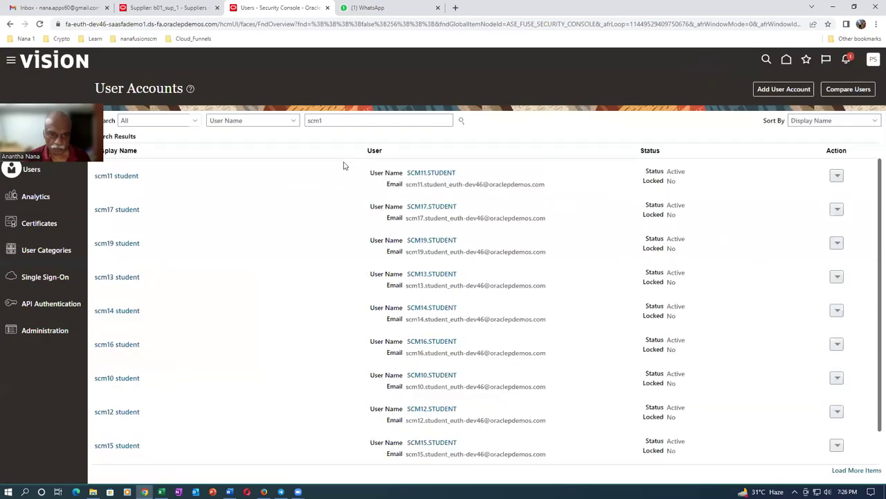
Search for the scm12 student user and open its account details.
type("scm")
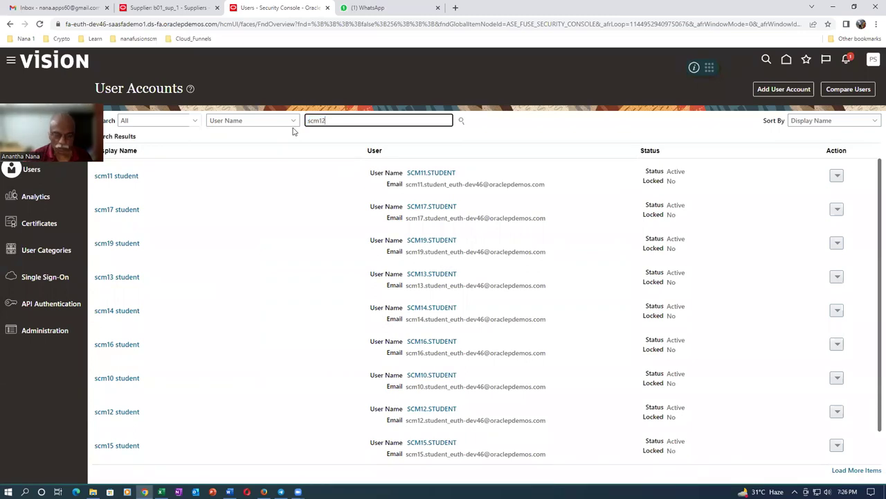
key("Return")
left_click(101, 178)
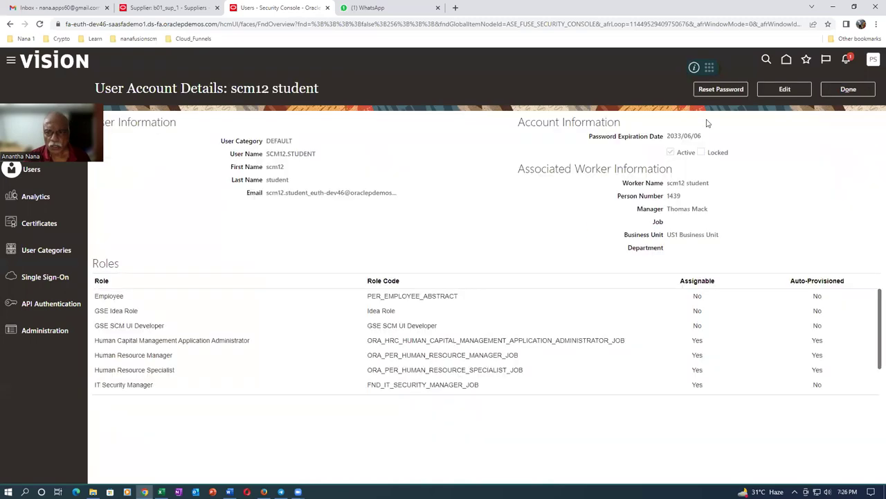
Reset scm12's password manually, entering the new password and its confirmation.
left_click(710, 91)
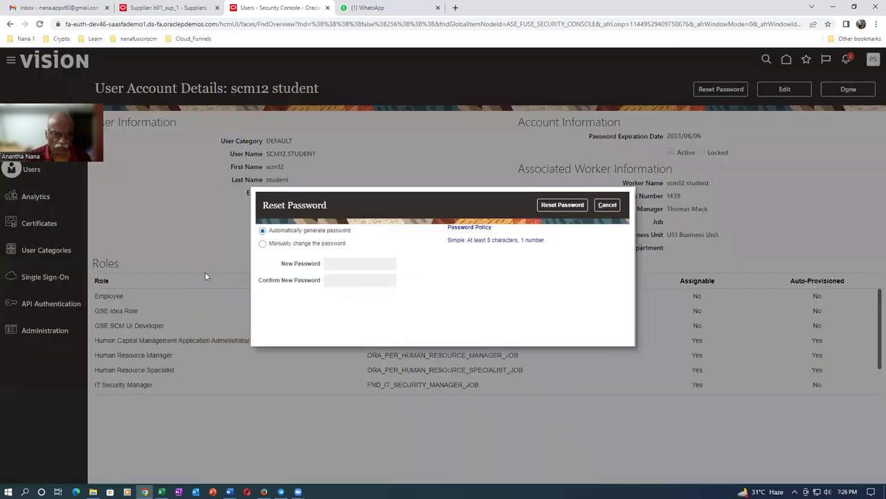
left_click(263, 243)
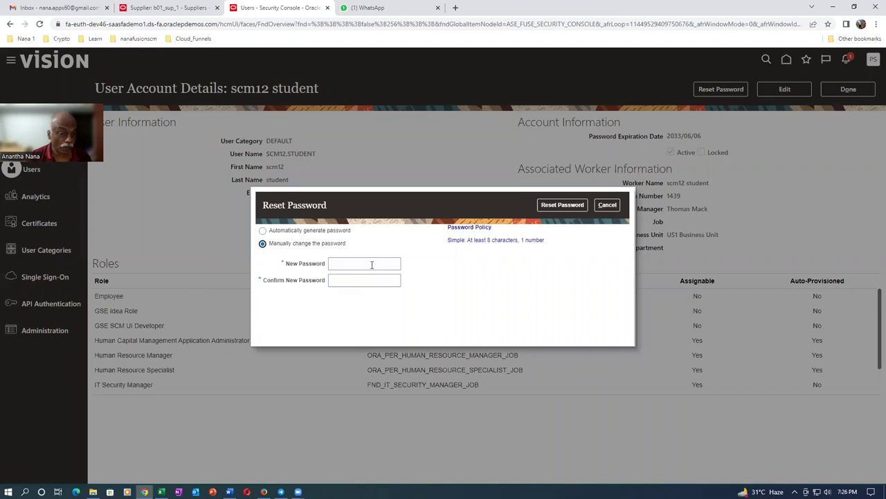
left_click(372, 265)
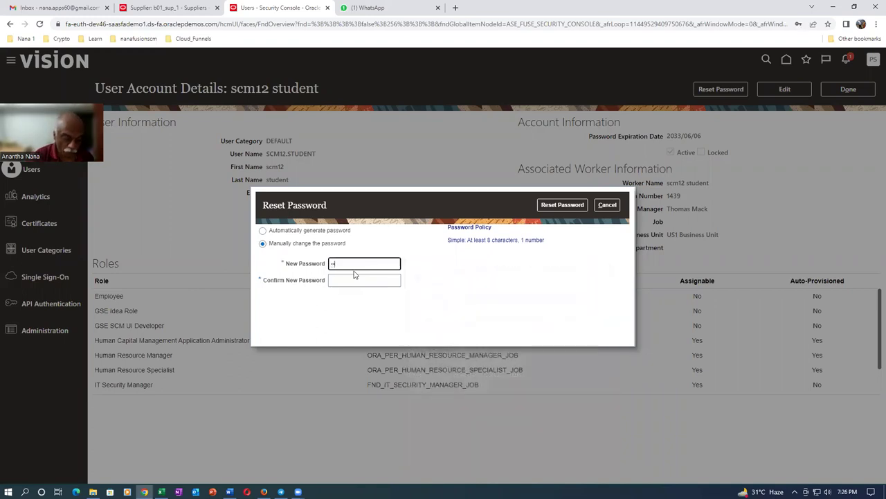
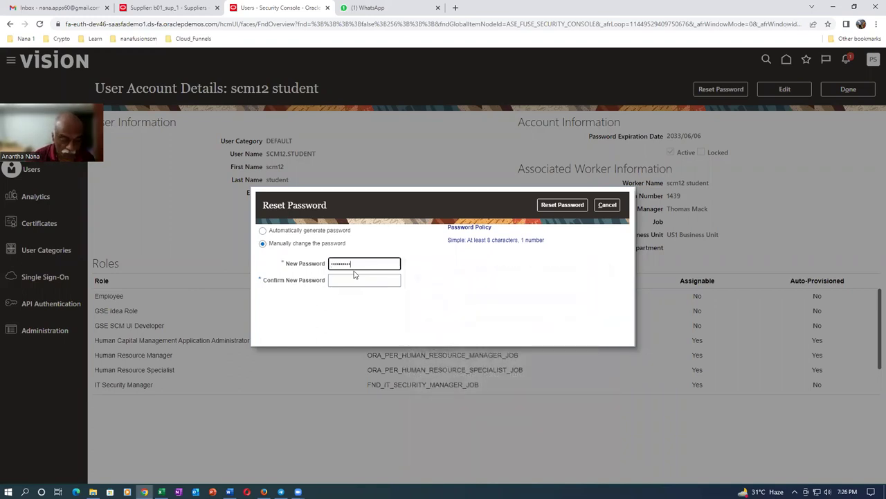
key("Tab")
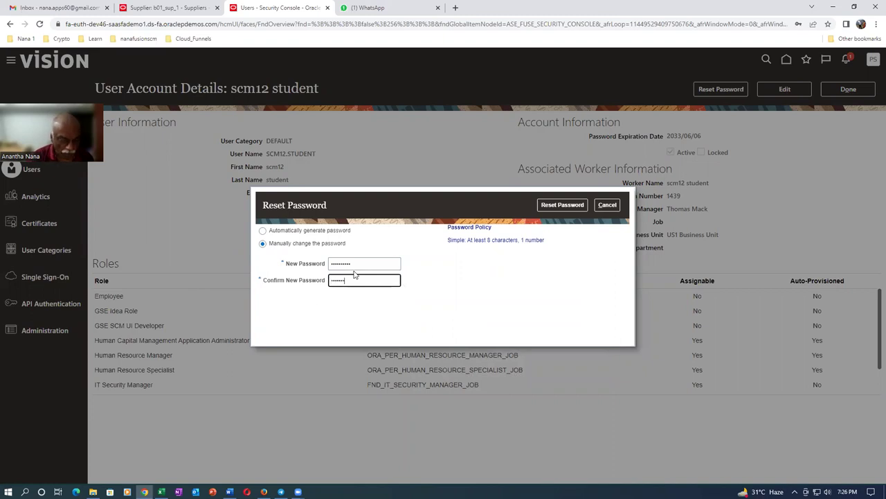
left_click(575, 207)
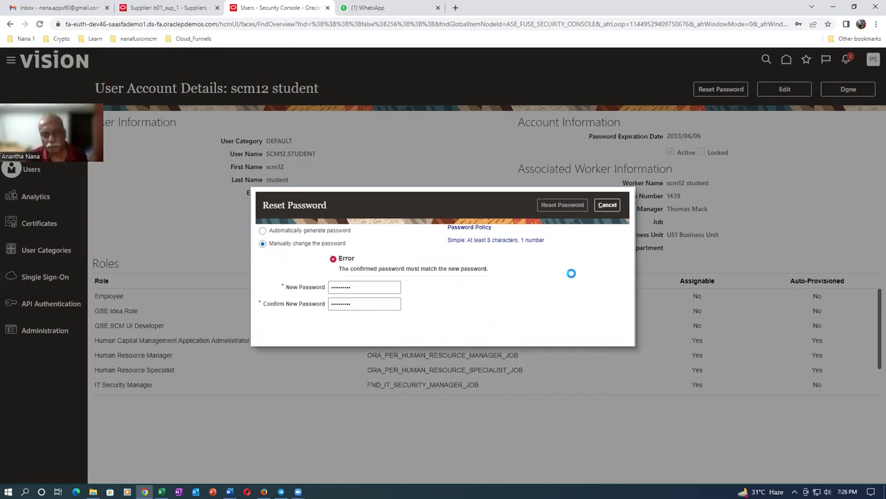
Correct the new password and its confirmation, then submit the reset again.
key("shift+Tab")
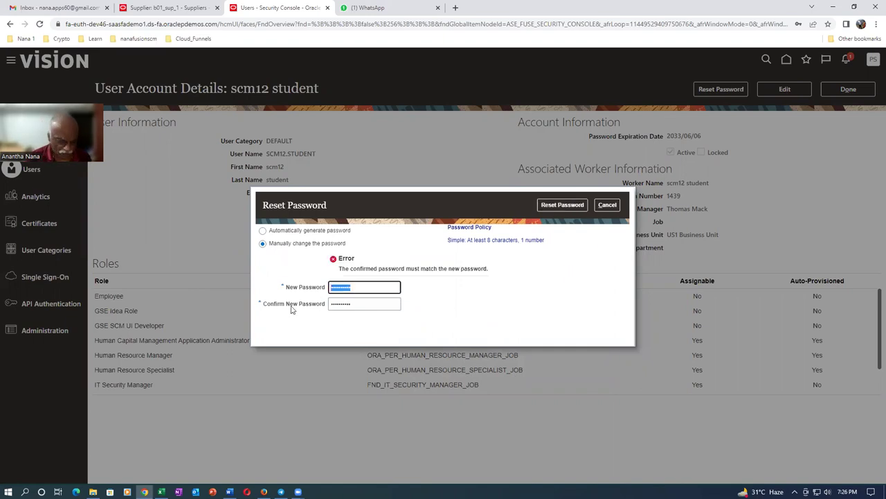
type("W")
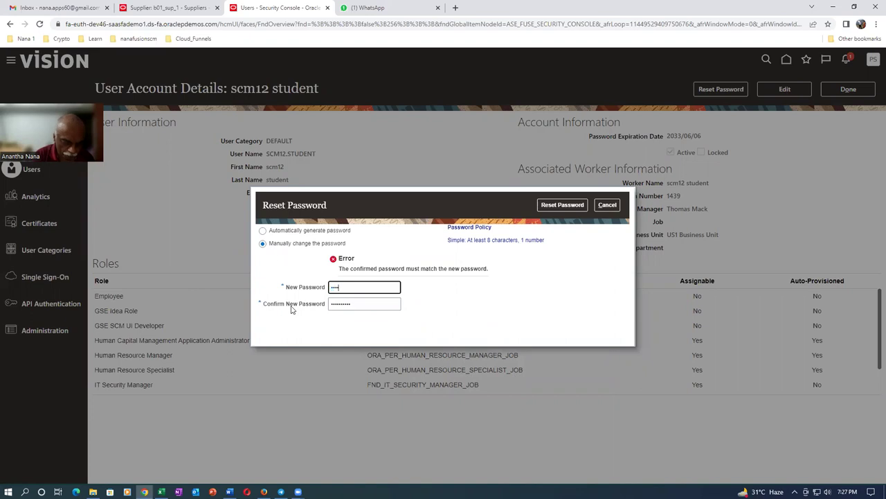
key("Tab")
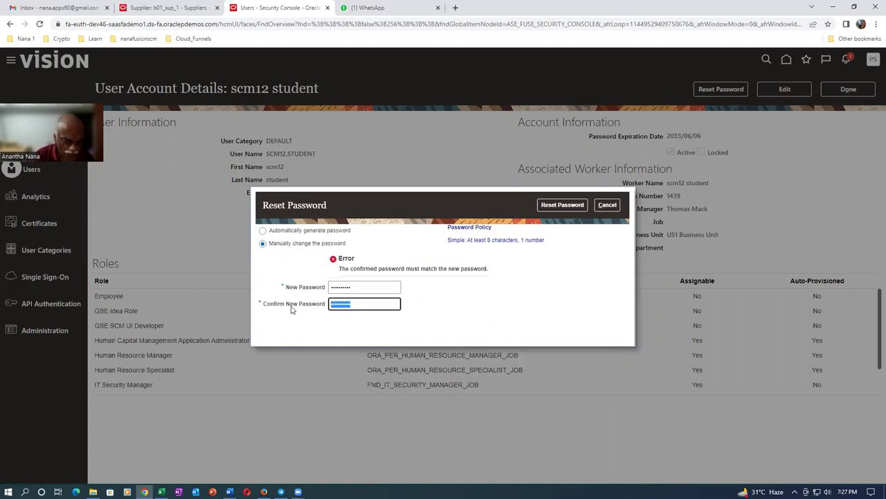
type("W")
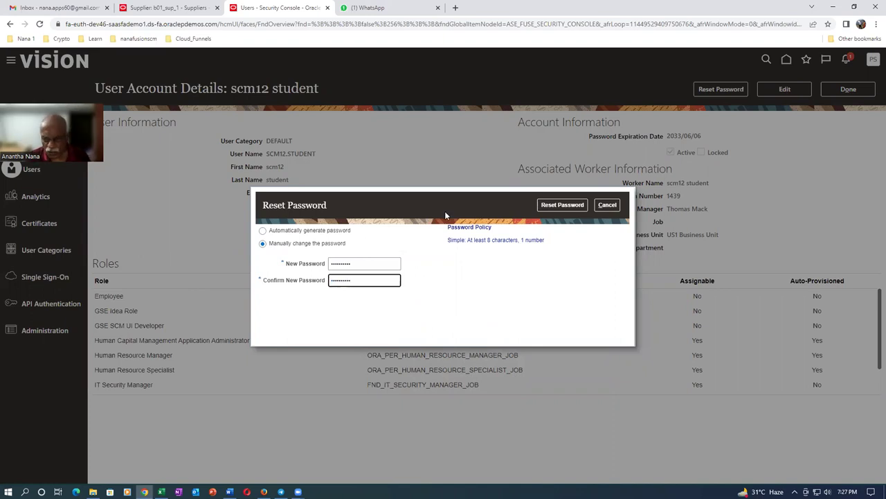
left_click(545, 205)
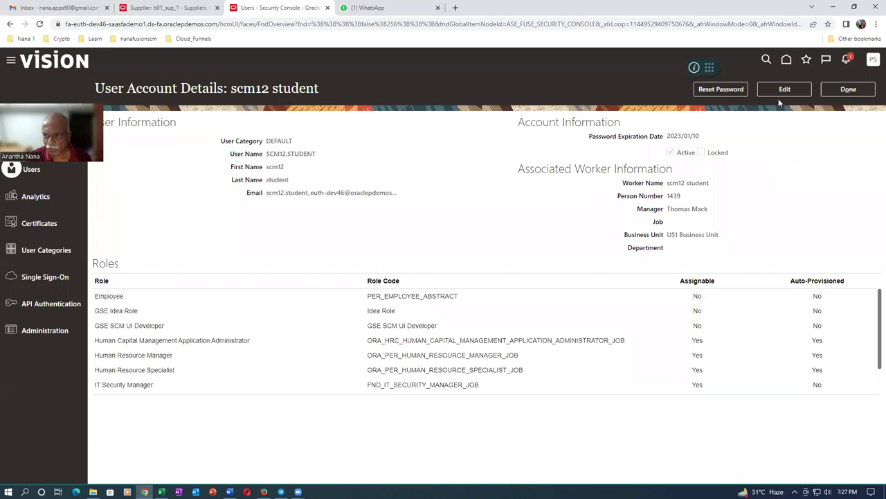
left_click(777, 96)
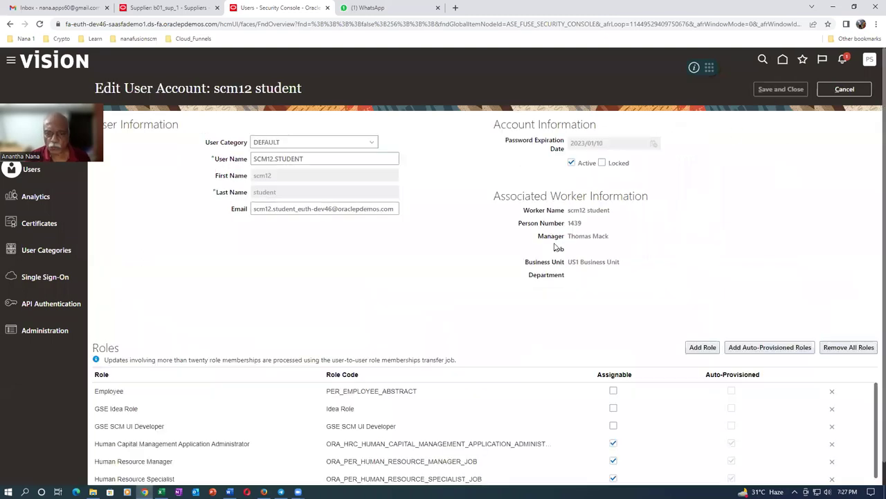
Search for PRC_ALL, add its role membership, and confirm it appears in scm12's role list.
left_click(701, 346)
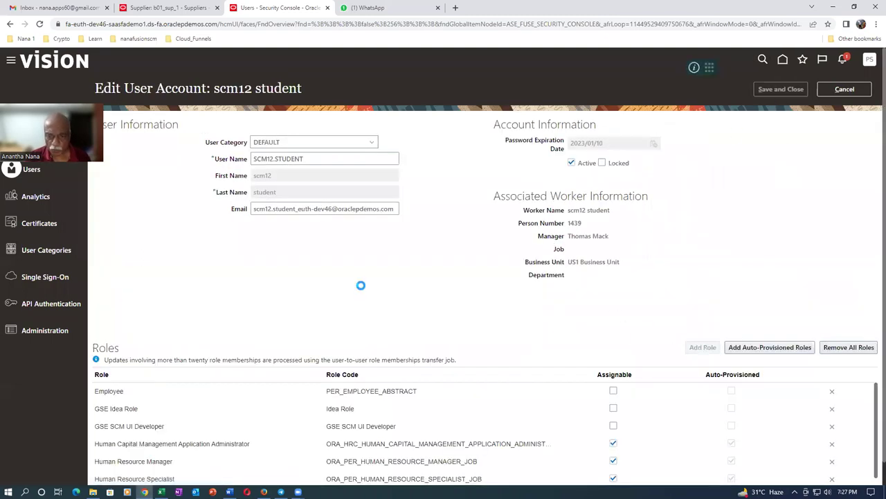
left_click(392, 173)
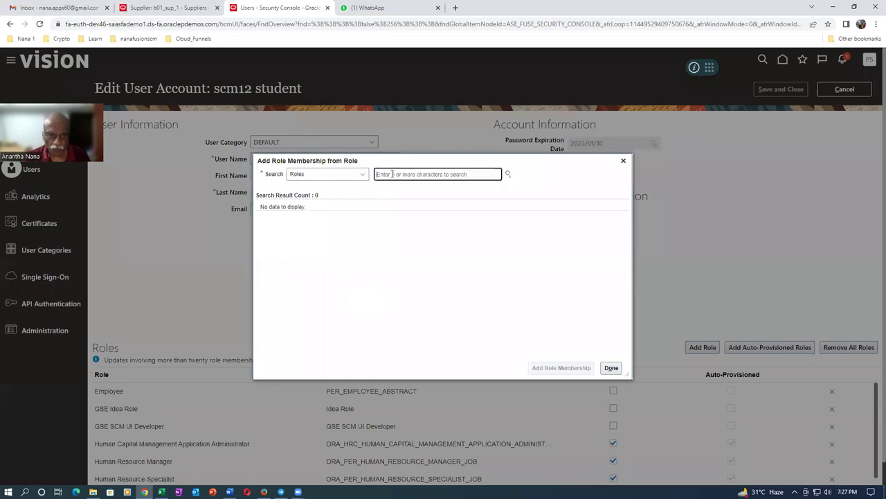
type("PRC_ALL")
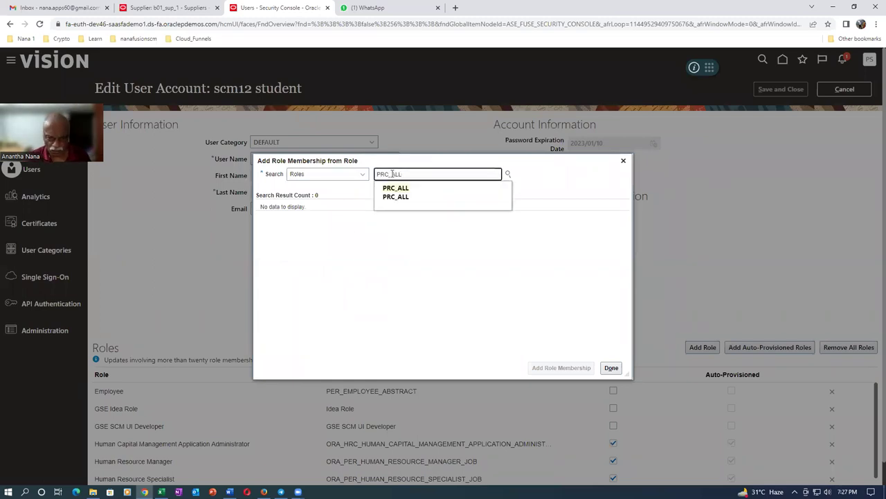
left_click(394, 187)
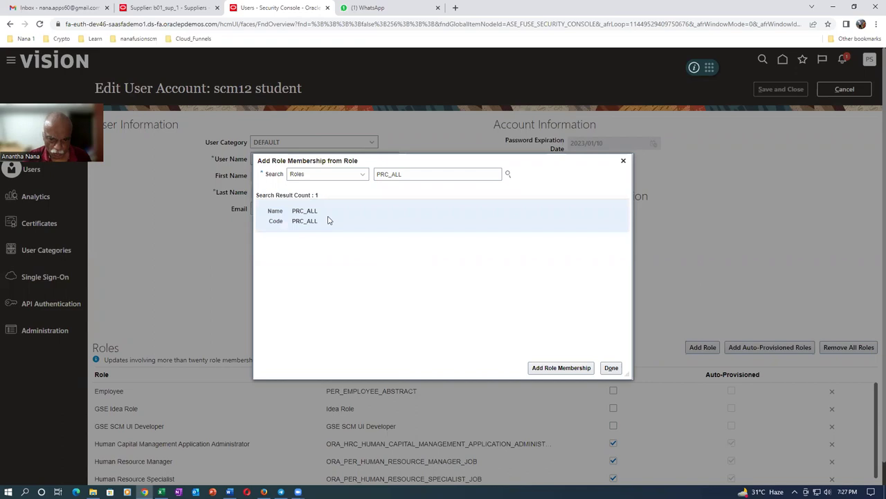
left_click(562, 367)
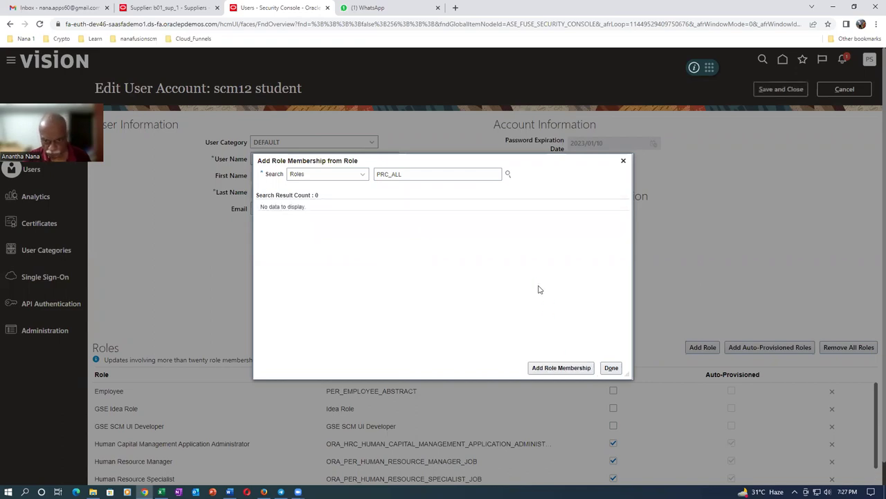
left_click(611, 368)
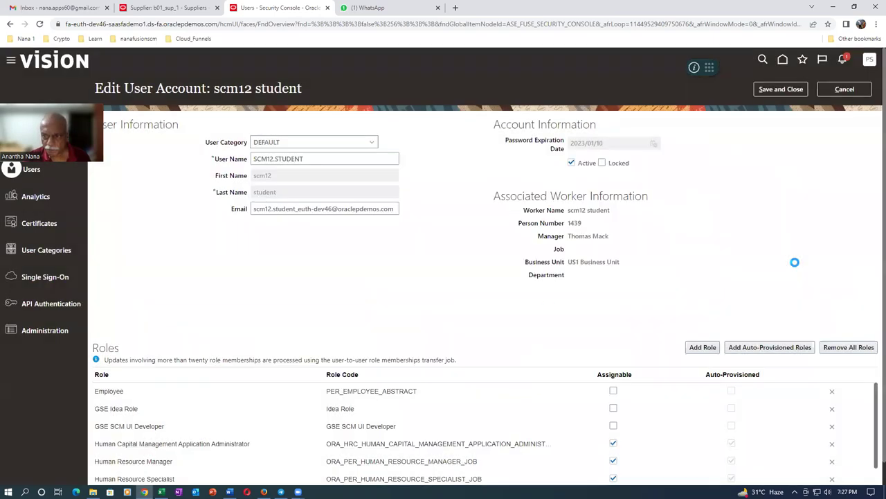
scroll(796, 270, "down", 1)
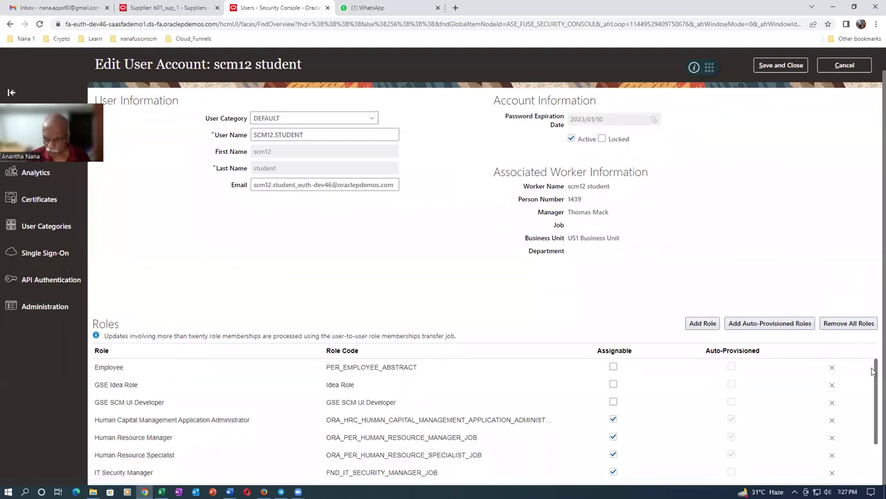
left_click_drag(872, 373, 873, 415)
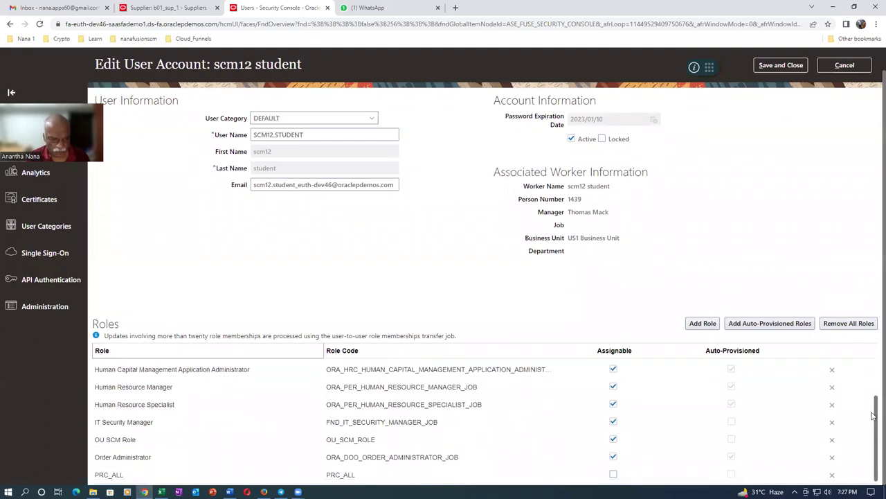
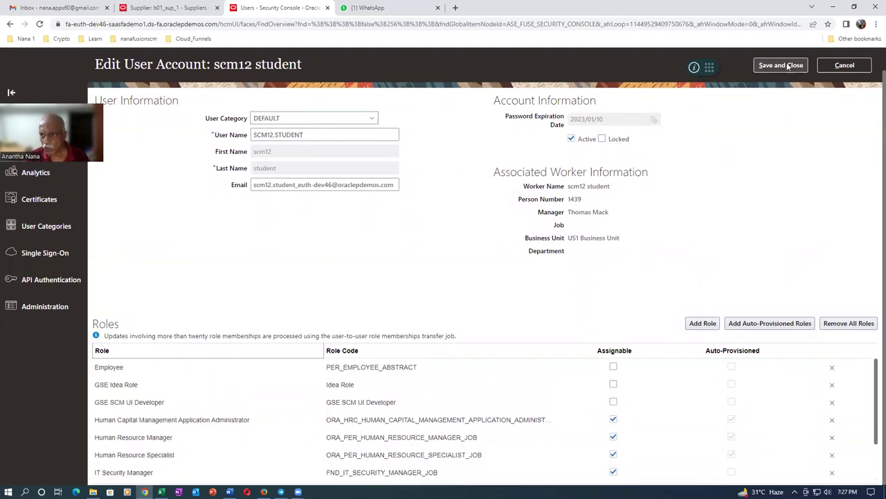
Save the user account's role changes, finish, and return to the application home page.
left_click(788, 66)
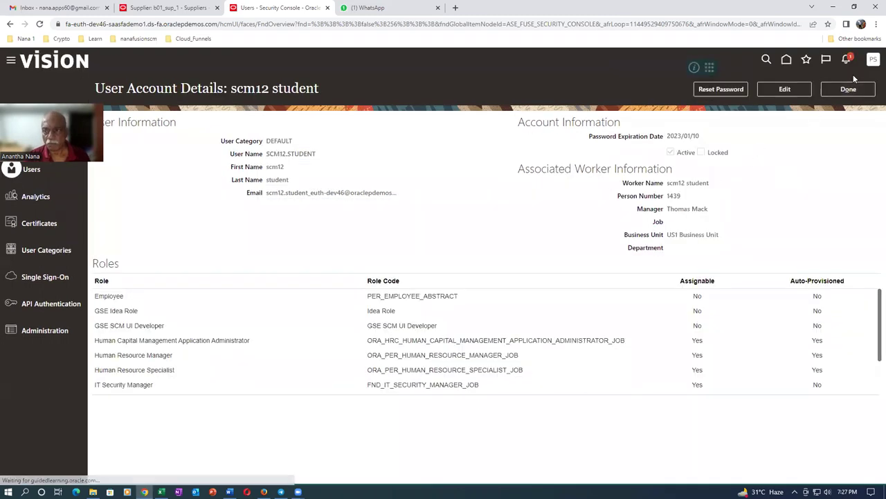
left_click(848, 89)
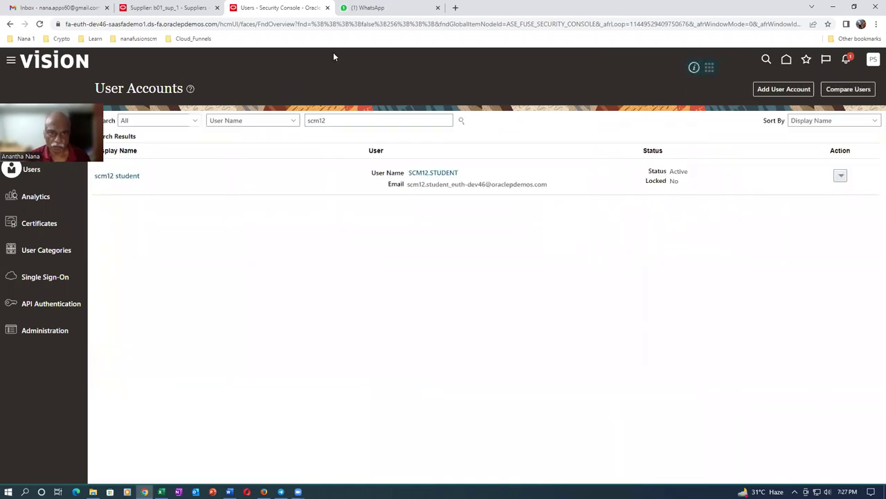
left_click(372, 8)
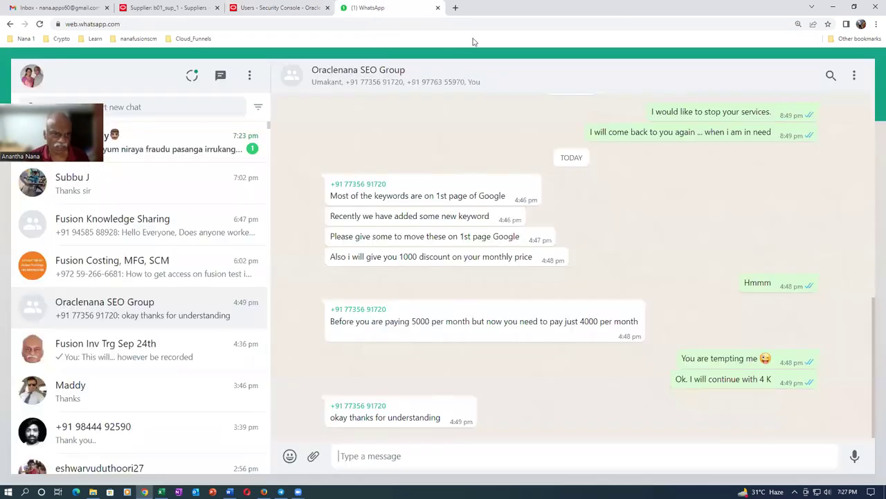
left_click(256, 9)
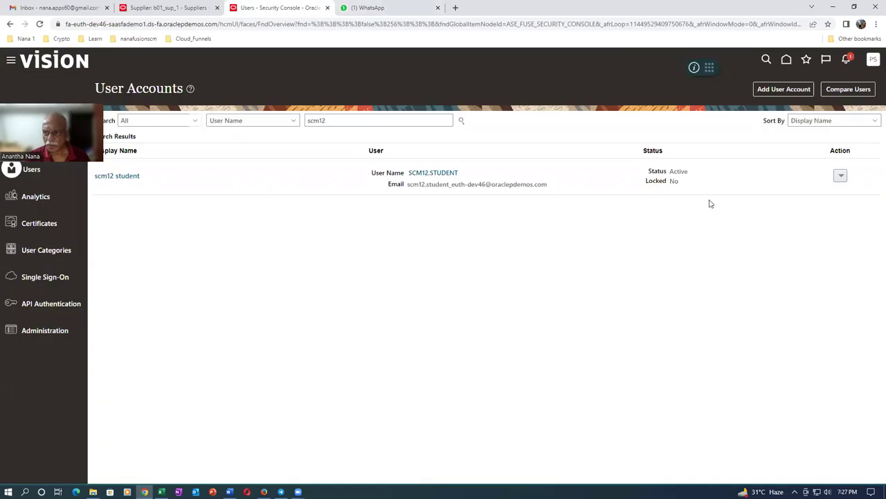
left_click(787, 60)
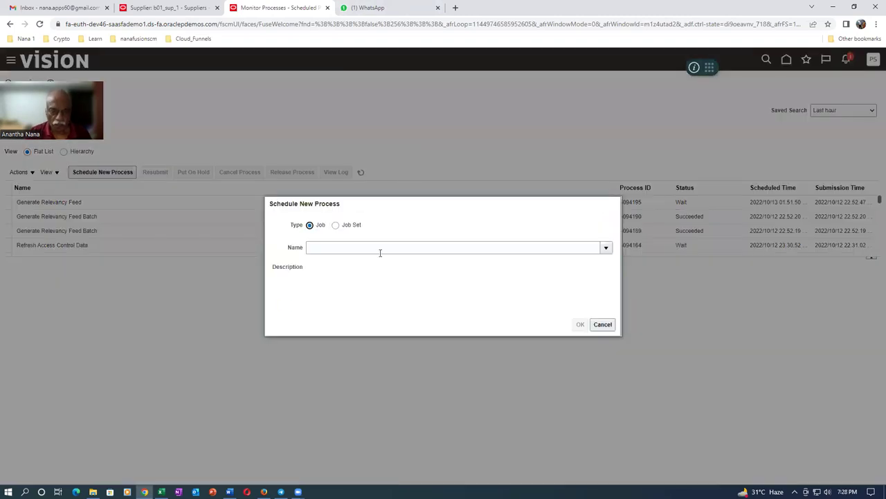
Search for the job name pattern import%user% in Schedule New Process, then bring up the Approvals browser.
left_click(377, 249)
type("impo")
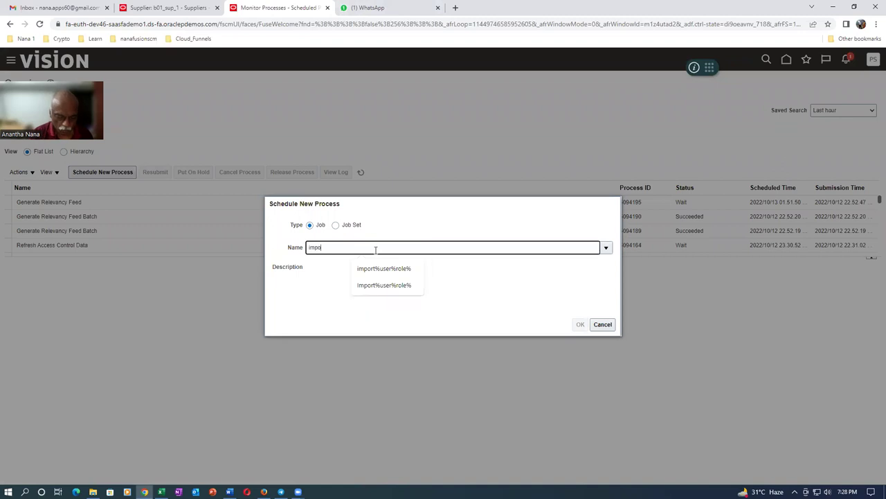
type("rt%use")
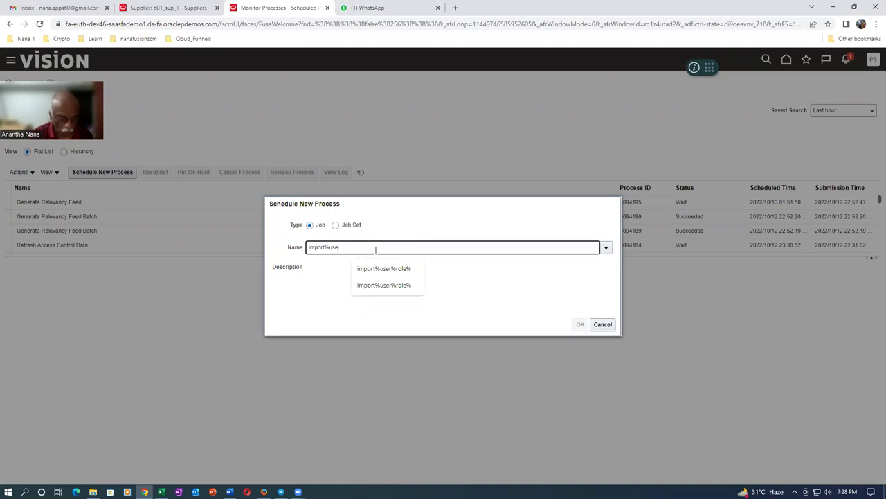
type("r%")
key("Tab")
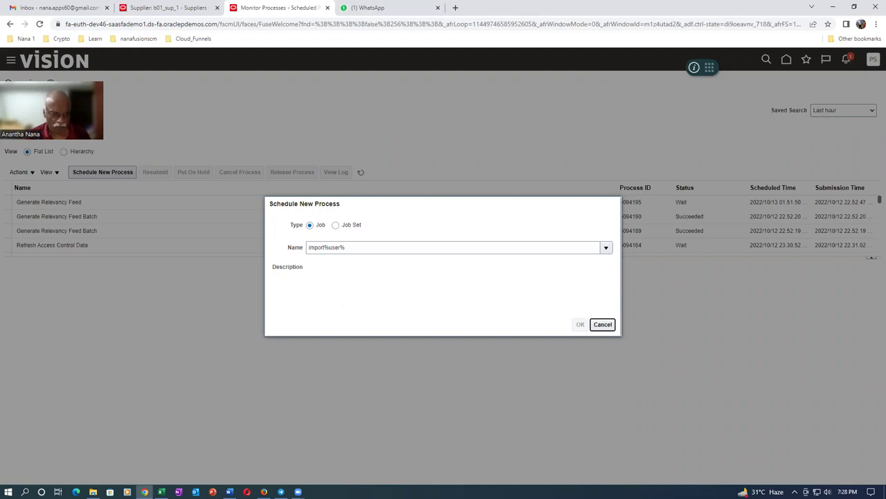
left_click(264, 491)
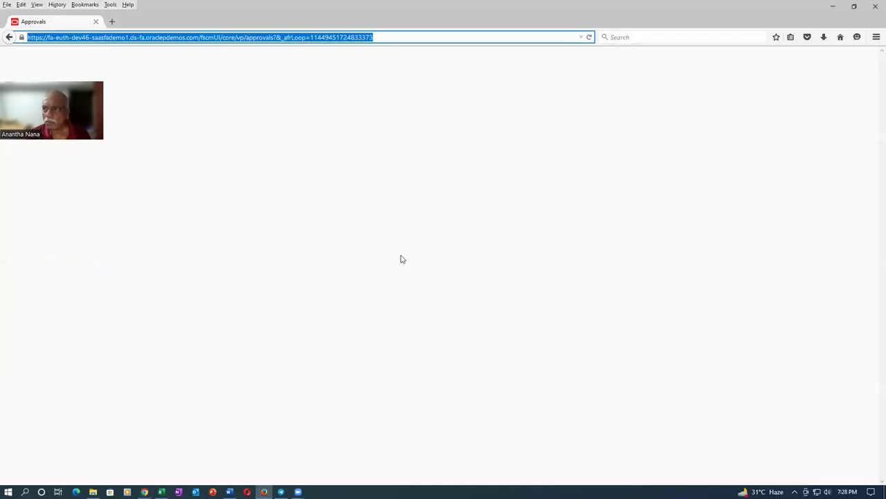
Trim the Approvals page address back to the server domain and load the home page.
left_click(194, 38)
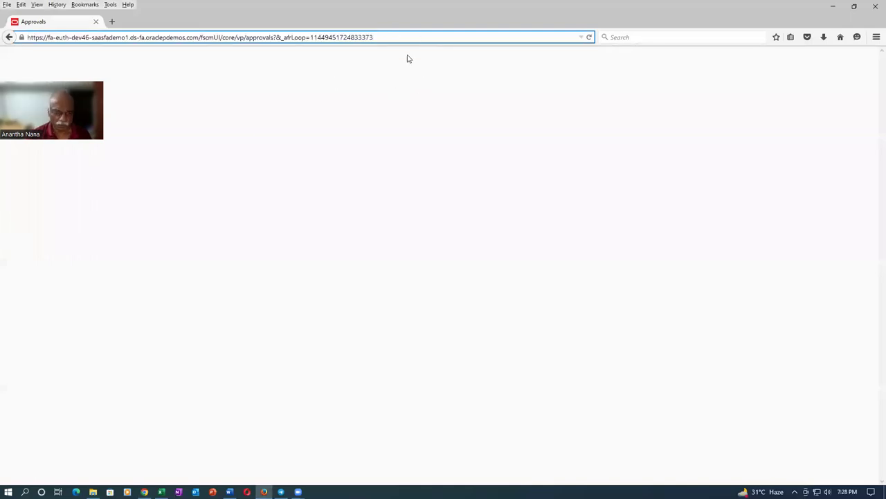
key("End")
key("BackSpace")
key("BackSpace")
key("BackSpace")
key("BackSpace")
key("BackSpace")
key("BackSpace")
key("BackSpace")
key("BackSpace")
key("BackSpace")
key("BackSpace")
key("BackSpace")
key("BackSpace")
key("BackSpace")
key("BackSpace")
key("BackSpace")
key("BackSpace")
key("BackSpace")
key("BackSpace")
key("BackSpace")
key("BackSpace")
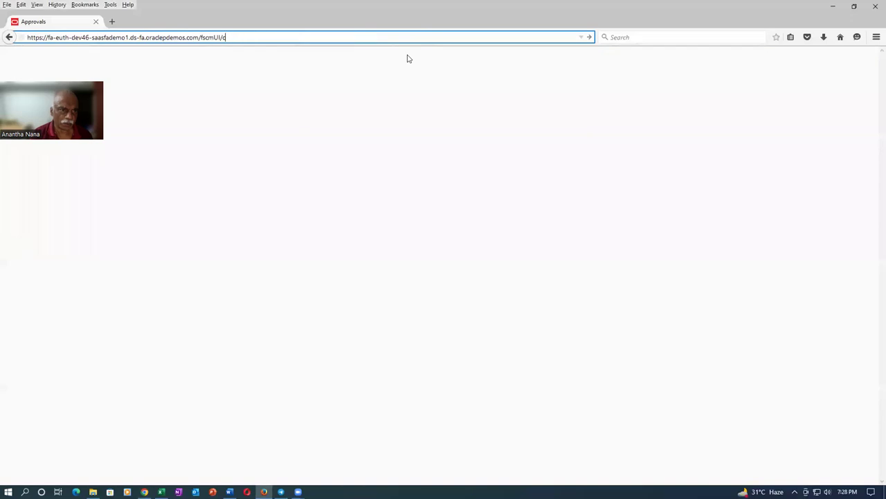
key("BackSpace")
key("BackSpace")
key("BackSpace")
key("BackSpace")
key("BackSpace")
key("BackSpace")
key("BackSpace")
key("BackSpace")
key("Return")
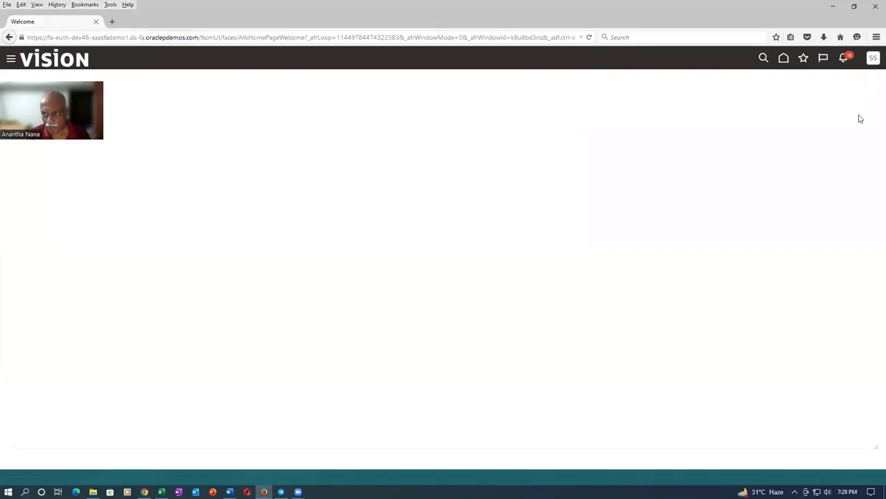
Sign out of the current user and sign back in as the other student user.
left_click(874, 58)
left_click(854, 80)
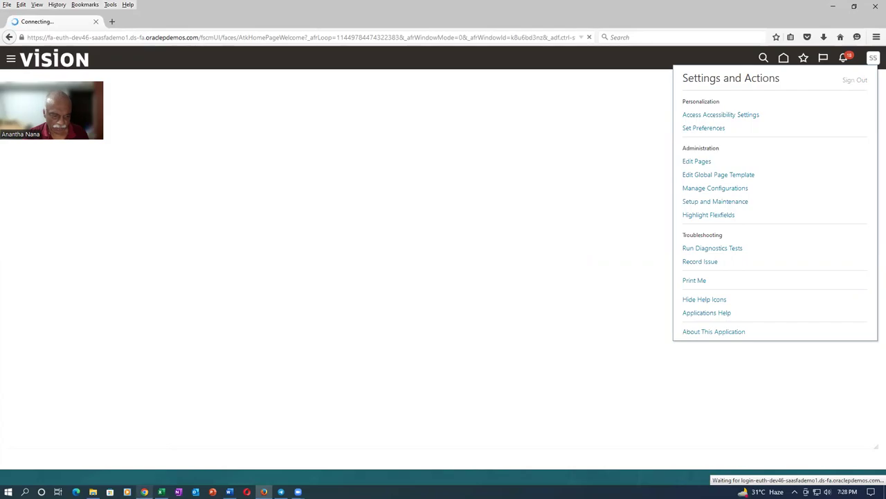
left_click(144, 492)
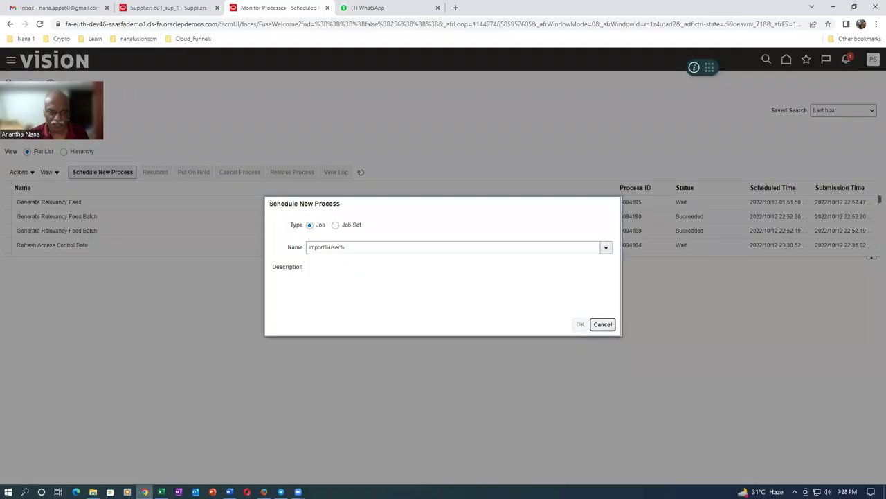
left_click(264, 492)
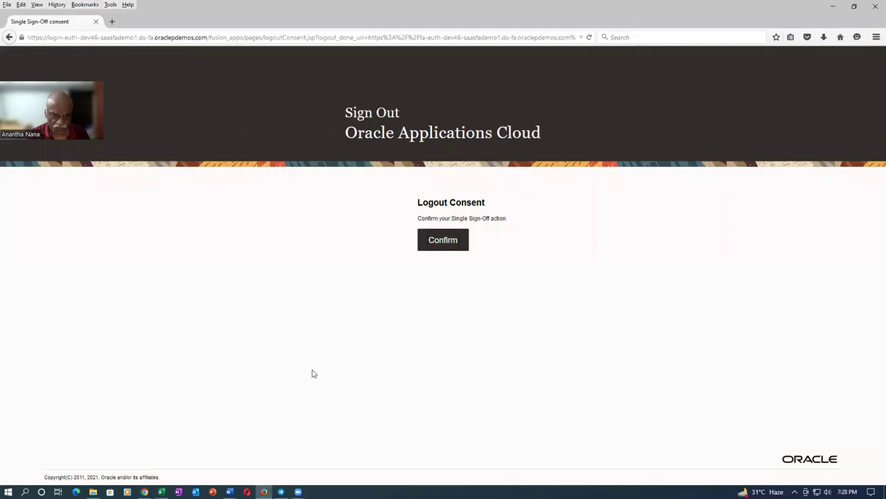
left_click(445, 244)
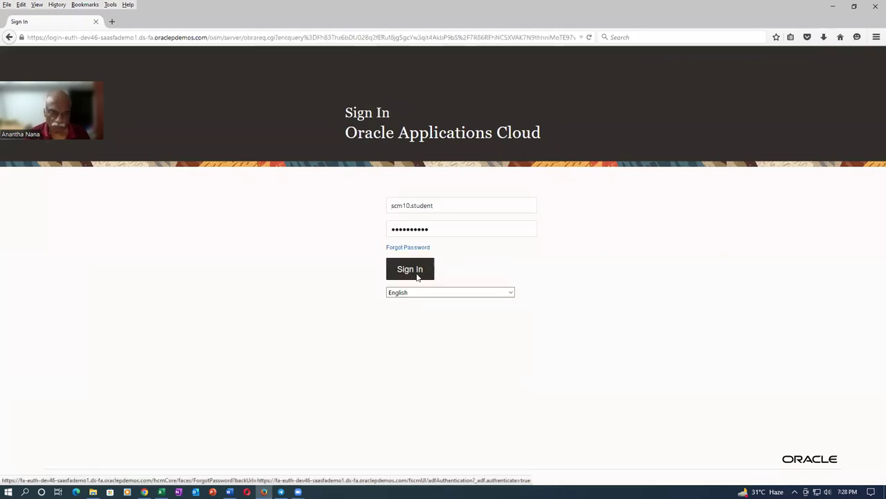
left_click(417, 276)
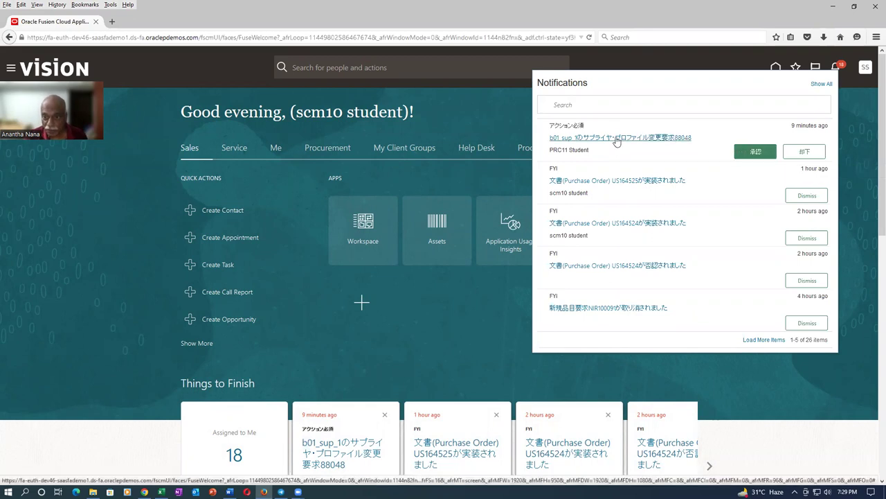
left_click(616, 140)
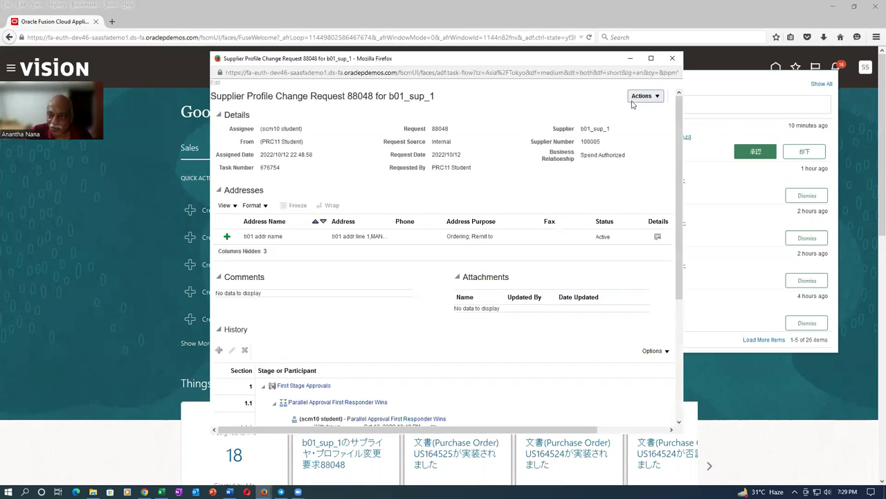
left_click(659, 98)
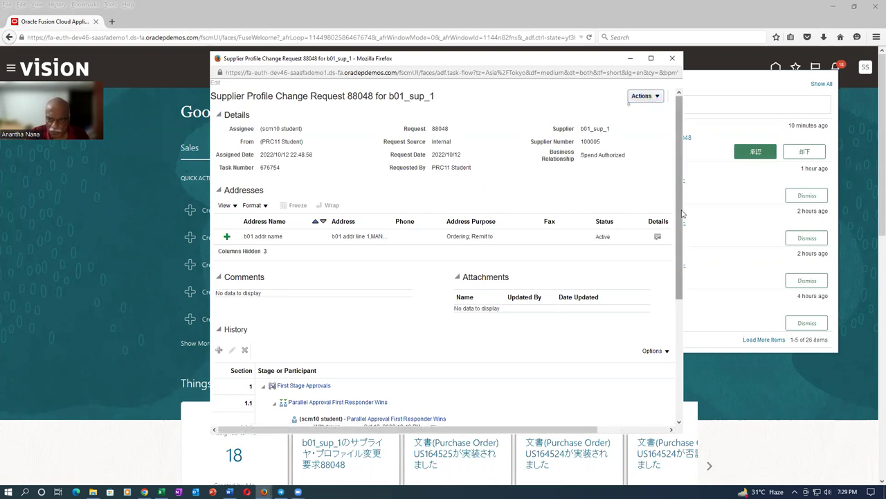
left_click_drag(680, 208, 726, 352)
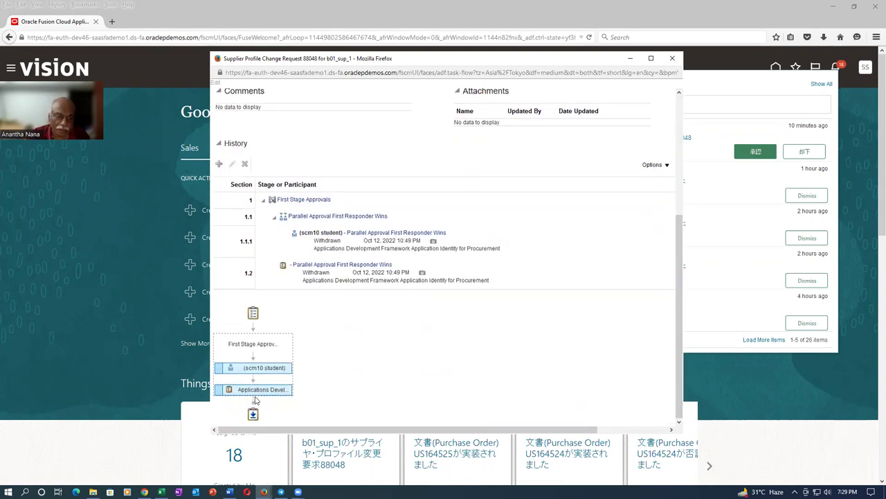
mouse_move(273, 395)
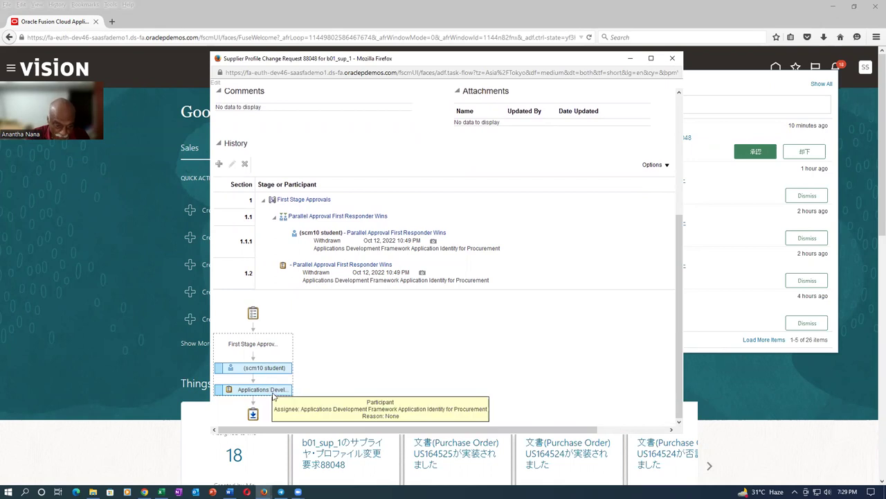
scroll(666, 182, "up", 1)
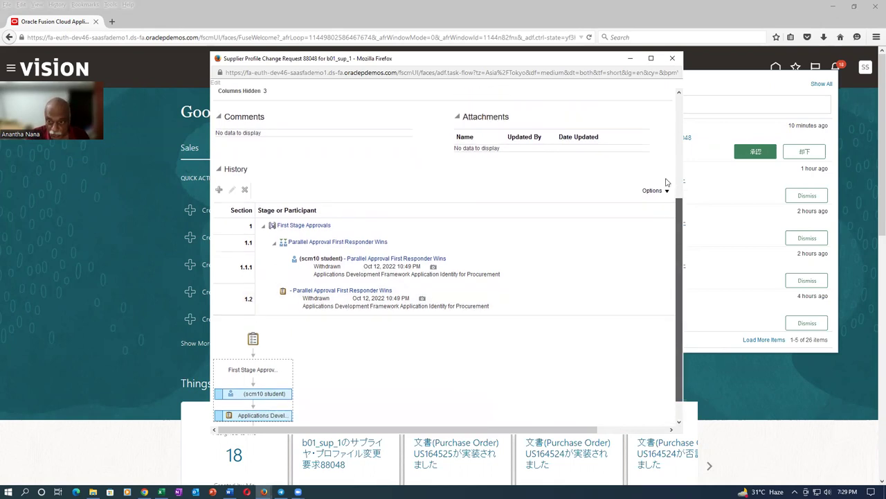
scroll(666, 181, "up", 5)
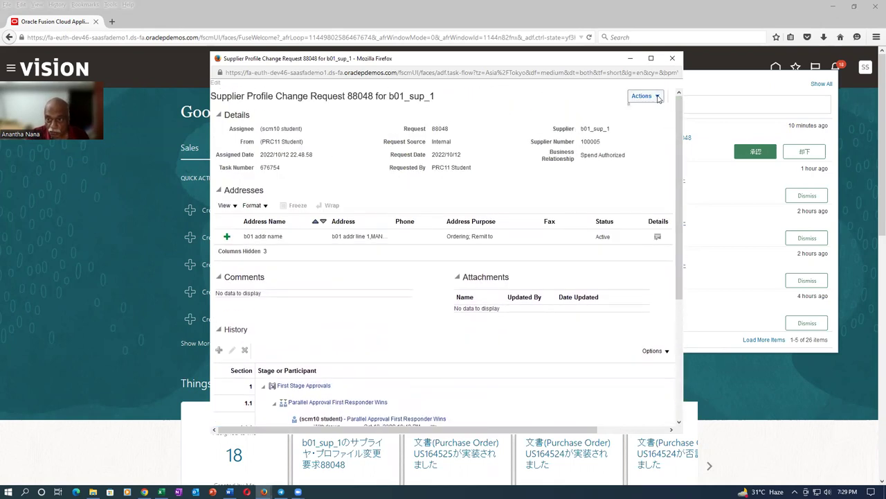
left_click(671, 58)
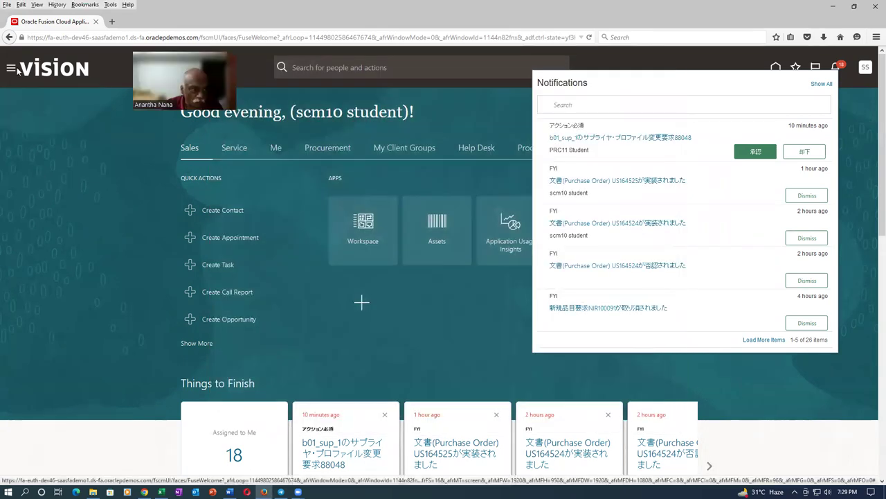
Open Approvals from the Navigator's Tools group, then switch to the Scheduled Processes window.
left_click(16, 69)
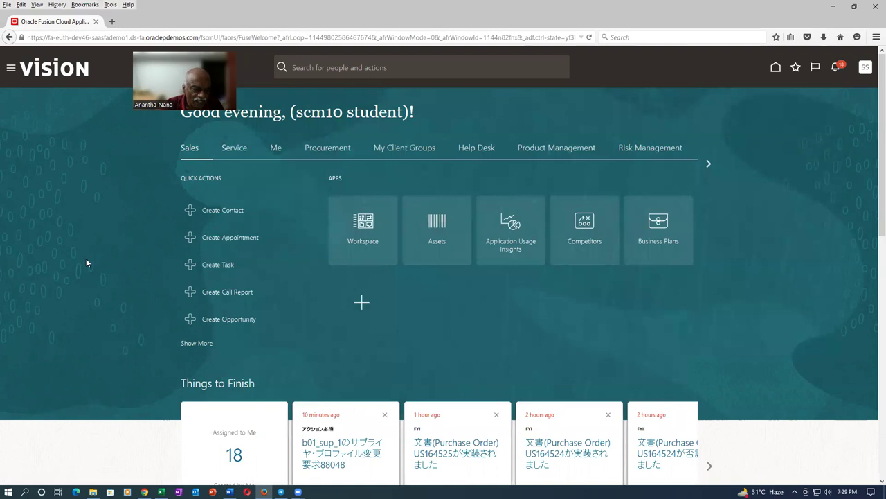
scroll(114, 442, "down", 2)
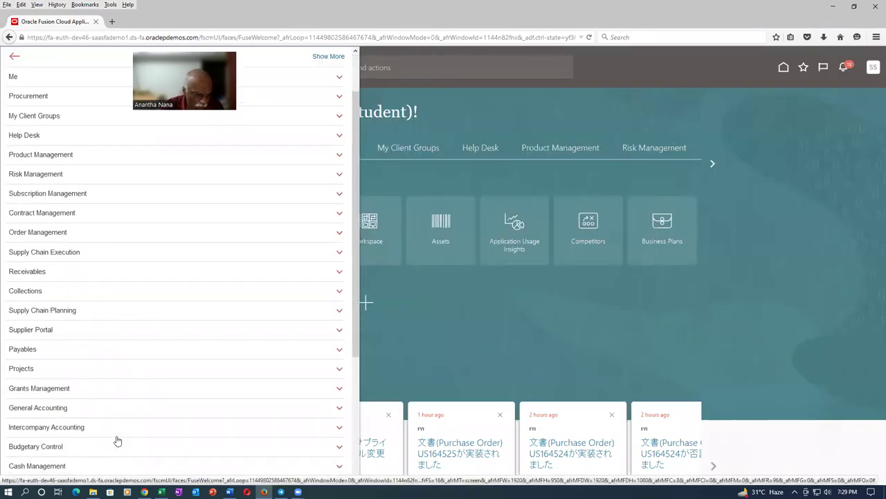
scroll(117, 441, "down", 5)
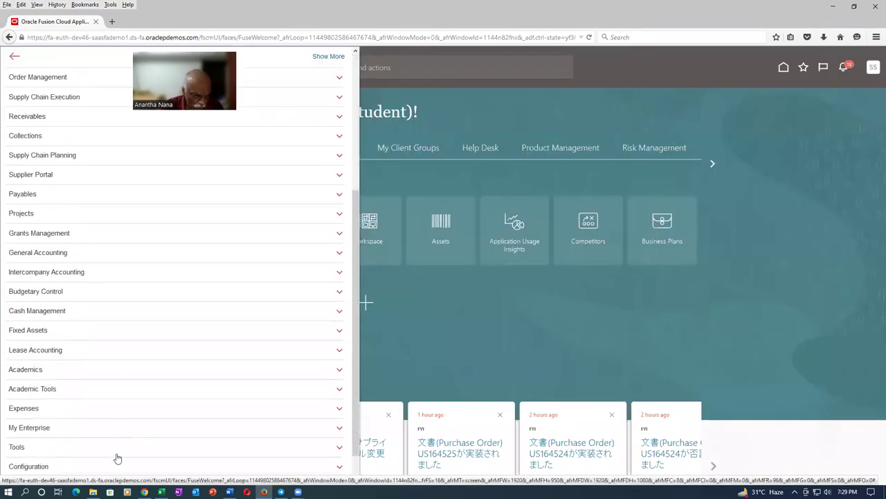
left_click(118, 448)
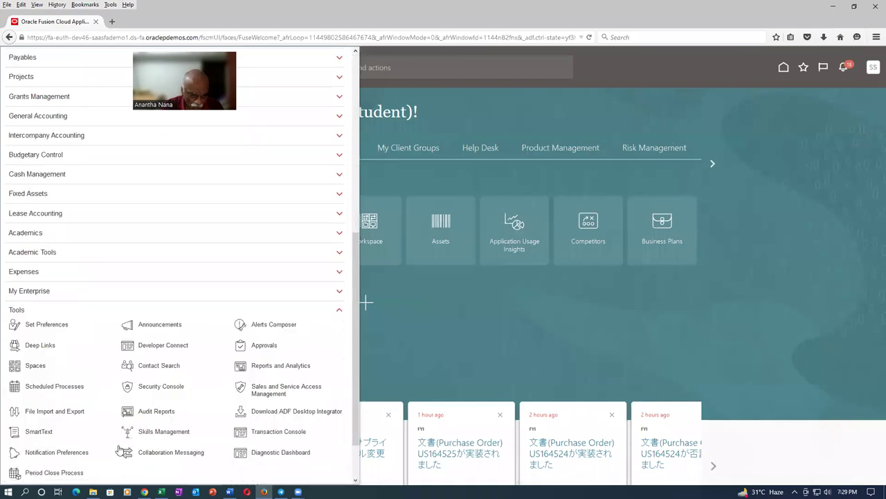
left_click(260, 346)
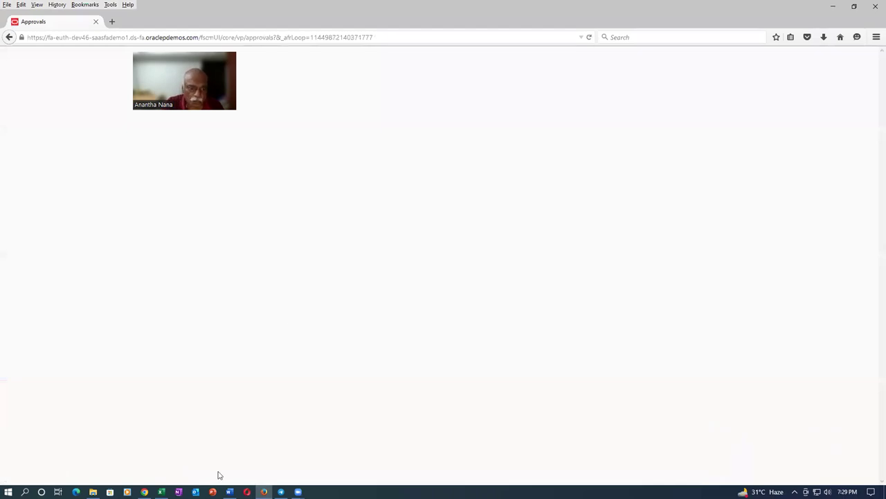
left_click(144, 491)
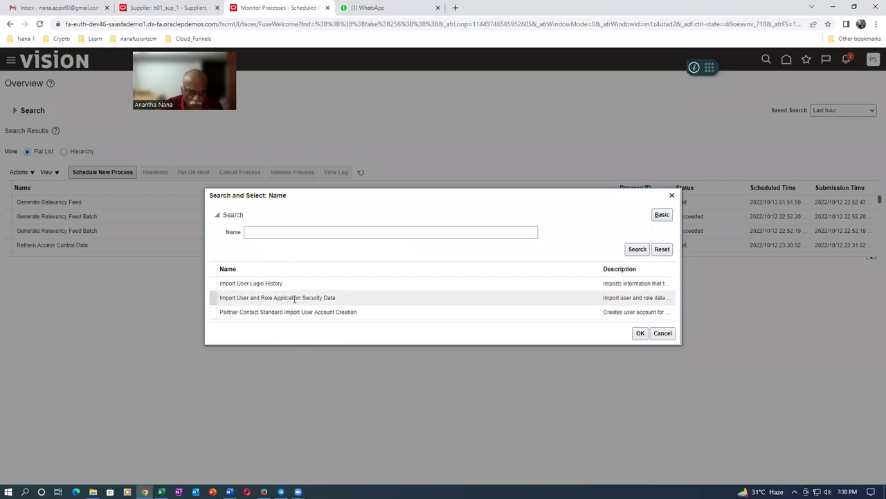
Choose Import User and Role Application Security Data, submit it as process 5094198, and refresh the list.
left_click(363, 305)
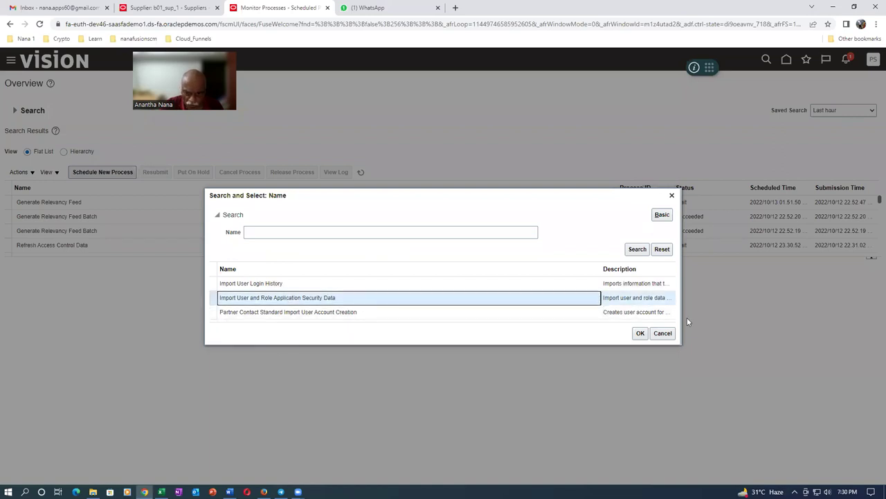
left_click(639, 334)
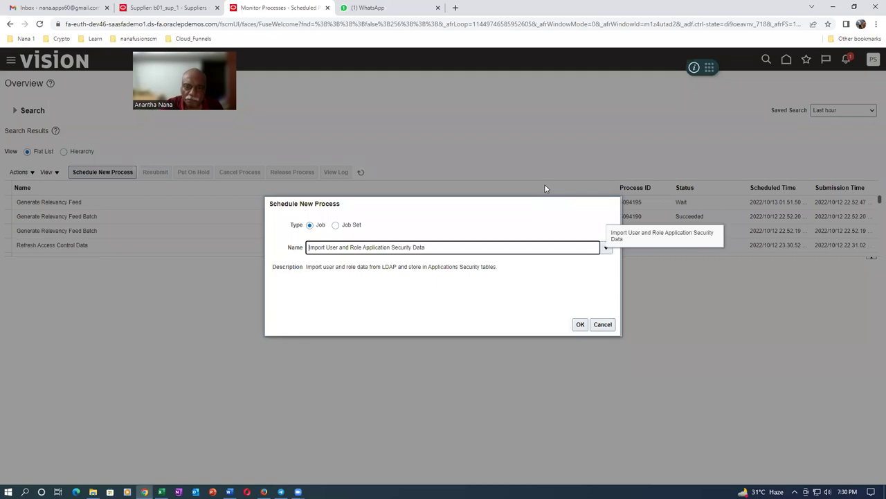
left_click(580, 324)
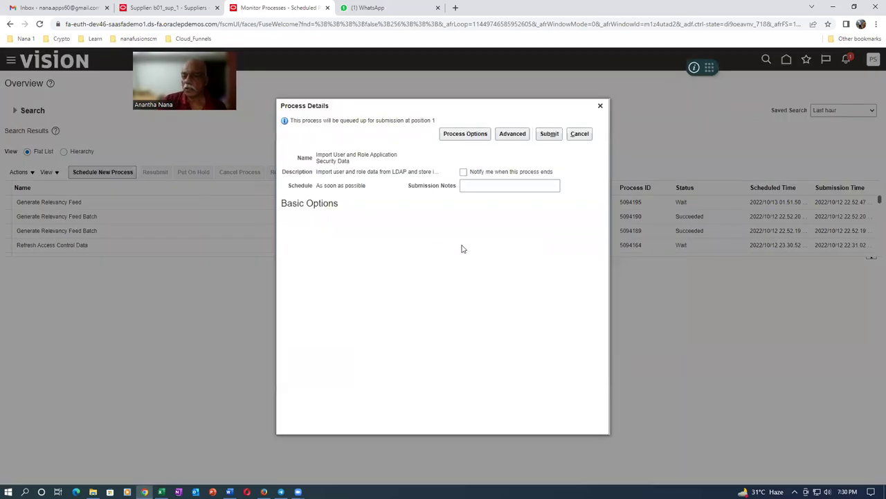
left_click(549, 135)
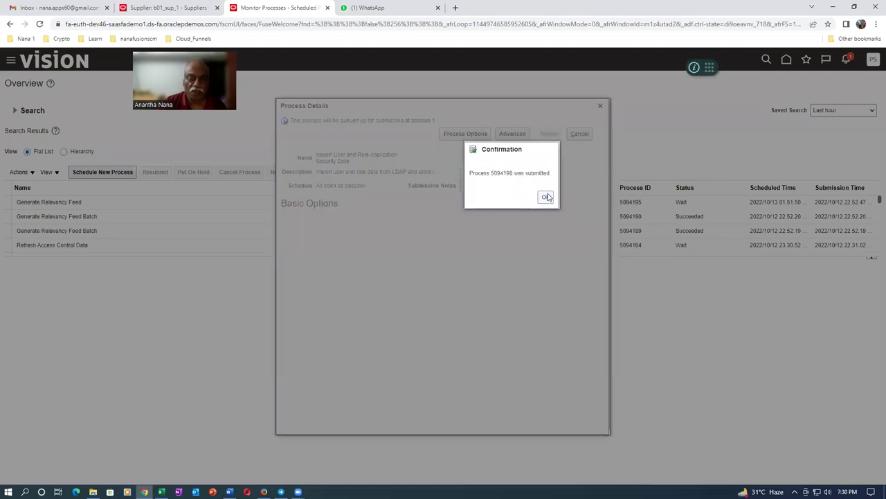
left_click(547, 197)
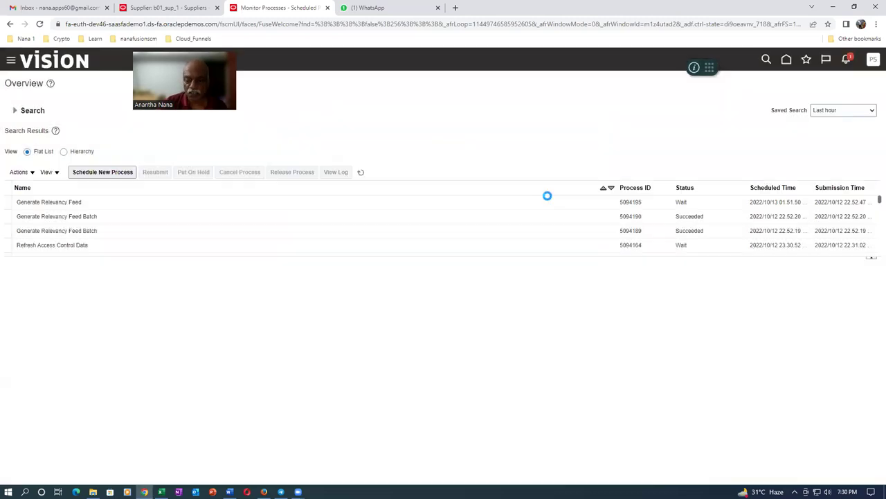
left_click(362, 173)
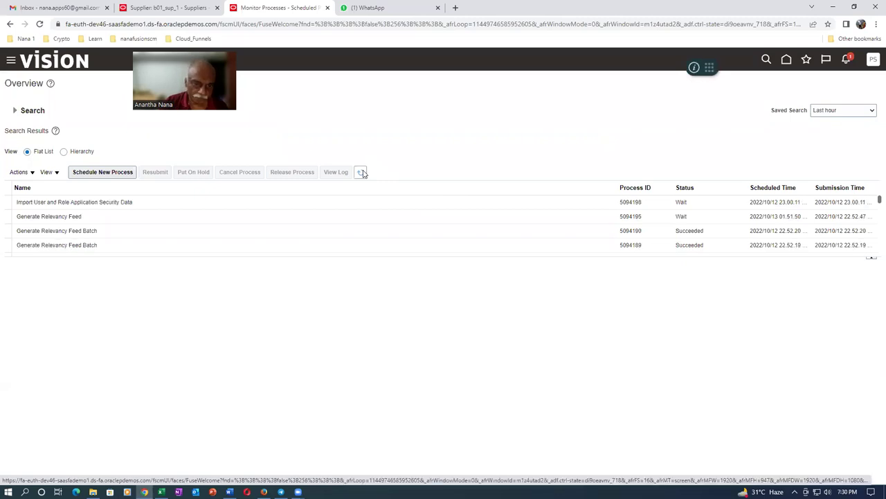
Refresh the process list until the security data import shows Running, then return to Approvals.
left_click(362, 172)
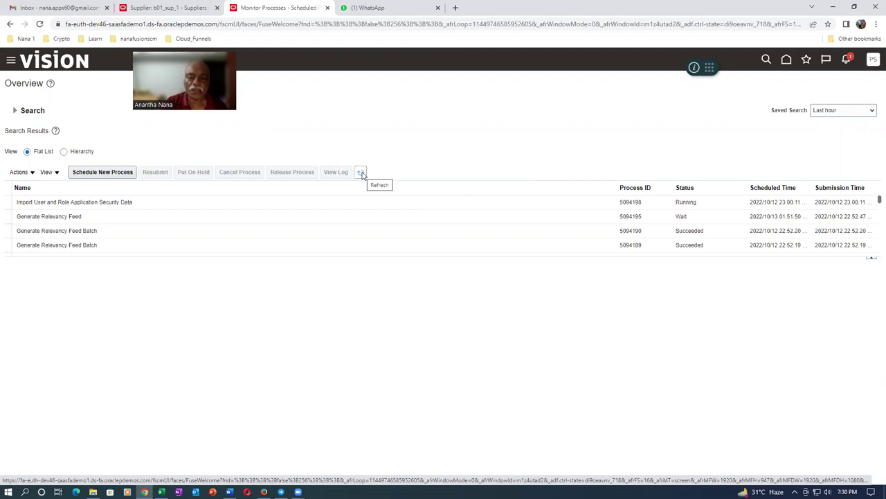
left_click(362, 173)
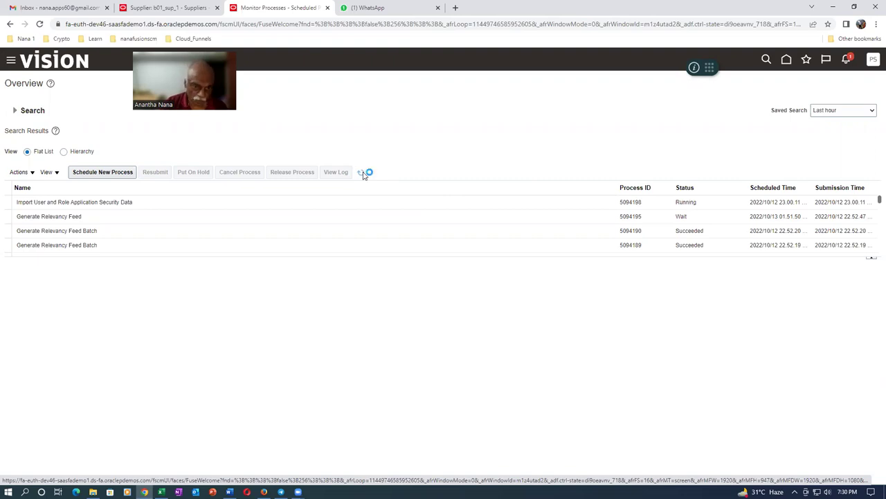
left_click(365, 175)
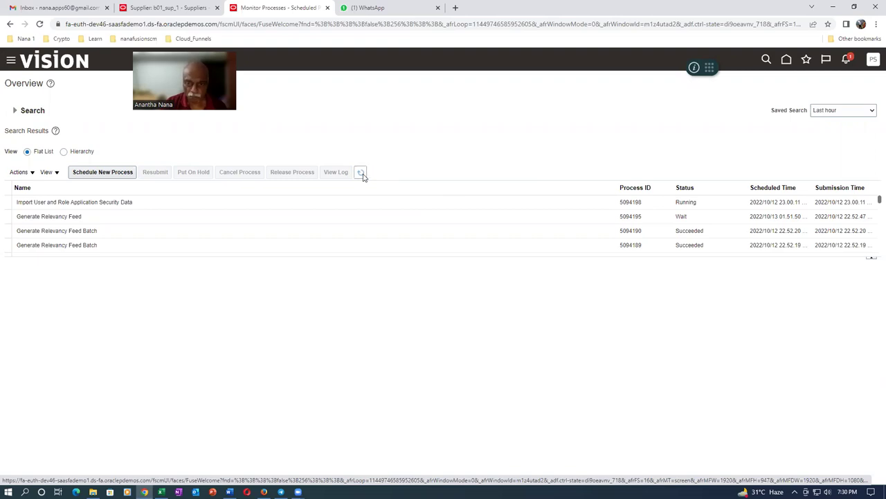
left_click(361, 173)
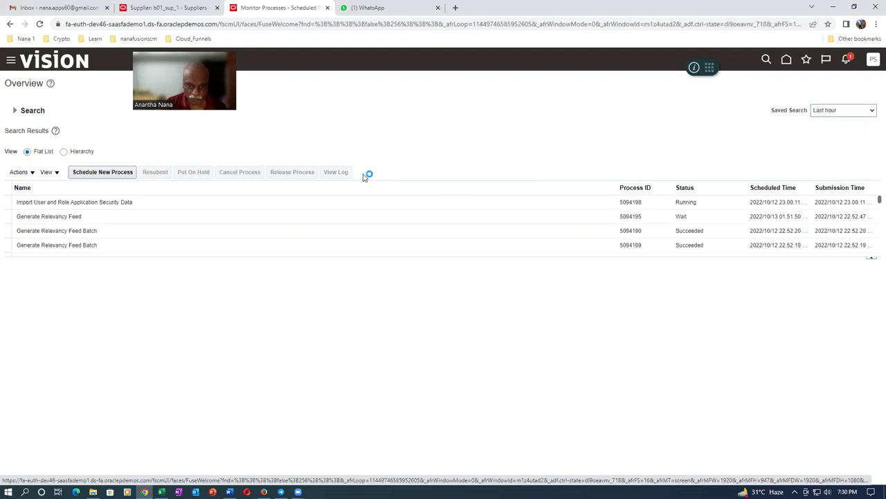
left_click(264, 491)
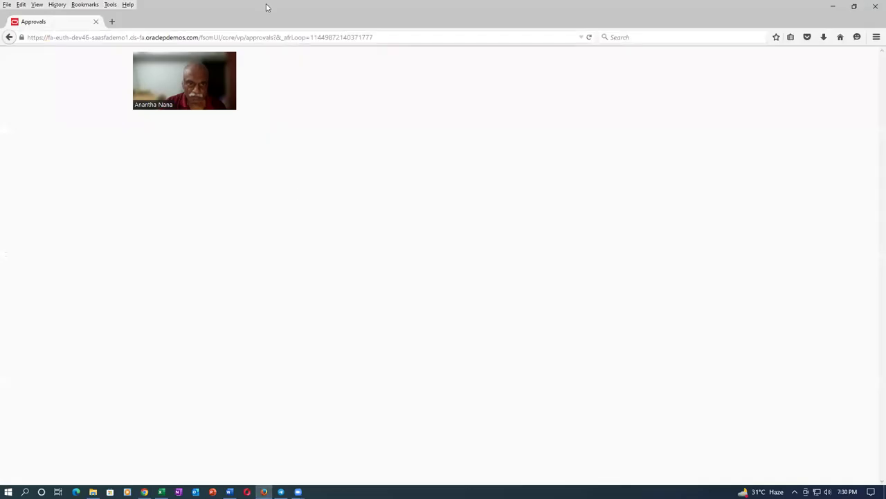
Trim the Approvals page address back to the site root and load it.
left_click(298, 37)
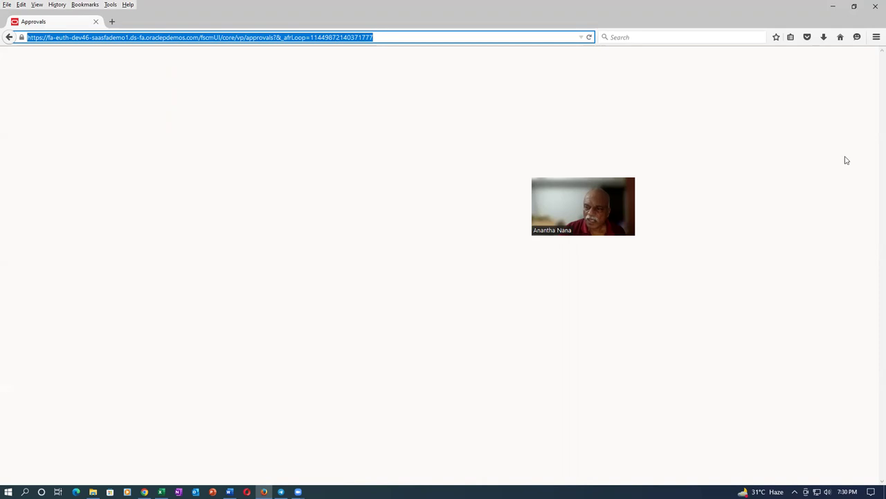
left_click(374, 38)
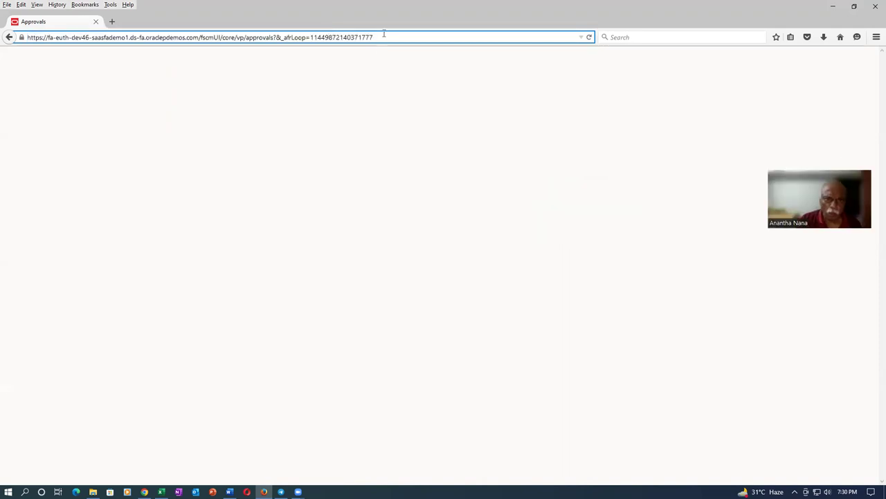
key("BackSpace")
key("BackSpace")
key("BackSpace")
key("BackSpace")
key("BackSpace")
key("BackSpace")
key("BackSpace")
key("BackSpace")
key("BackSpace")
key("BackSpace")
key("BackSpace")
key("BackSpace")
key("BackSpace")
key("BackSpace")
key("BackSpace")
key("BackSpace")
key("BackSpace")
key("BackSpace")
key("BackSpace")
key("BackSpace")
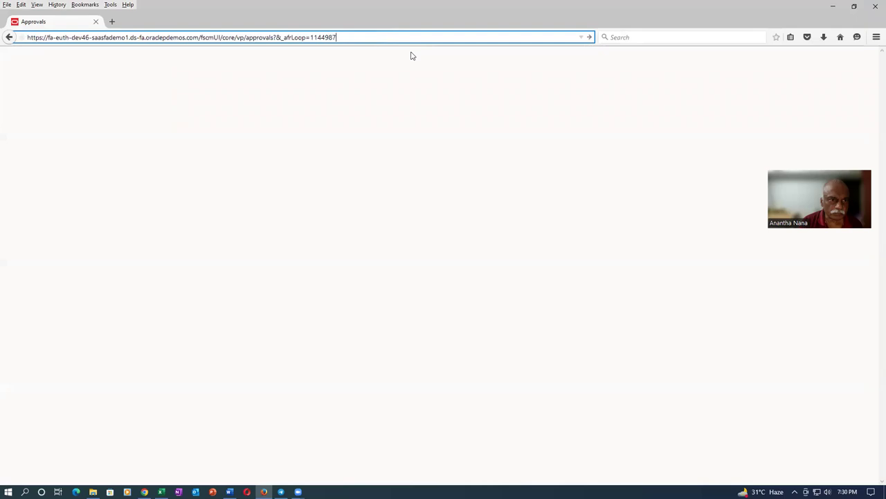
key("BackSpace")
key("BackSpace")
key("BackSpace")
key("BackSpace")
key("BackSpace")
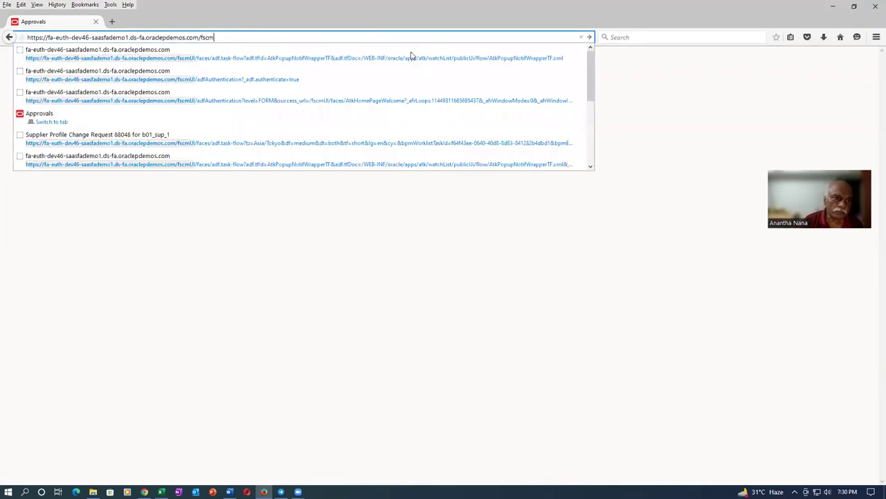
key("BackSpace")
key("BackSpace")
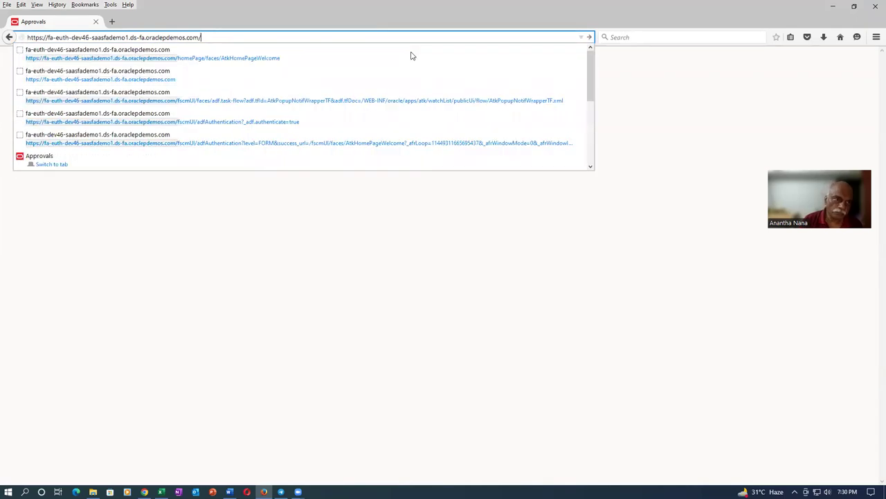
key("Return")
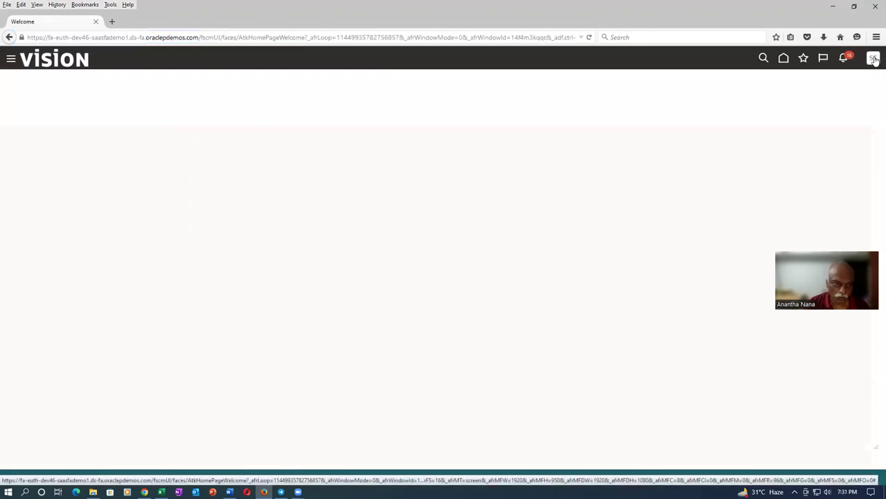
Sign out of the current session, then return to the Scheduled Processes window.
left_click(873, 58)
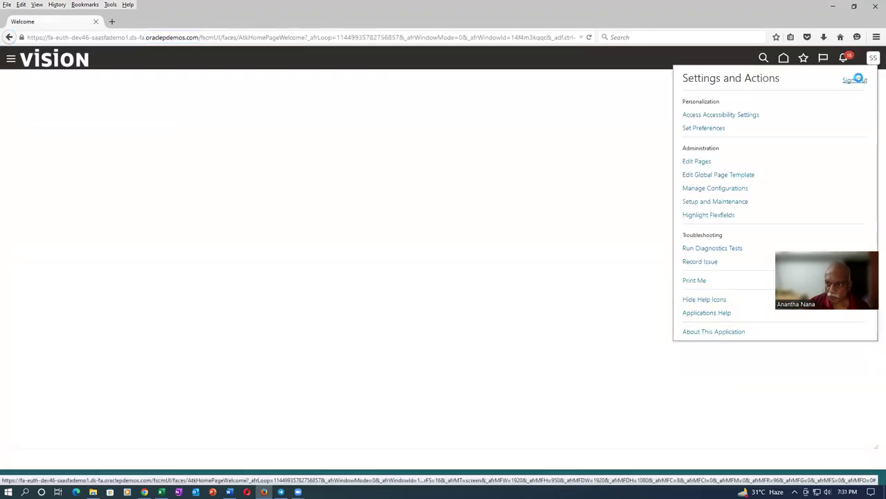
left_click(858, 80)
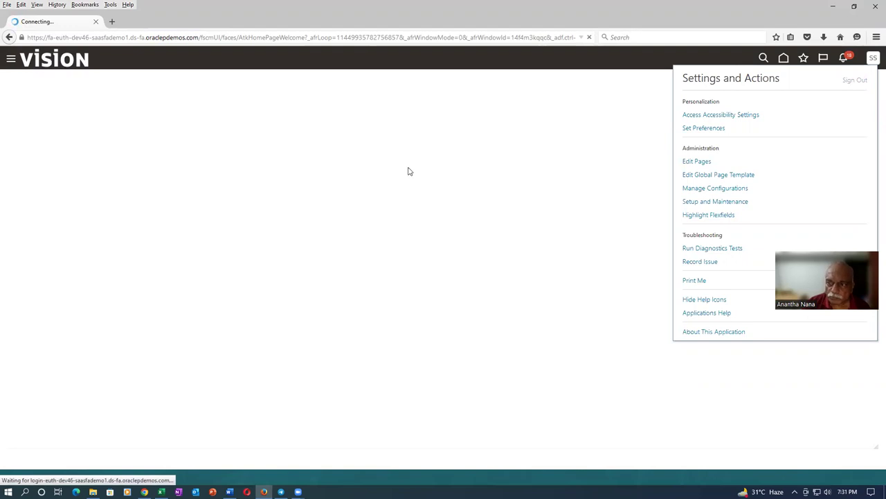
left_click(435, 242)
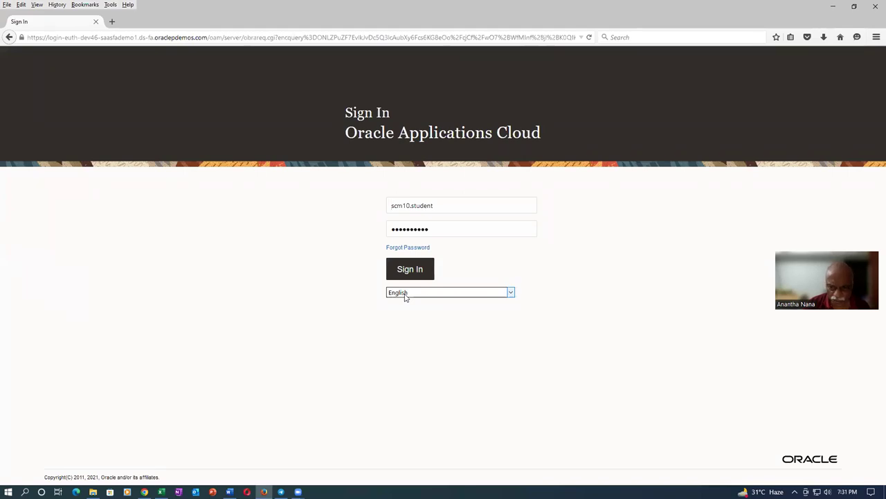
left_click(144, 492)
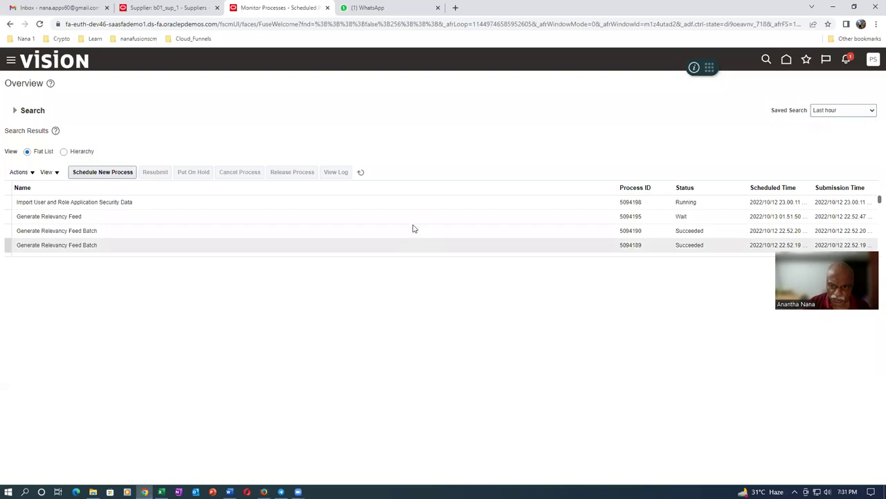
Refresh the process list three times to confirm import 5094198 is still running, then return to sign-in.
left_click(361, 173)
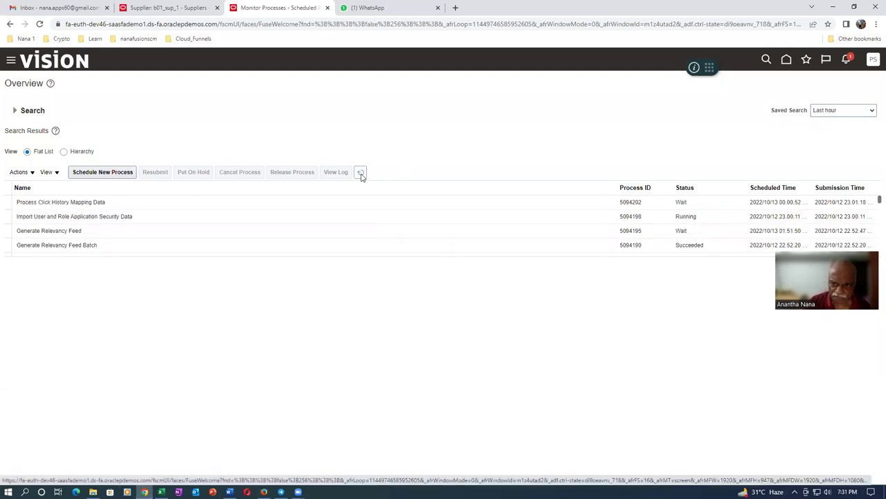
left_click(360, 174)
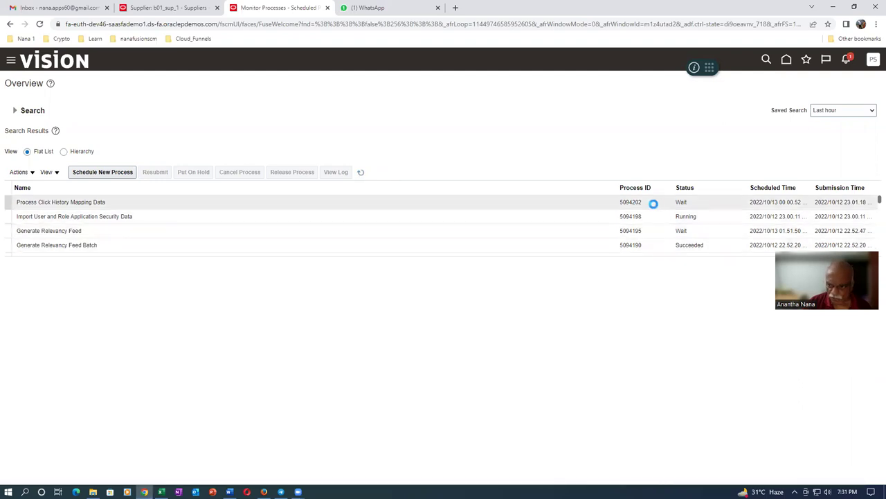
left_click(360, 175)
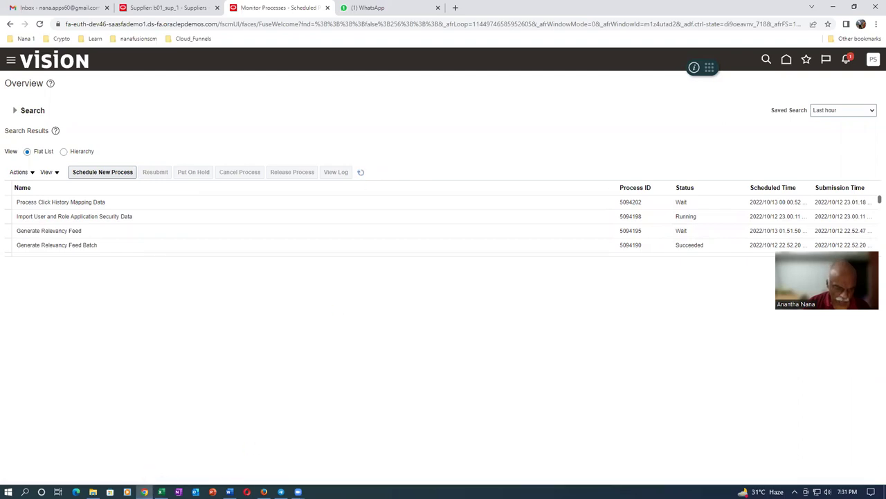
left_click(264, 492)
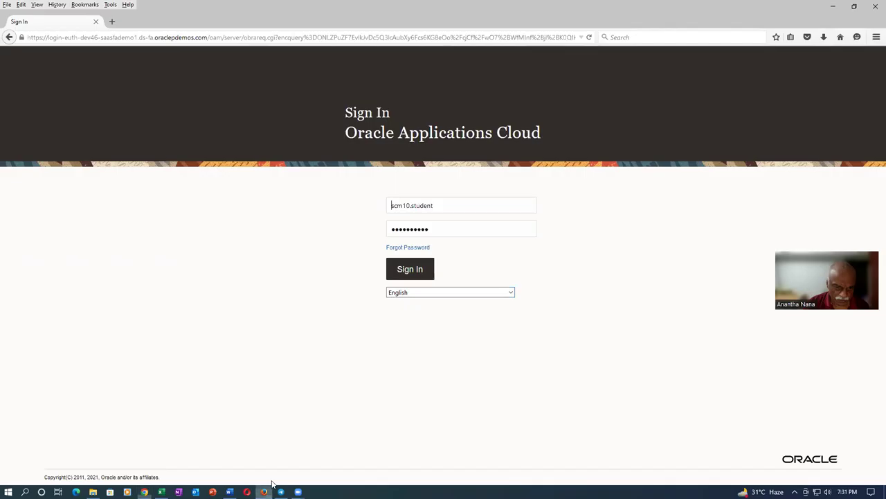
Sign in with the prefilled student credentials and open Notifications listing request 88048.
left_click(415, 270)
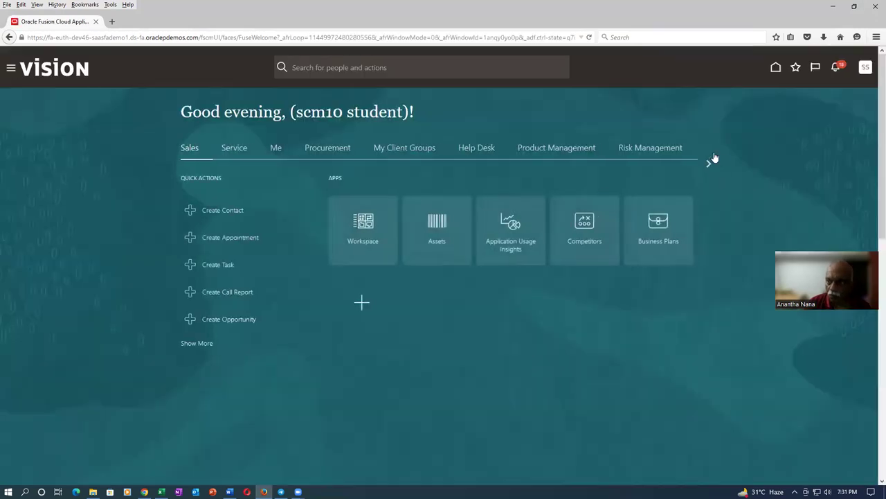
left_click(837, 67)
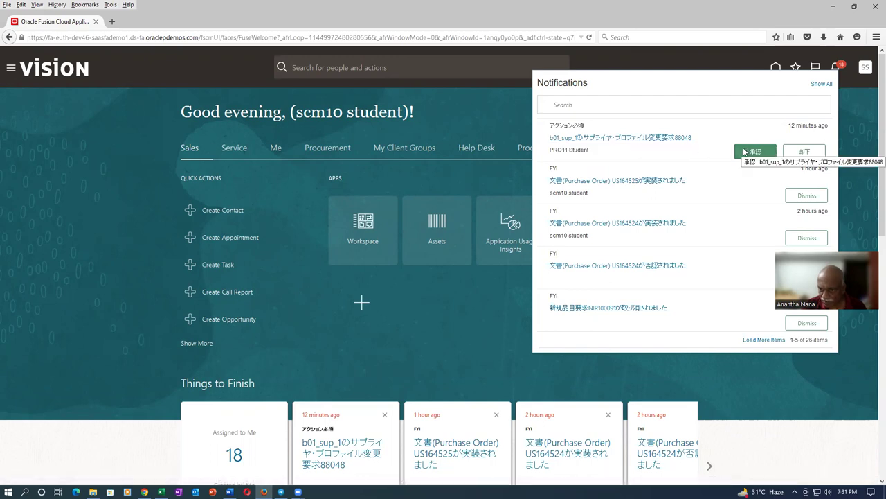
left_click(619, 137)
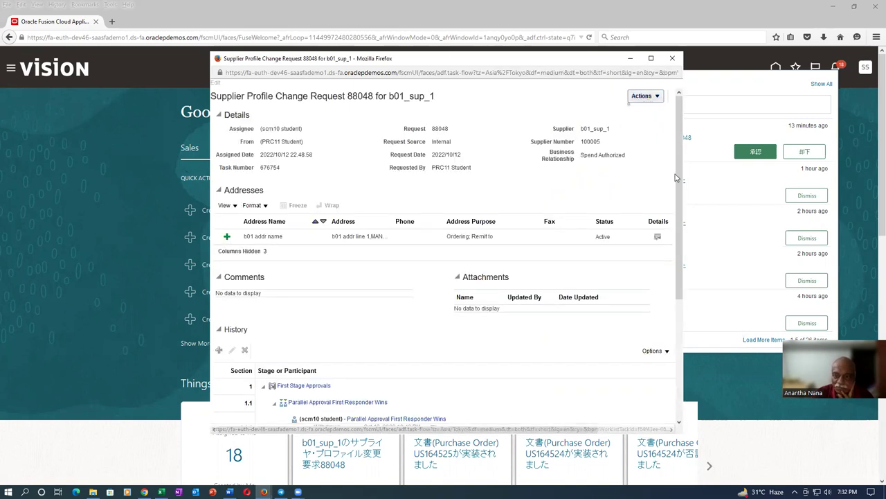
left_click_drag(677, 174, 718, 331)
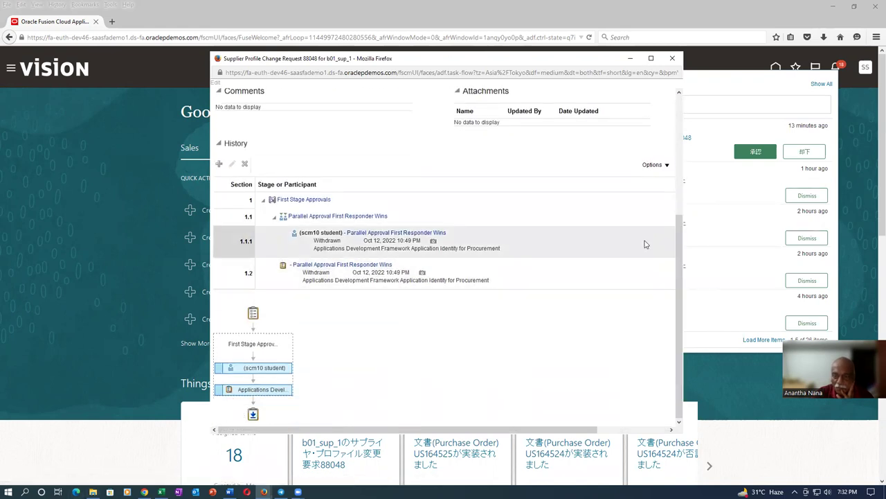
left_click(673, 58)
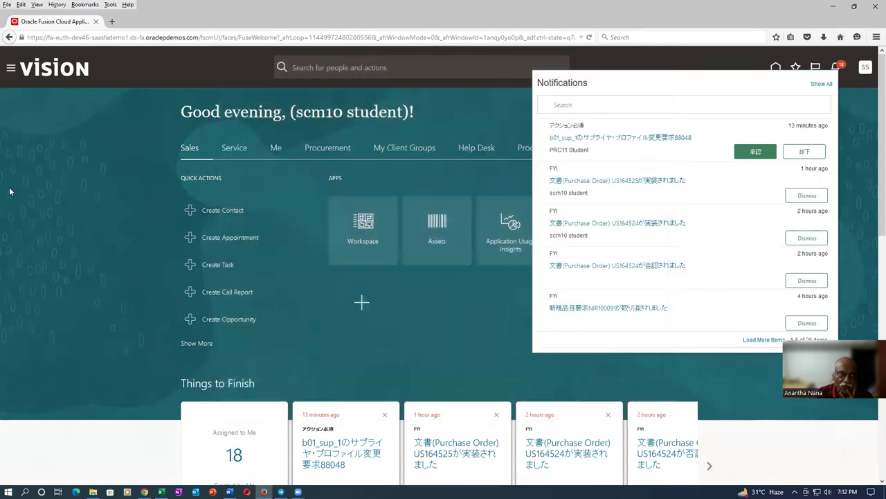
Close Notifications and open Approvals from the Navigator's Tools group.
left_click(148, 111)
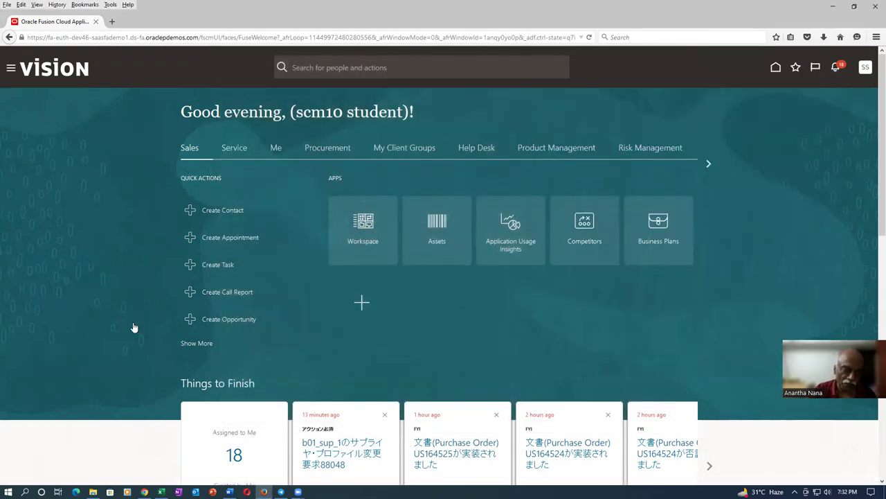
scroll(134, 327, "down", 1)
scroll(134, 327, "down", 5)
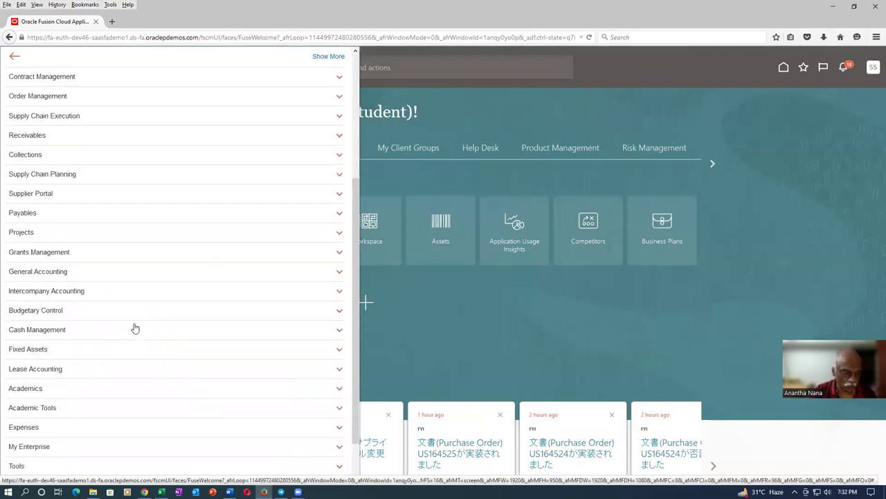
left_click(90, 419)
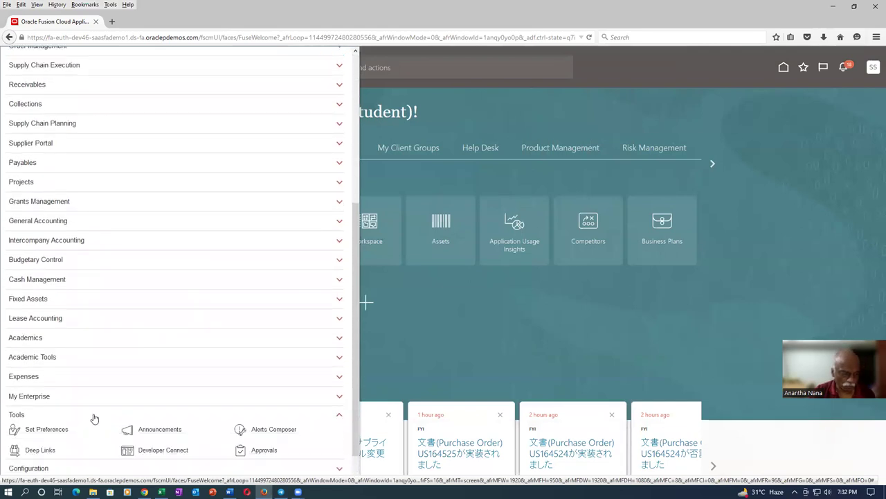
left_click(266, 346)
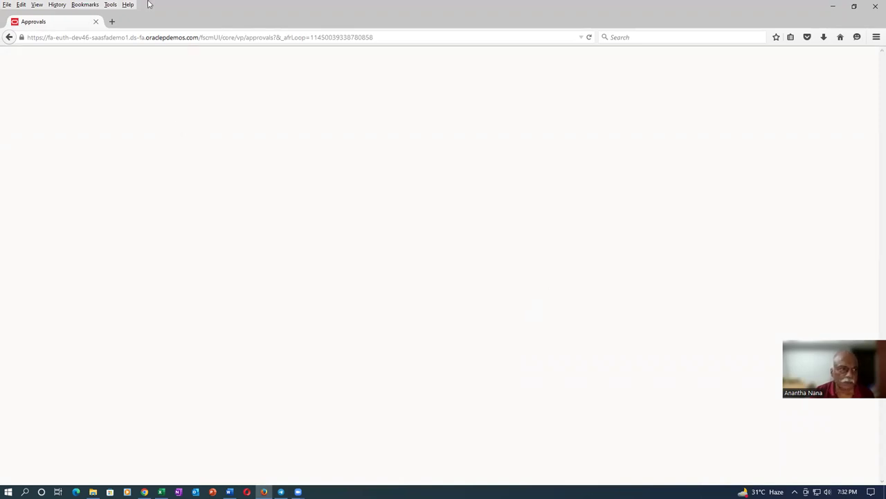
Trim the Approvals address back to the site domain and reload the home page.
left_click(153, 38)
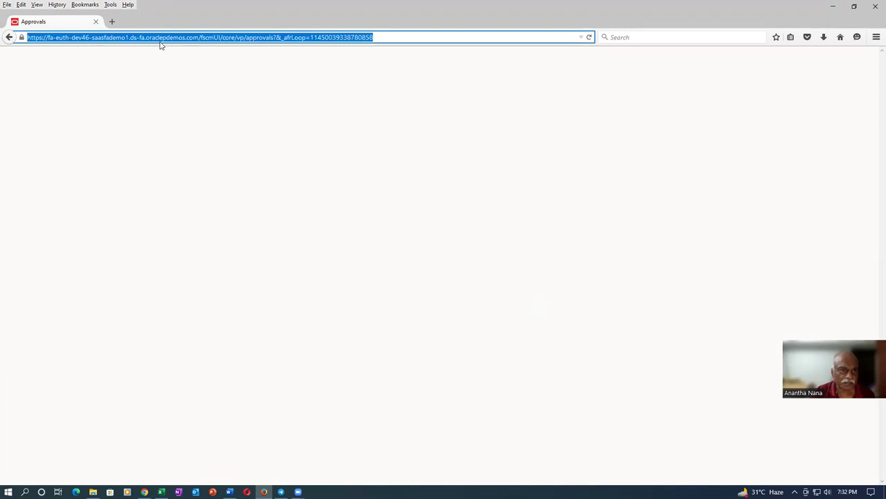
left_click(387, 37)
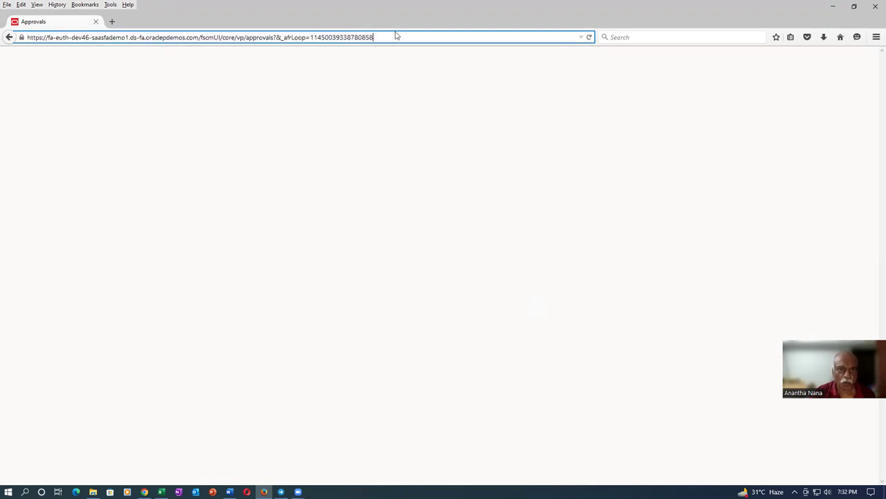
key("BackSpace")
key("BackSpace")
key("BackSpace")
key("BackSpace")
key("BackSpace")
key("BackSpace")
key("BackSpace")
key("BackSpace")
key("BackSpace")
key("BackSpace")
key("BackSpace")
key("BackSpace")
key("BackSpace")
key("BackSpace")
key("BackSpace")
key("BackSpace")
key("BackSpace")
key("BackSpace")
key("BackSpace")
key("BackSpace")
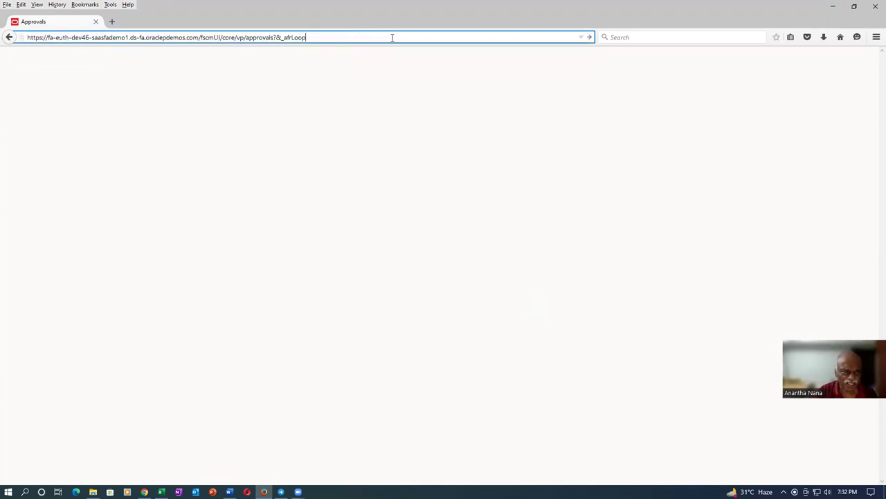
key("BackSpace")
key("BackSpace")
key("BackSpace")
key("BackSpace")
key("BackSpace")
key("BackSpace")
key("BackSpace")
key("BackSpace")
key("BackSpace")
key("BackSpace")
key("BackSpace")
key("BackSpace")
key("BackSpace")
key("BackSpace")
key("BackSpace")
key("BackSpace")
key("BackSpace")
key("BackSpace")
key("BackSpace")
key("BackSpace")
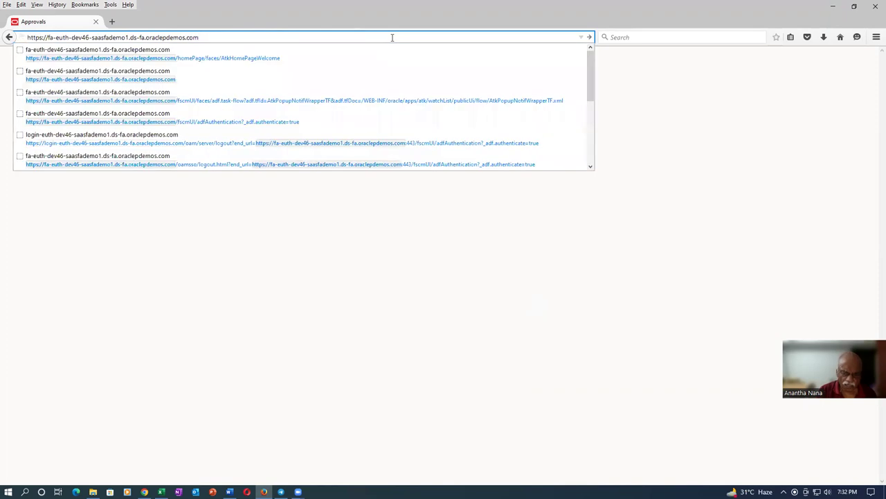
key("Return")
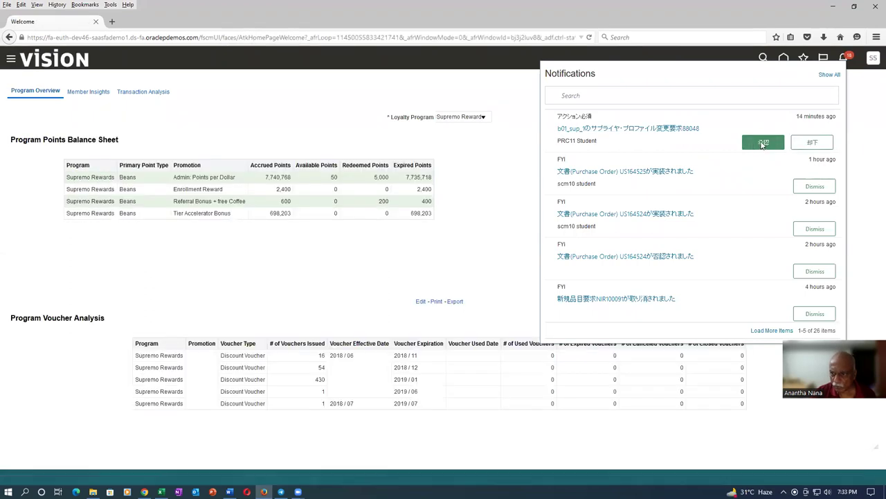
Approve supplier change request 88048 from its notification and dismiss the resulting error.
left_click(761, 143)
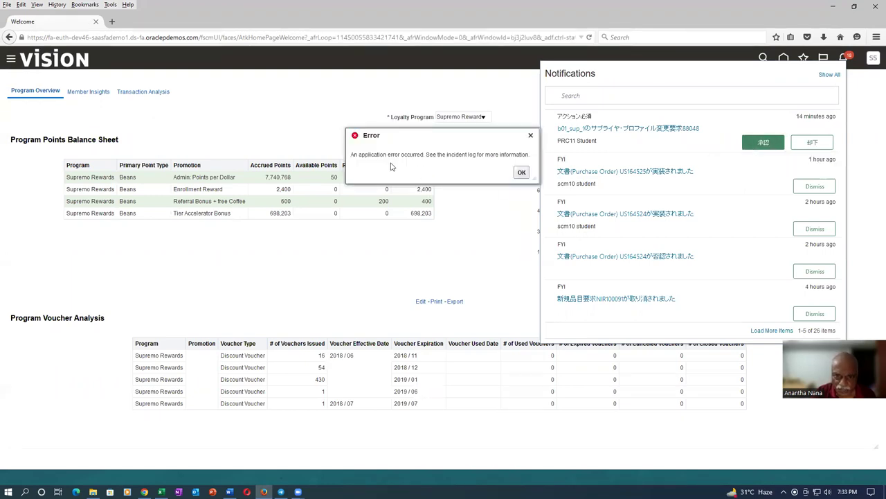
left_click(521, 172)
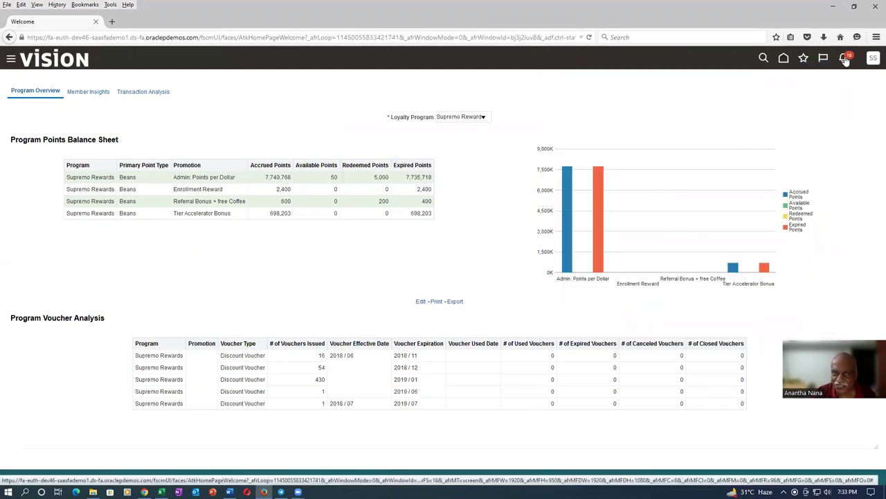
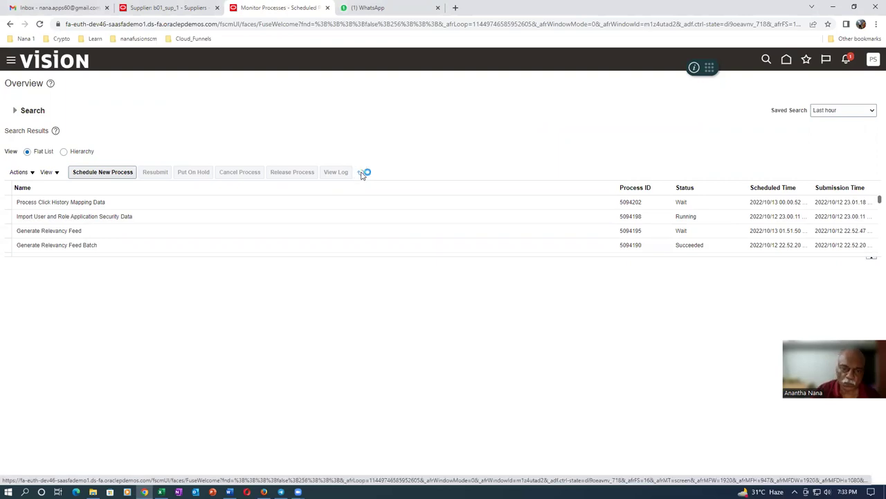
Refresh the scheduled processes and start scheduling the Import User and Role Application Security Data process.
left_click(360, 173)
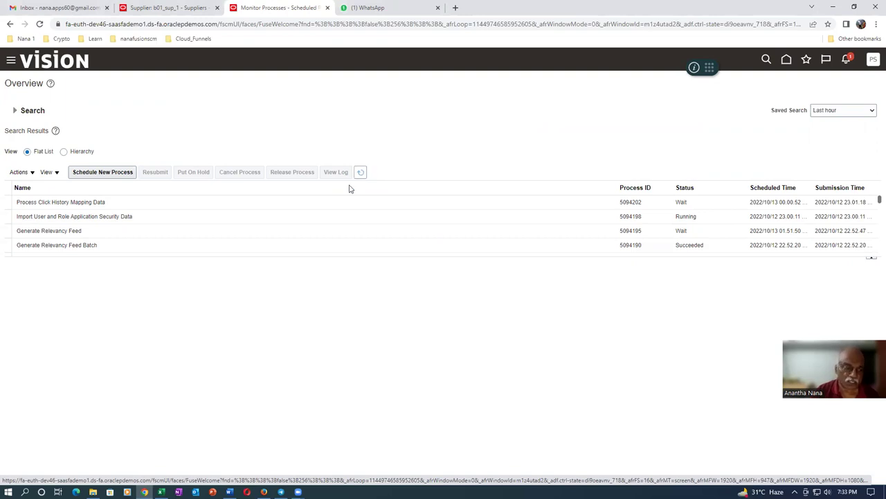
left_click(195, 220)
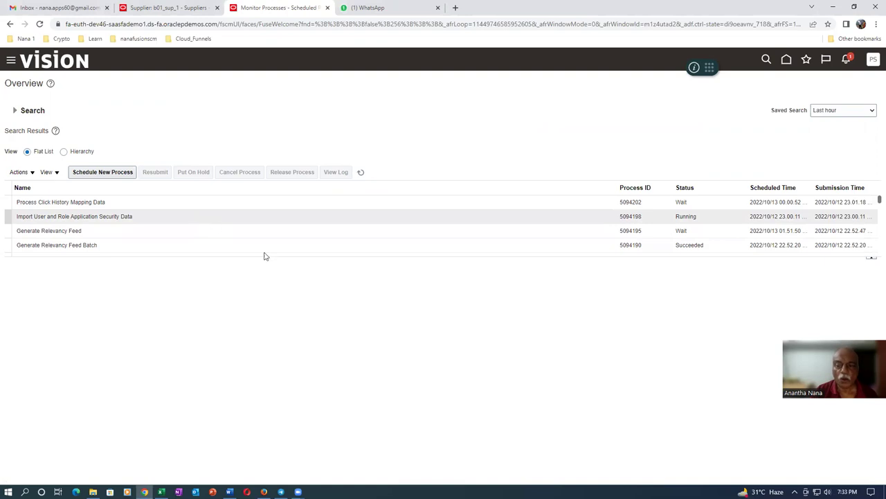
left_click(112, 173)
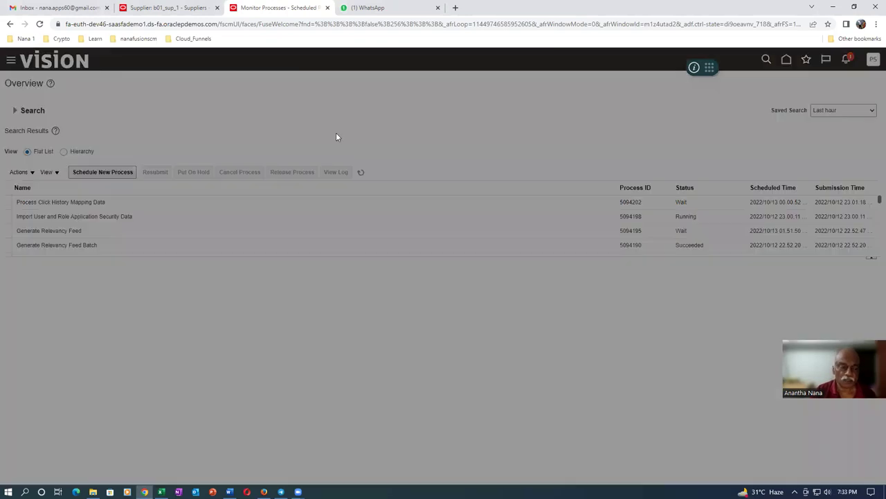
left_click_drag(439, 248, 383, 247)
left_click_drag(175, 287, 139, 291)
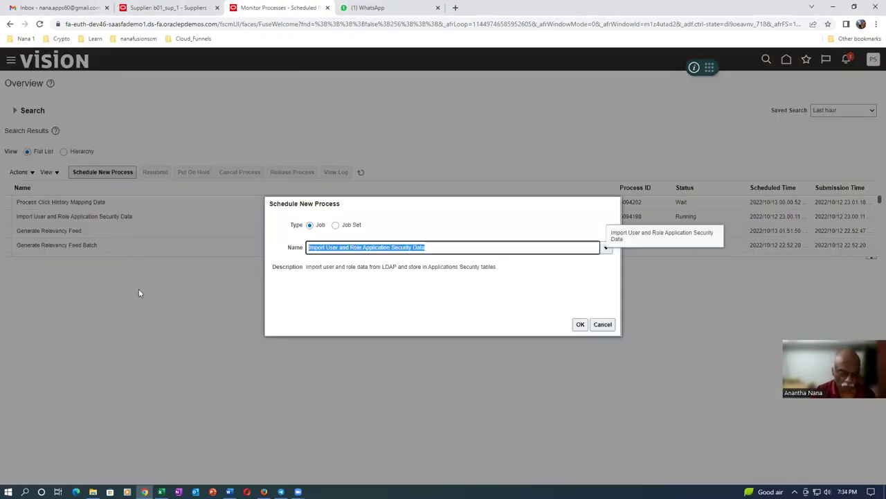
Name the new scheduled job LDAP, then switch to the Excel workbook.
type("LDAP")
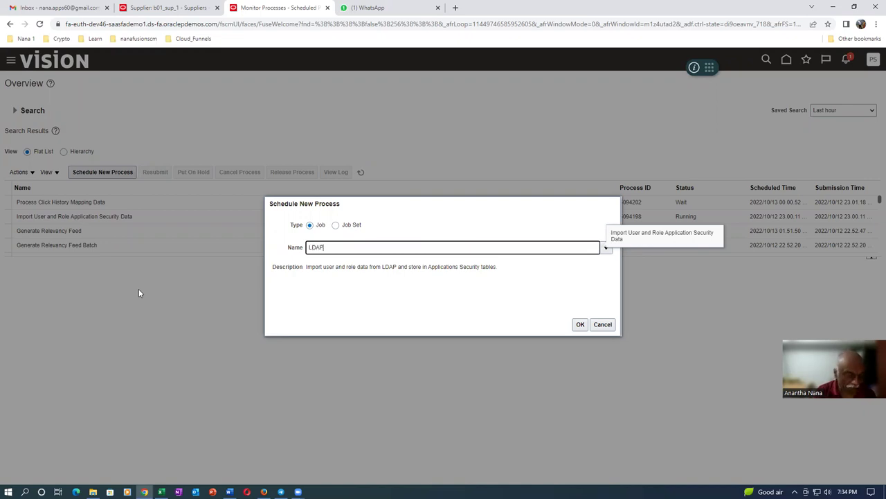
key("Tab")
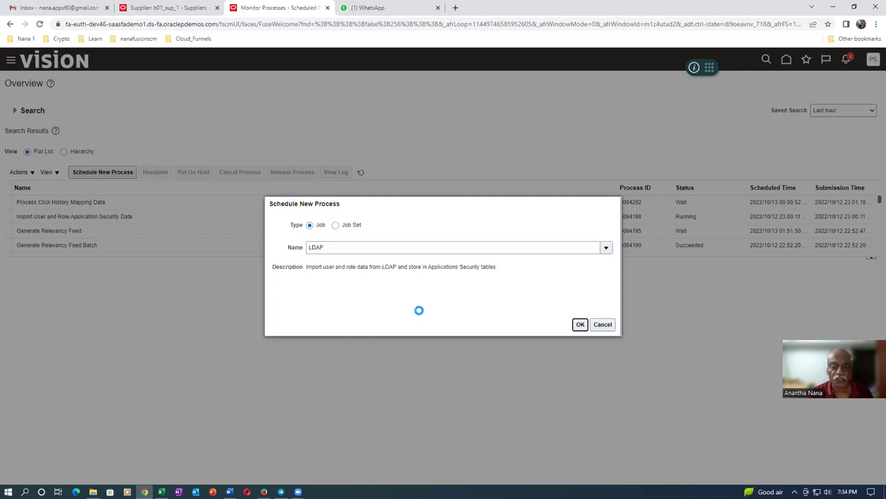
key("alt+Tab")
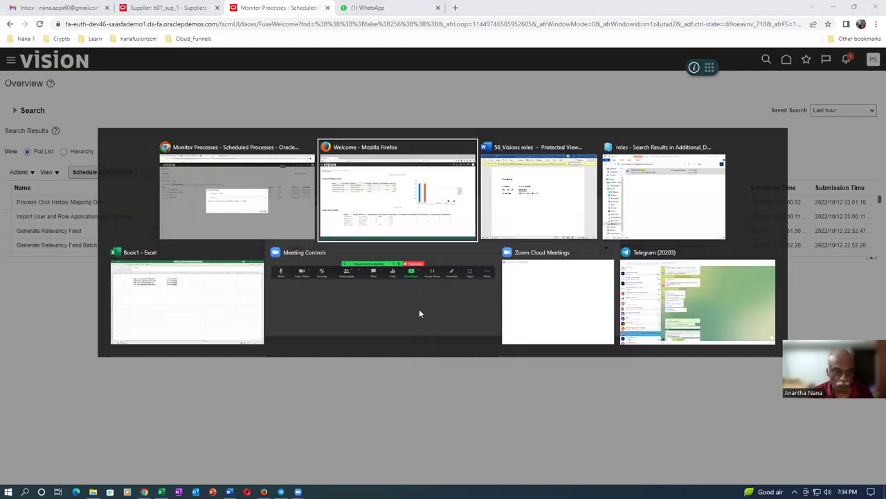
key("Tab")
key("Tab")
key("Tab")
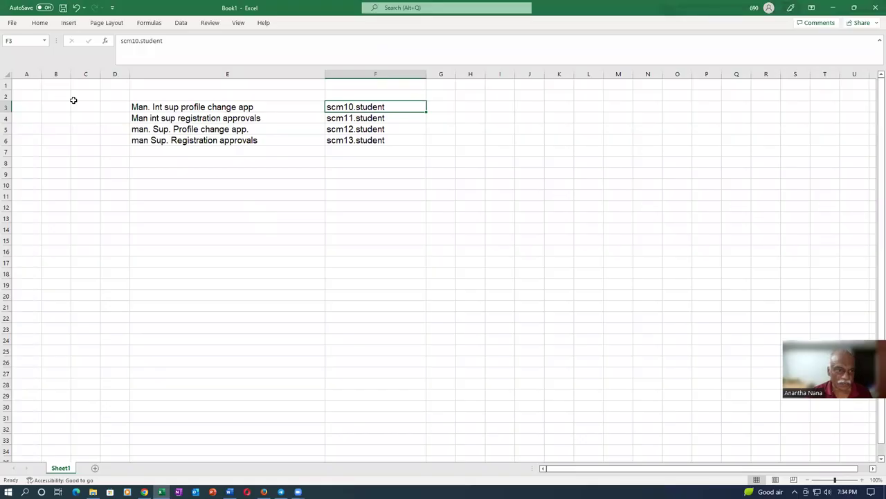
Review the approval entries in cells E3 to E6 of Book1, then return to the Oracle dialog.
left_click(138, 107)
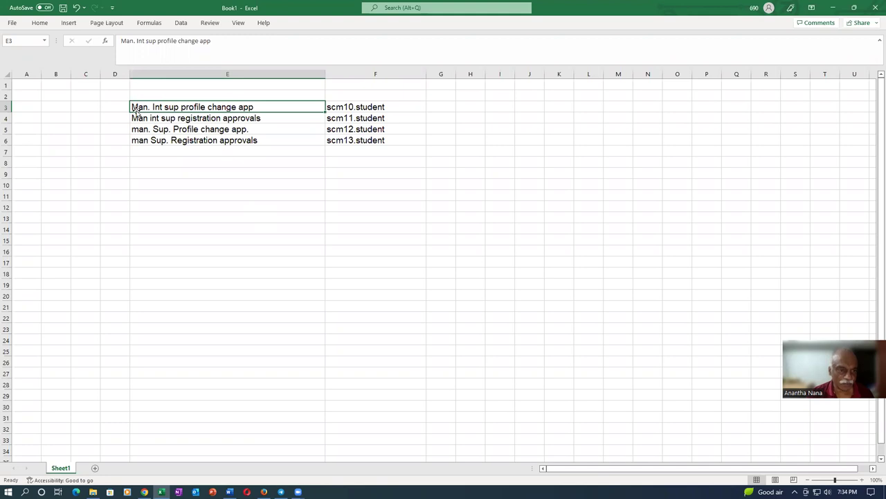
left_click(178, 118)
left_click_drag(177, 118, 182, 141)
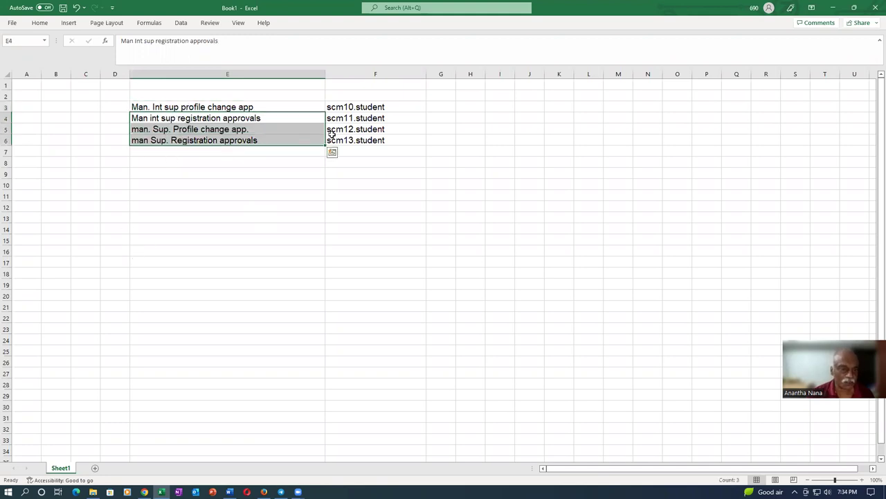
left_click(195, 196)
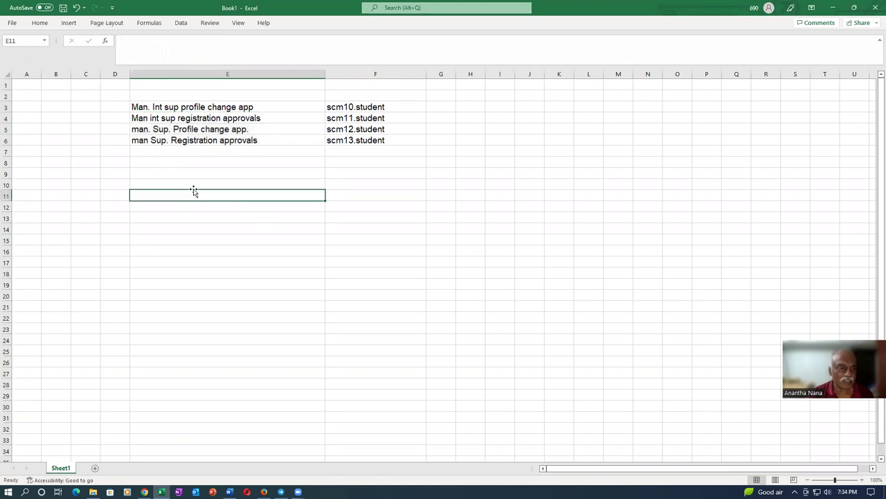
left_click(178, 110)
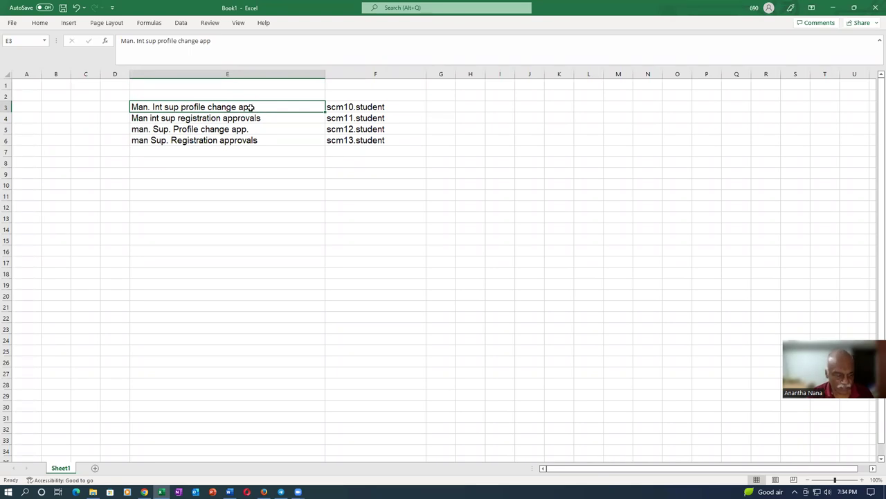
key("alt+Tab")
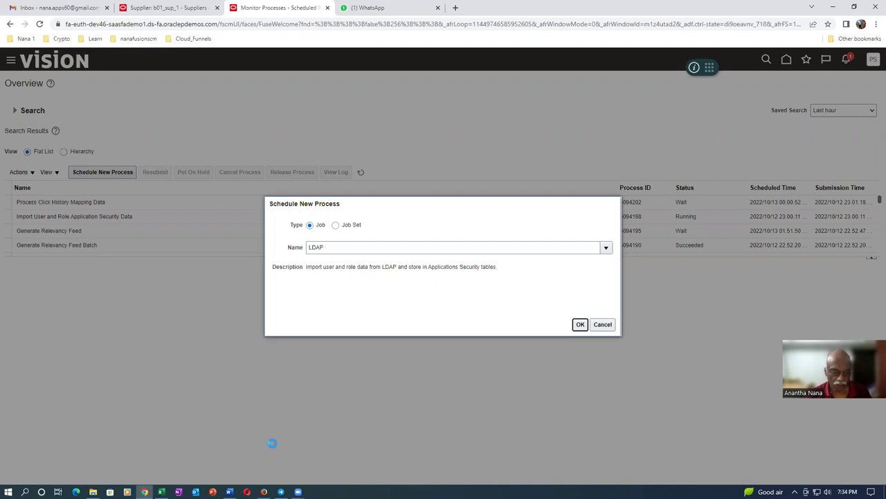
Sign out of the current Oracle session and sign back in as the profile change approver.
left_click(264, 492)
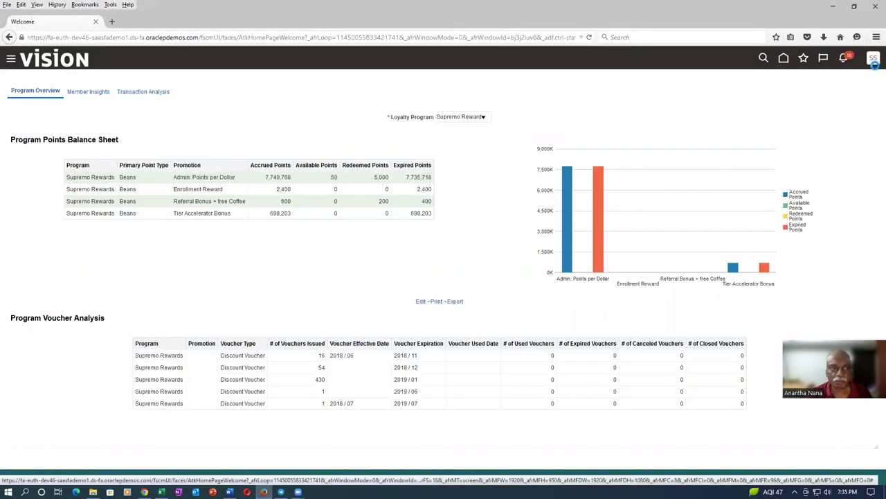
left_click(860, 81)
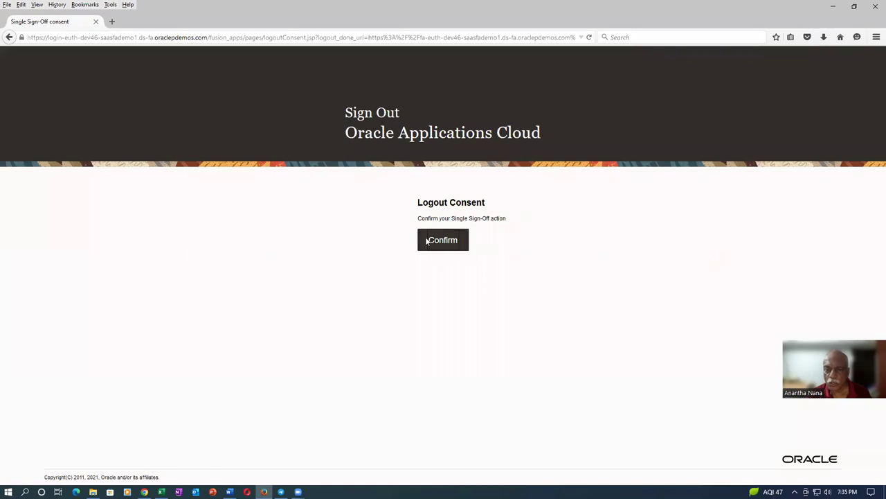
left_click(424, 239)
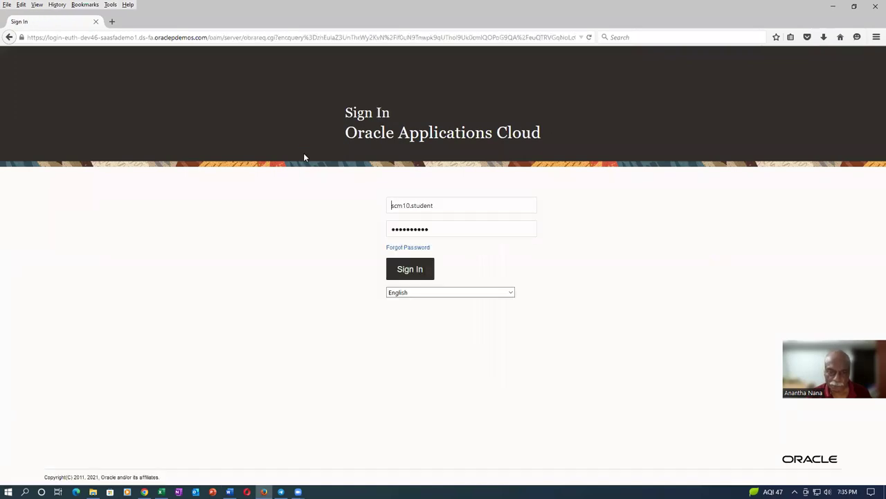
left_click(416, 271)
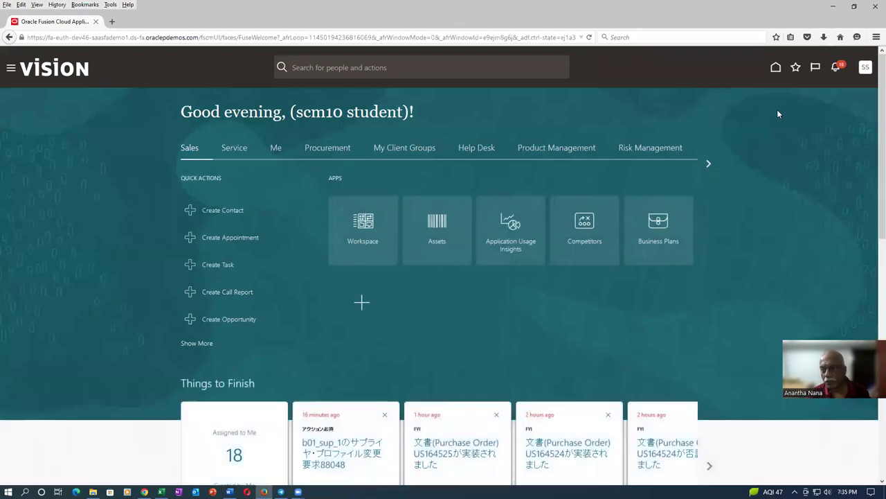
Try approving b01_sup_1's request 88048 from Notifications and dismiss the resulting application error.
left_click(834, 70)
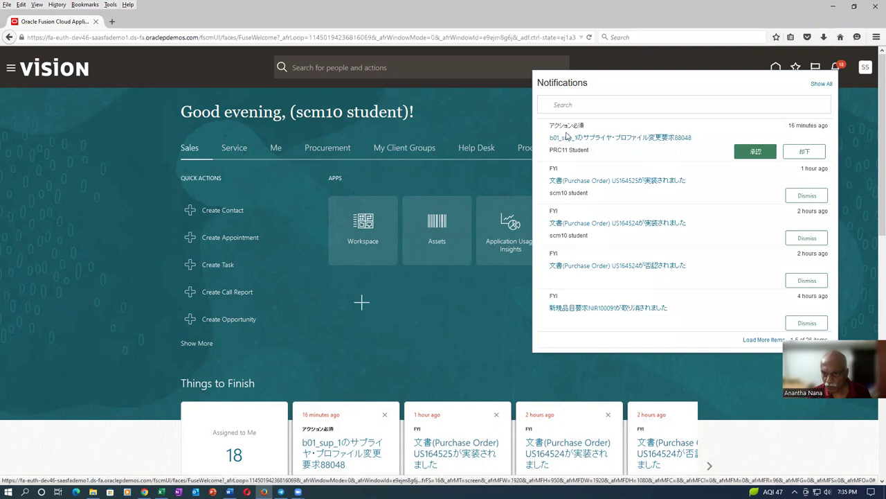
left_click(757, 153)
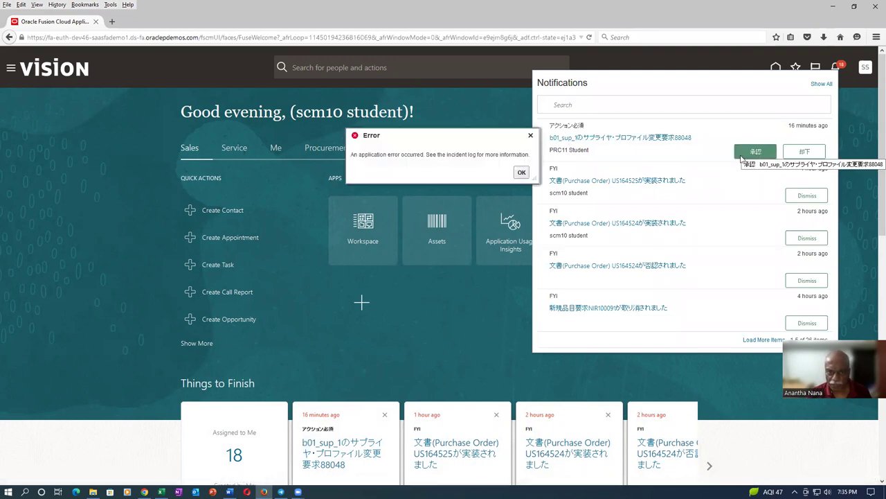
left_click(407, 154)
double_click(406, 154)
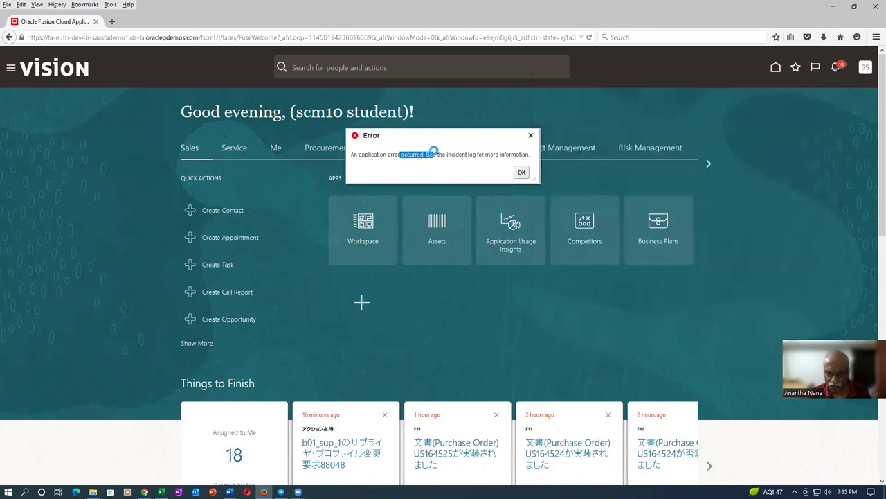
left_click(521, 172)
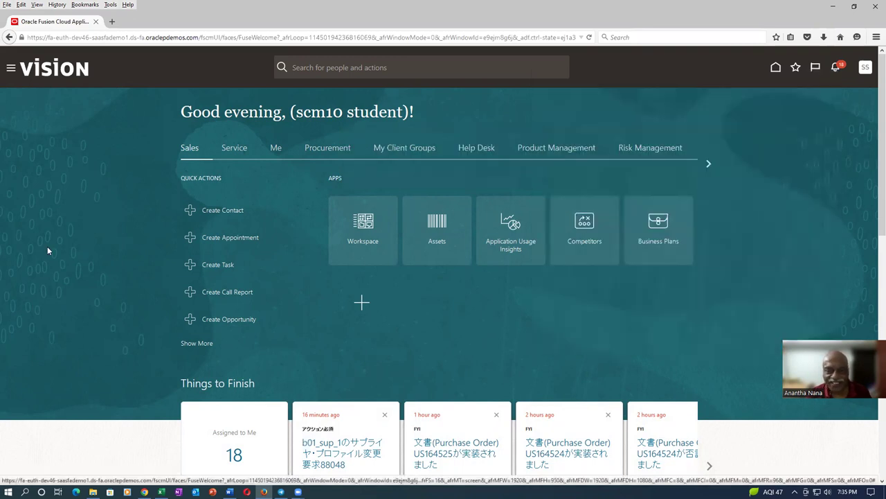
Go to the Approvals work area through Navigator > Tools.
left_click(11, 70)
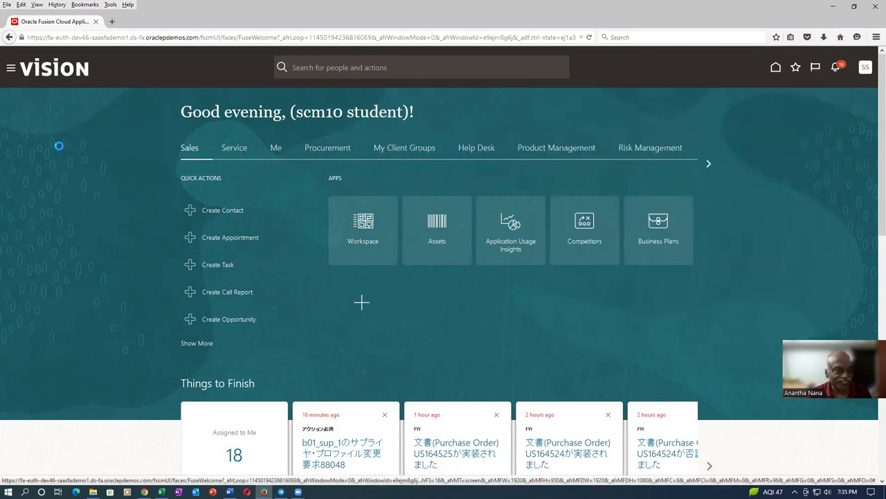
scroll(95, 374, "down", 3)
scroll(97, 377, "down", 4)
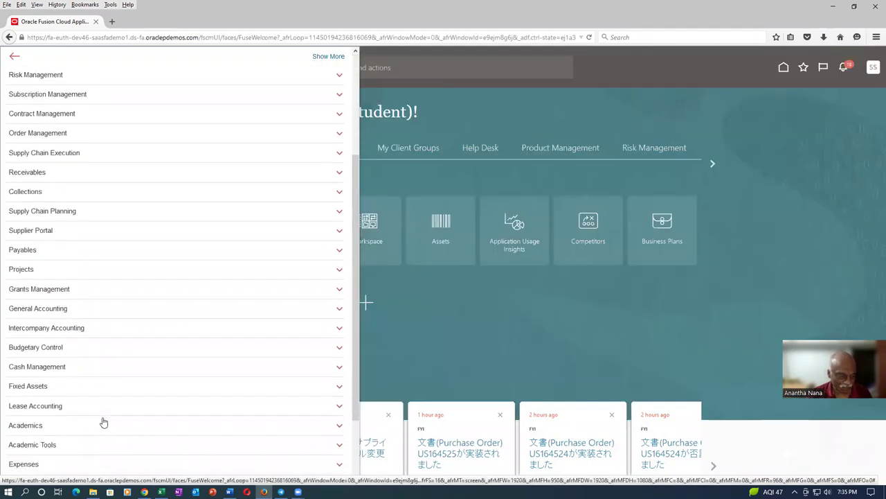
left_click(83, 448)
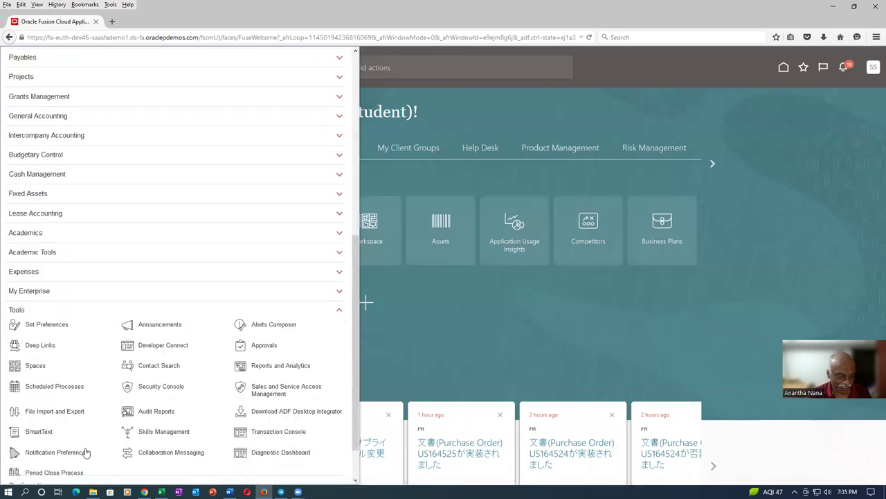
left_click(266, 345)
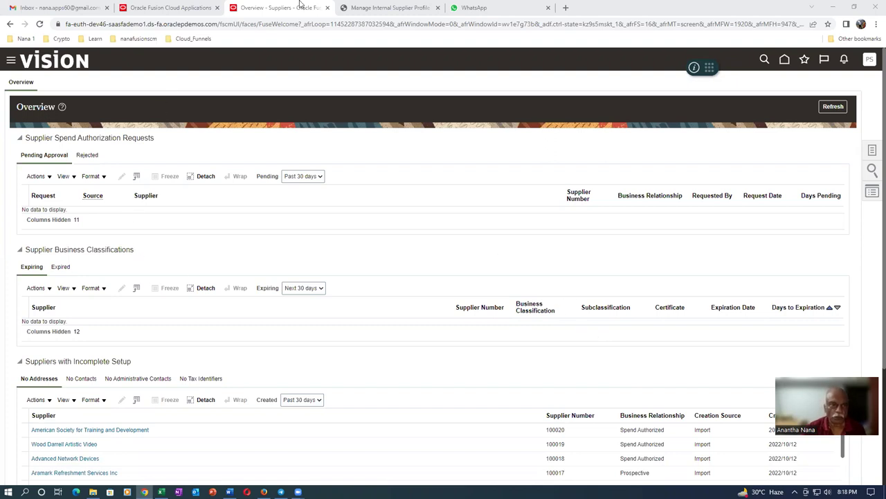
Enter b01_sup_4 as the new supplier's name.
left_click(873, 152)
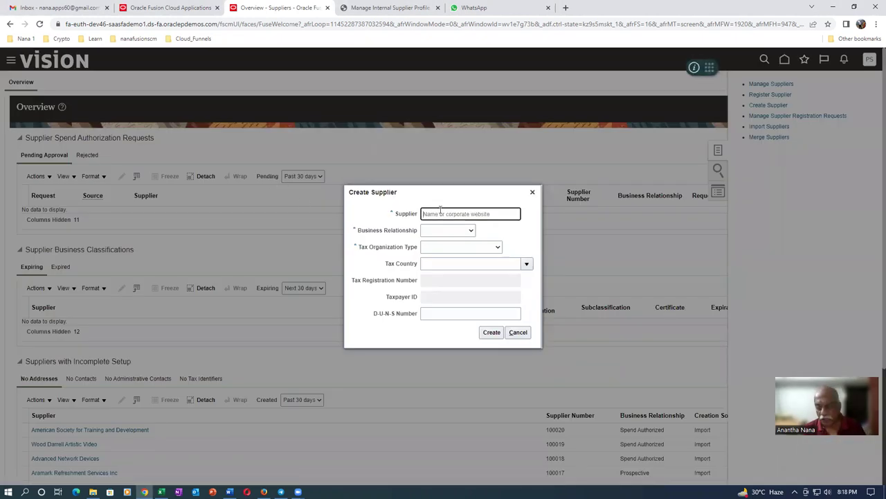
type("t")
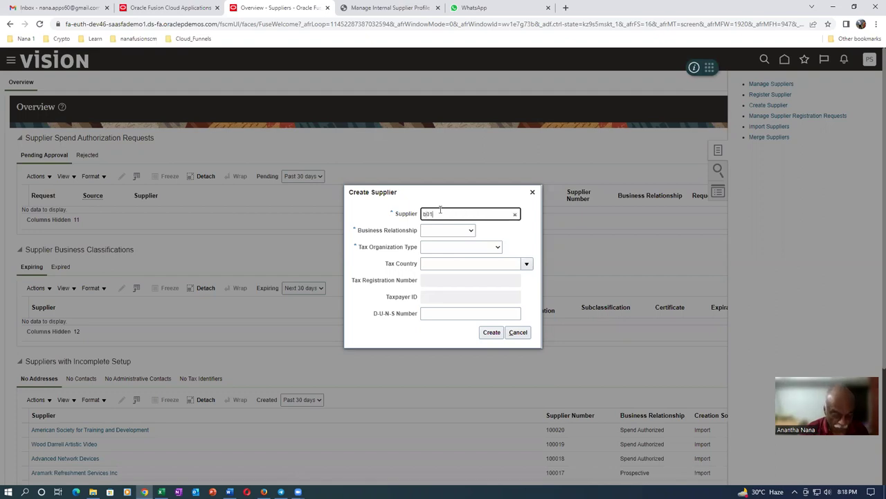
type("01_ssp_4")
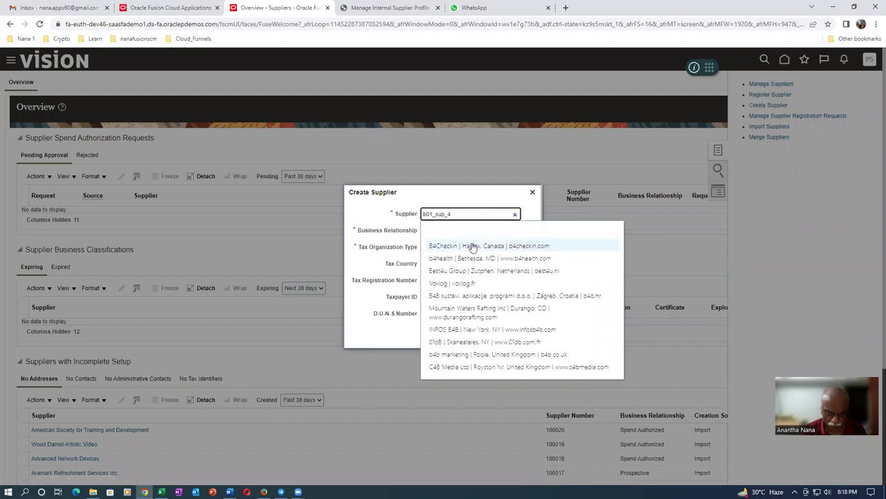
left_click(366, 230)
Set business relationship Spend Authorized, tax organization type Corporation, and tax country United States.
left_click(439, 234)
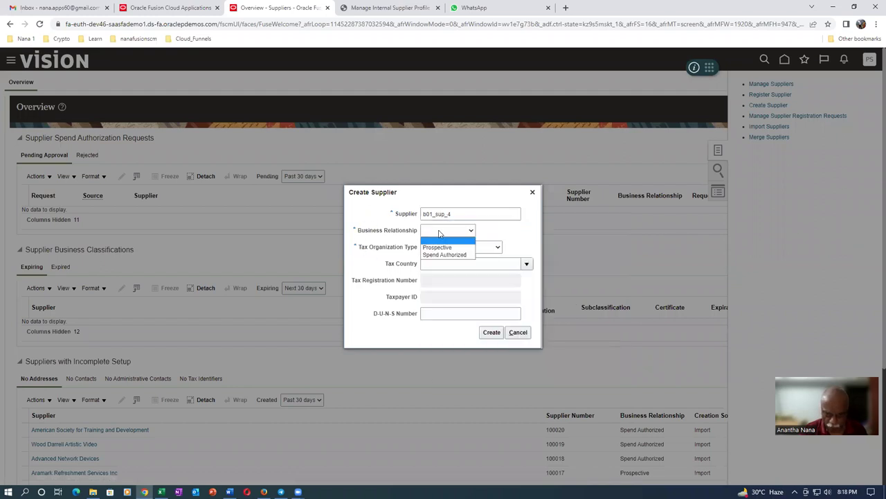
left_click(446, 254)
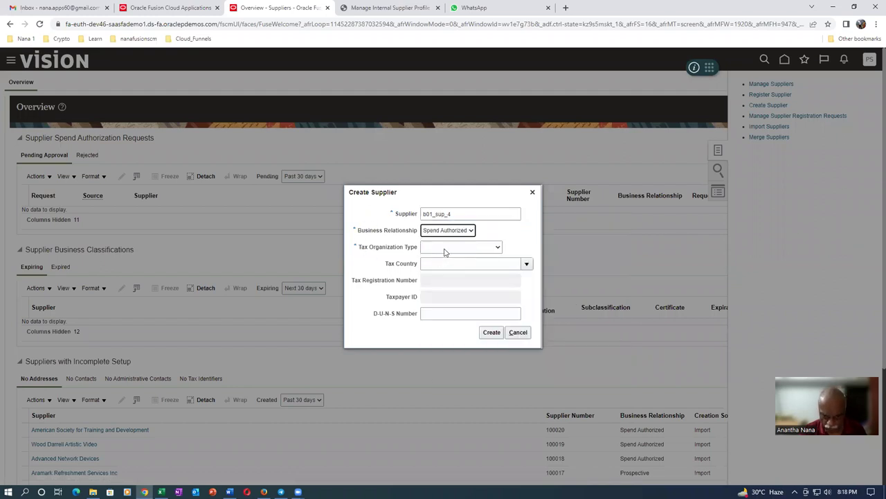
left_click(445, 250)
left_click(447, 262)
left_click(447, 262)
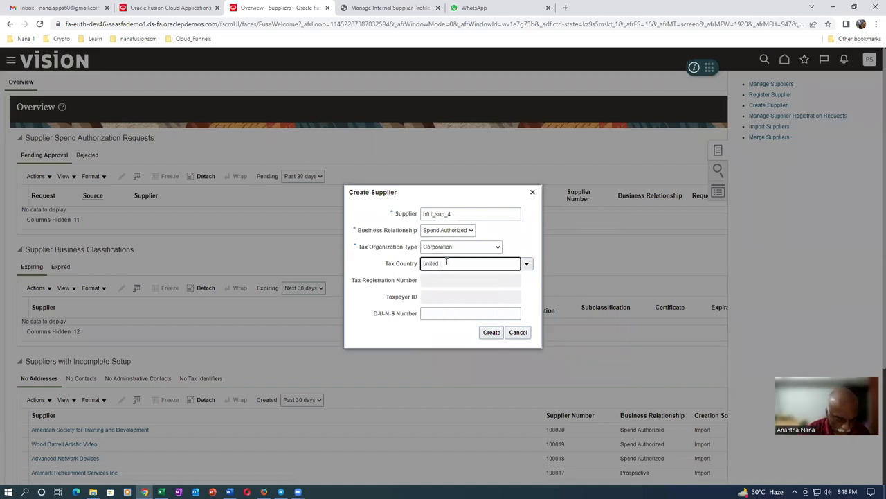
key("Tab")
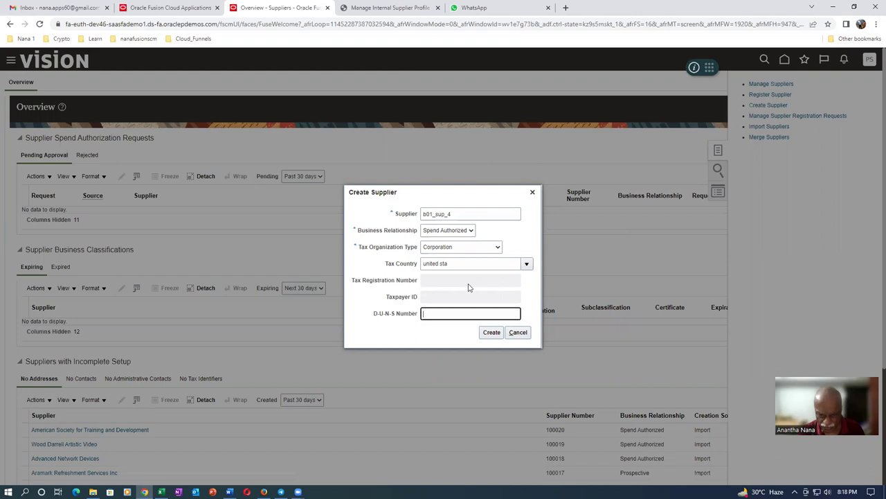
left_click(422, 302)
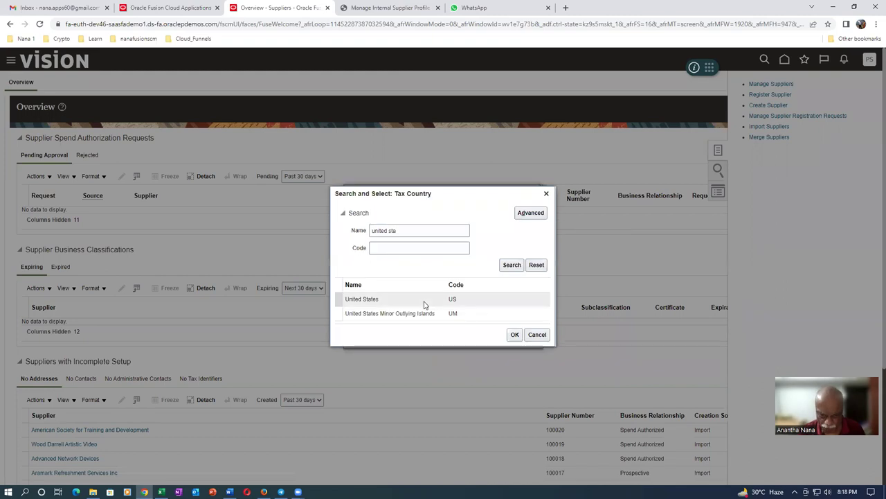
left_click(514, 334)
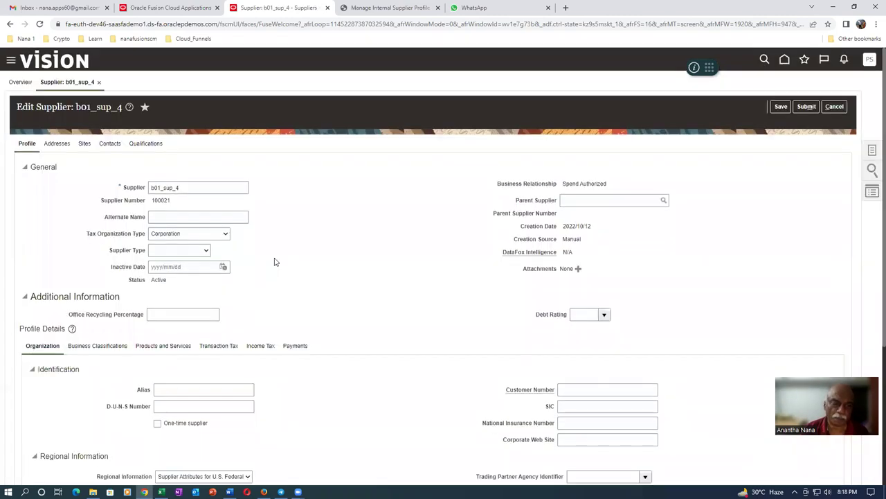
Select AB Bills Payable Method under Payments and save the b01_sup_4 profile.
left_click(297, 346)
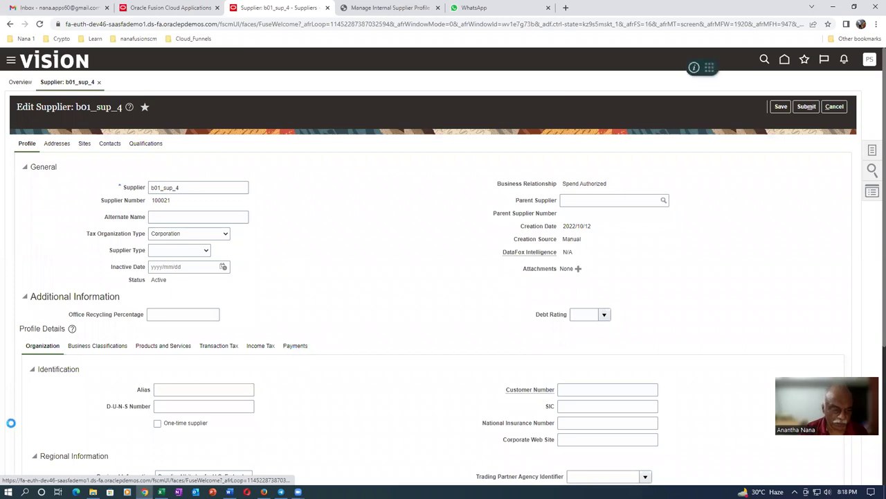
left_click(40, 428)
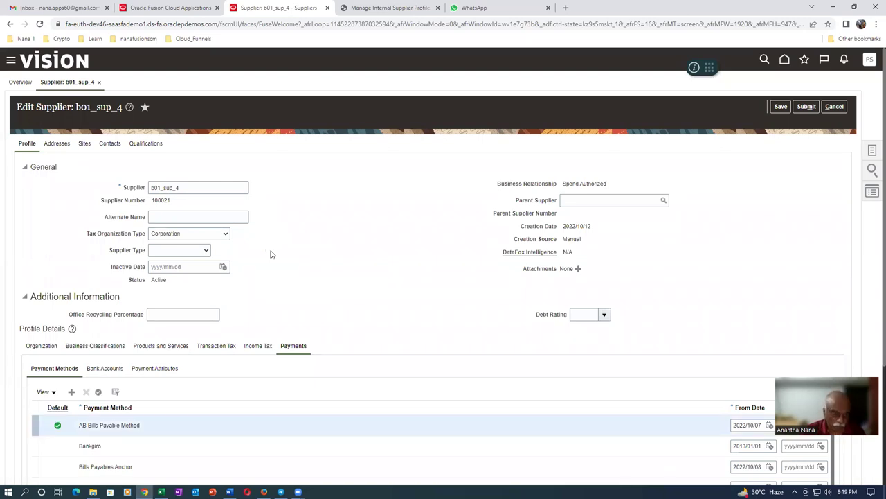
left_click(780, 106)
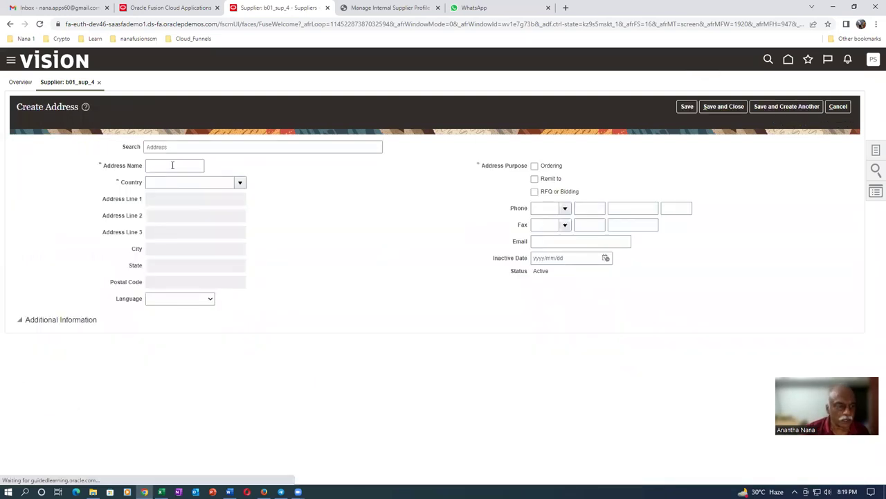
Name the new address 'b01 addr name 4' and set its country to United States.
left_click(171, 165)
type("b01 addr name 4")
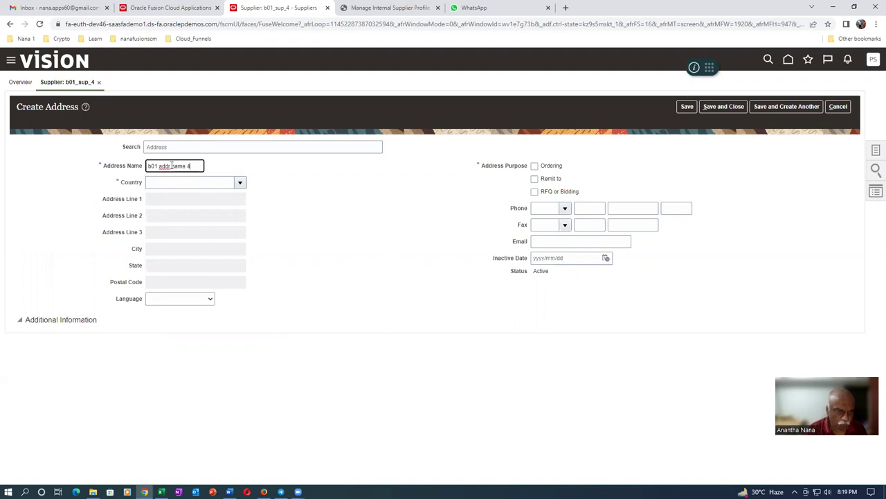
left_click(165, 178)
type("united St")
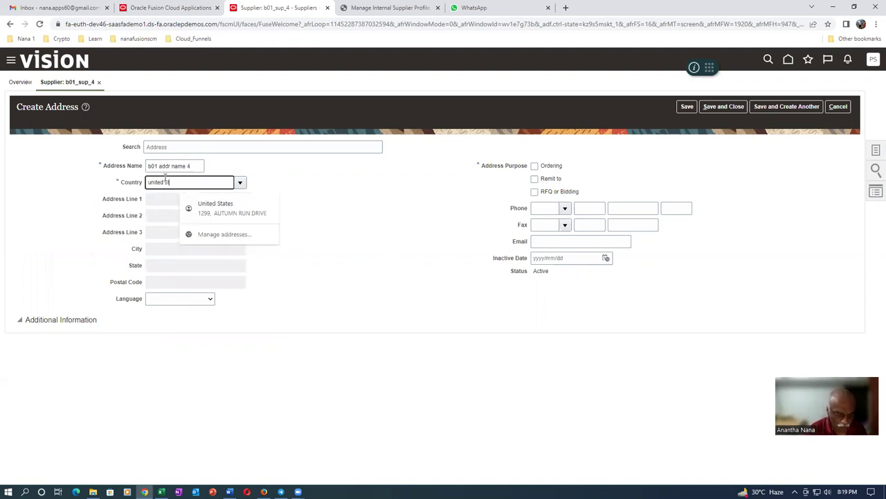
type("a")
key("Tab")
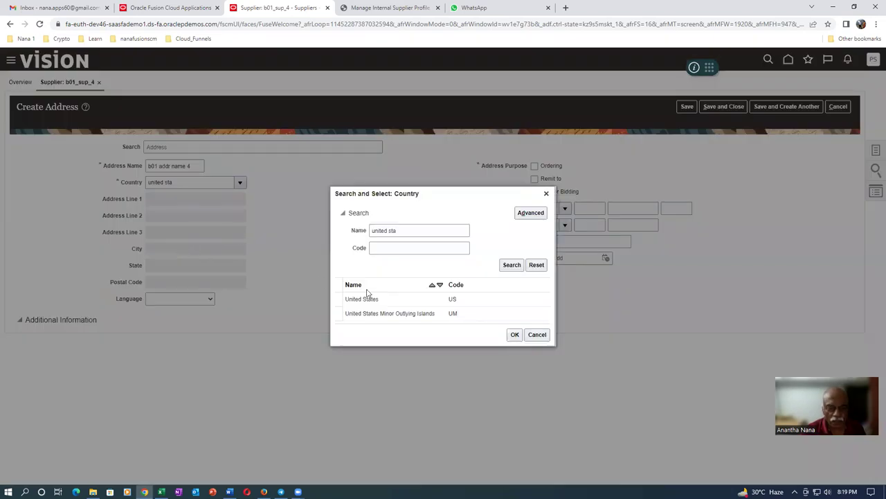
left_click(407, 302)
left_click(515, 334)
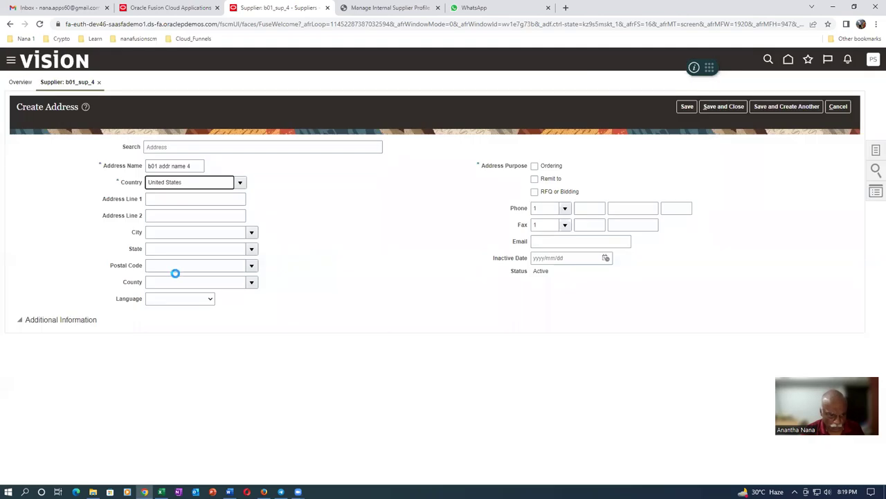
Set postal code 10020 (Manhattan, New York) and fill in Address Line 1.
left_click(174, 267)
type("10020")
key("Tab")
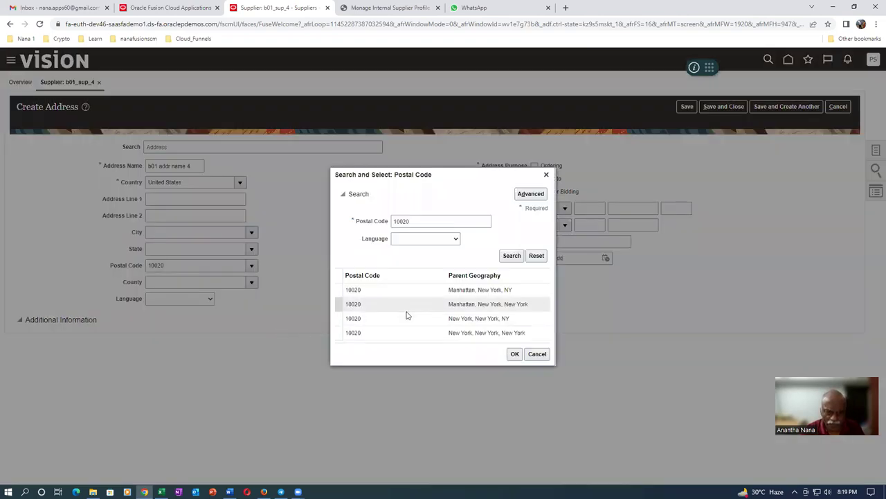
left_click(405, 311)
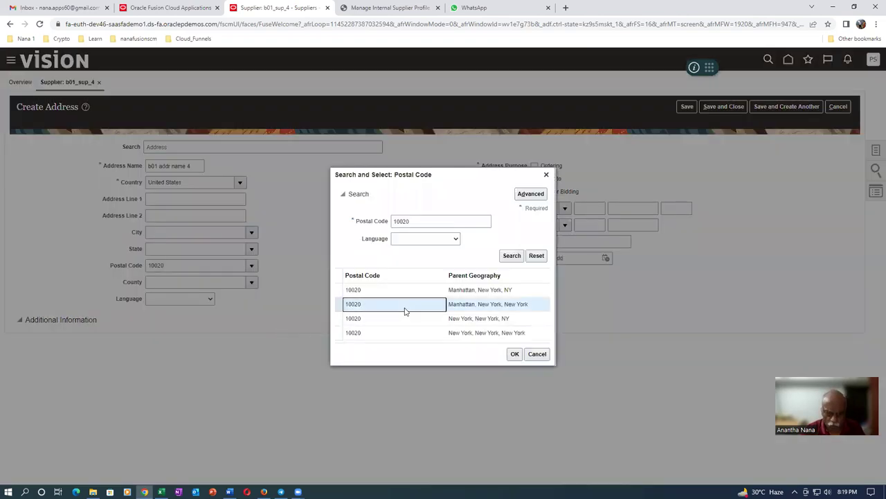
left_click(514, 354)
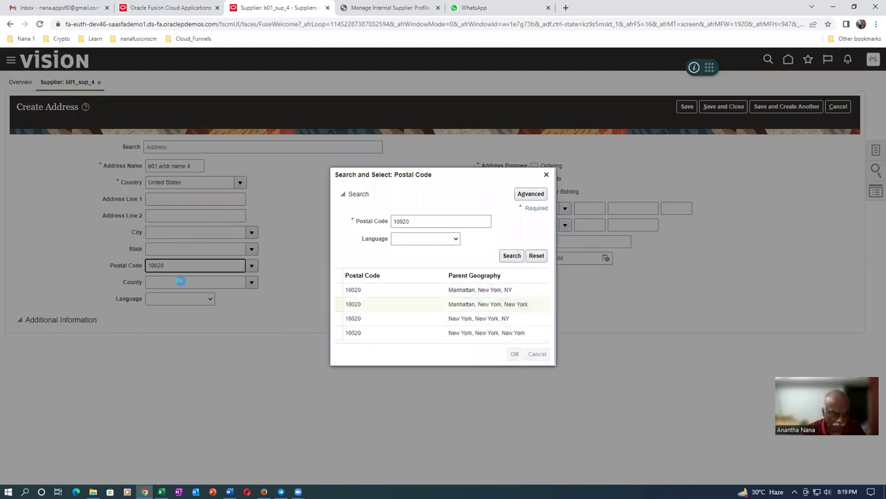
left_click(170, 198)
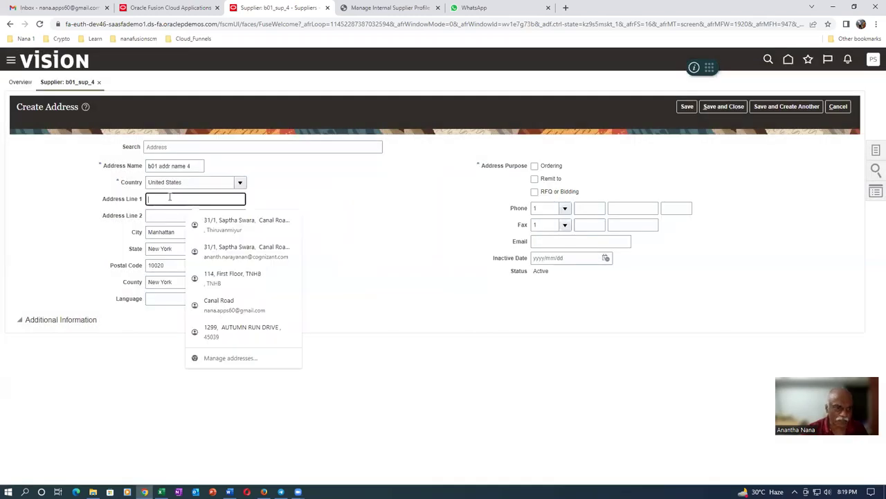
type("b01 addr line 4")
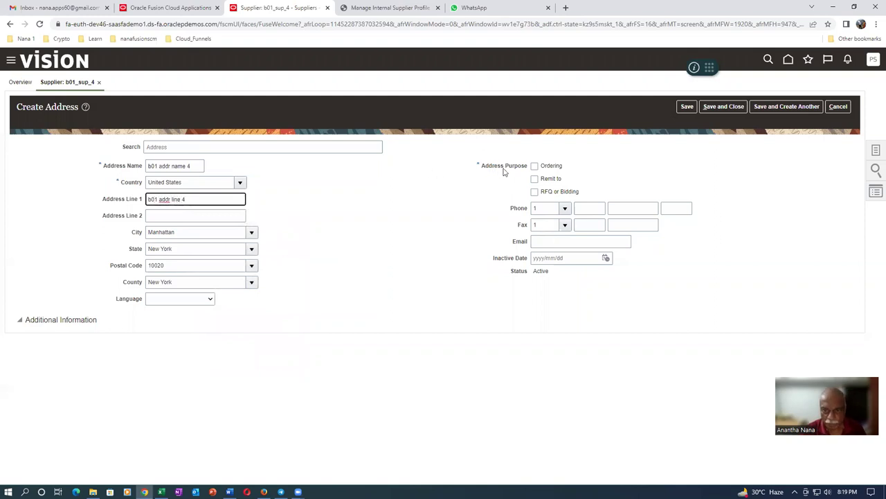
Mark the address for Ordering and Remit to, save it, and submit the supplier.
left_click(534, 165)
left_click(534, 179)
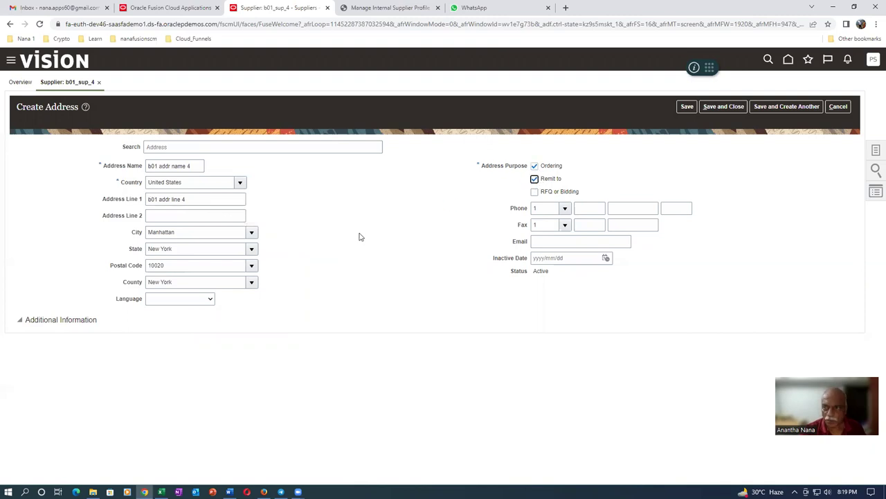
left_click(721, 107)
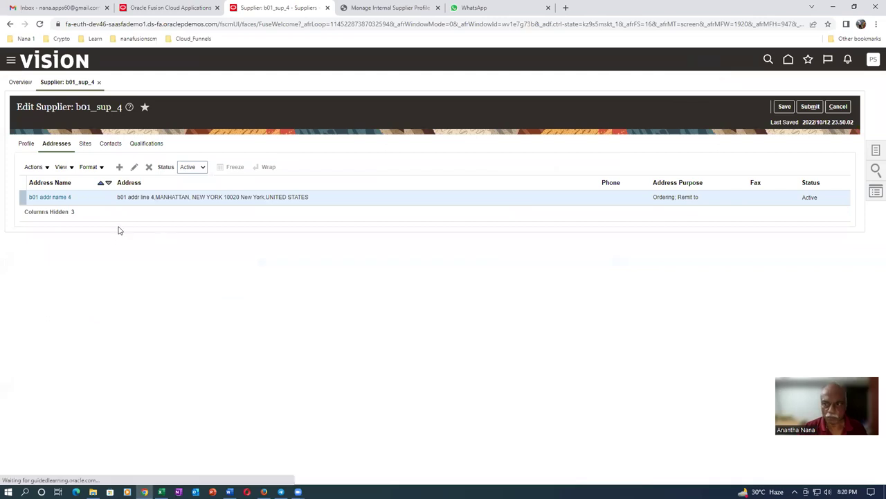
left_click(810, 107)
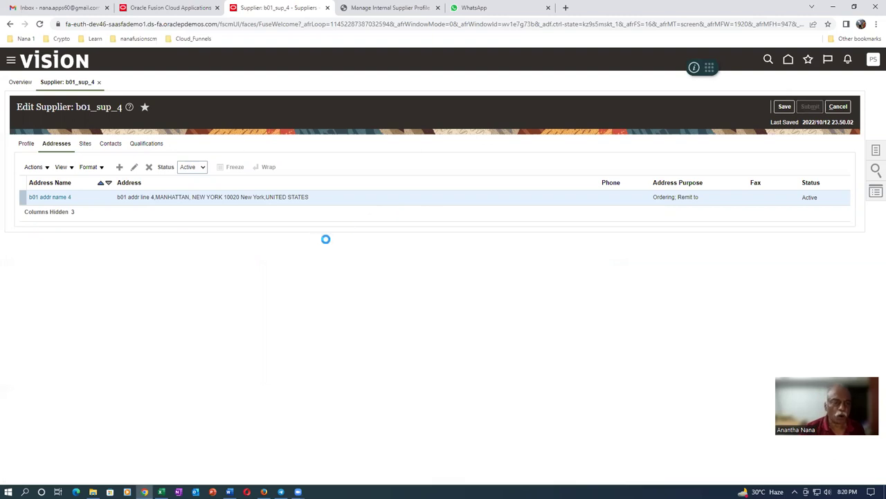
In Excel, review the approval task names in column E and the approver in F3, then return to Oracle.
key("alt+Tab")
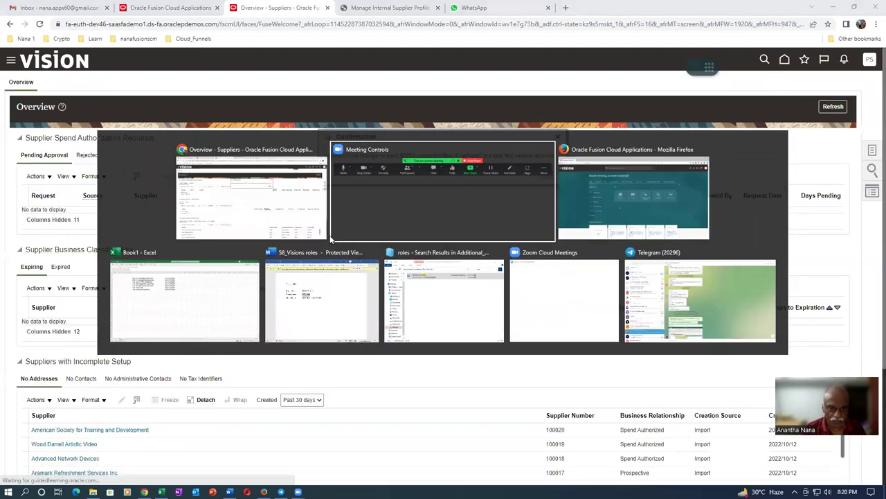
key("alt+Tab")
key("alt+Tab")
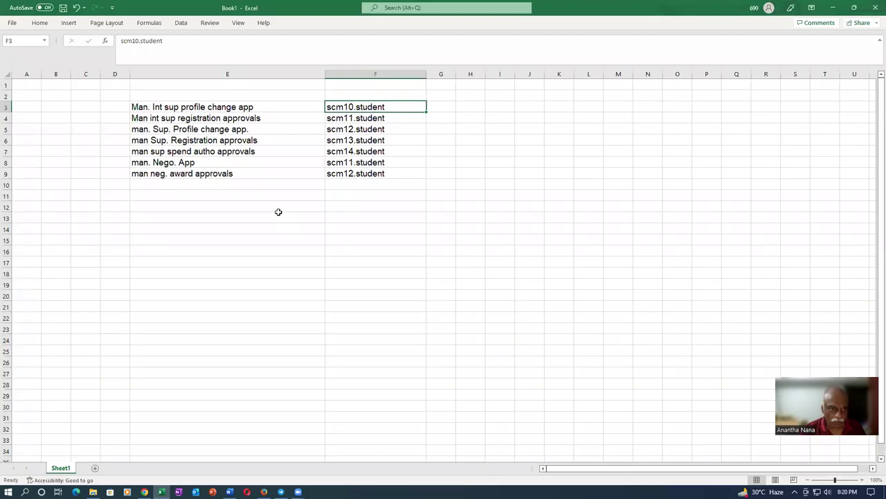
left_click(182, 108)
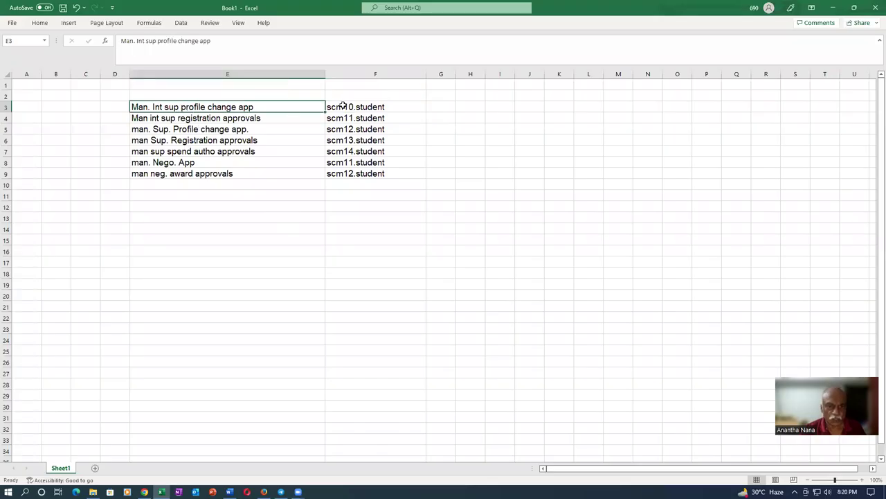
left_click(385, 106)
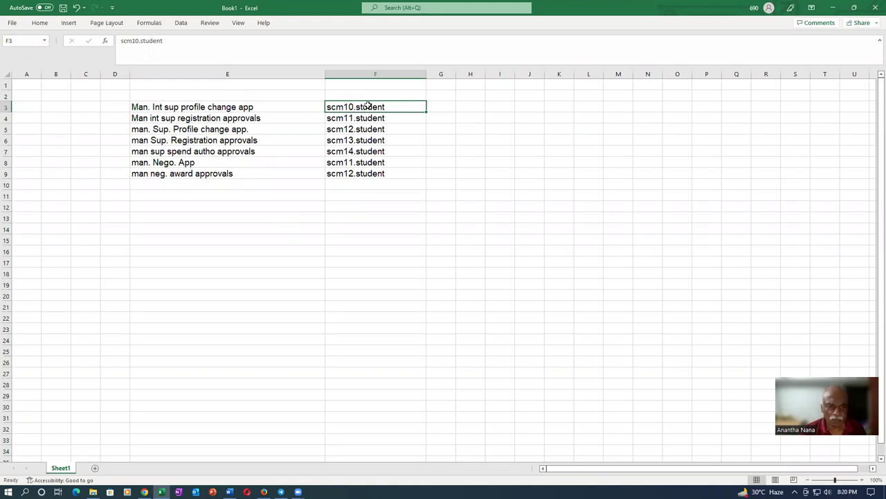
left_click(247, 119)
left_click(245, 129)
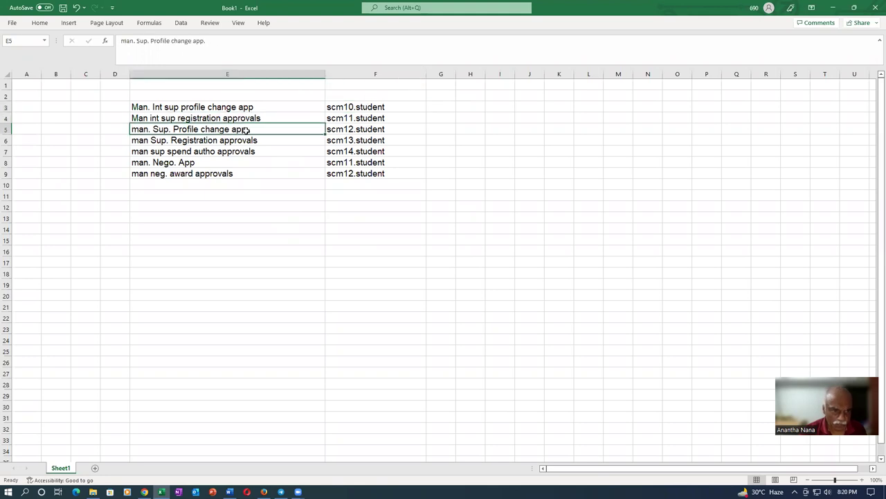
left_click(248, 140)
left_click(250, 151)
left_click(217, 163)
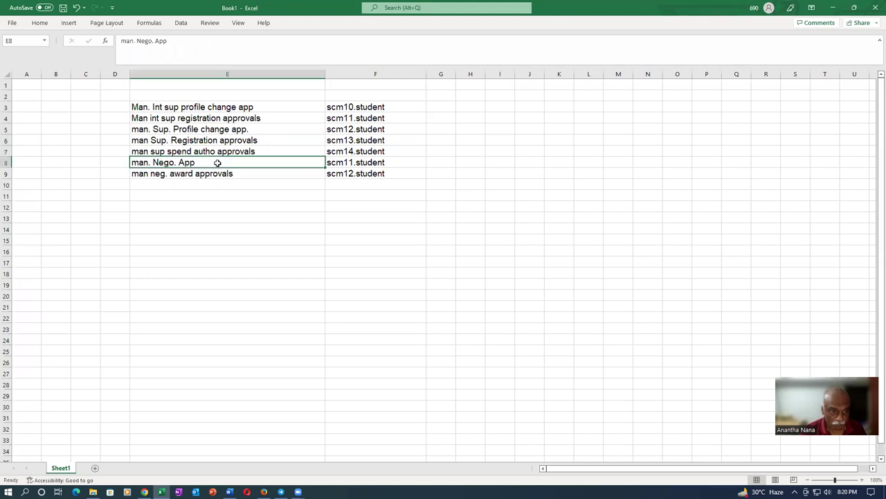
left_click(236, 174)
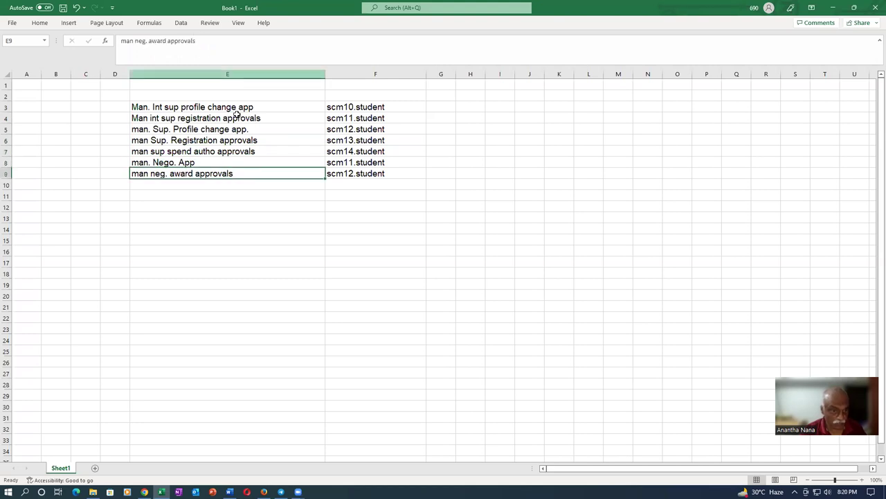
left_click(358, 104)
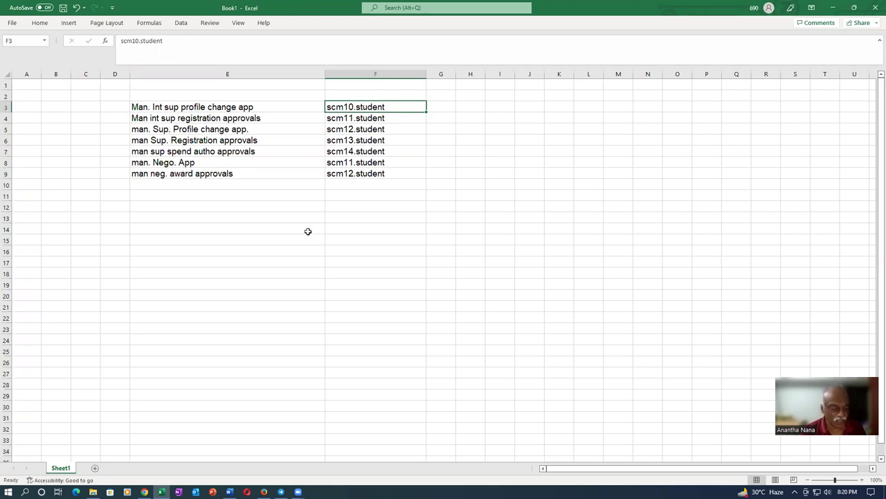
key("alt+Tab")
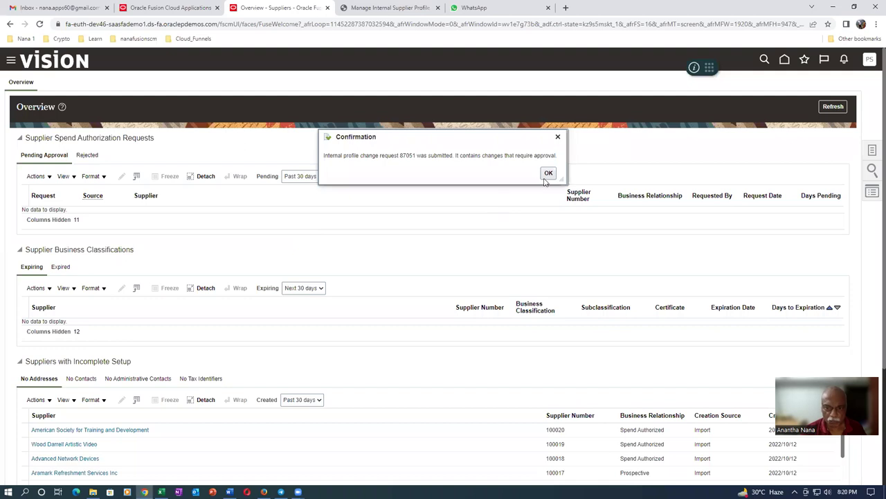
Dismiss the submission confirmation and open b01_sup_4's request 87051 from the approver's notifications.
left_click(547, 172)
left_click(264, 491)
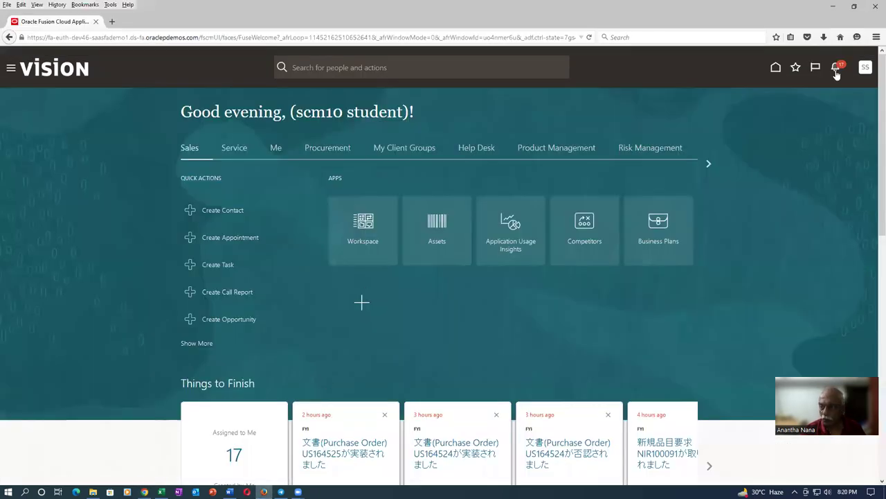
left_click(836, 72)
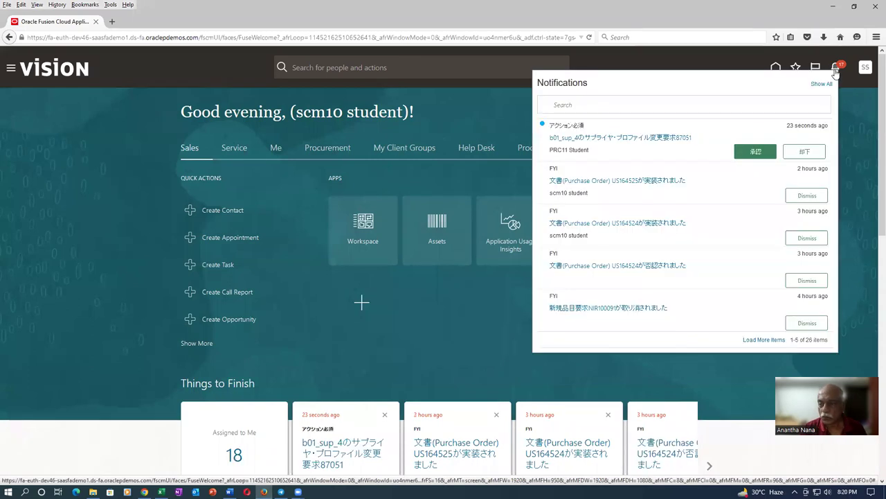
left_click(580, 137)
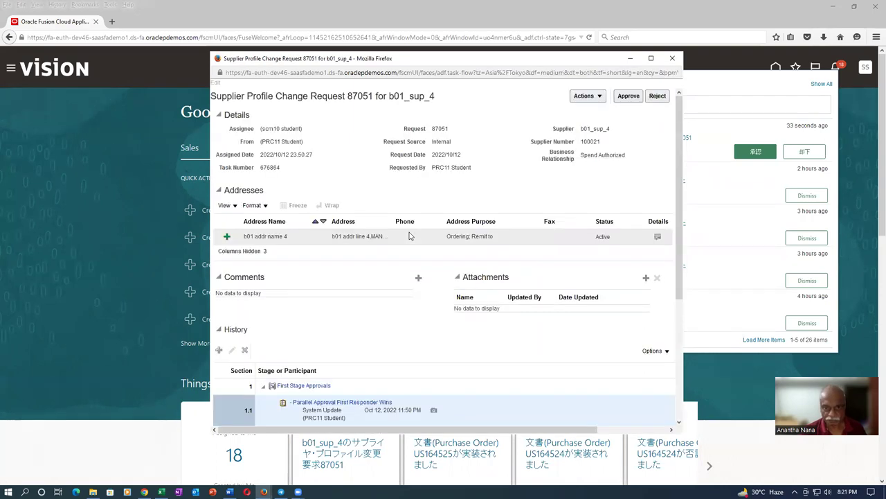
Review the request's approval history, then return to the supplier overview window.
scroll(410, 236, "down", 5)
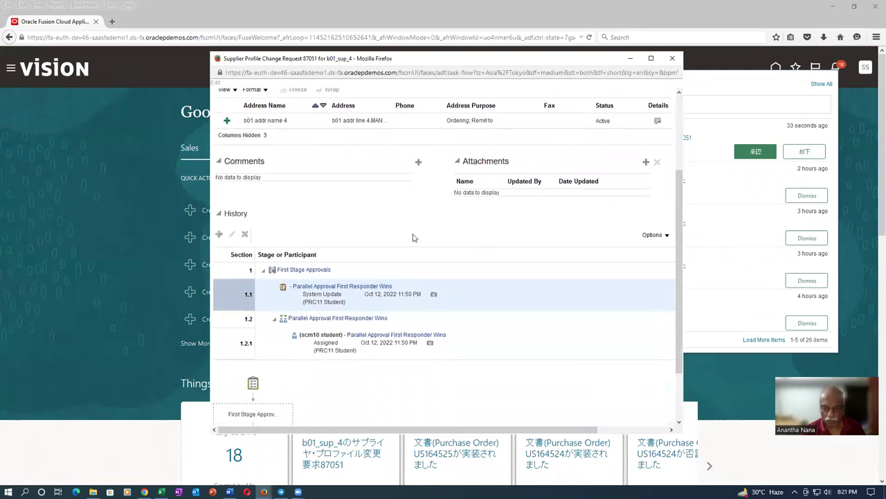
mouse_move(278, 365)
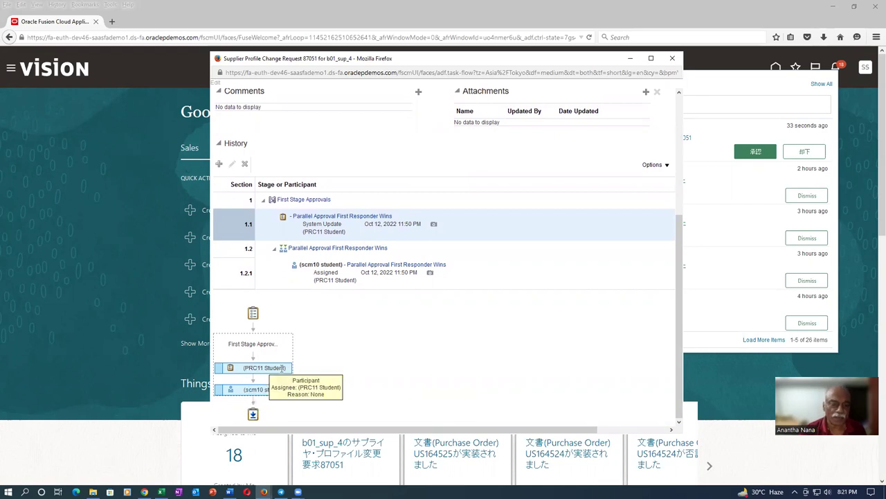
mouse_move(255, 390)
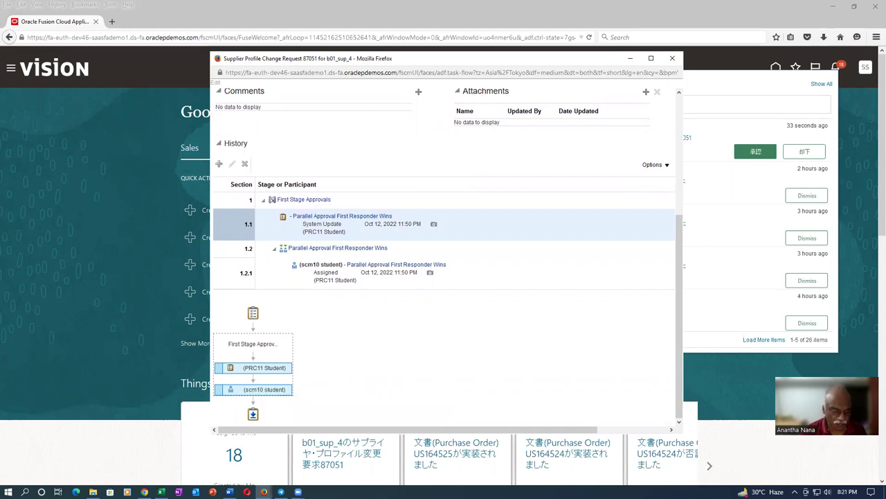
left_click(144, 492)
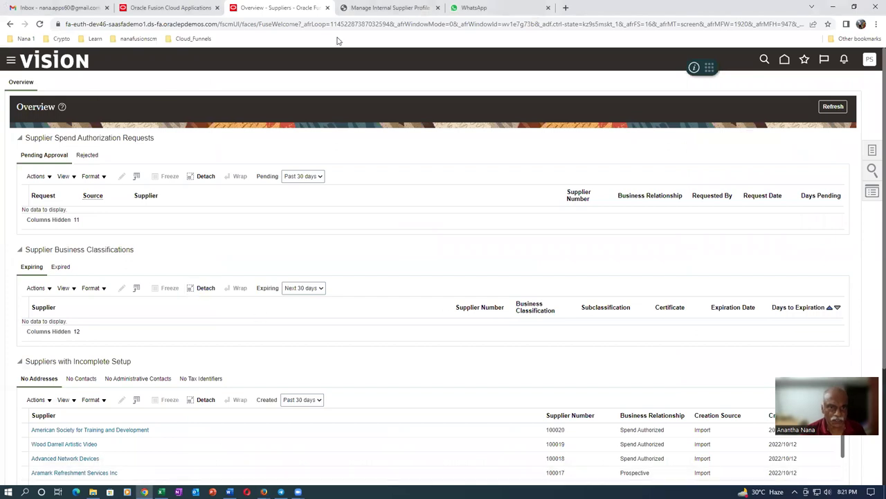
Check the worker in Action 1 of the First Responder Wins rule, then return to the approver's home page.
left_click(366, 10)
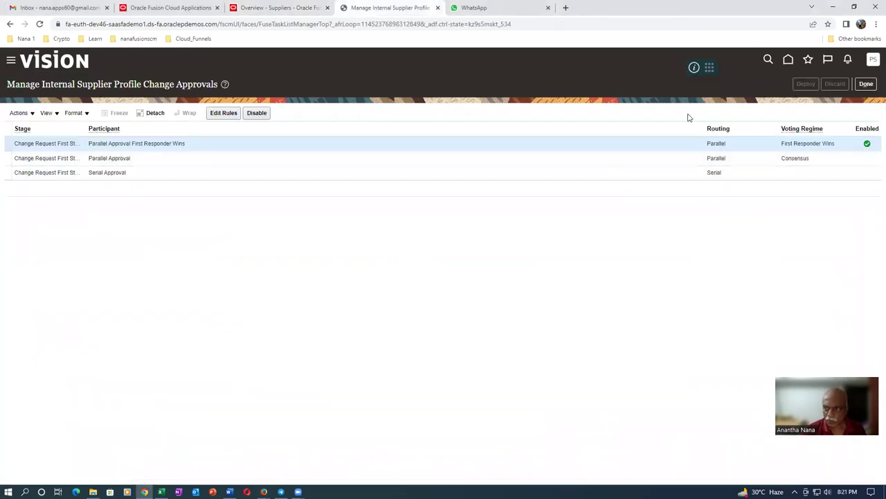
left_click(223, 113)
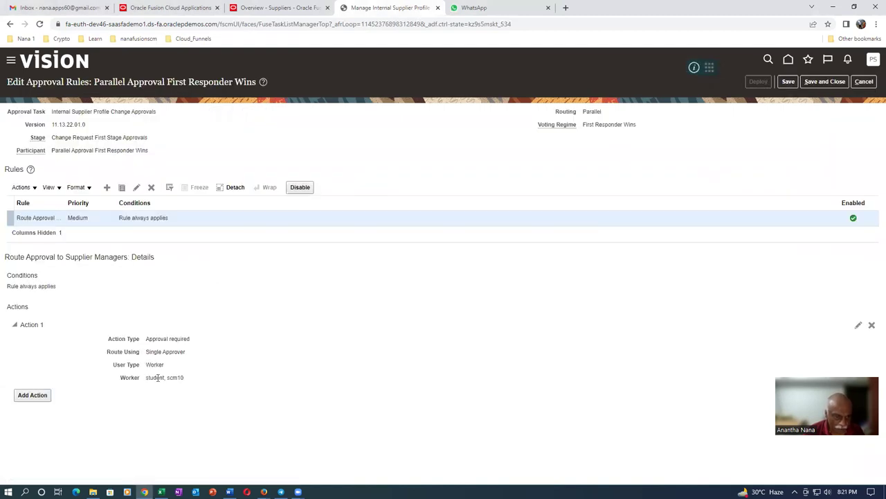
left_click_drag(153, 378, 186, 375)
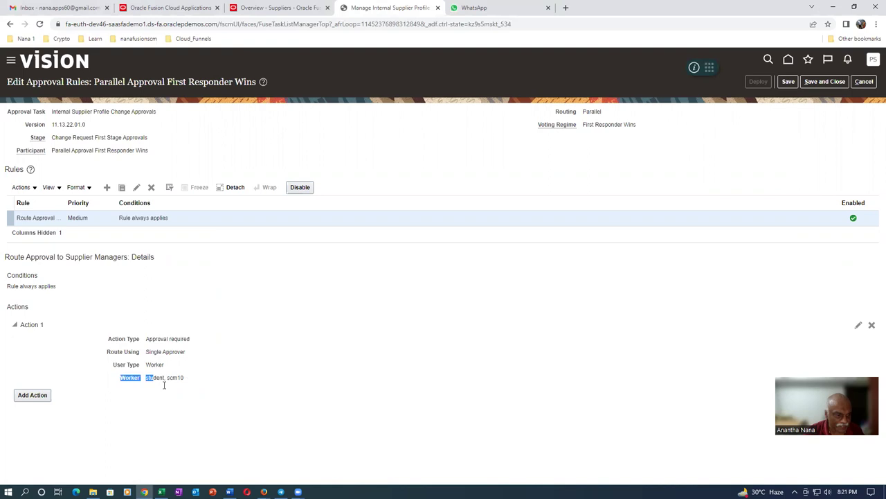
left_click(264, 492)
left_click(275, 465)
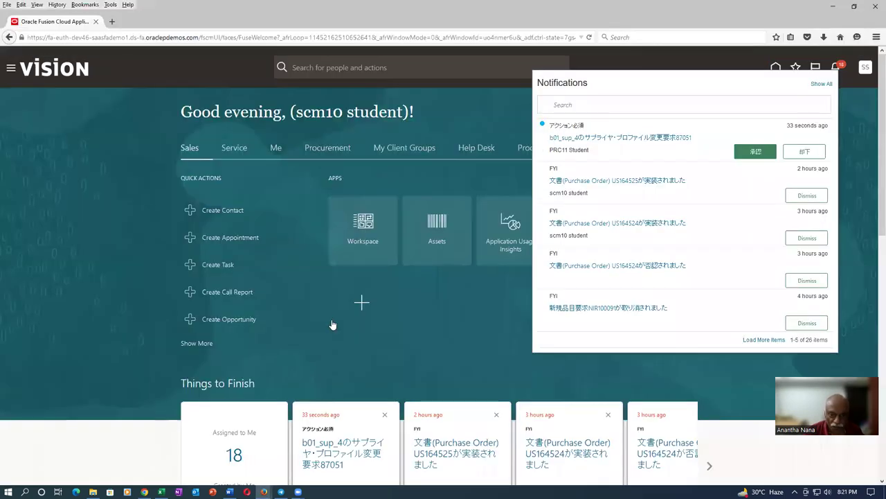
Reopen the b01_sup_4 profile change request and review its approval history diagram.
left_click(570, 138)
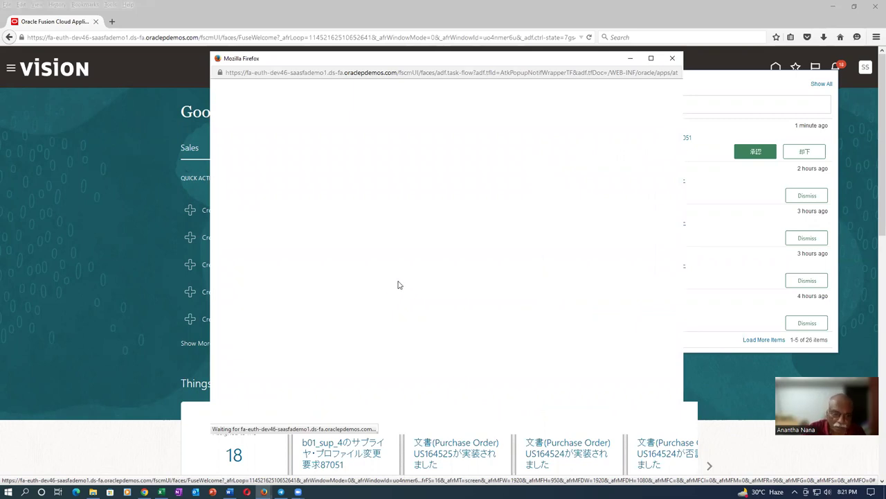
scroll(400, 281, "down", 3)
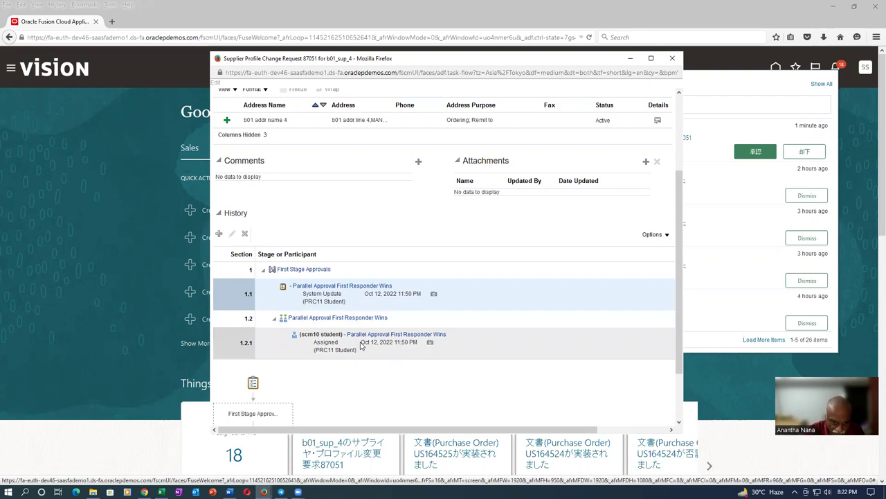
scroll(353, 357, "down", 1)
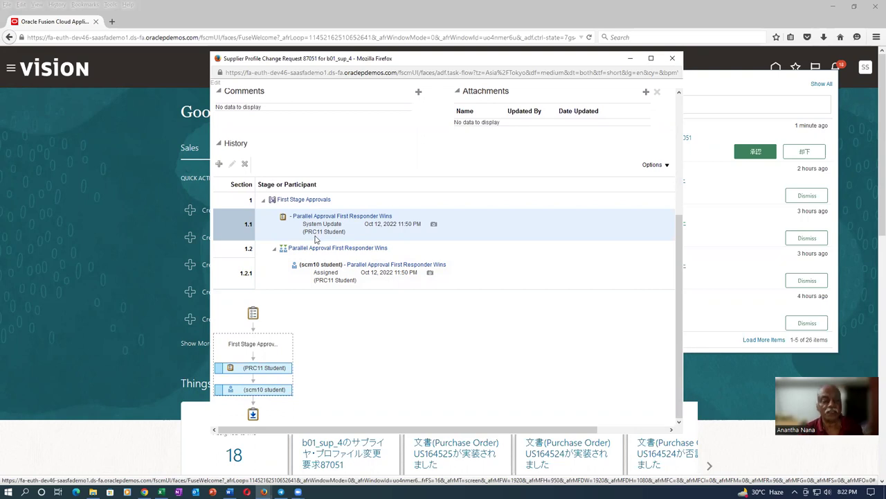
mouse_move(246, 372)
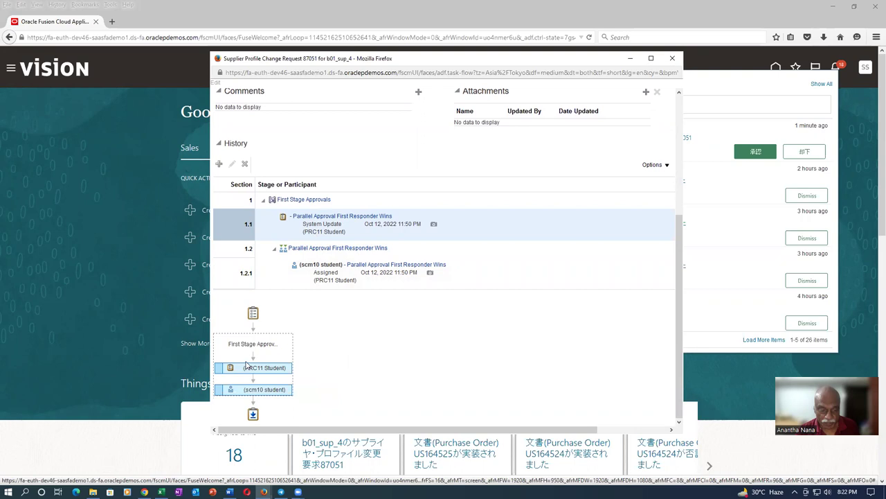
mouse_move(228, 391)
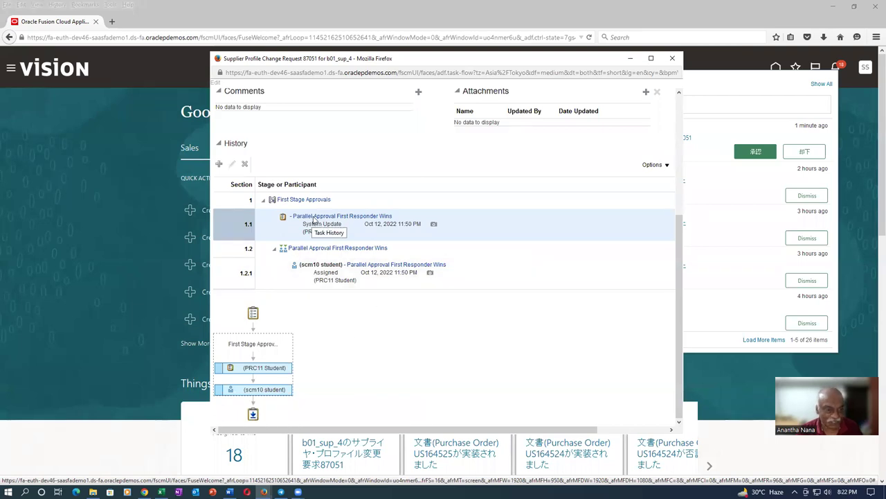
Close the request window and return to the Parallel Approval First Responder Wins rule.
key("alt+F4")
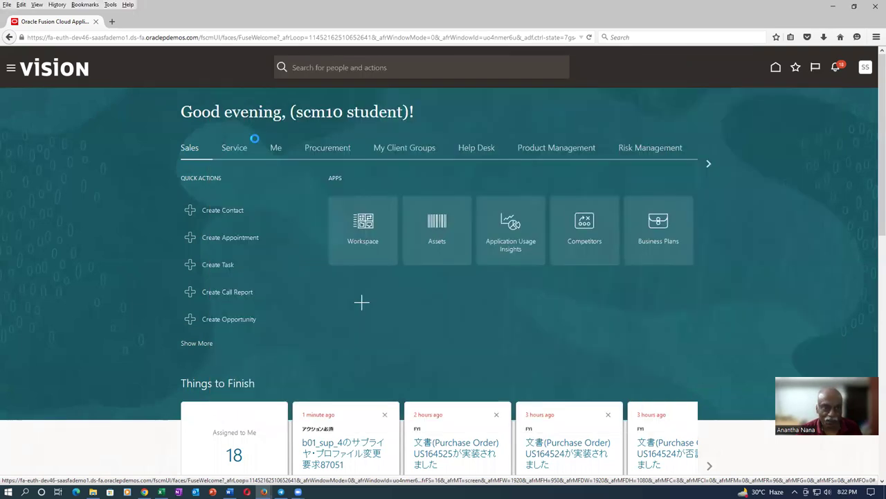
key("alt+Tab")
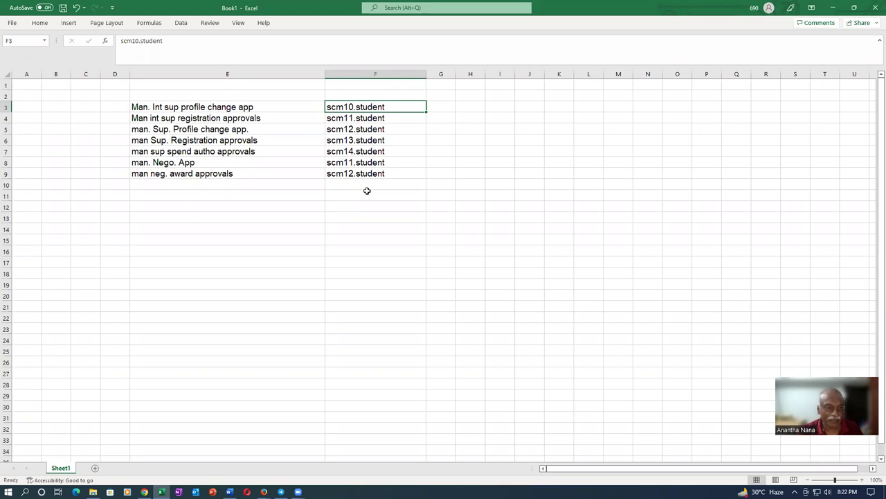
key("alt+Tab")
key("alt+Tab")
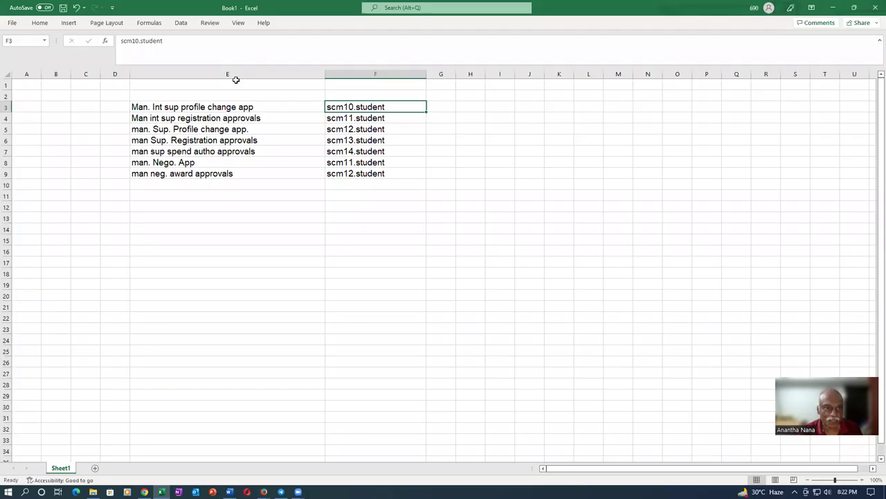
left_click(144, 491)
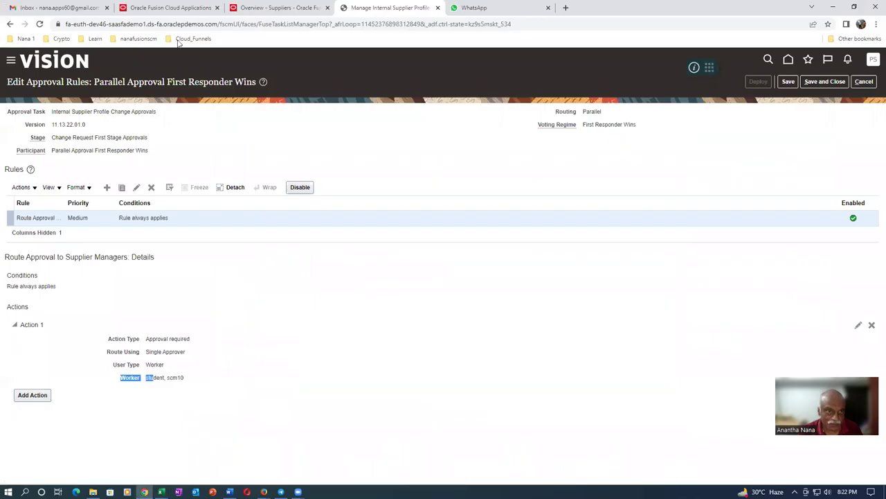
Discard the approval rule edits and go back to the eight man%sup%app% supplier approval tasks.
left_click(228, 8)
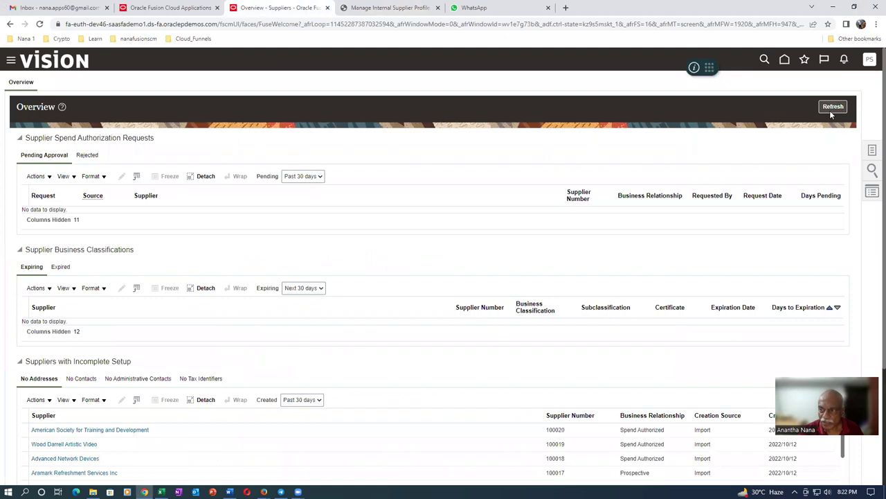
left_click(367, 8)
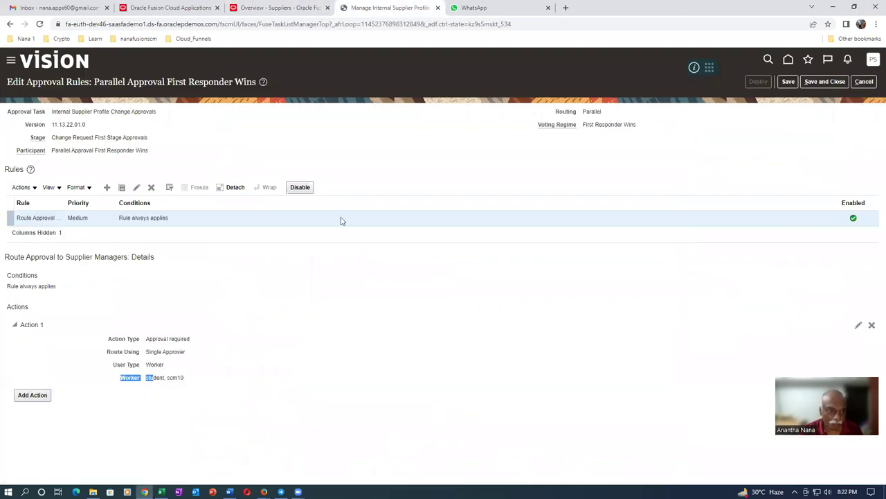
left_click(863, 82)
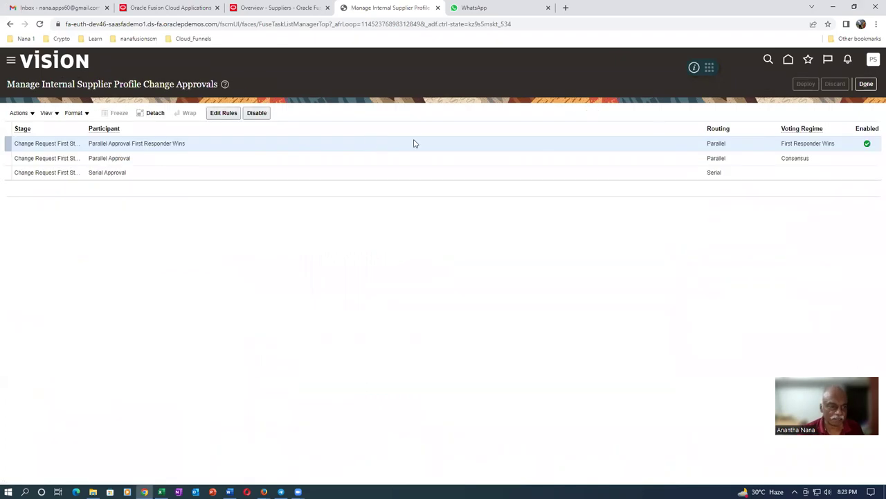
left_click(867, 87)
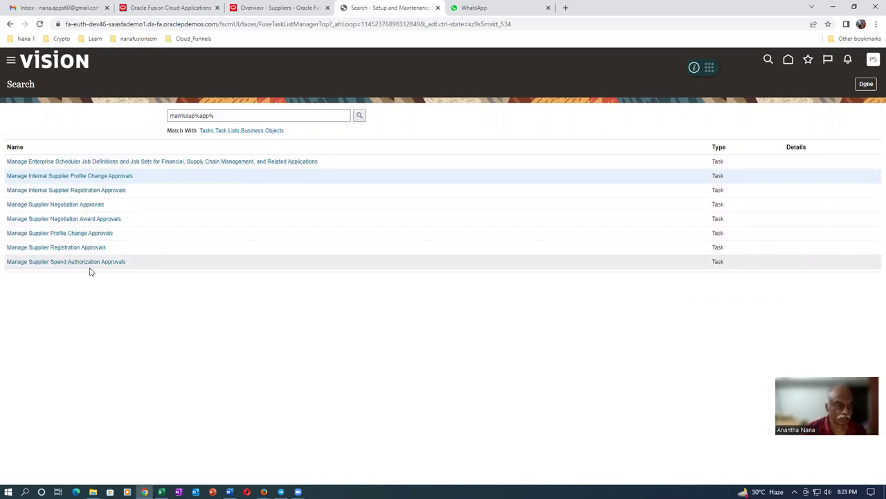
Search Manage Suppliers for keyword b01, then bring change request 87051's window forward.
left_click(272, 10)
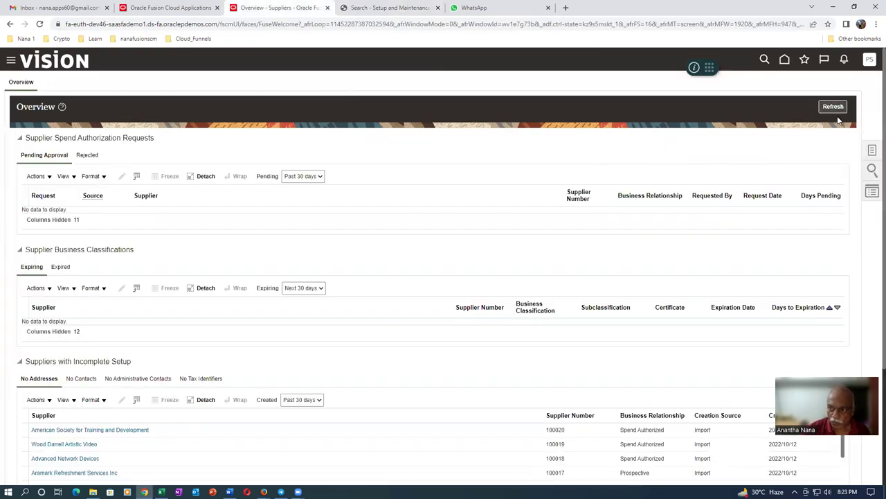
left_click(873, 151)
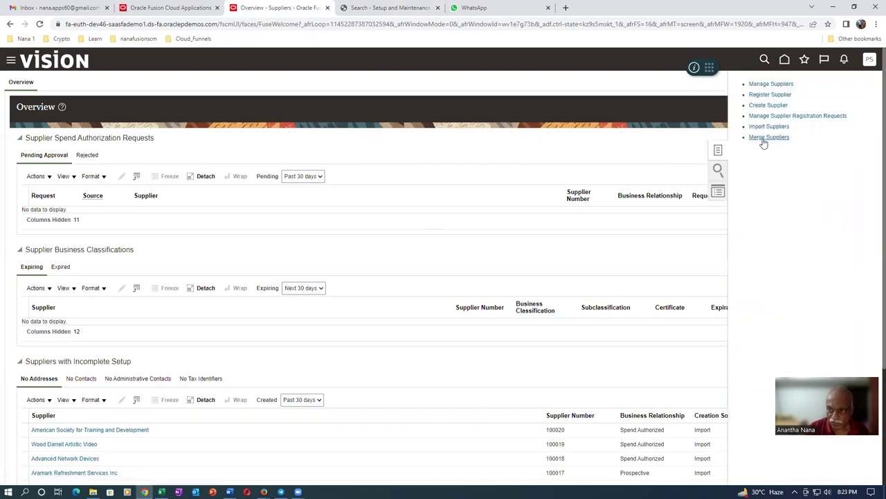
left_click(769, 85)
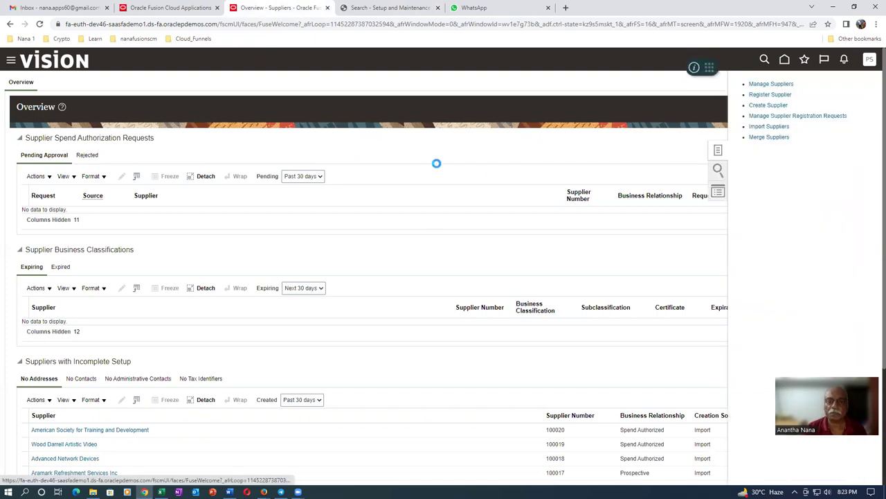
left_click(232, 167)
type("b01")
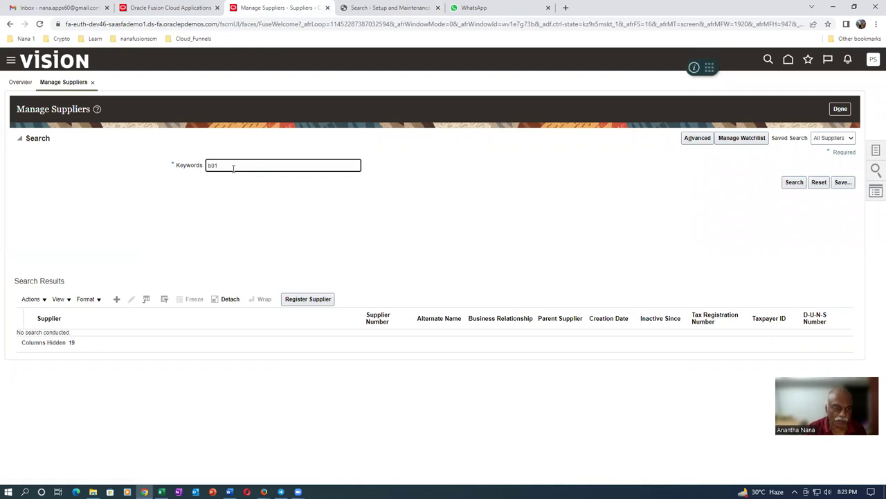
key("Return")
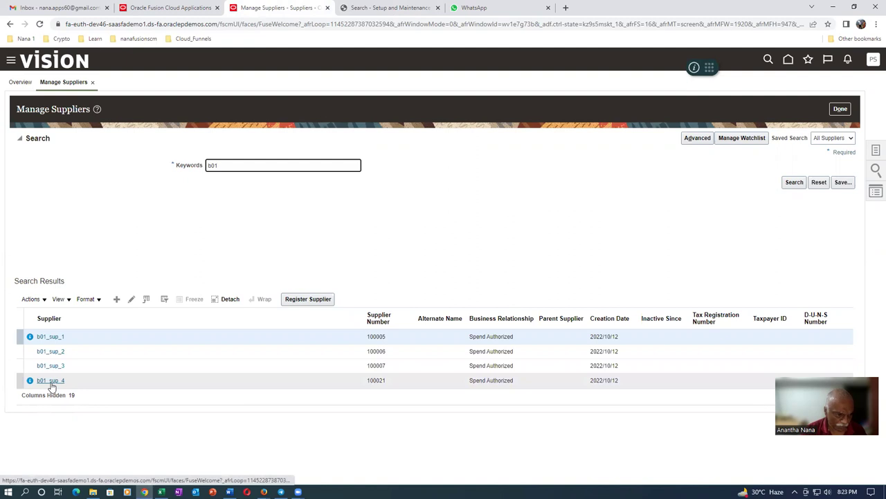
left_click(264, 492)
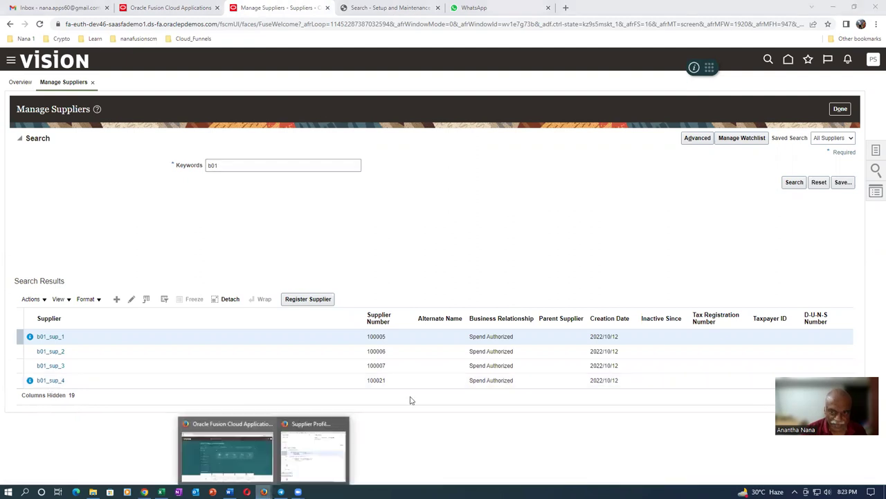
left_click(318, 415)
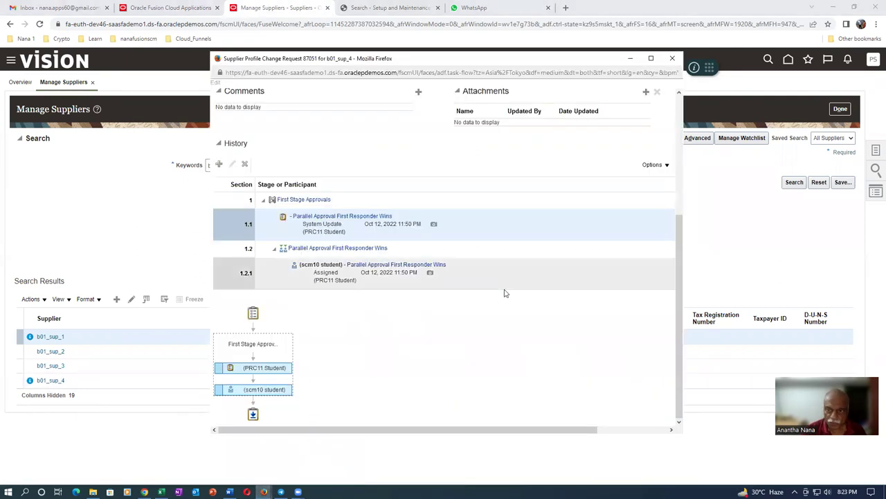
Approve supplier profile change request 87051 for b01_sup_4.
scroll(504, 293, "up", 5)
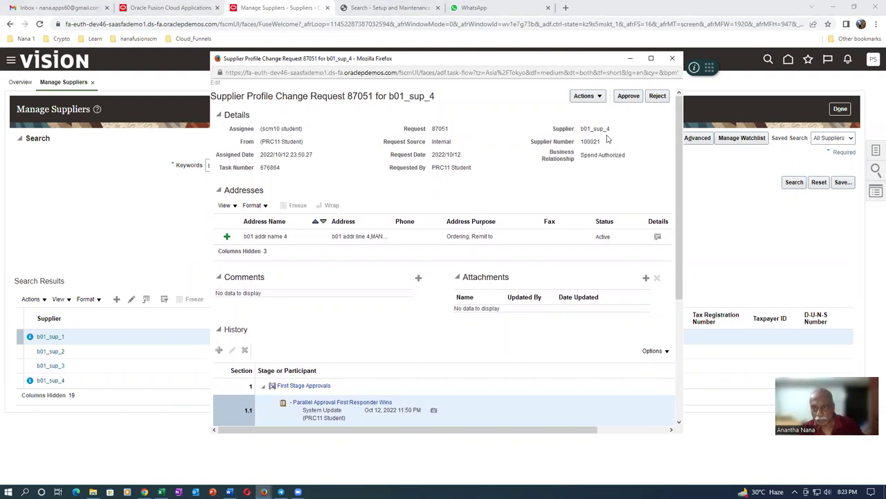
left_click(595, 98)
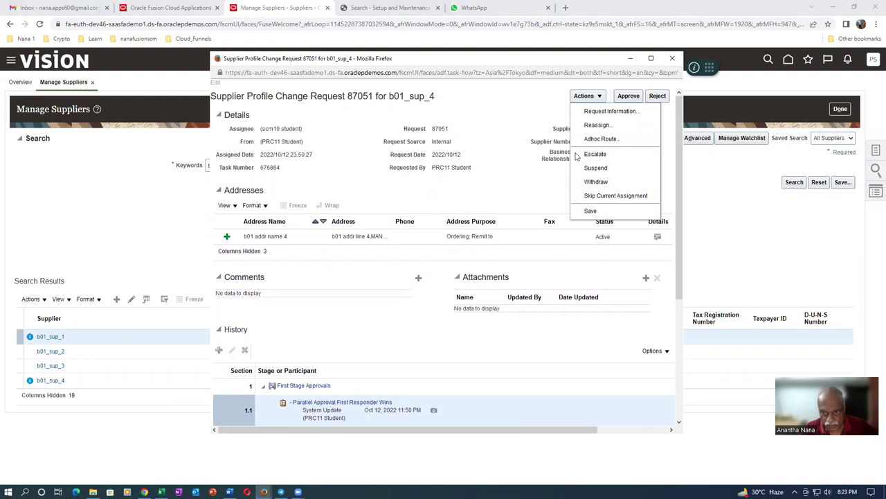
left_click(505, 118)
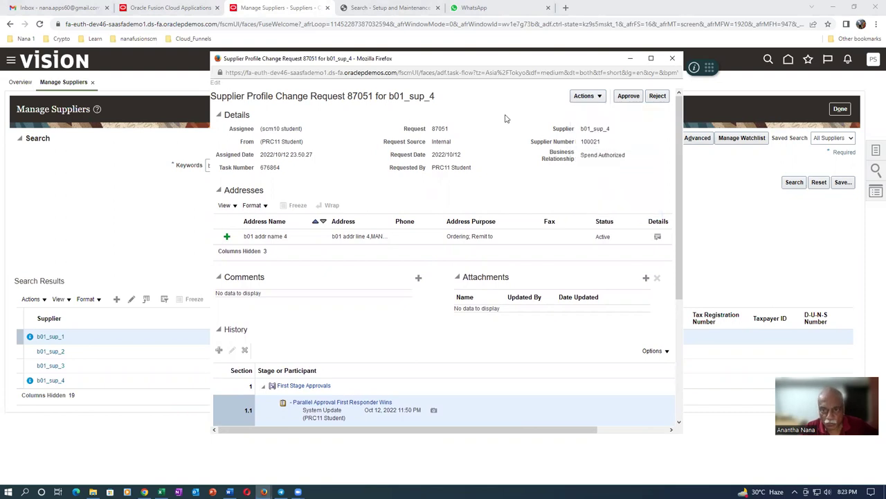
left_click(628, 97)
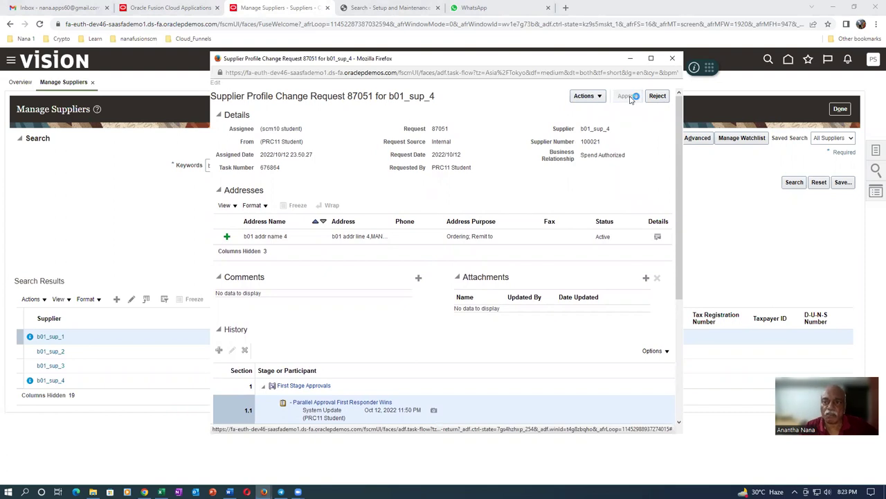
Review request 87051's updated history and close its window.
scroll(464, 234, "down", 5)
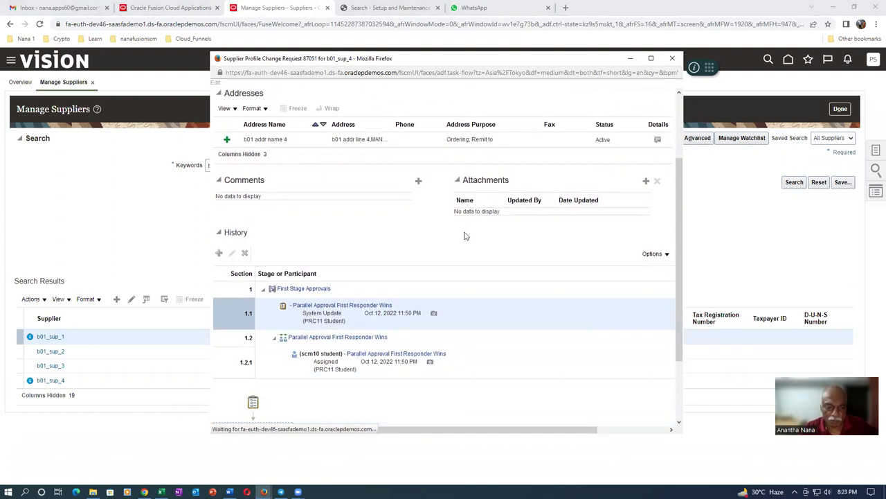
mouse_move(277, 371)
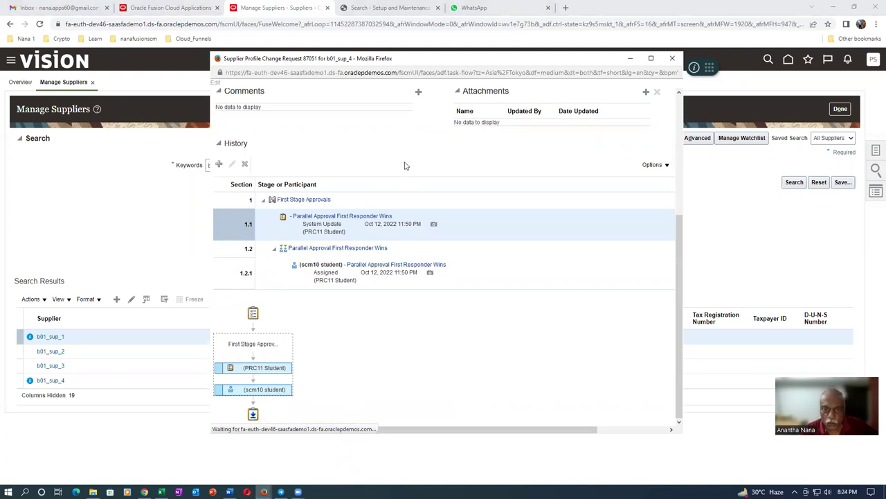
key("alt+Tab")
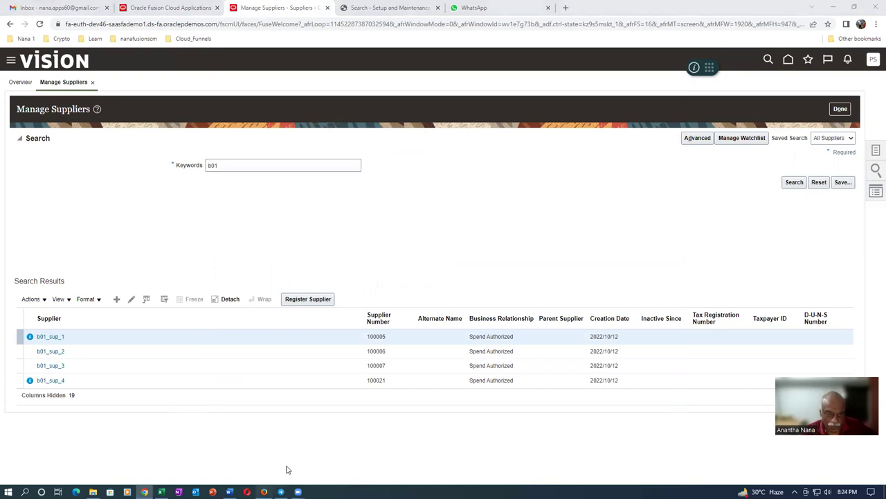
left_click(264, 492)
Confirm from the b01_sup_4 notification that scm10 student approved and the task completed.
left_click(838, 69)
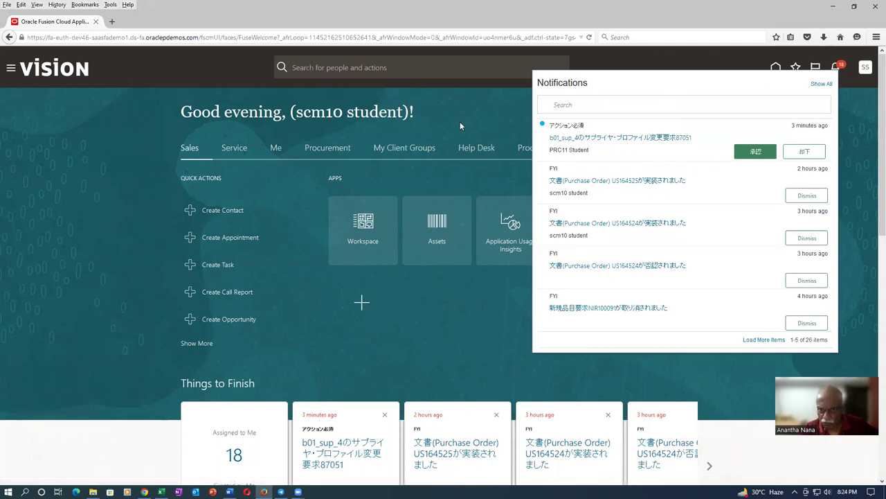
left_click(583, 138)
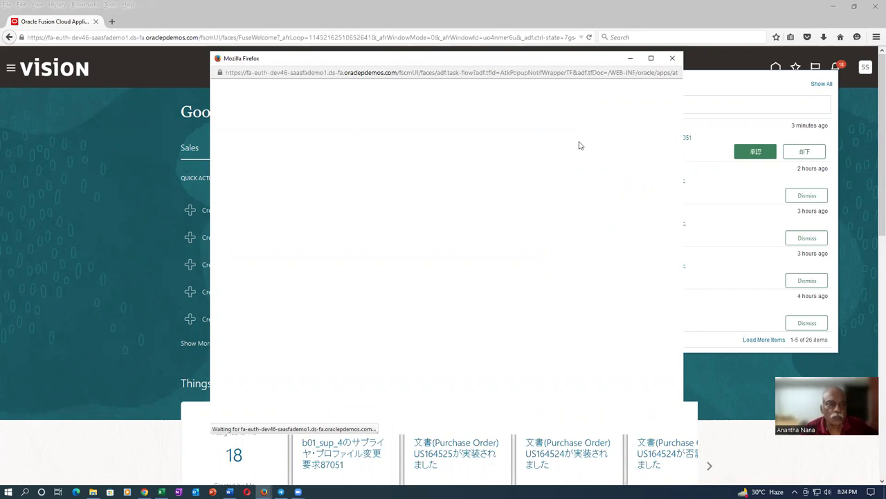
scroll(581, 144, "down", 2)
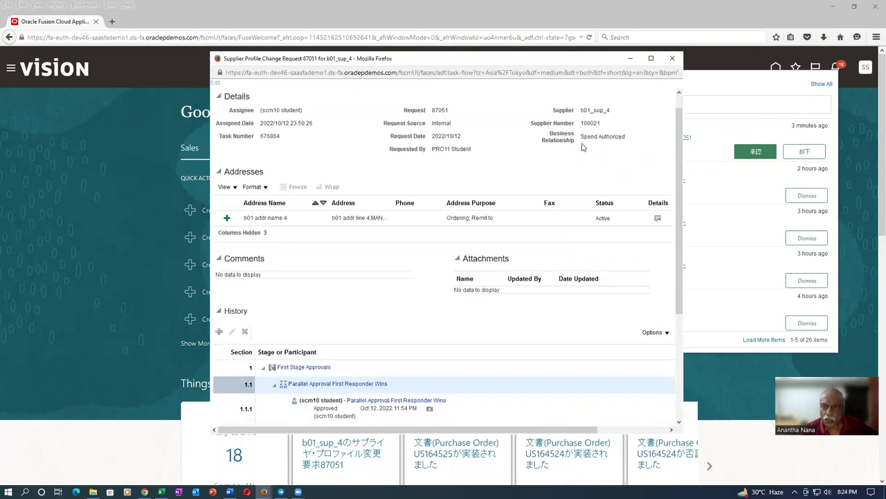
scroll(609, 131, "up", 2)
left_click(653, 97)
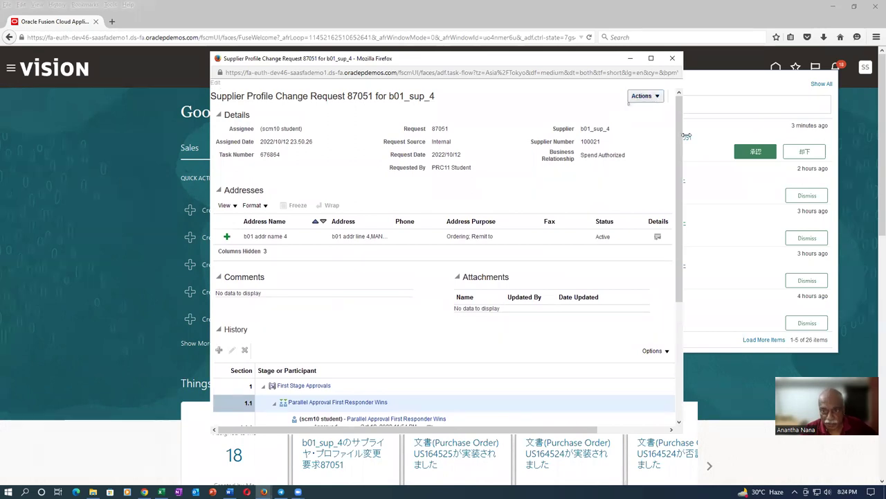
left_click_drag(680, 142, 715, 292)
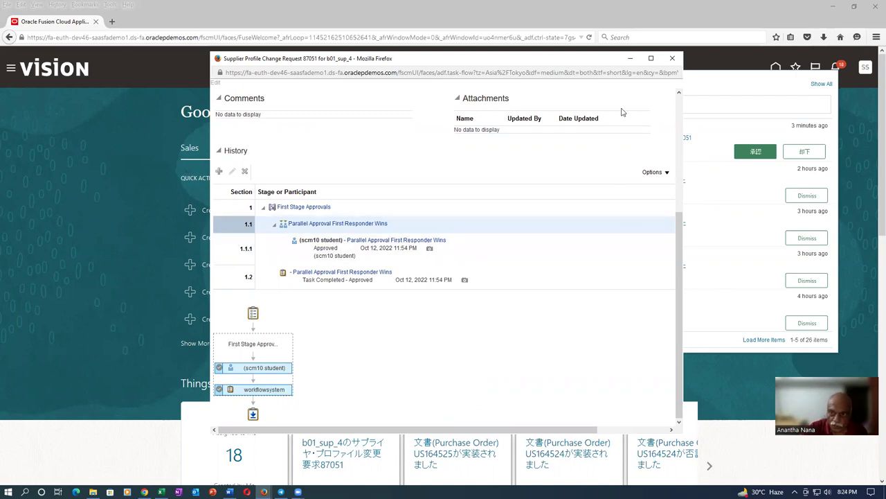
left_click(671, 57)
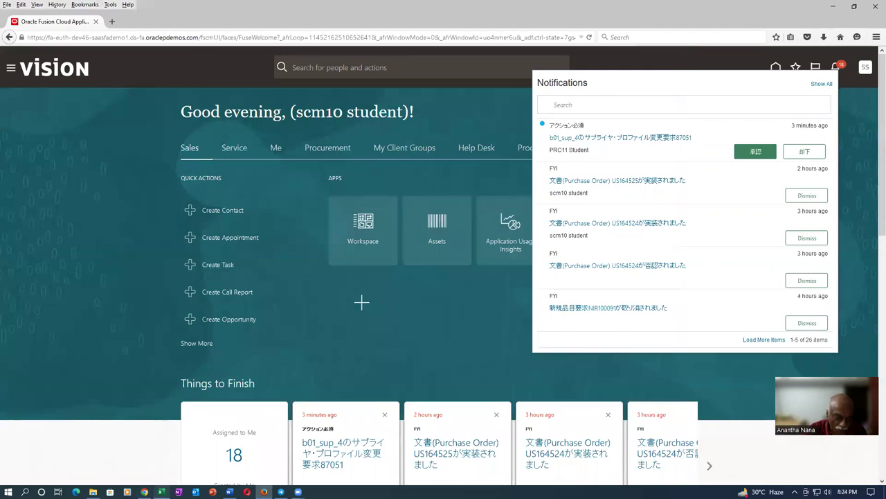
left_click(161, 492)
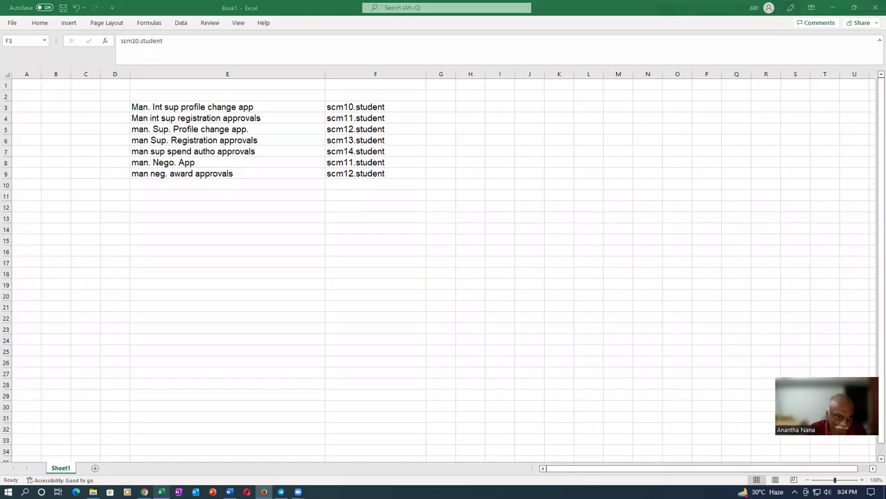
Check that E3 'Man. Int sup profile change app' is assigned to scm10.student in F3.
left_click(152, 108)
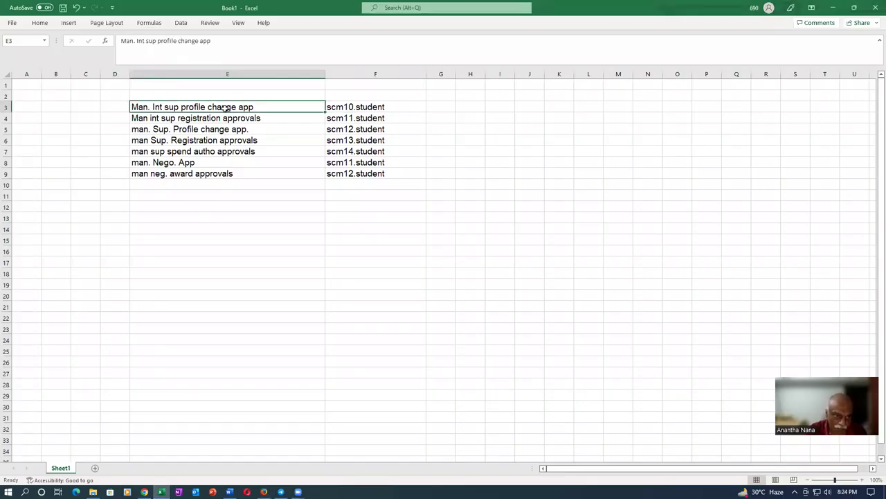
left_click(355, 108)
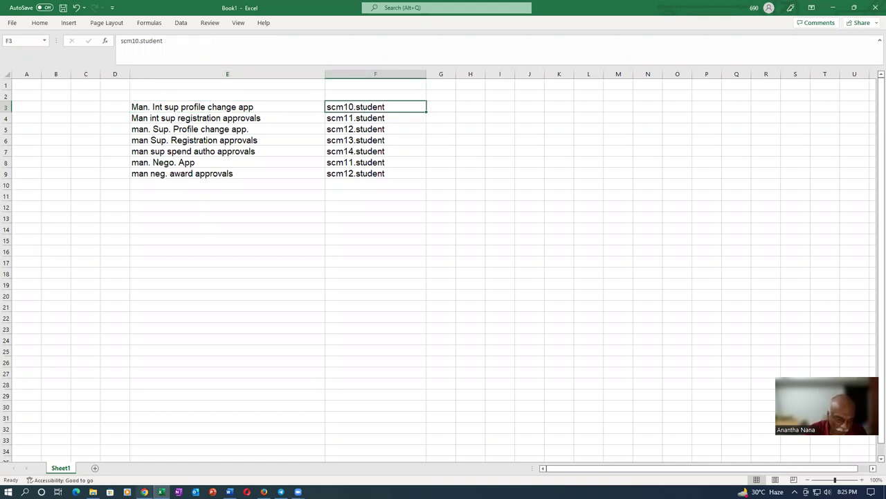
left_click(144, 492)
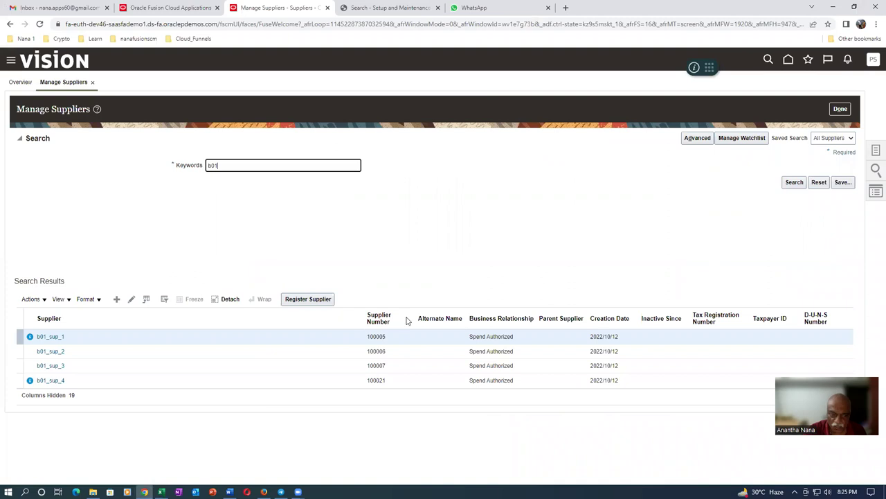
Rerun the b01 supplier search and return to the man%sup%app% setup task results.
left_click(792, 182)
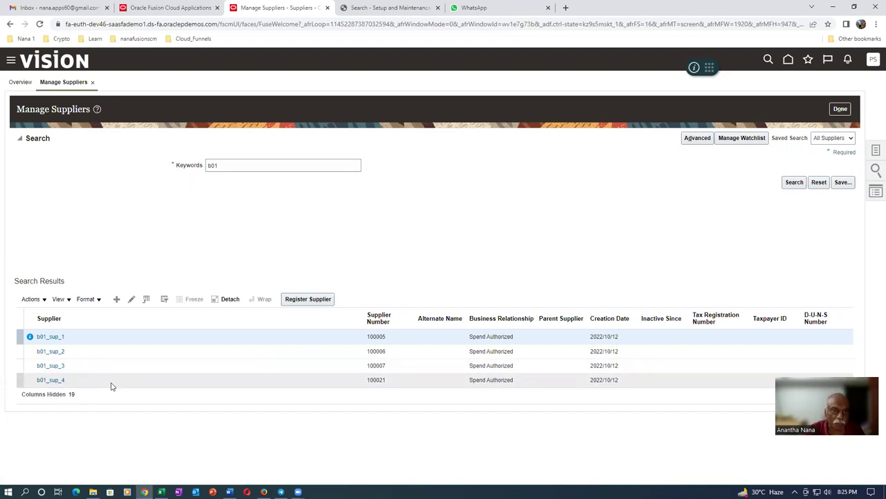
left_click(390, 7)
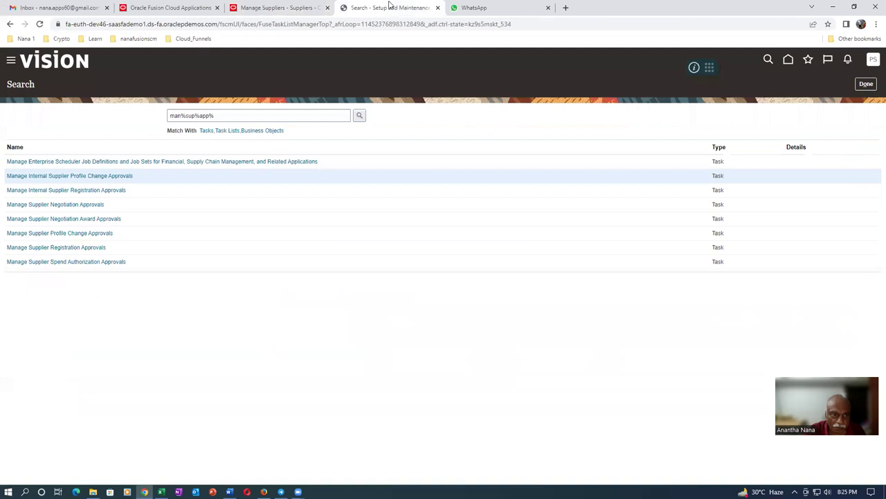